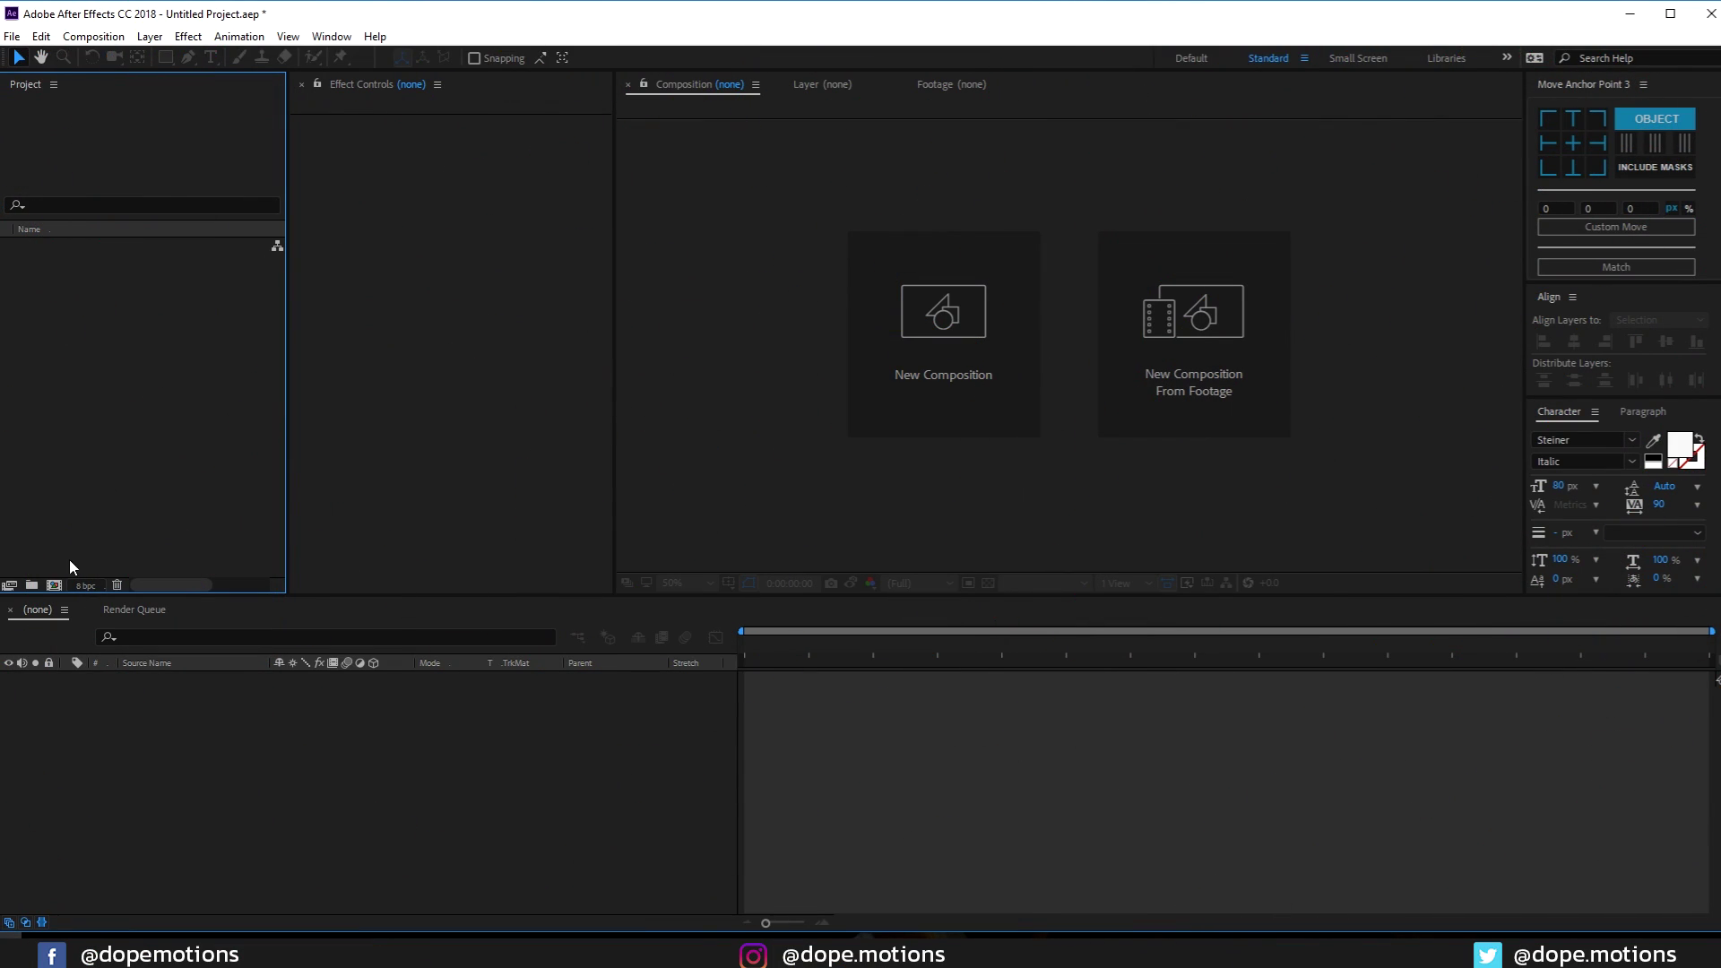
# Create a 1920×1080, 30 fps composition named Main
pyautogui.click(54, 584)
pyautogui.moveTo(491, 208); pyautogui.dragTo(723, 158)
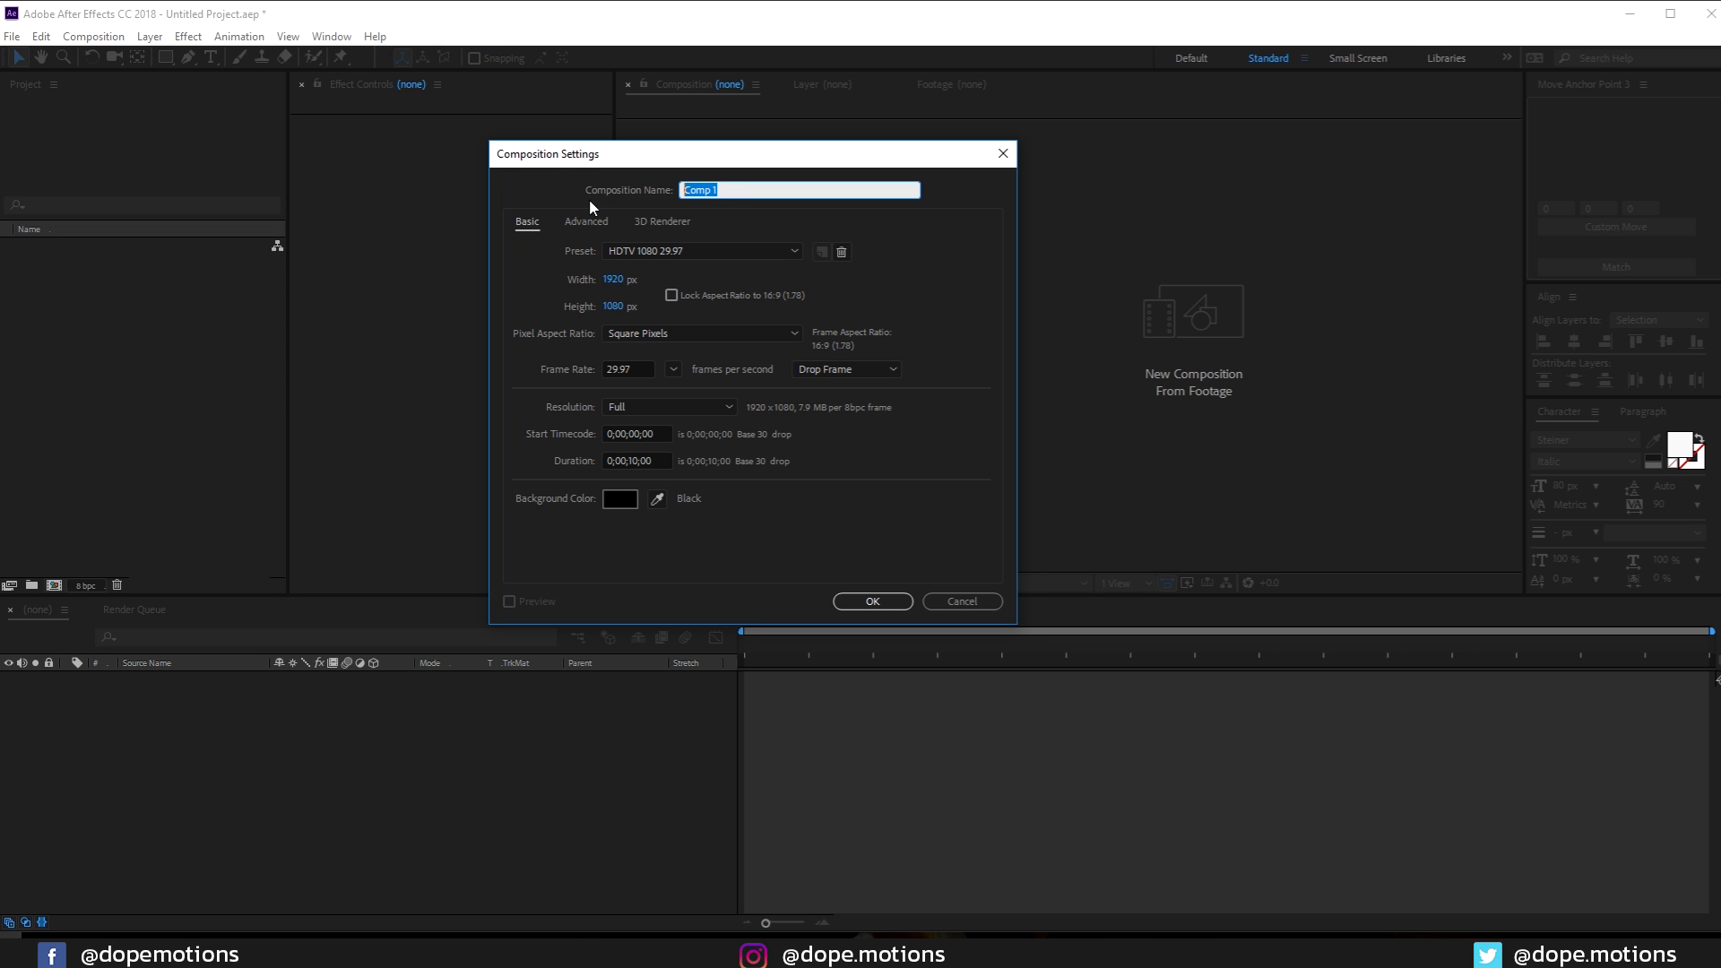
pyautogui.write('Main')
pyautogui.click(673, 368)
pyautogui.click(731, 527)
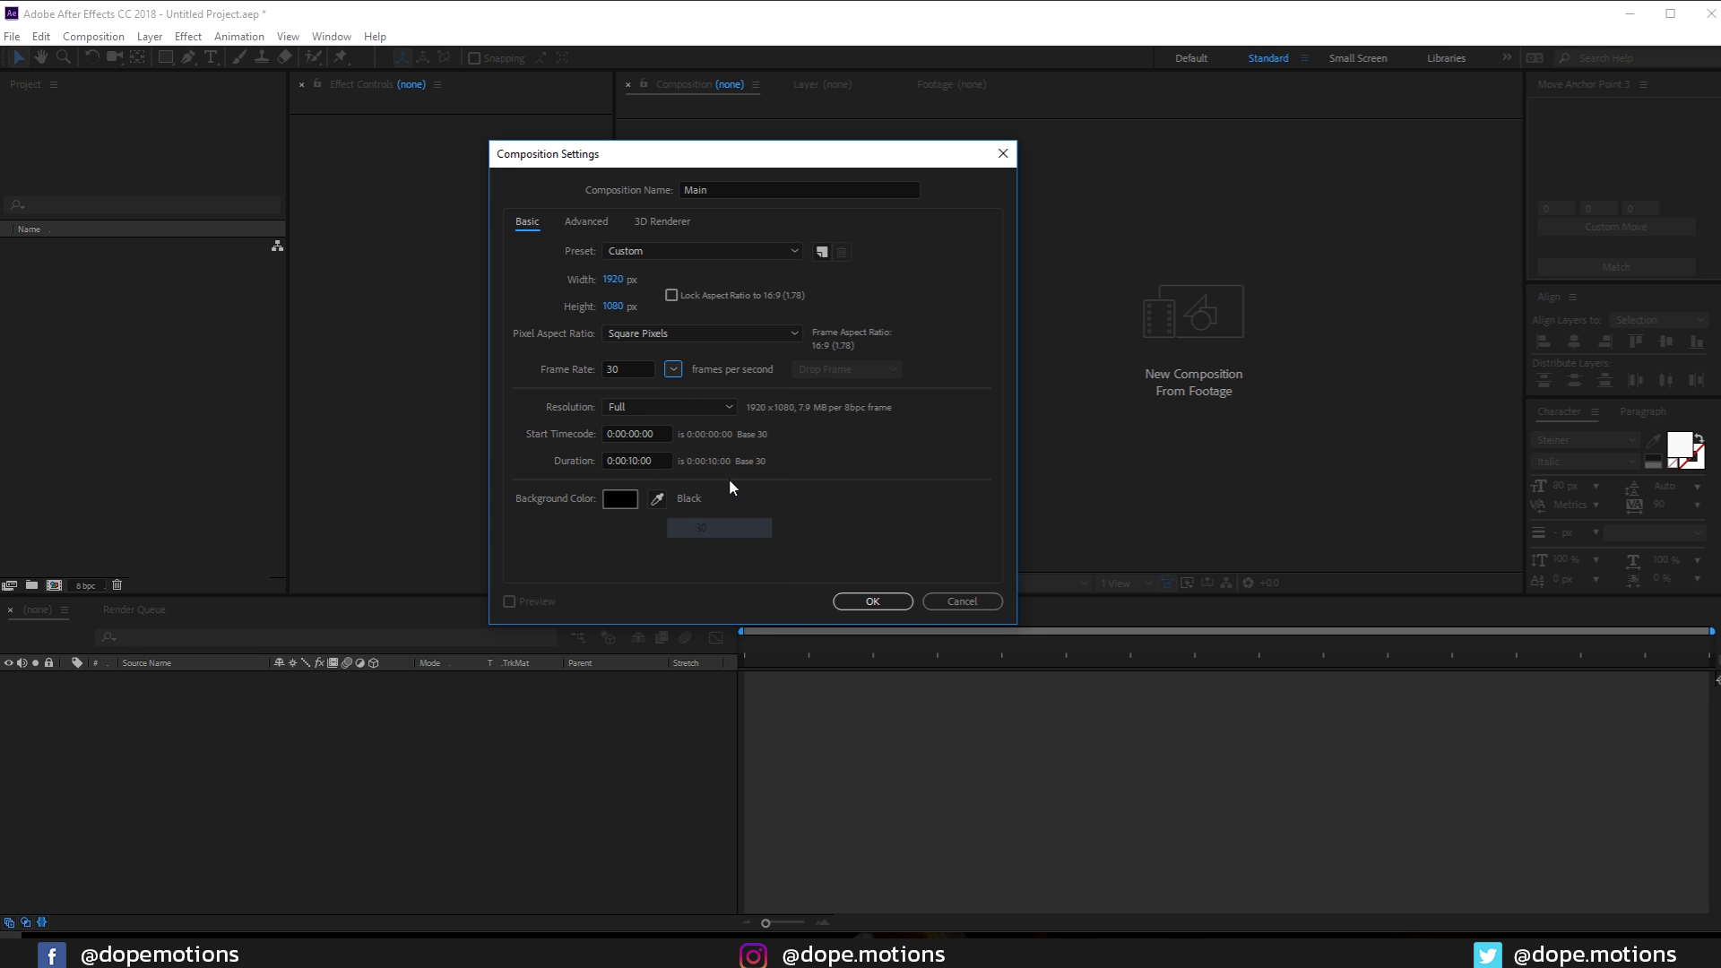
pyautogui.click(862, 596)
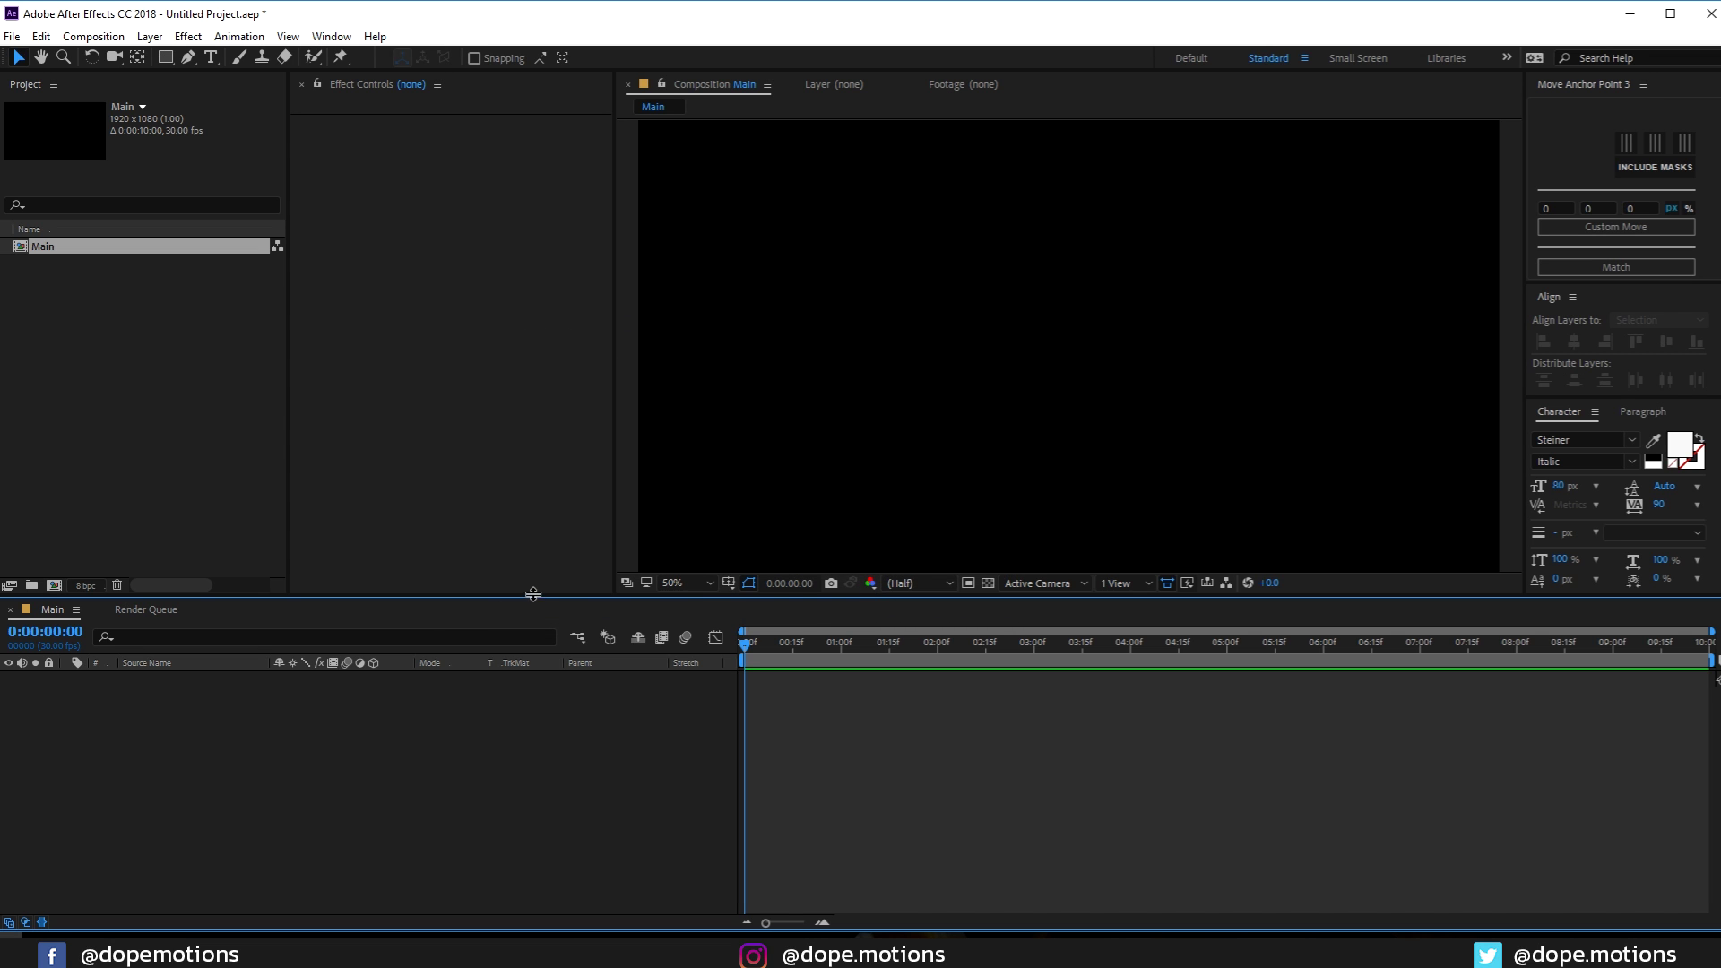
# Start a second new composition and name it Text_01
pyautogui.moveTo(533, 594); pyautogui.dragTo(513, 643)
pyautogui.click(50, 613)
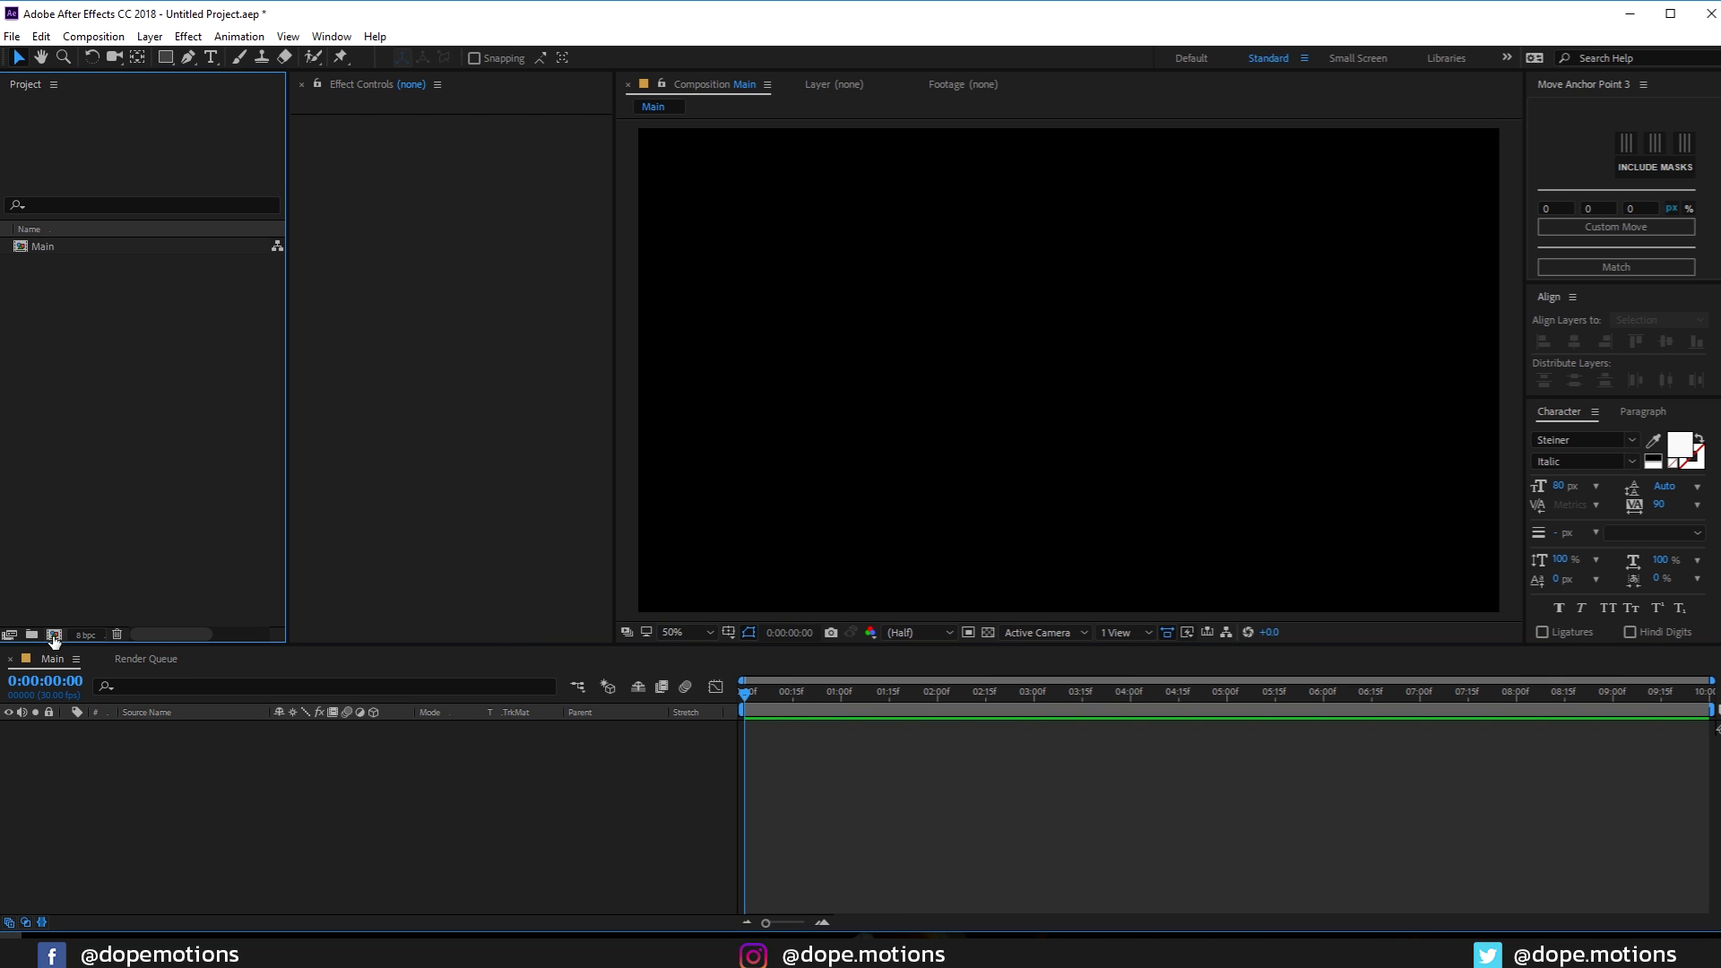
pyautogui.click(54, 635)
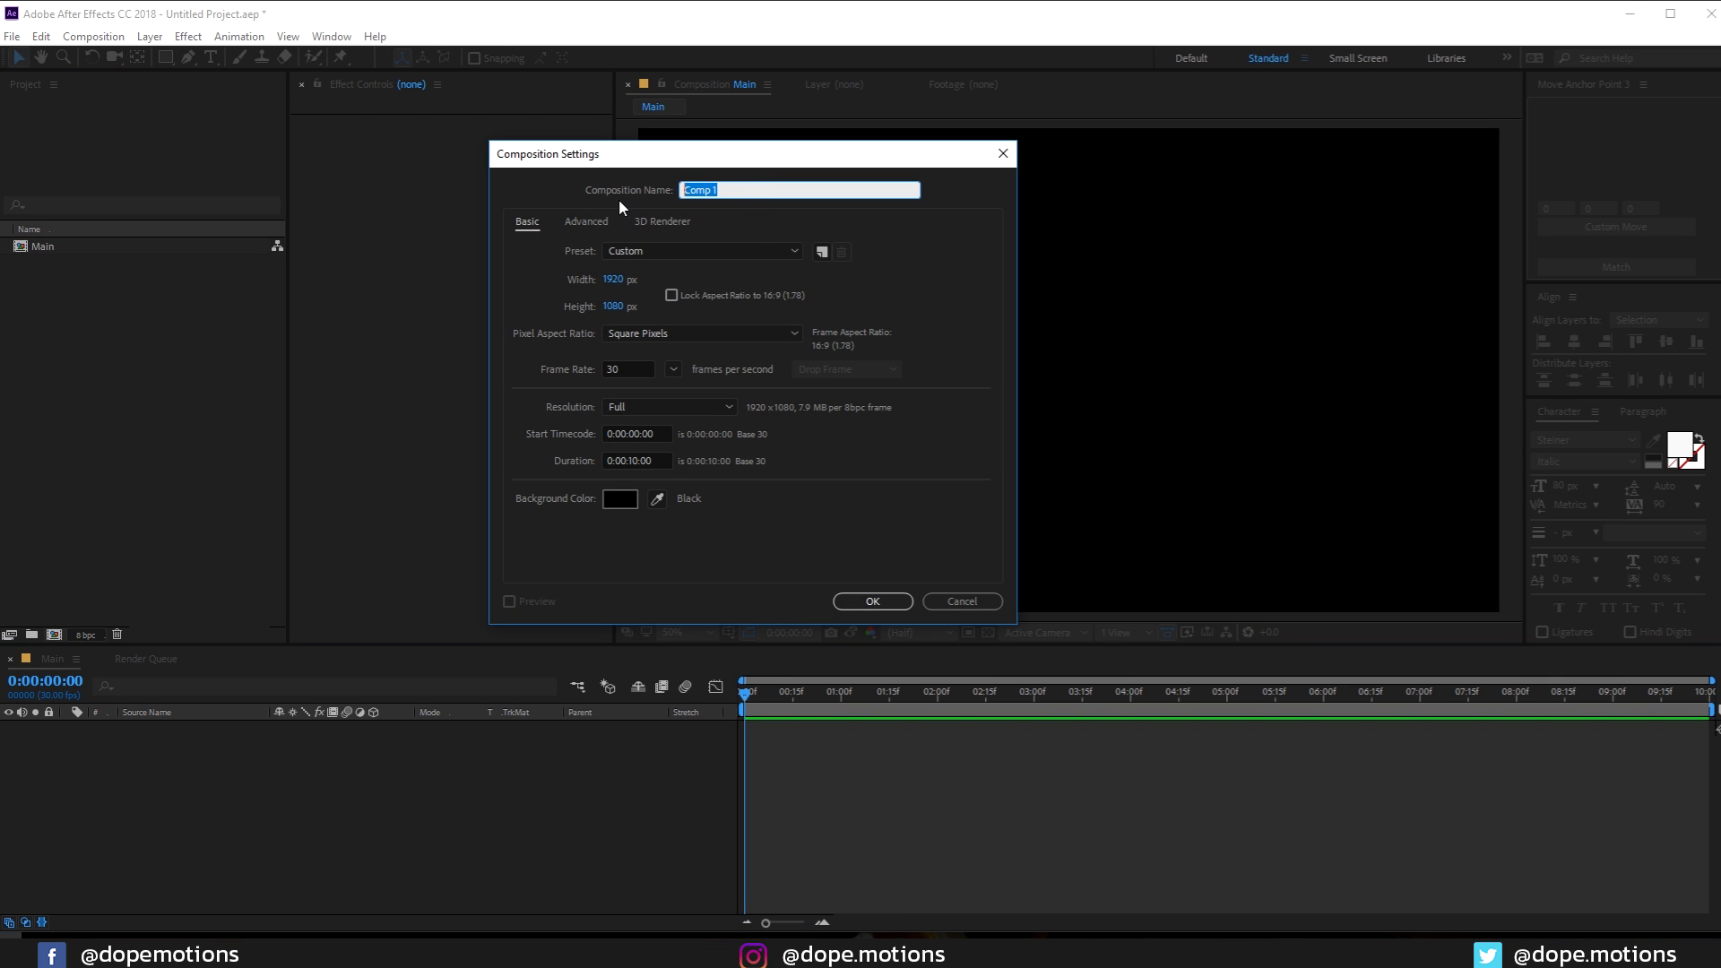
pyautogui.write('Text_01')
# Create Text_01 and type SONIC as a new text layer in it
pyautogui.press('Return')
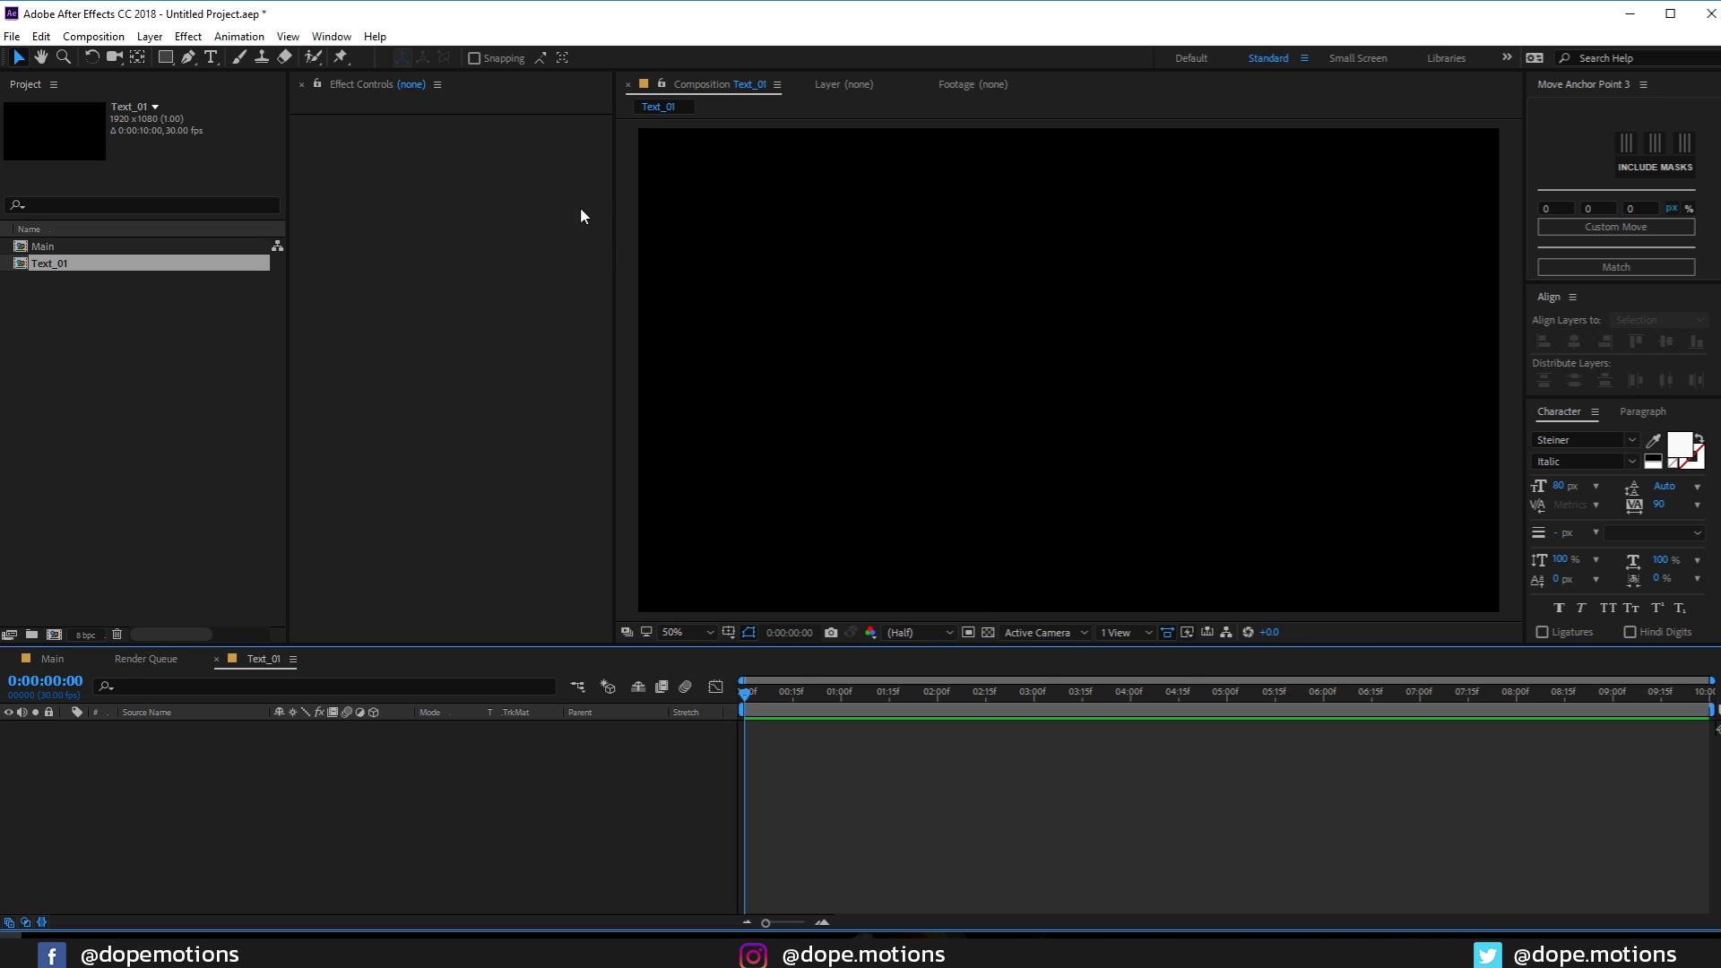
pyautogui.click(211, 57)
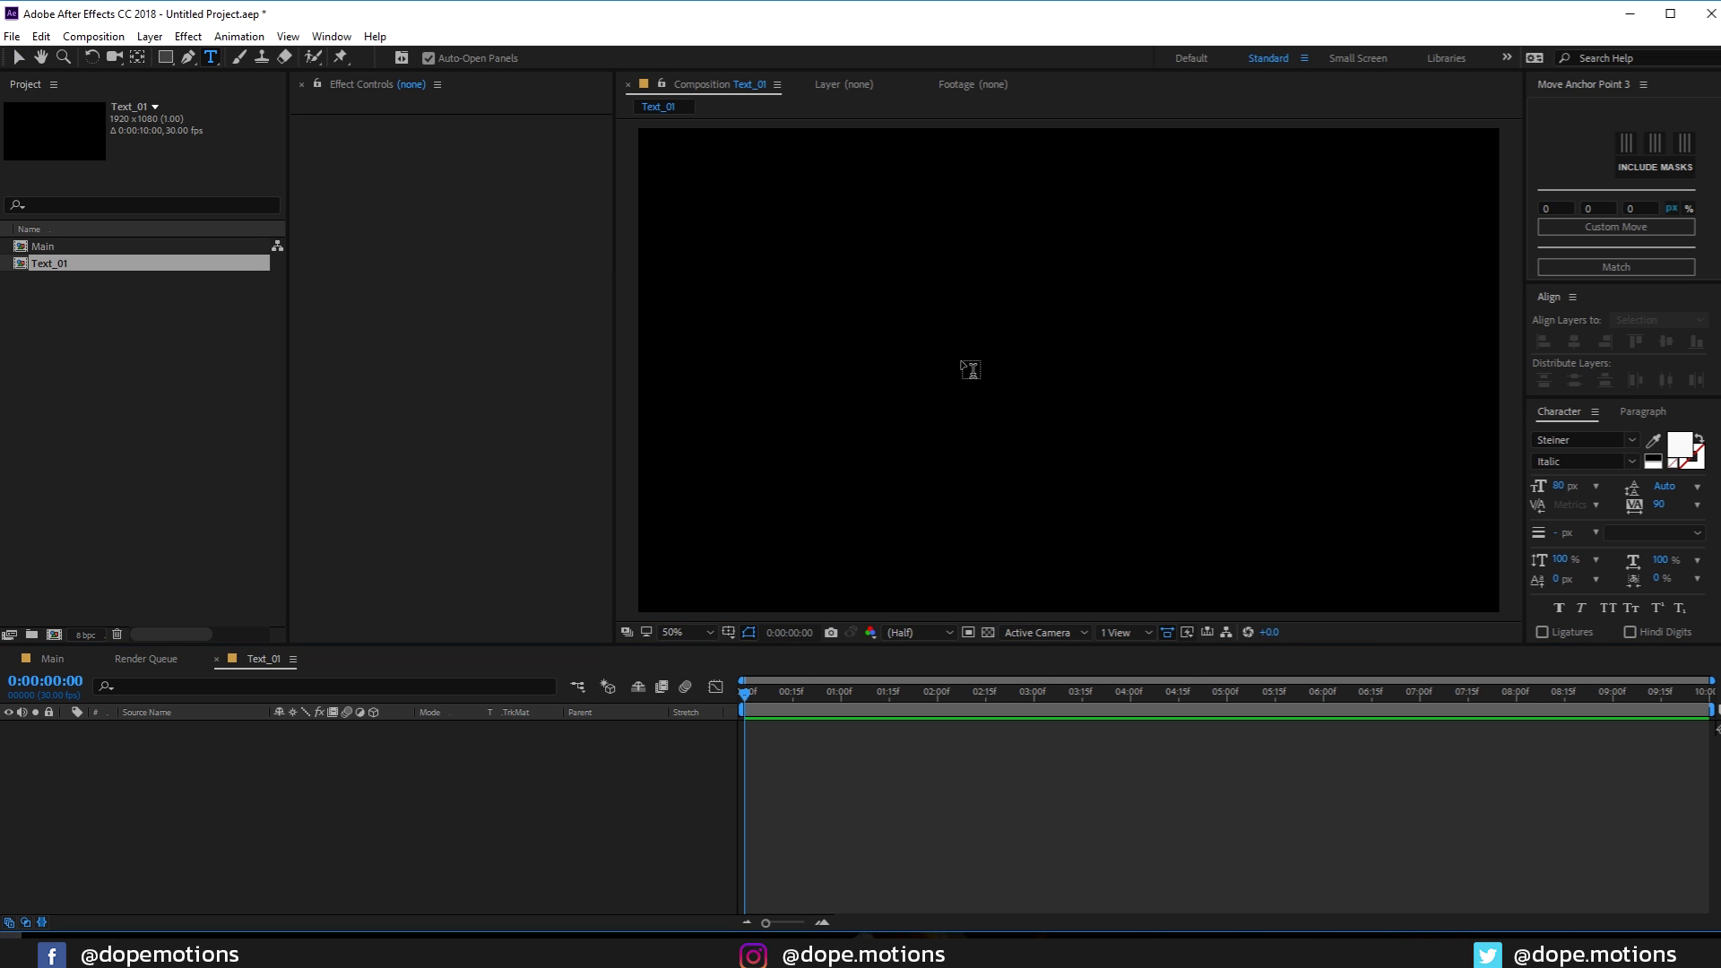
pyautogui.click(911, 339)
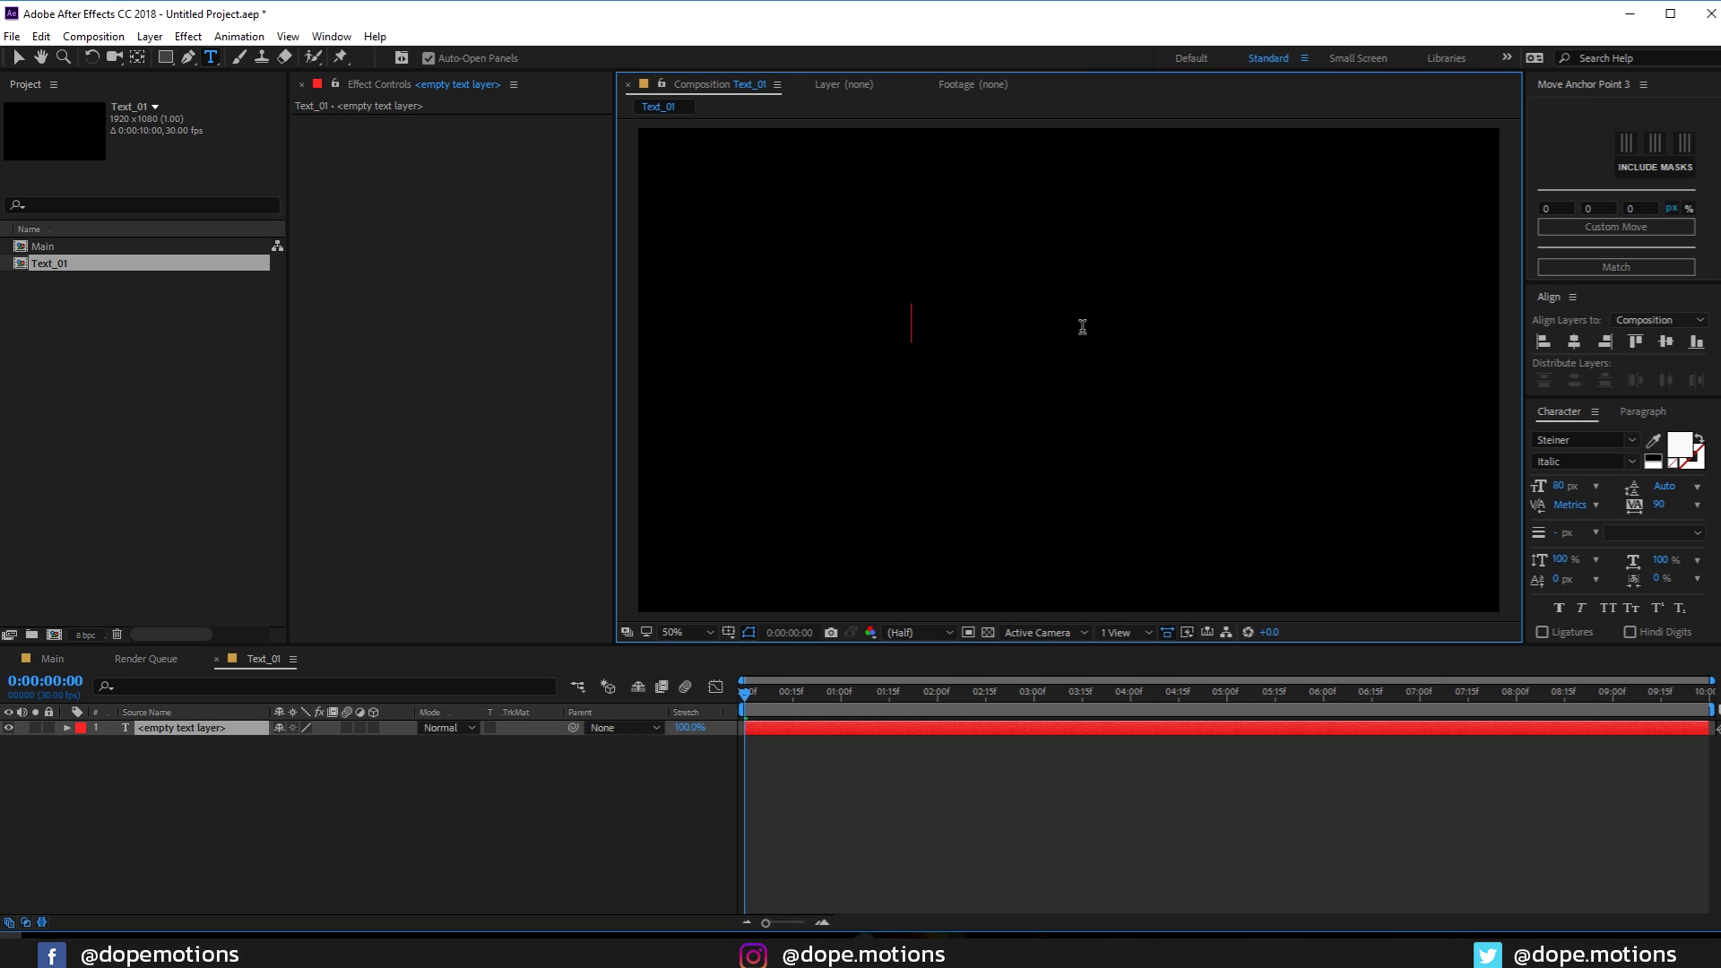
pyautogui.write('SONIC')
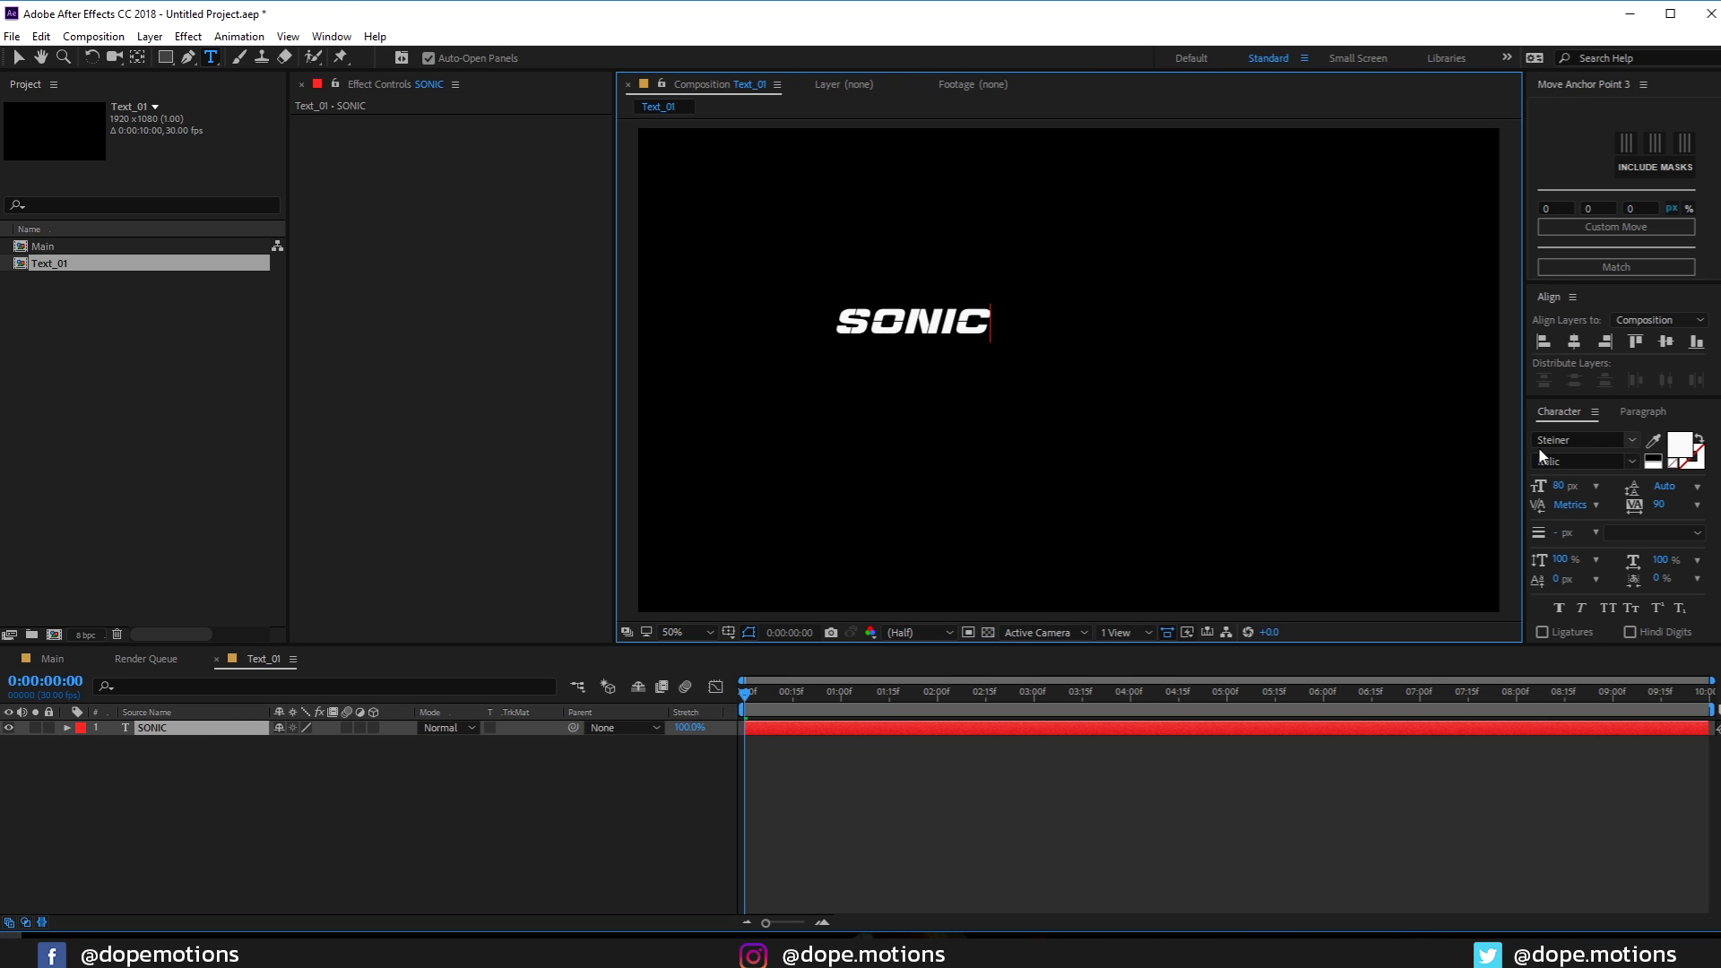
pyautogui.click(18, 57)
# Centre SONIC's anchor point and align the text horizontally and vertically in the frame
pyautogui.click(1573, 142)
pyautogui.press('capslock')
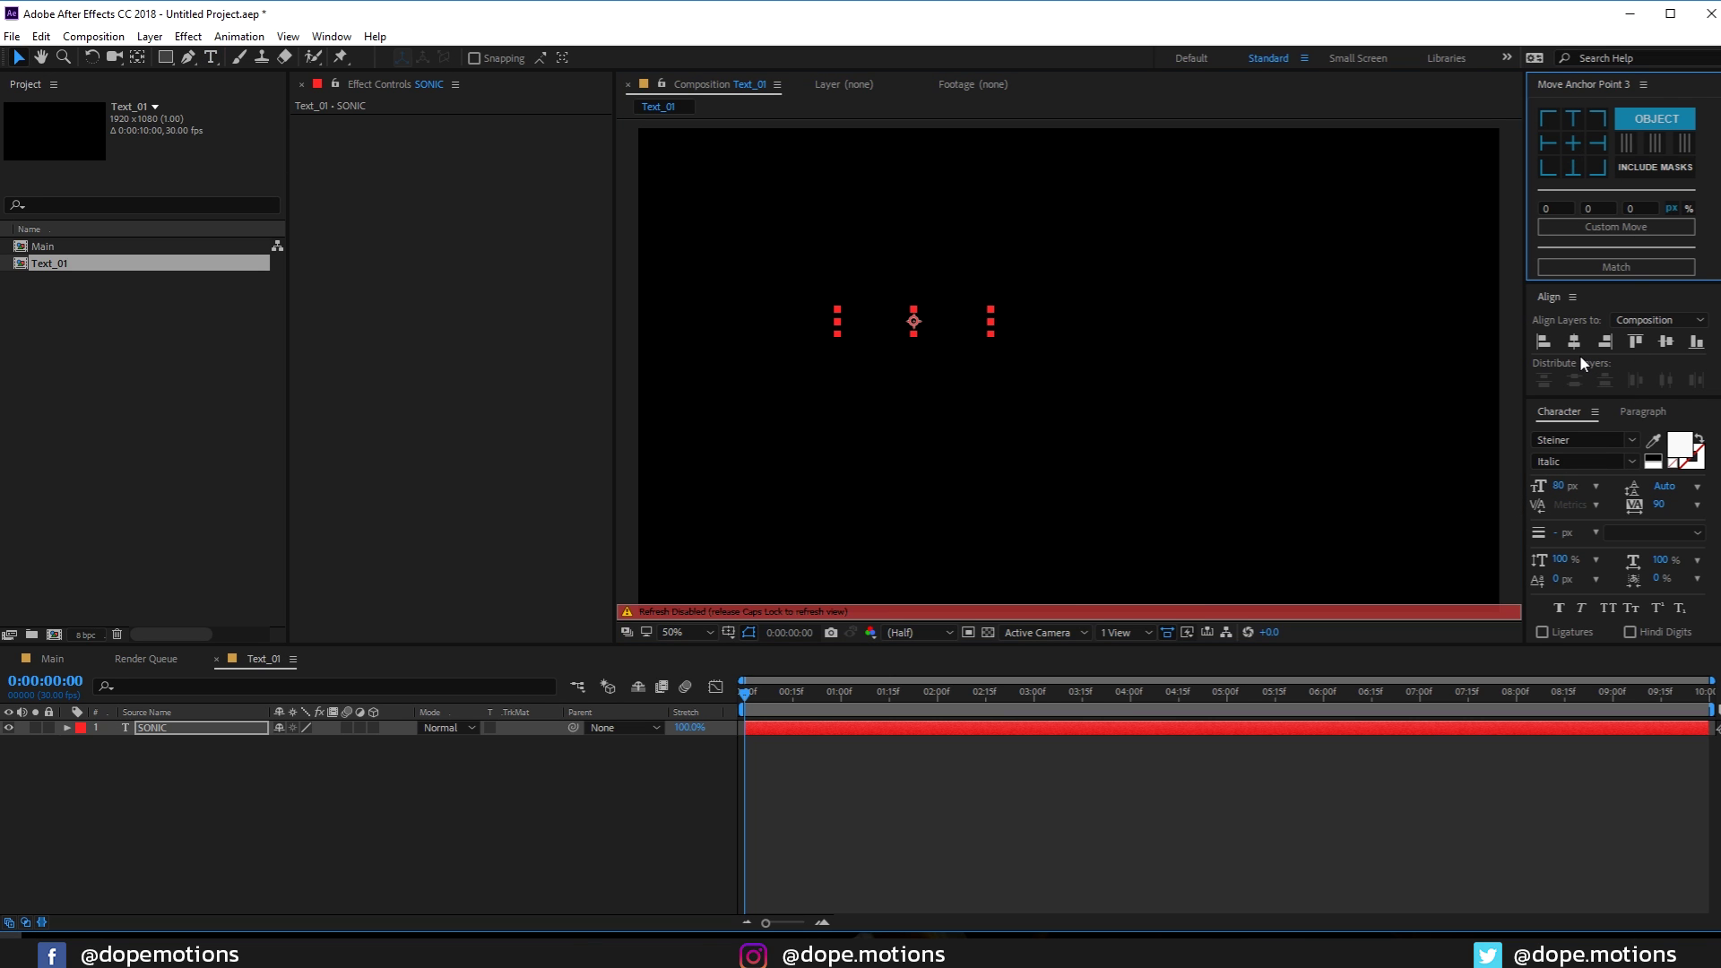
pyautogui.click(1574, 343)
pyautogui.click(1666, 344)
pyautogui.press('capslock')
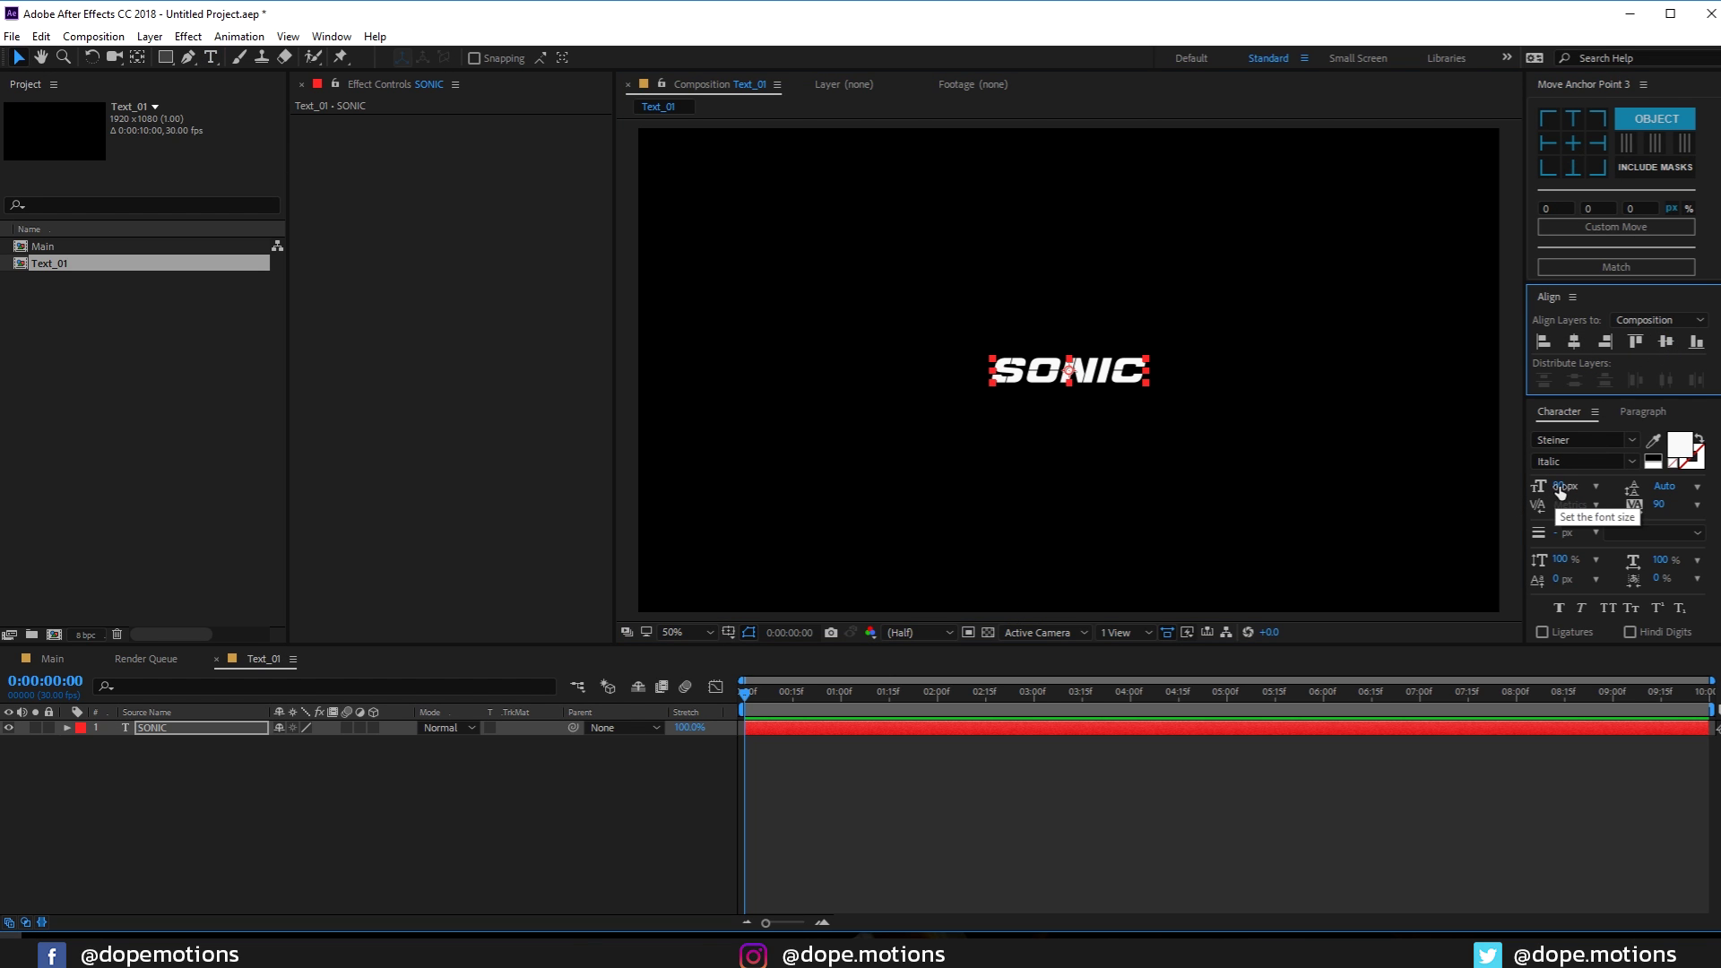
# Set the SONIC font size to 120 px and re-centre it vertically
pyautogui.click(1556, 486)
pyautogui.write('120')
pyautogui.press('Return')
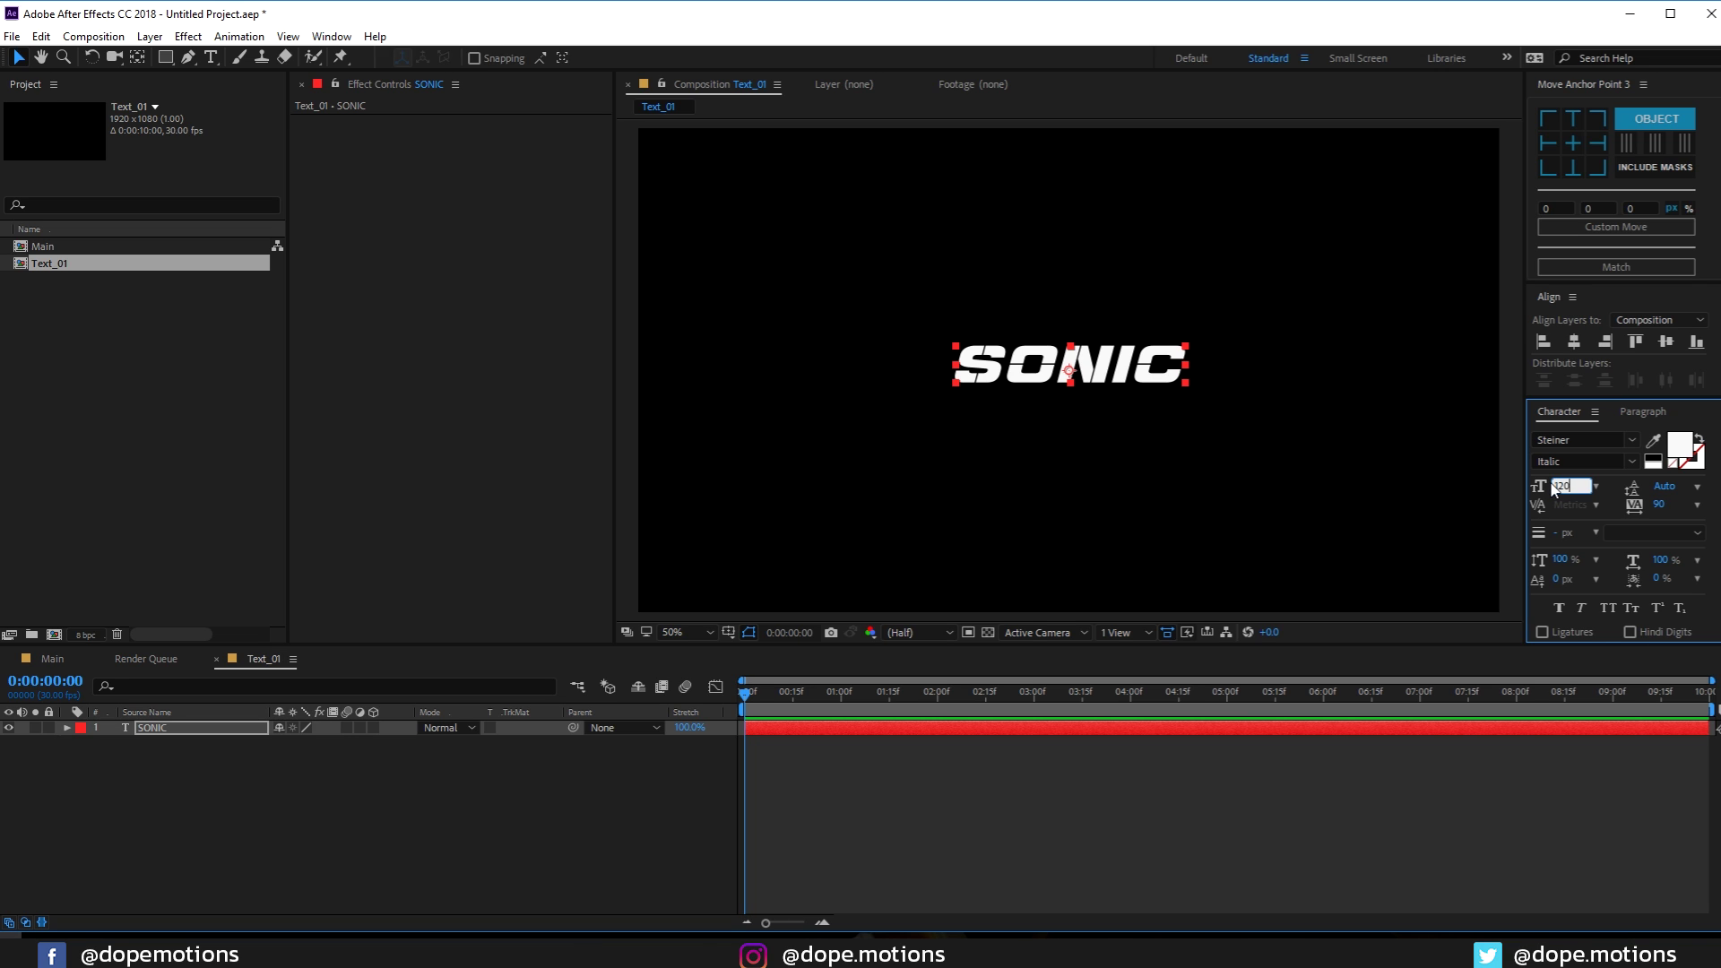
pyautogui.click(1574, 343)
pyautogui.click(1666, 344)
pyautogui.click(308, 769)
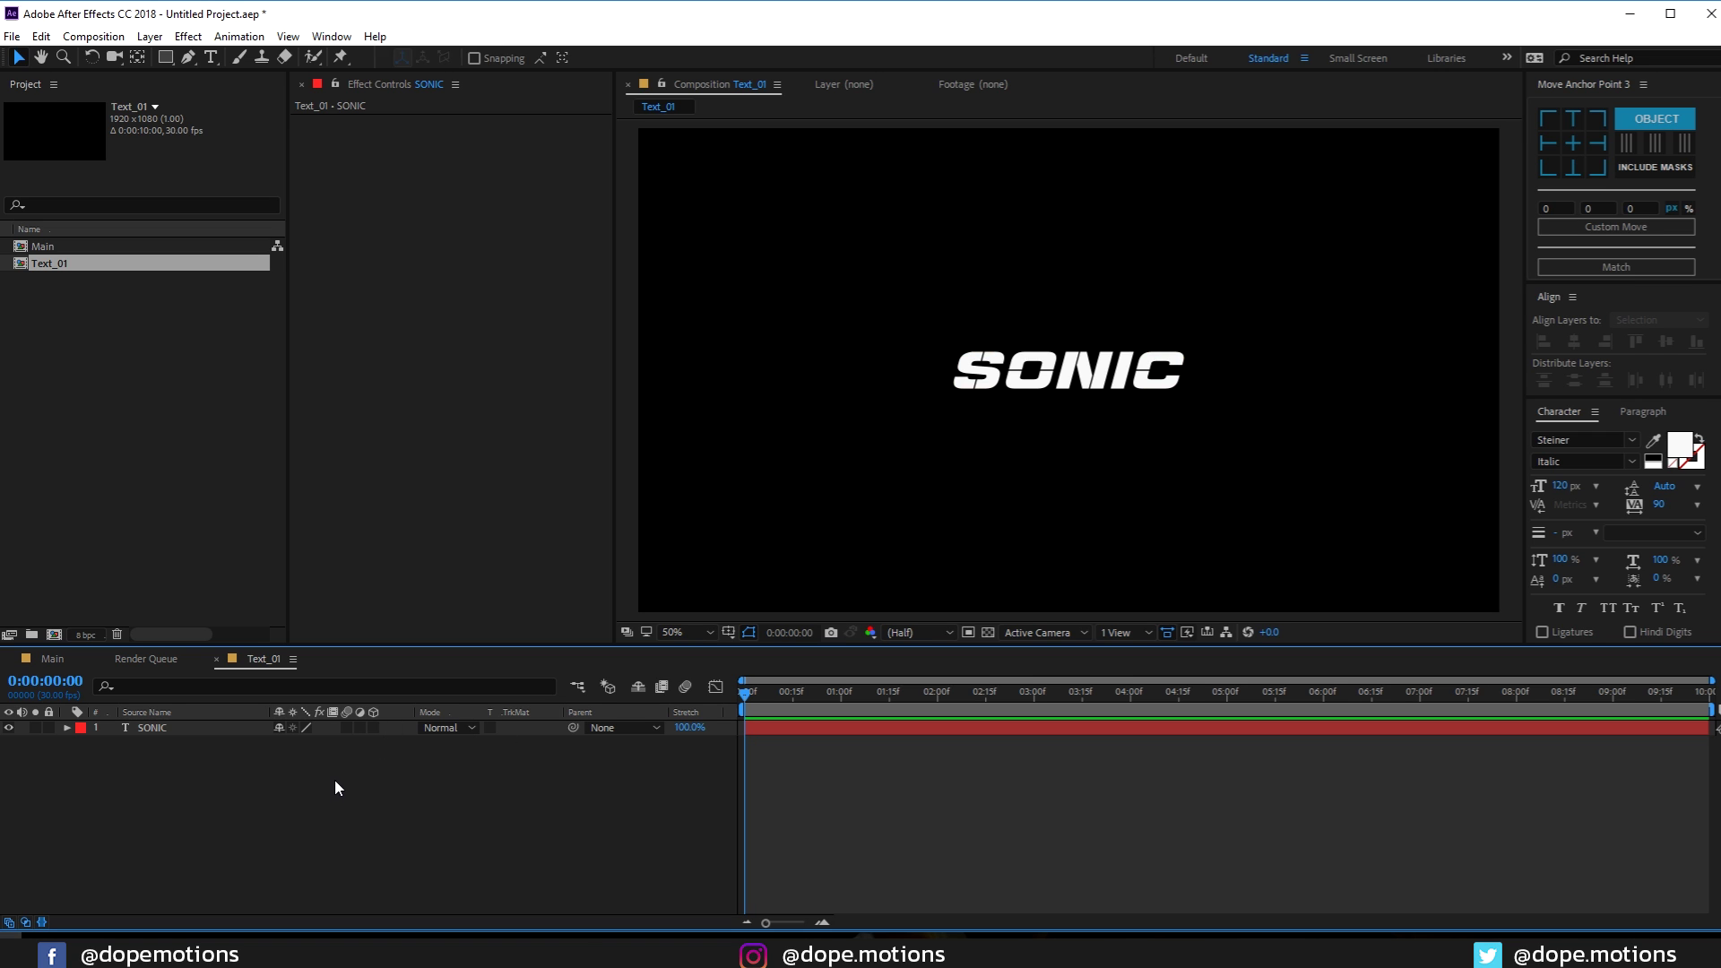
# Add a solid named Saber and apply the Saber effect to it
pyautogui.hotkey('ctrl', 'y')
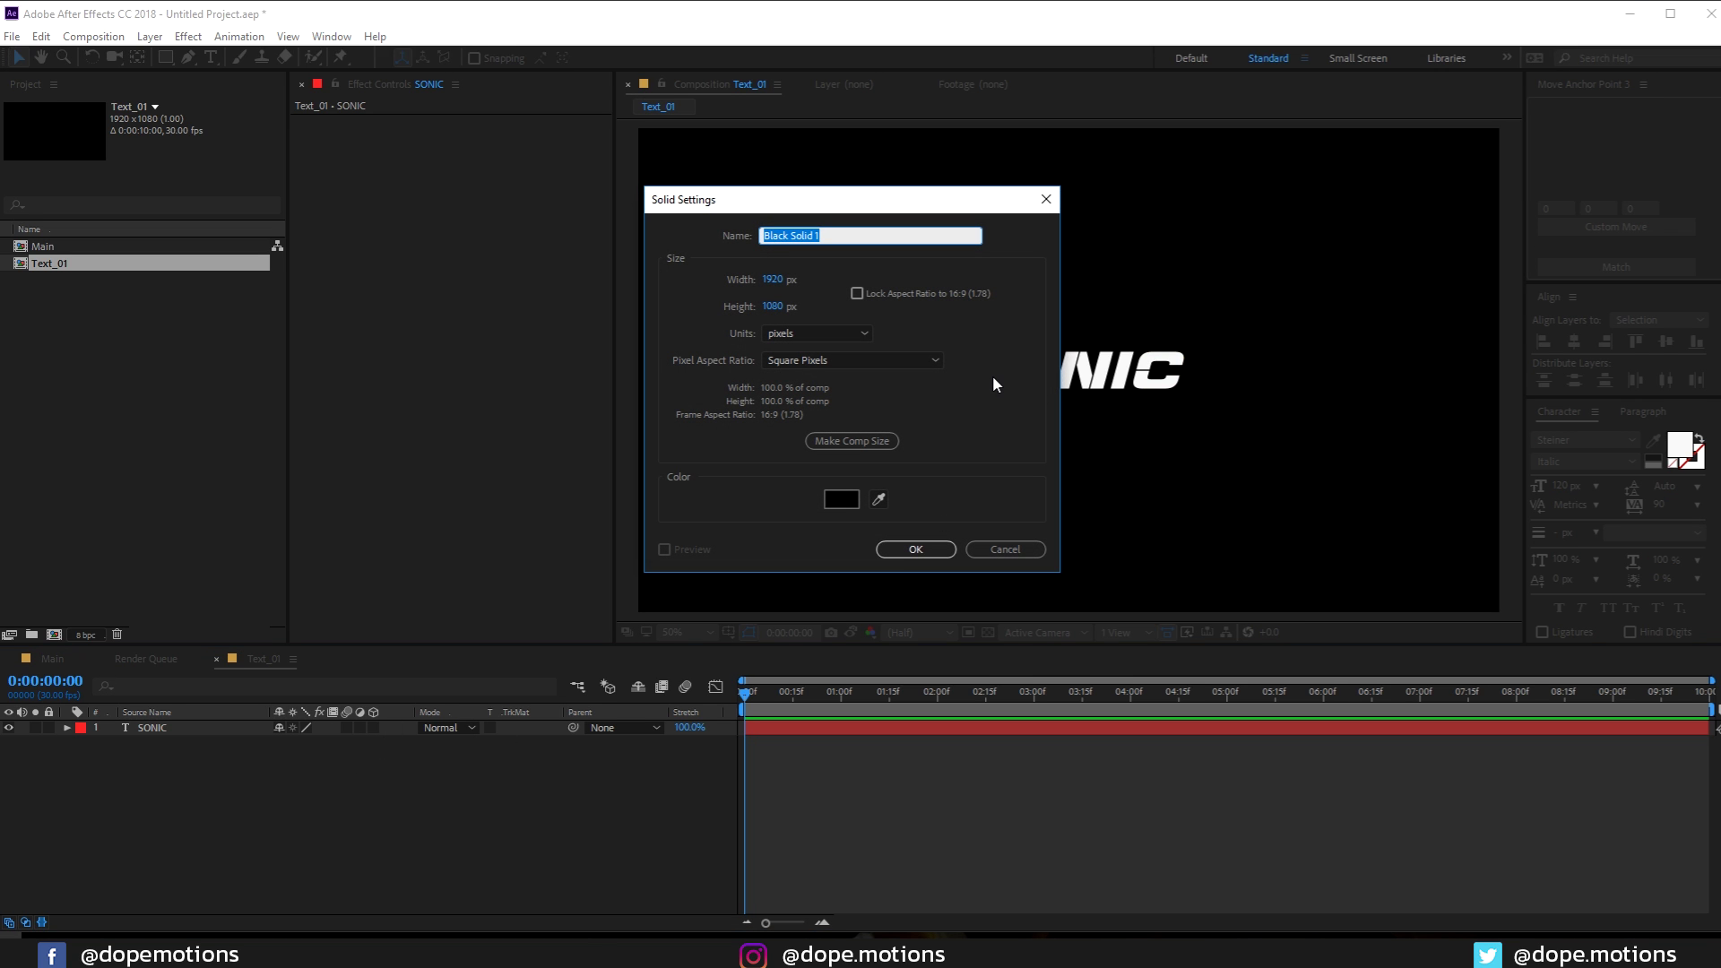
pyautogui.write('Saber')
pyautogui.click(915, 549)
pyautogui.hotkey('ctrl', 'space')
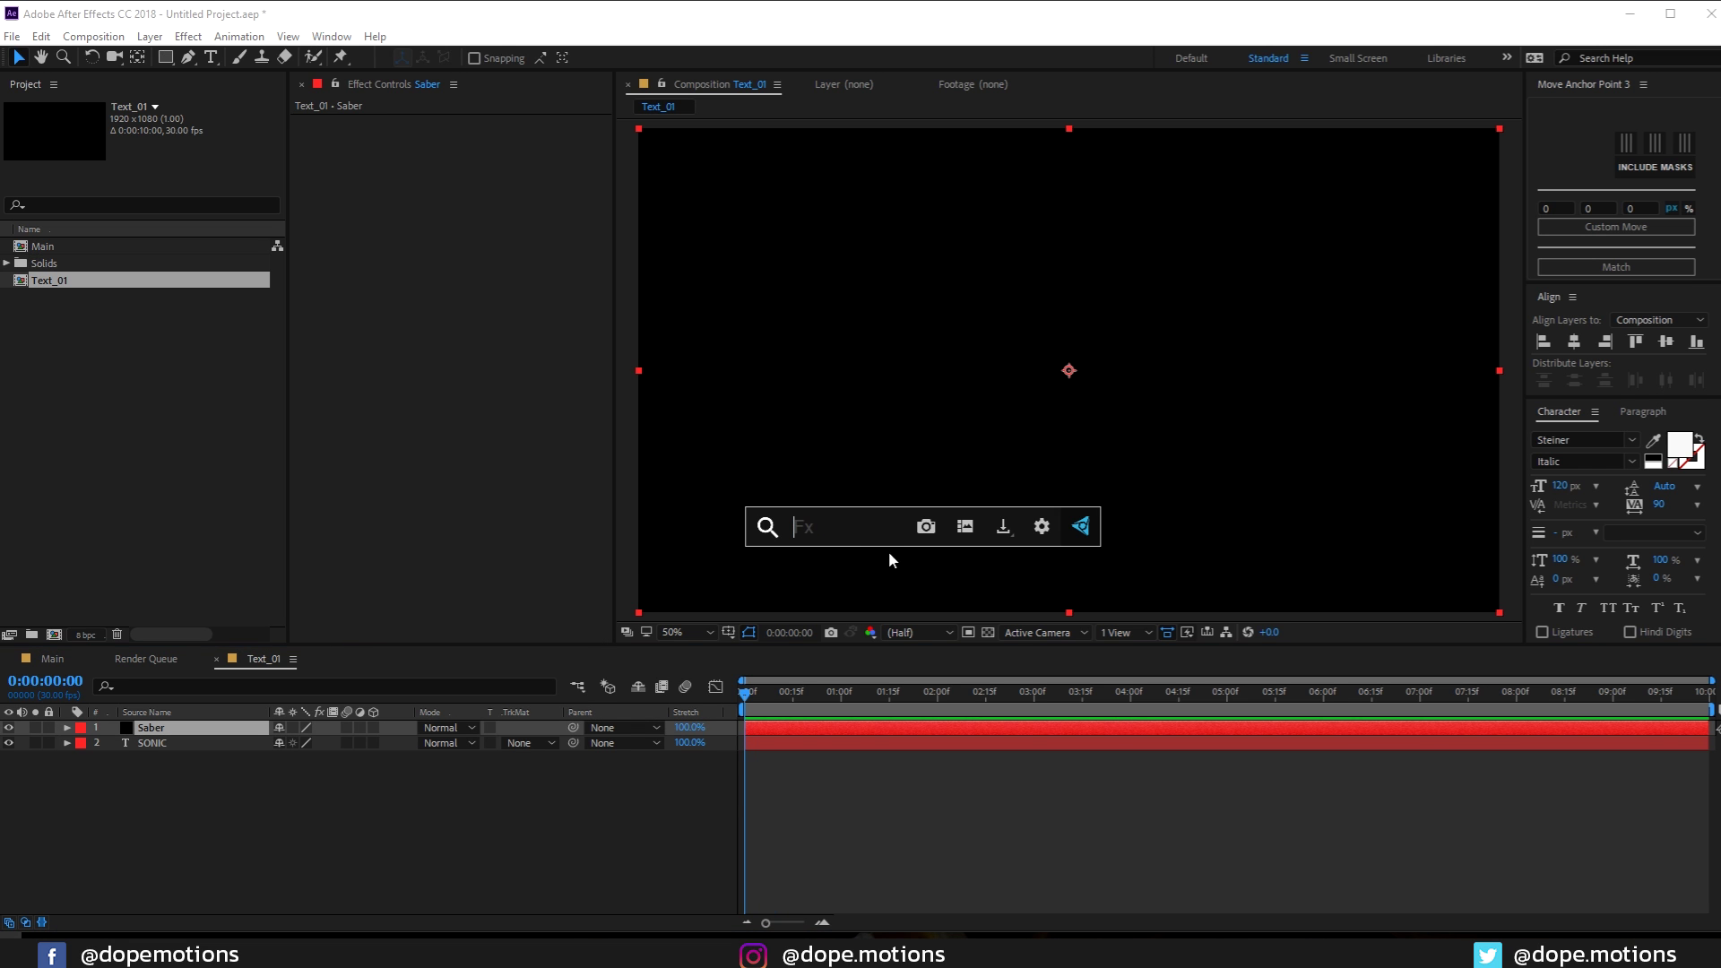
pyautogui.write('saber')
pyautogui.click(816, 578)
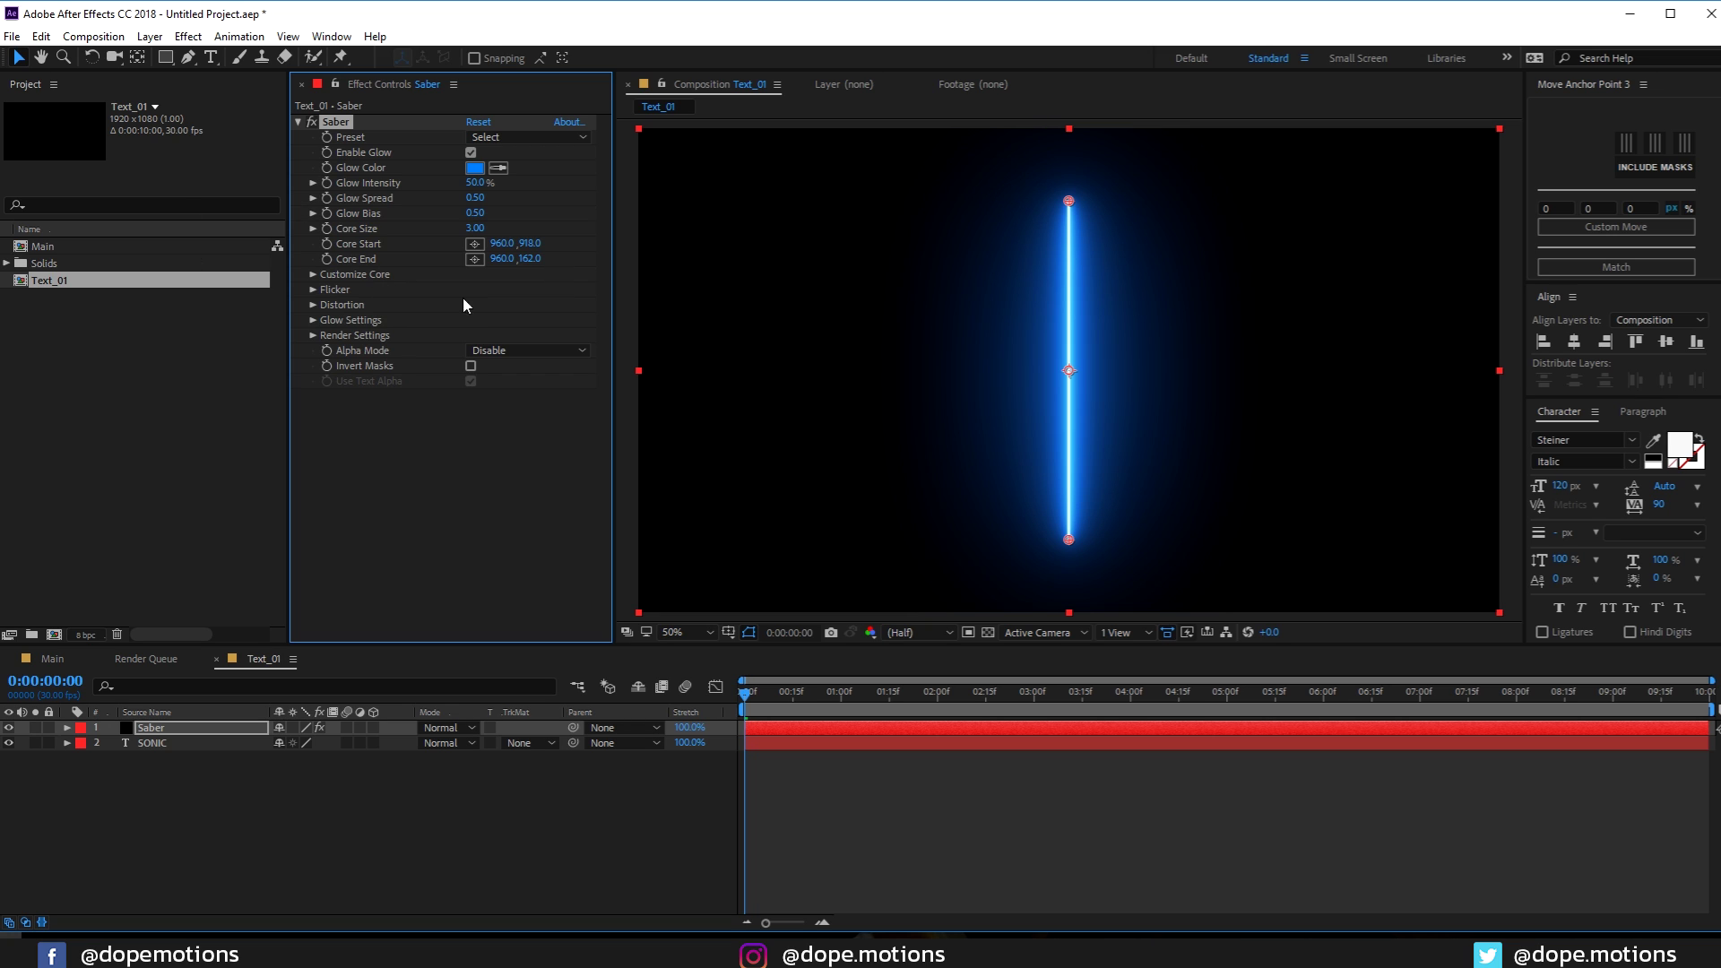
# Under Customize Core, set Core Type to Text Layer using the SONIC layer
pyautogui.click(313, 275)
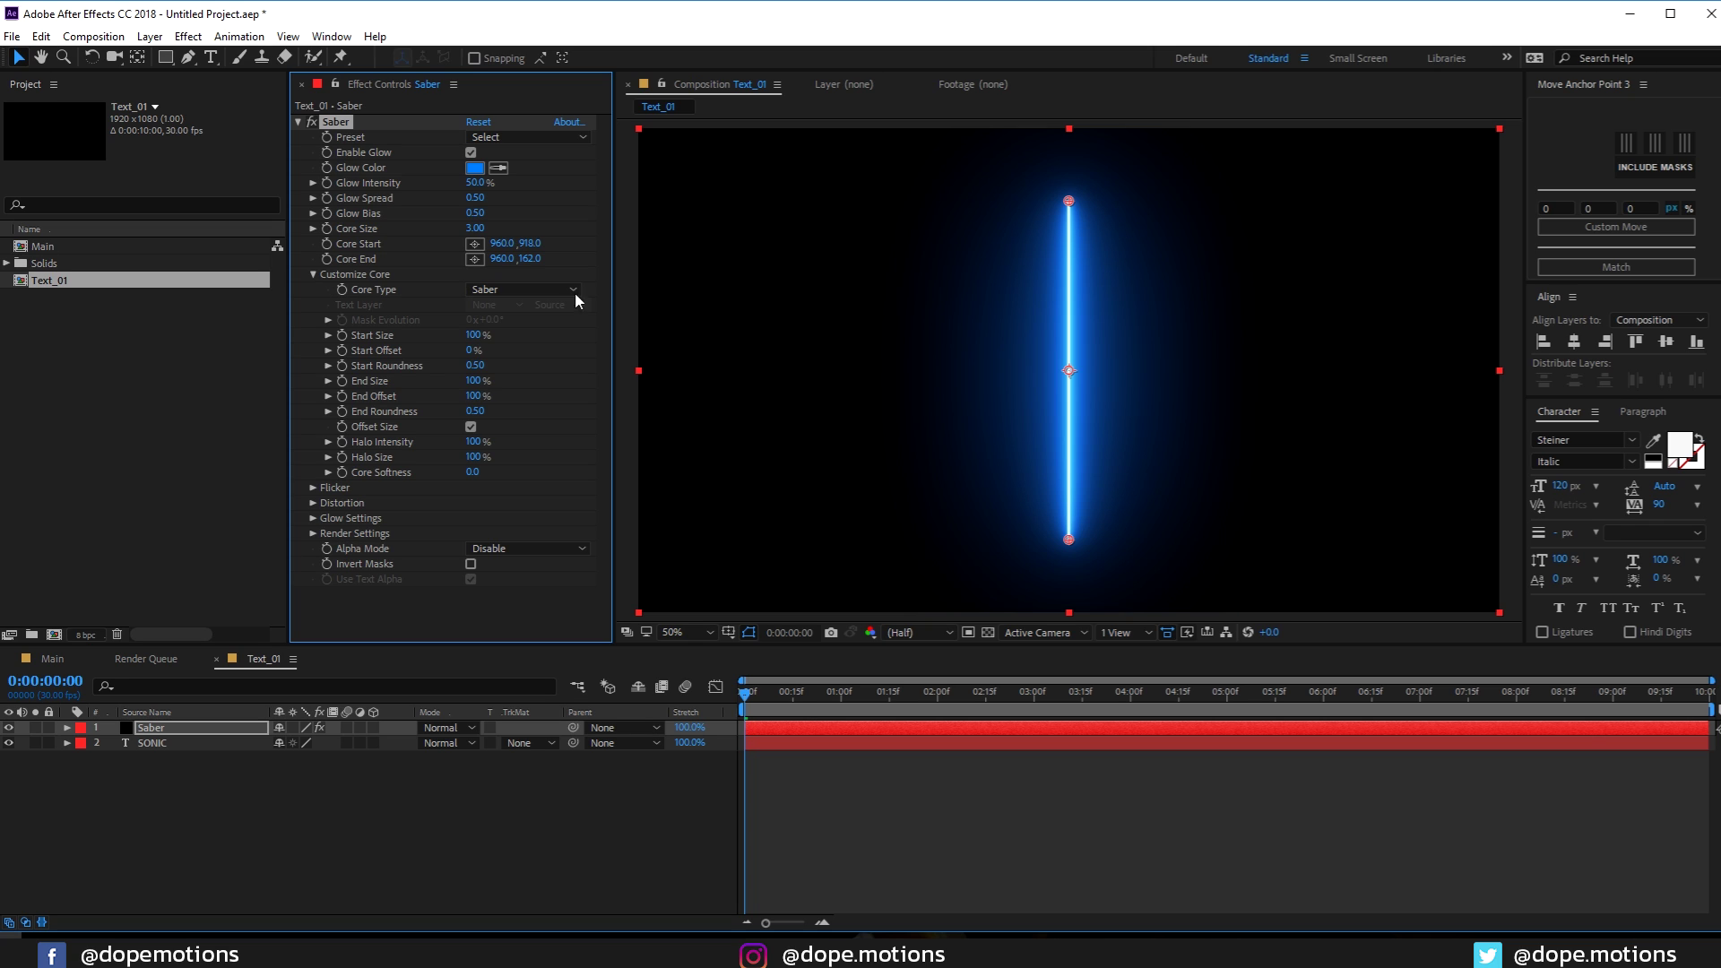
pyautogui.click(518, 290)
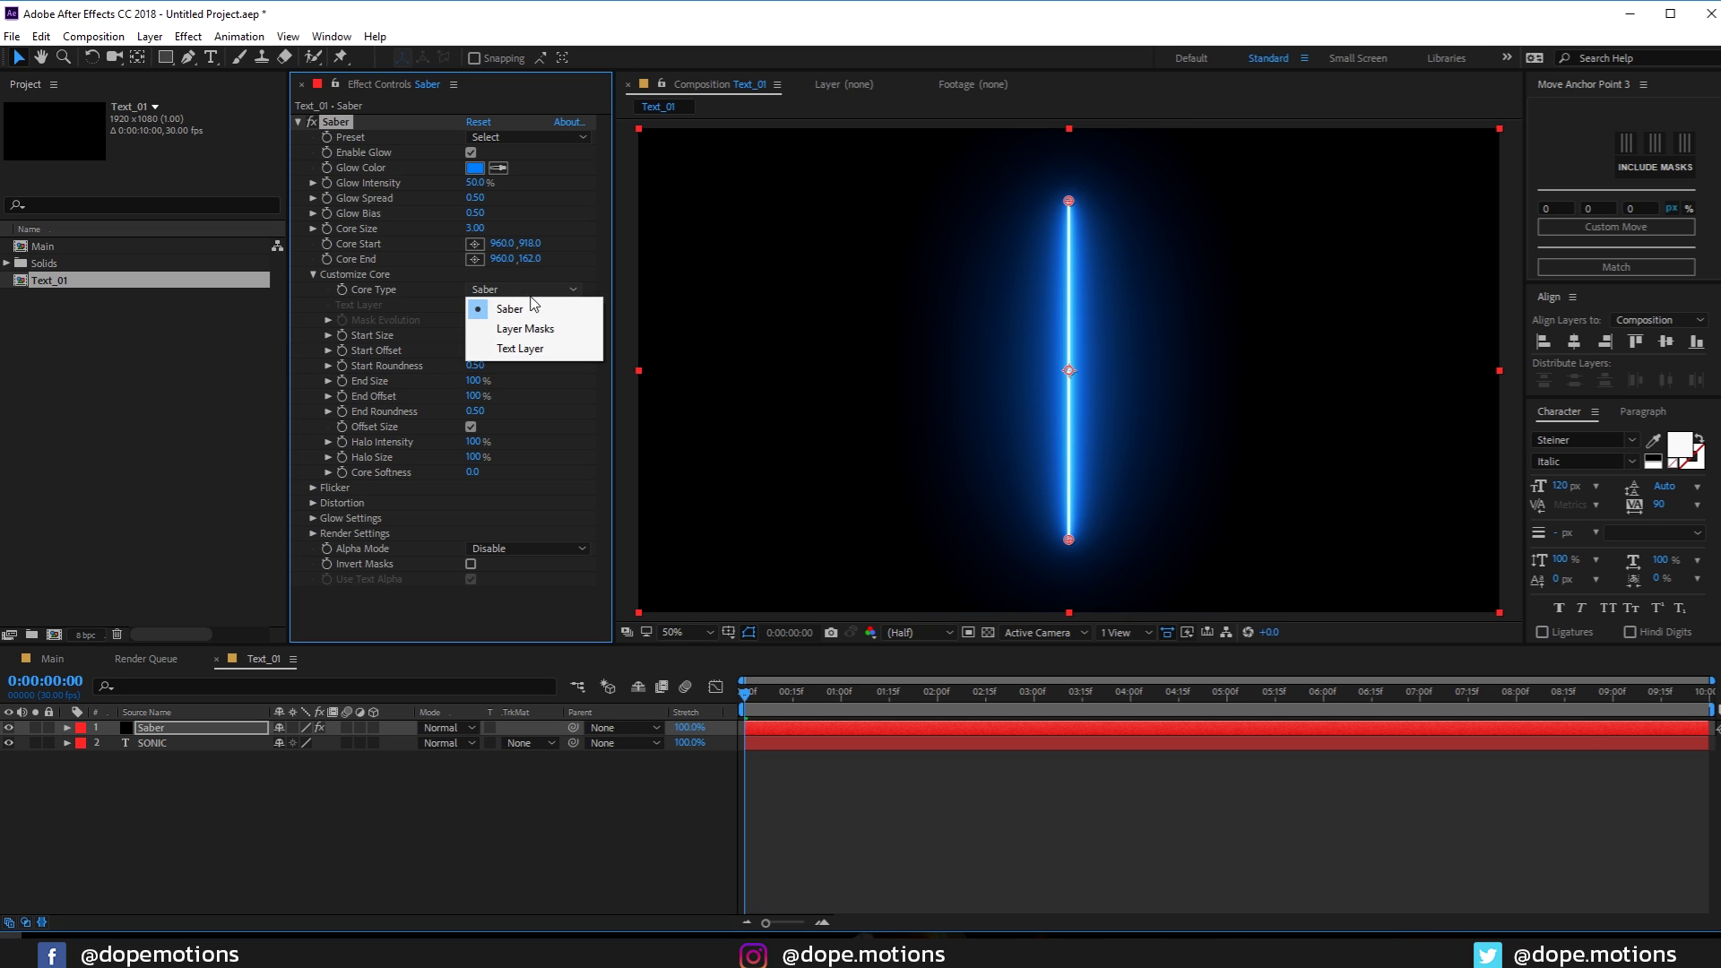
pyautogui.click(544, 350)
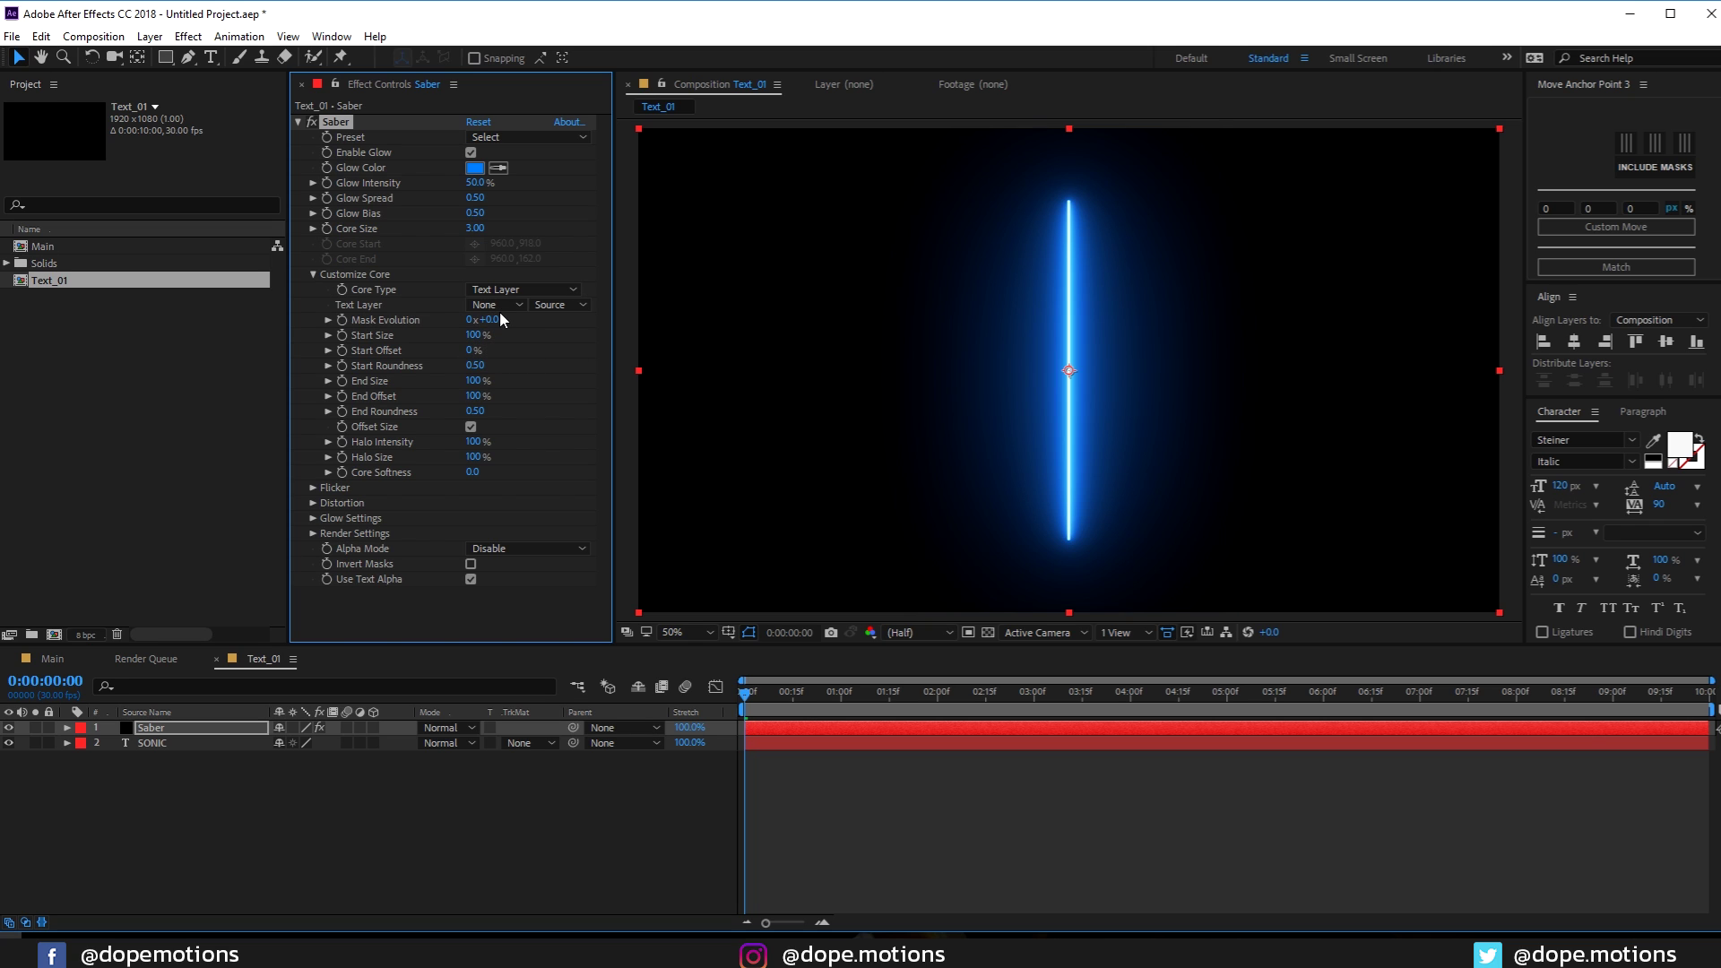
pyautogui.click(498, 310)
pyautogui.click(526, 374)
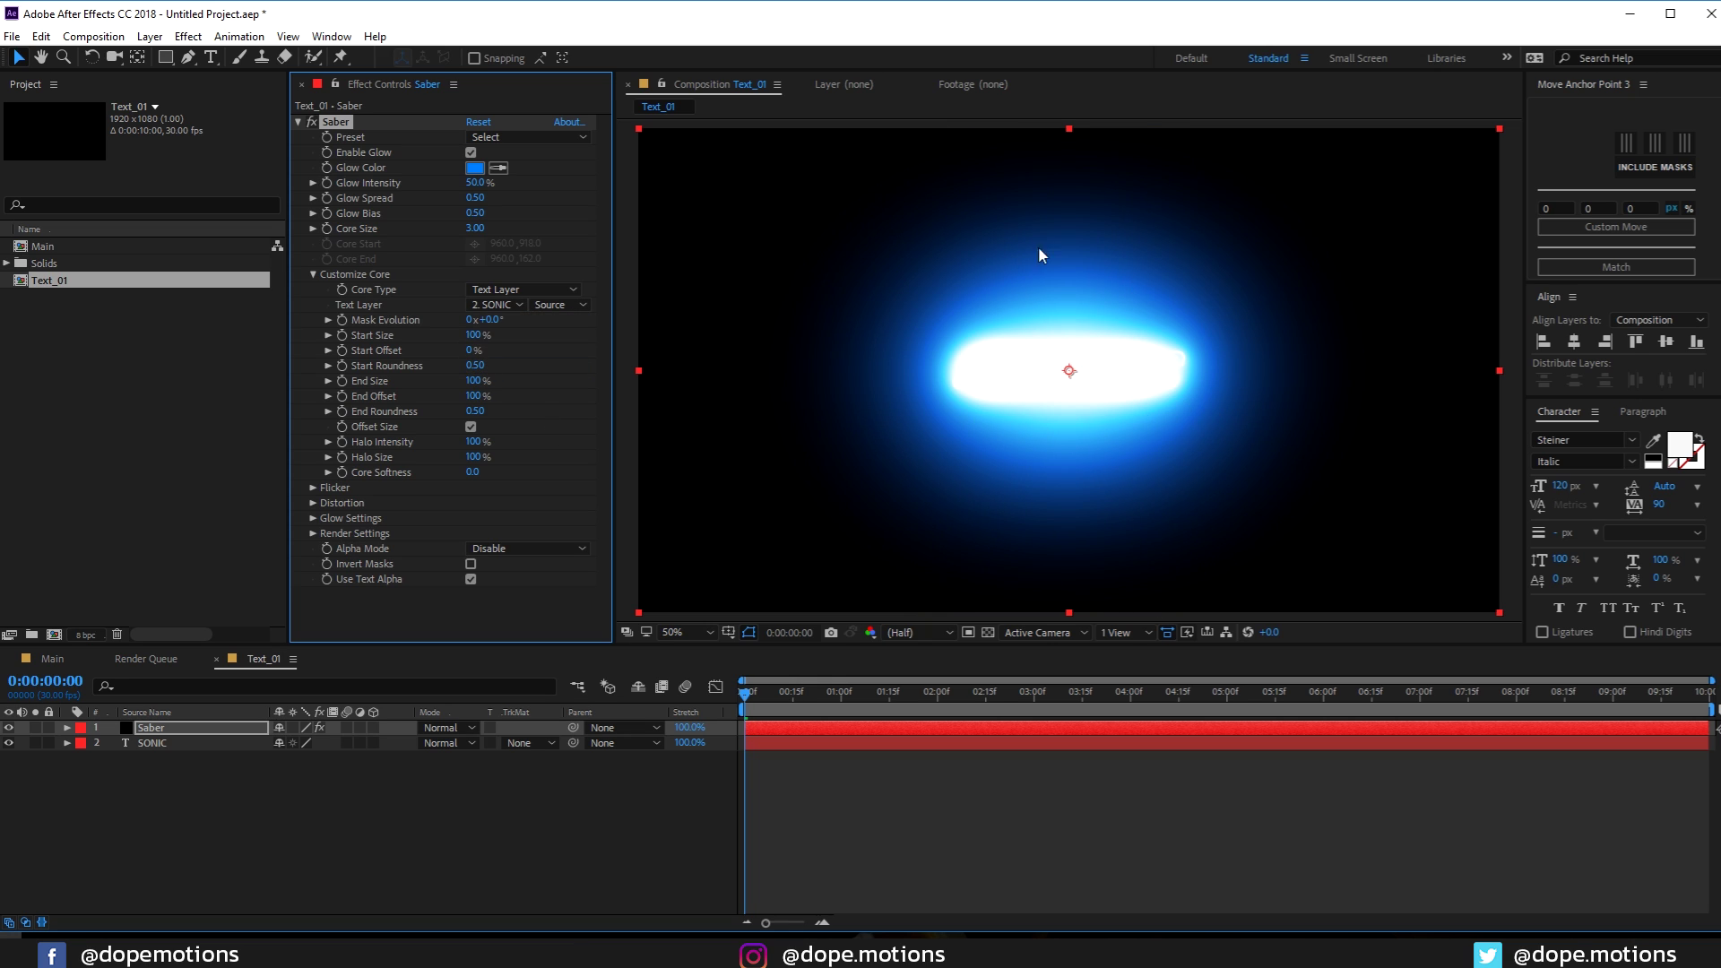
# Set Saber Core Size to 1 and apply the Arc Reactor preset
pyautogui.click(476, 229)
pyautogui.write('1')
pyautogui.press('Return')
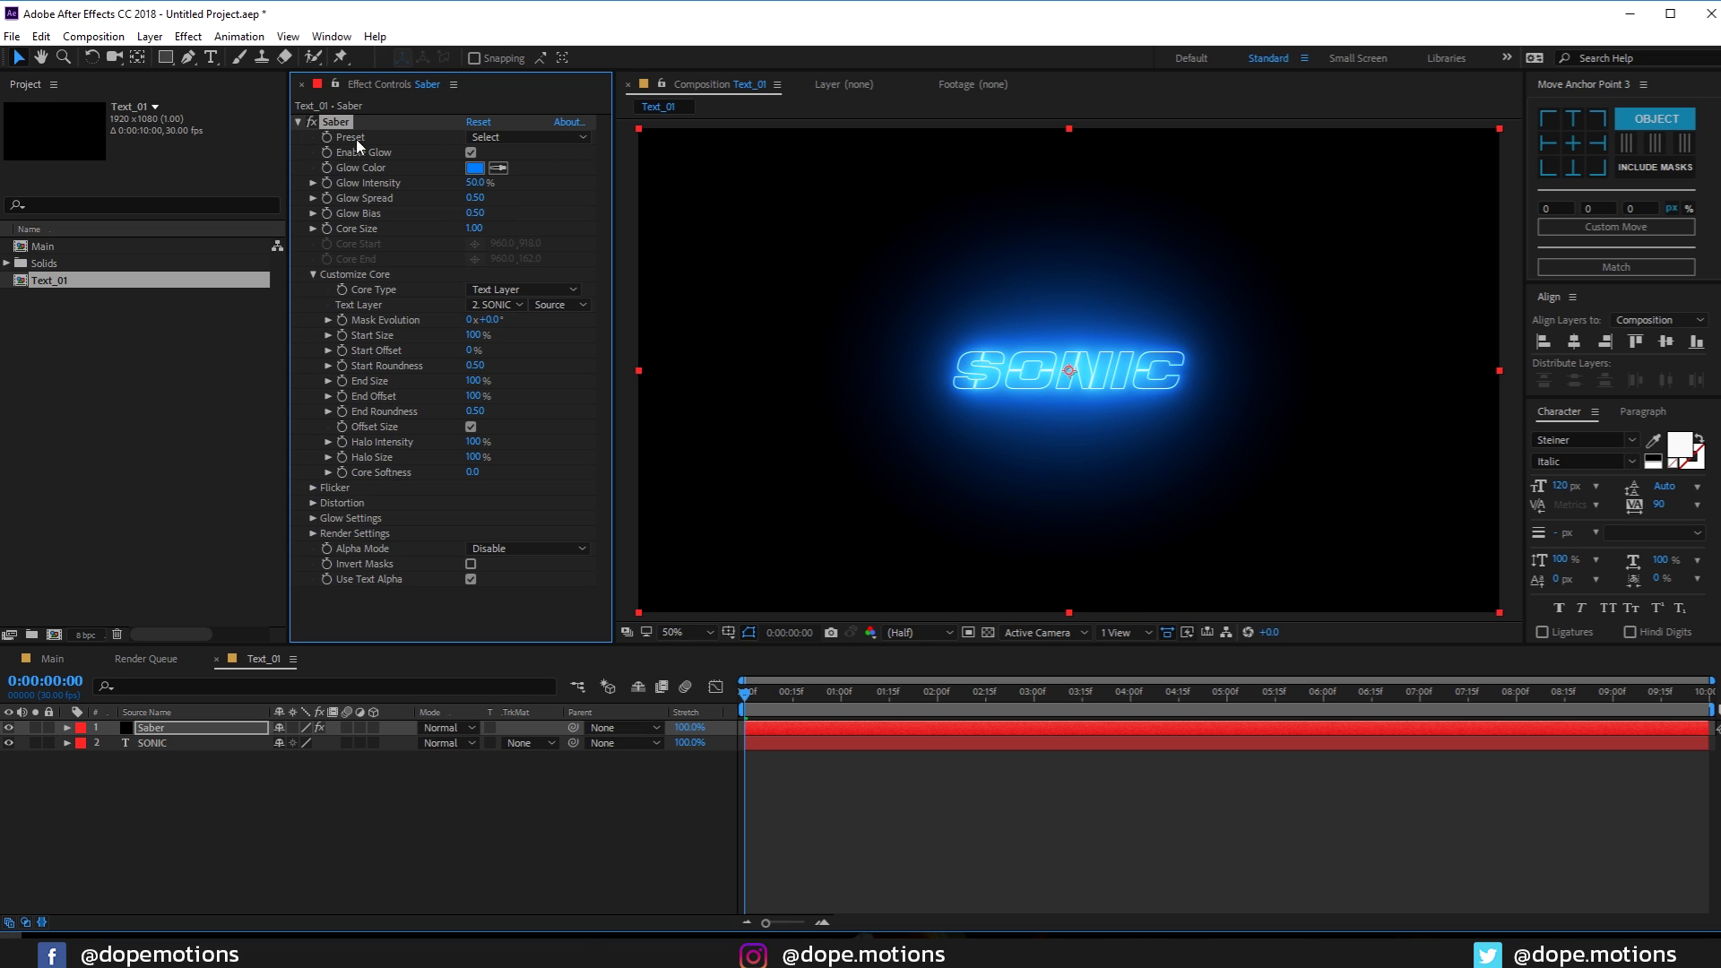
pyautogui.click(540, 138)
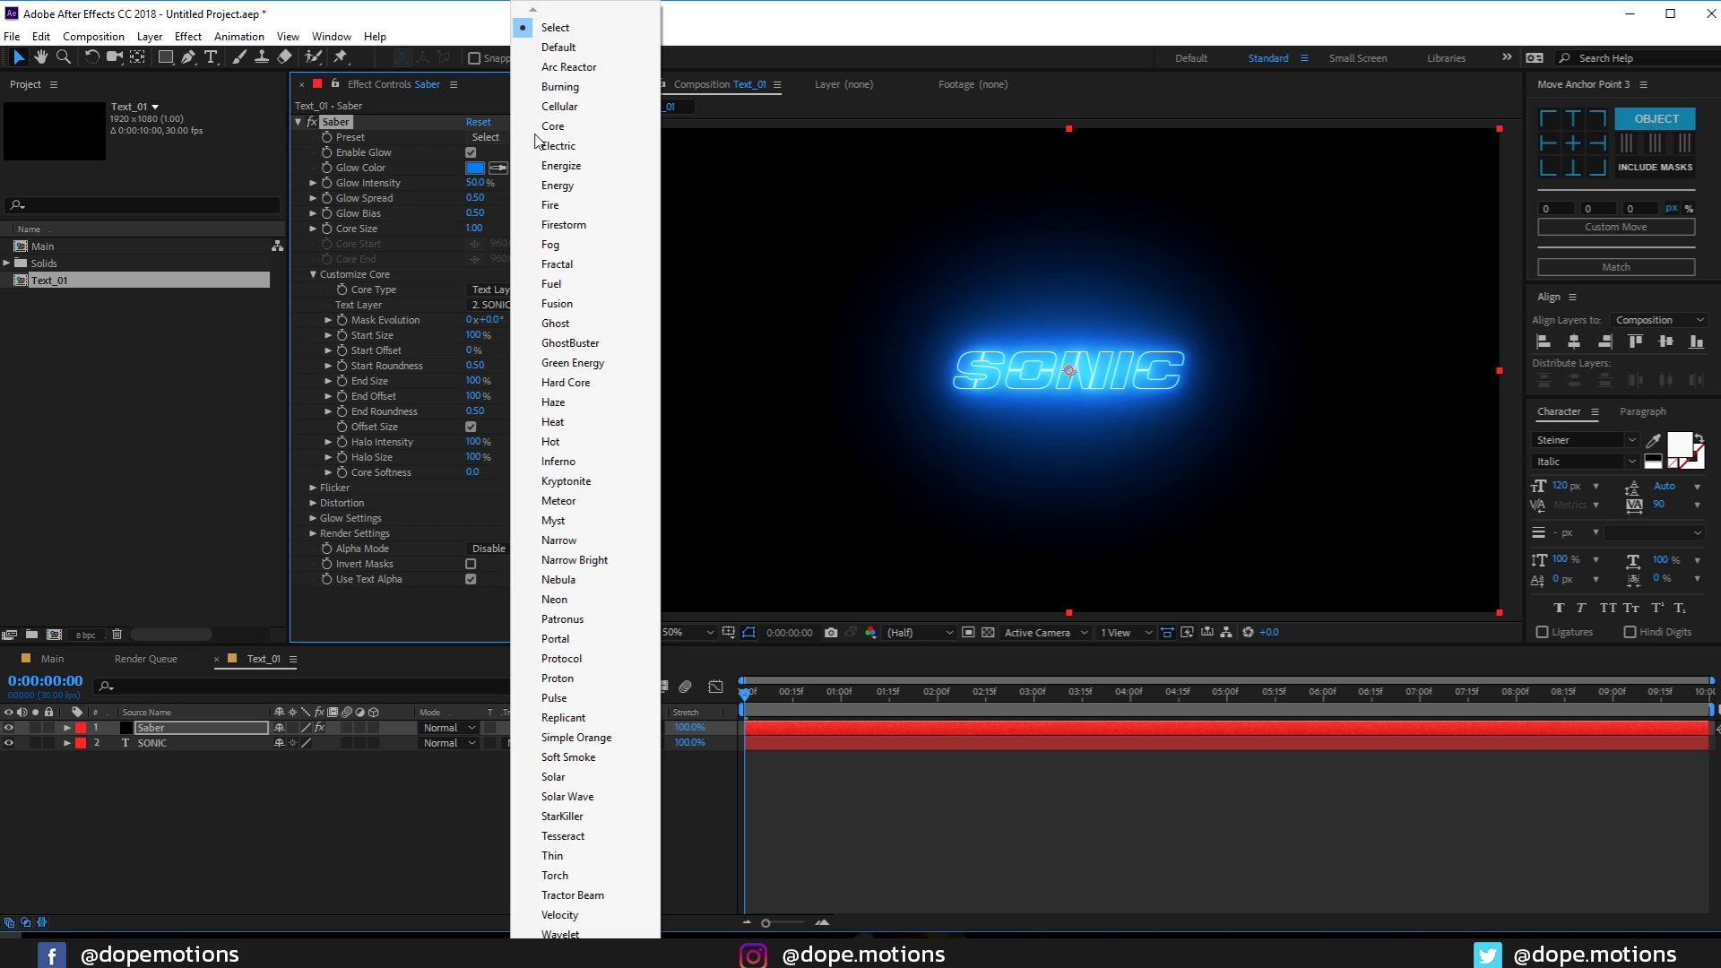
pyautogui.click(589, 64)
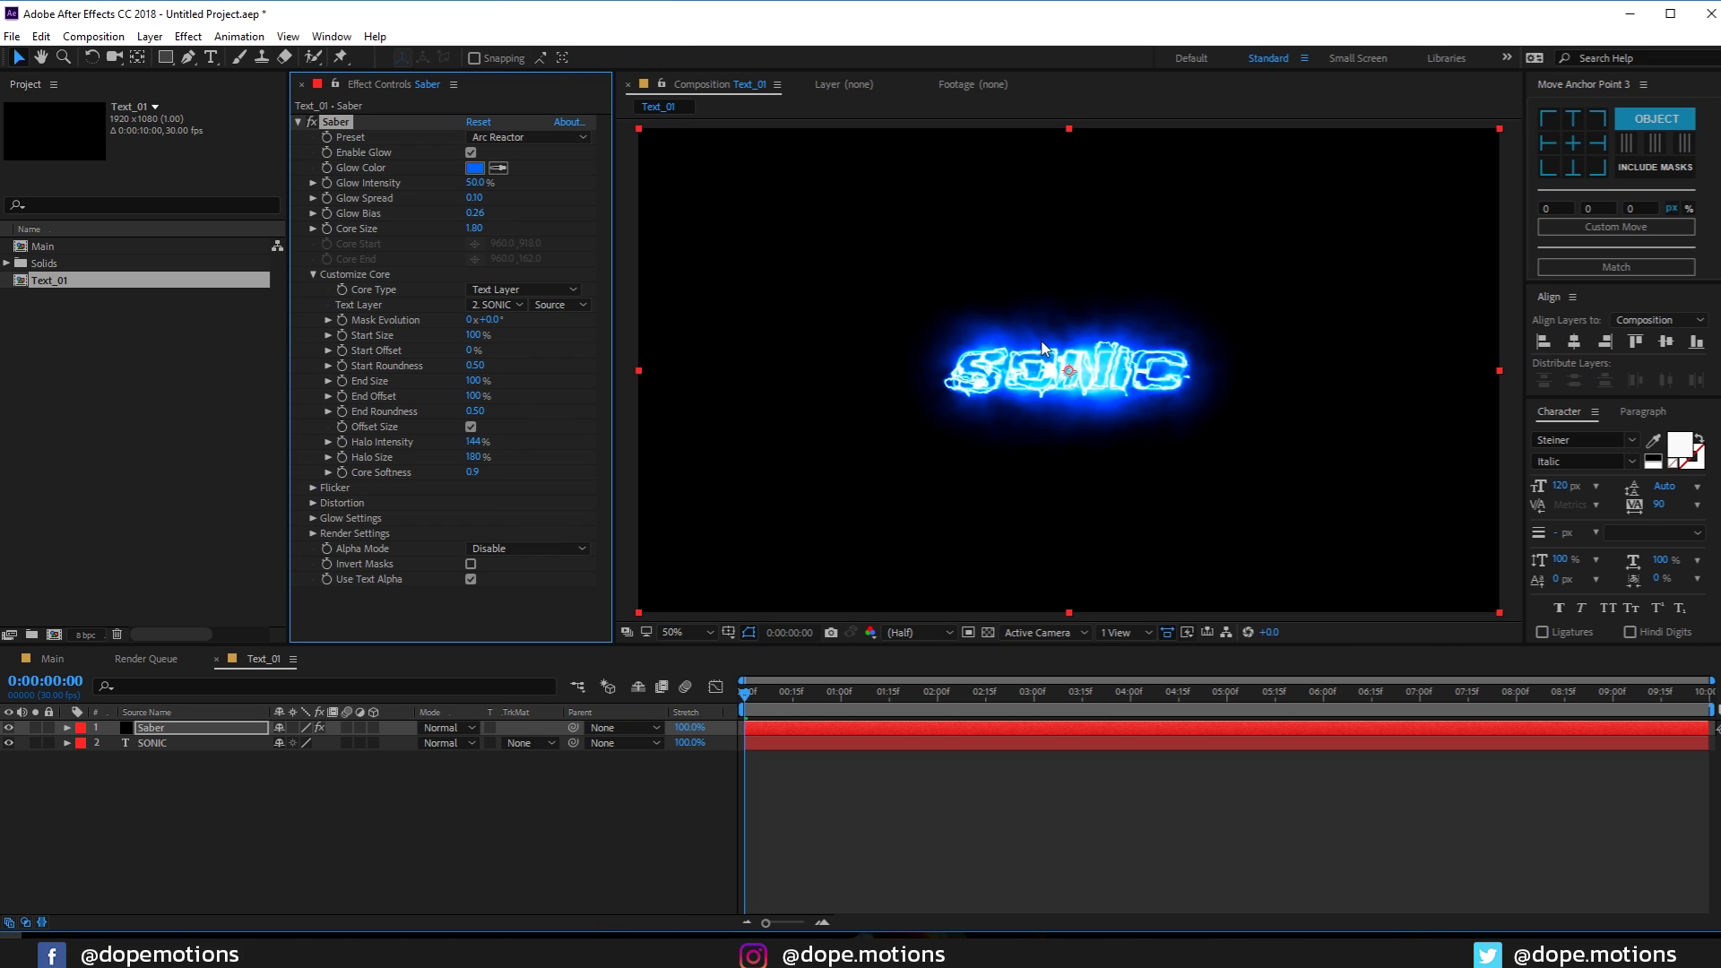
# Keyframe End Offset from 100% at frame 0 to 0% at one second, then preview
pyautogui.scroll(3, 874, 762)
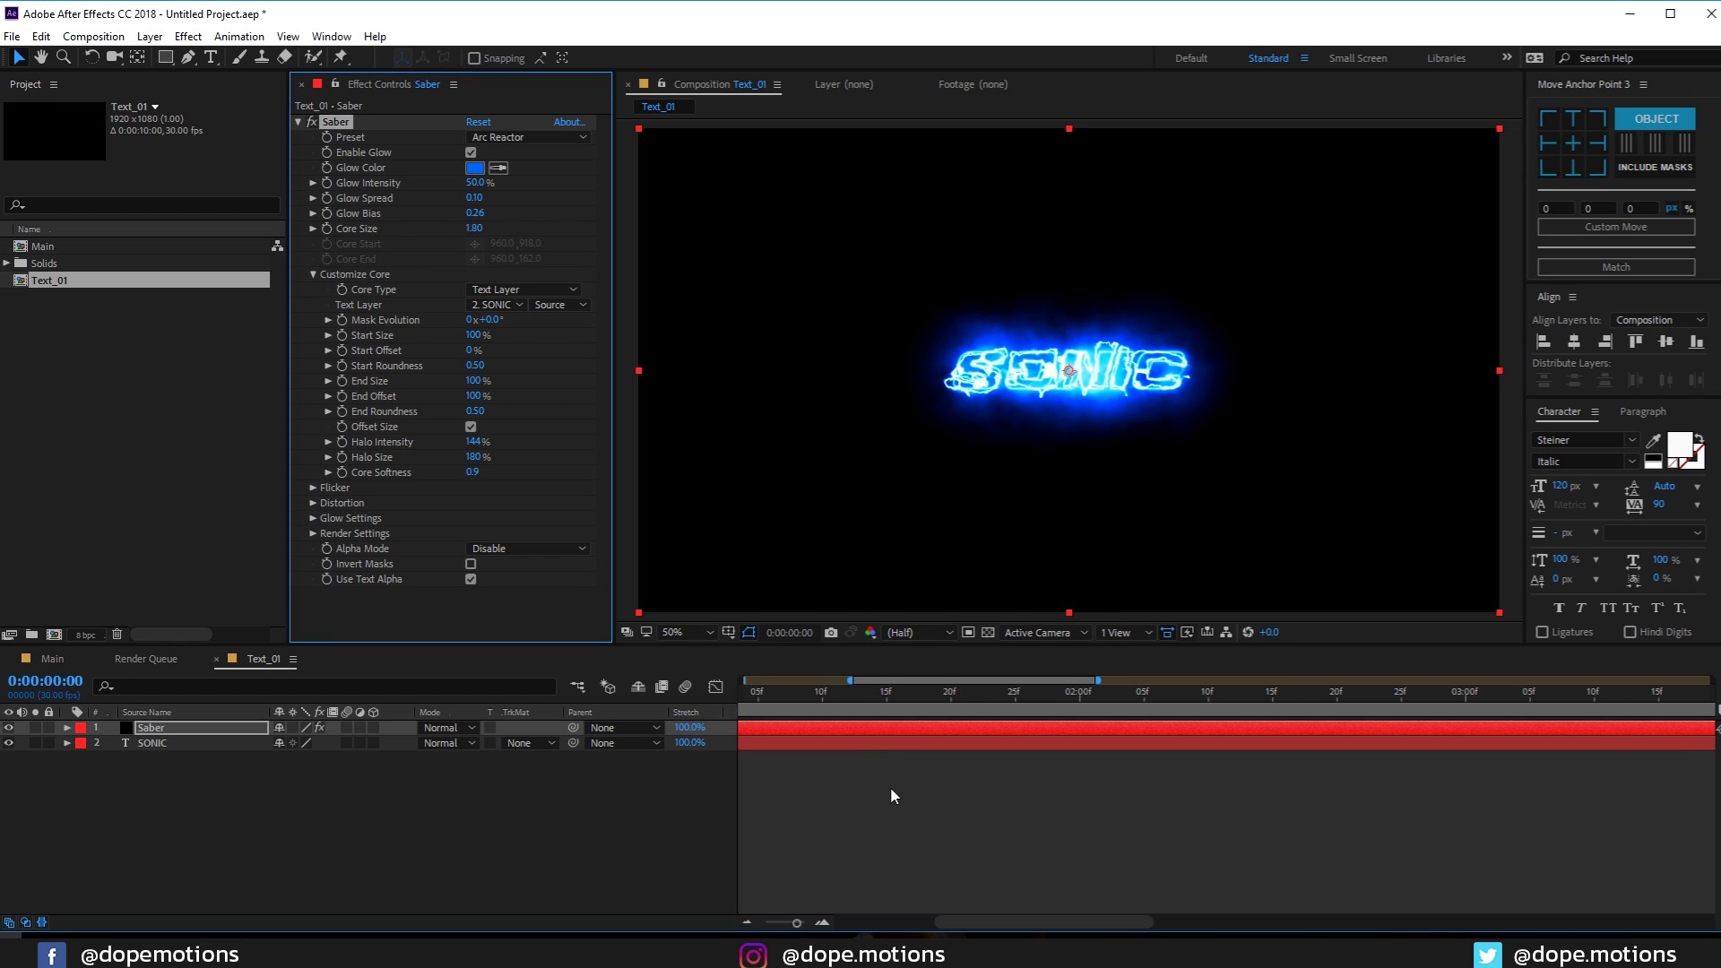
pyautogui.moveTo(951, 923); pyautogui.dragTo(851, 923)
pyautogui.moveTo(950, 710); pyautogui.dragTo(1136, 722)
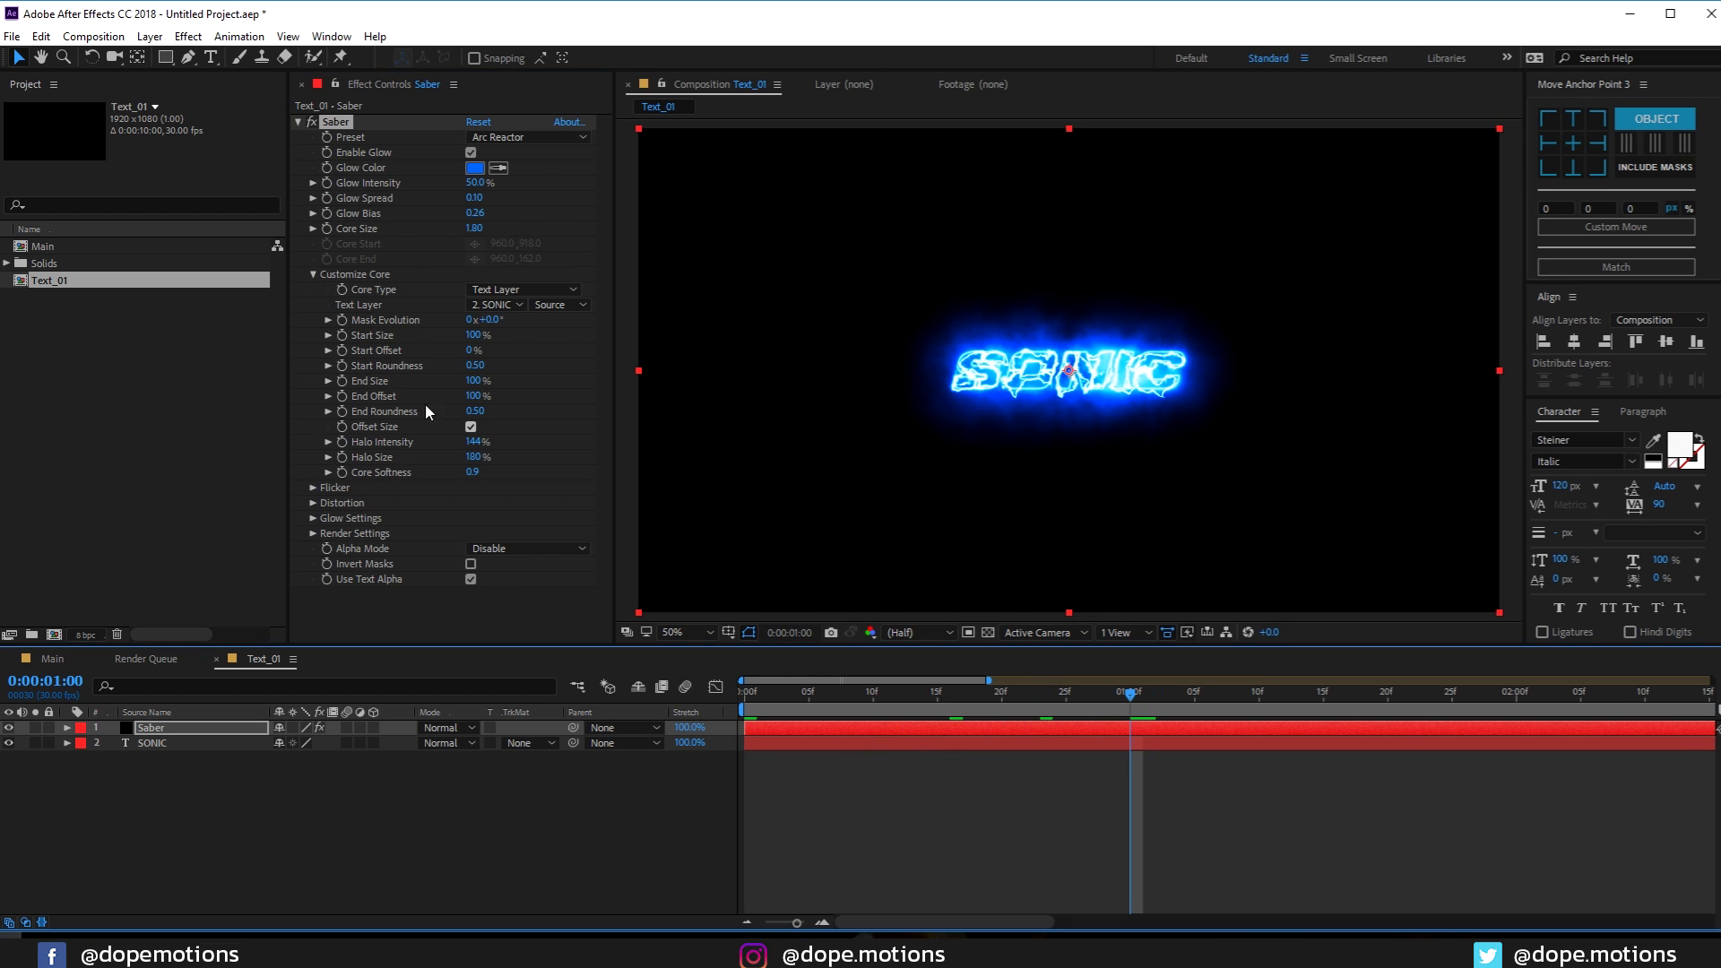
pyautogui.moveTo(468, 395); pyautogui.dragTo(348, 401)
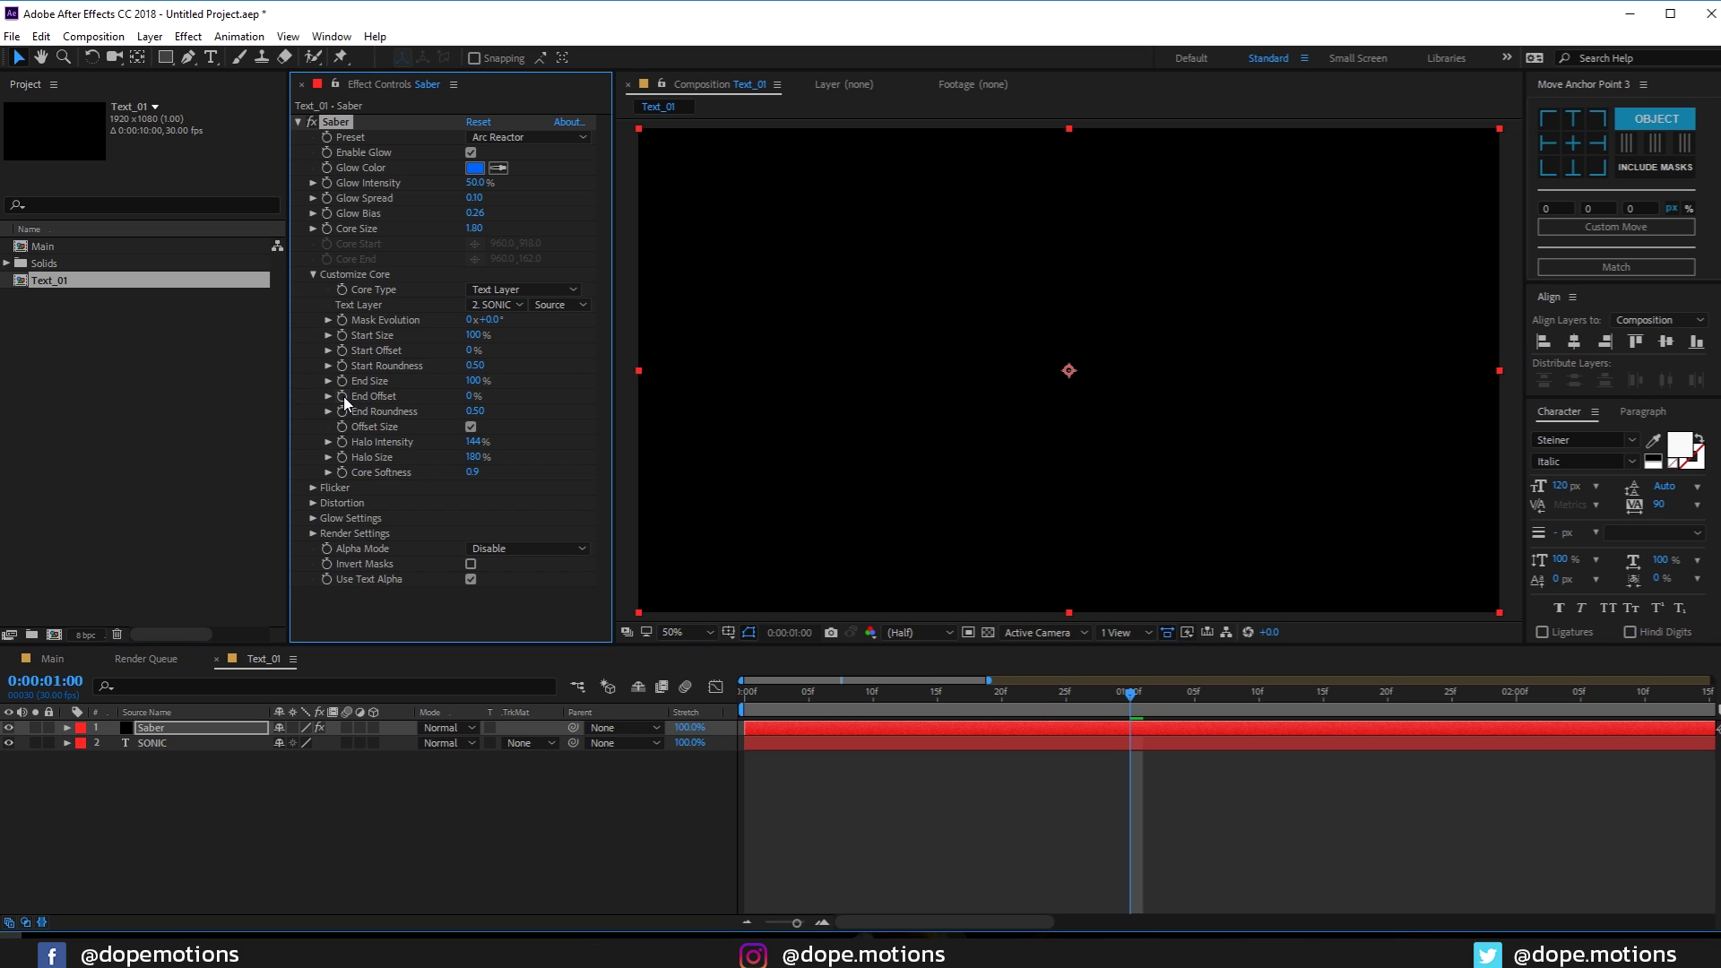
pyautogui.click(342, 397)
pyautogui.press('Home')
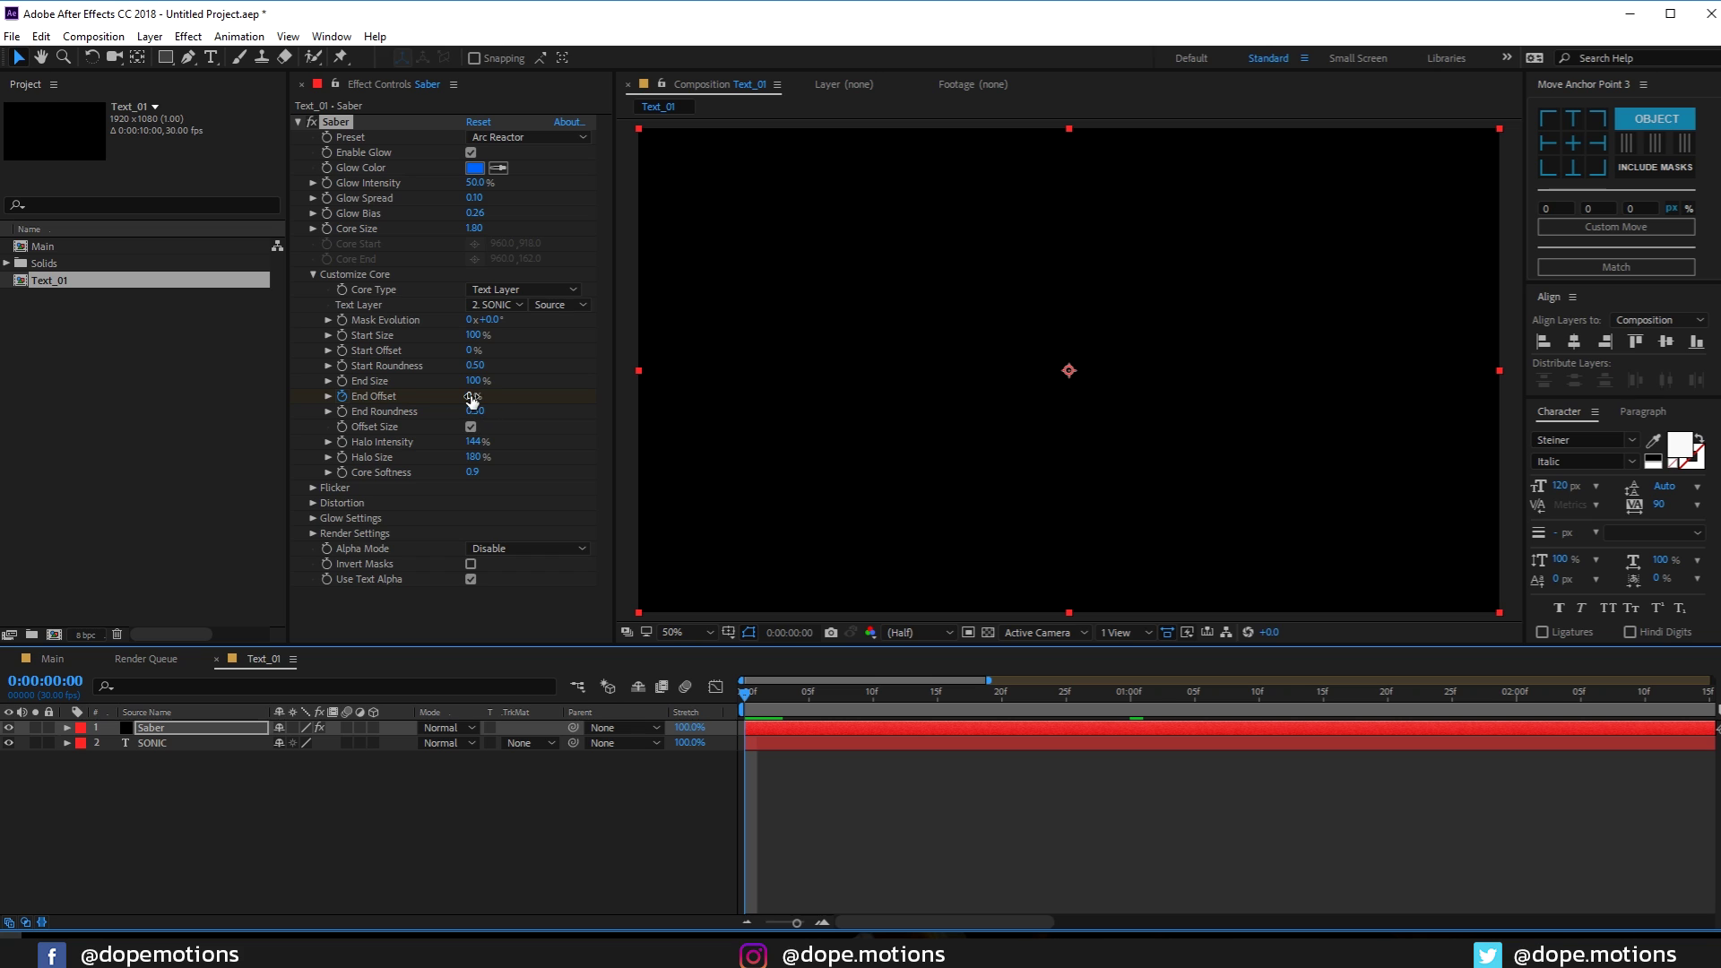
pyautogui.moveTo(472, 400); pyautogui.dragTo(799, 420)
pyautogui.moveTo(758, 698); pyautogui.dragTo(848, 728)
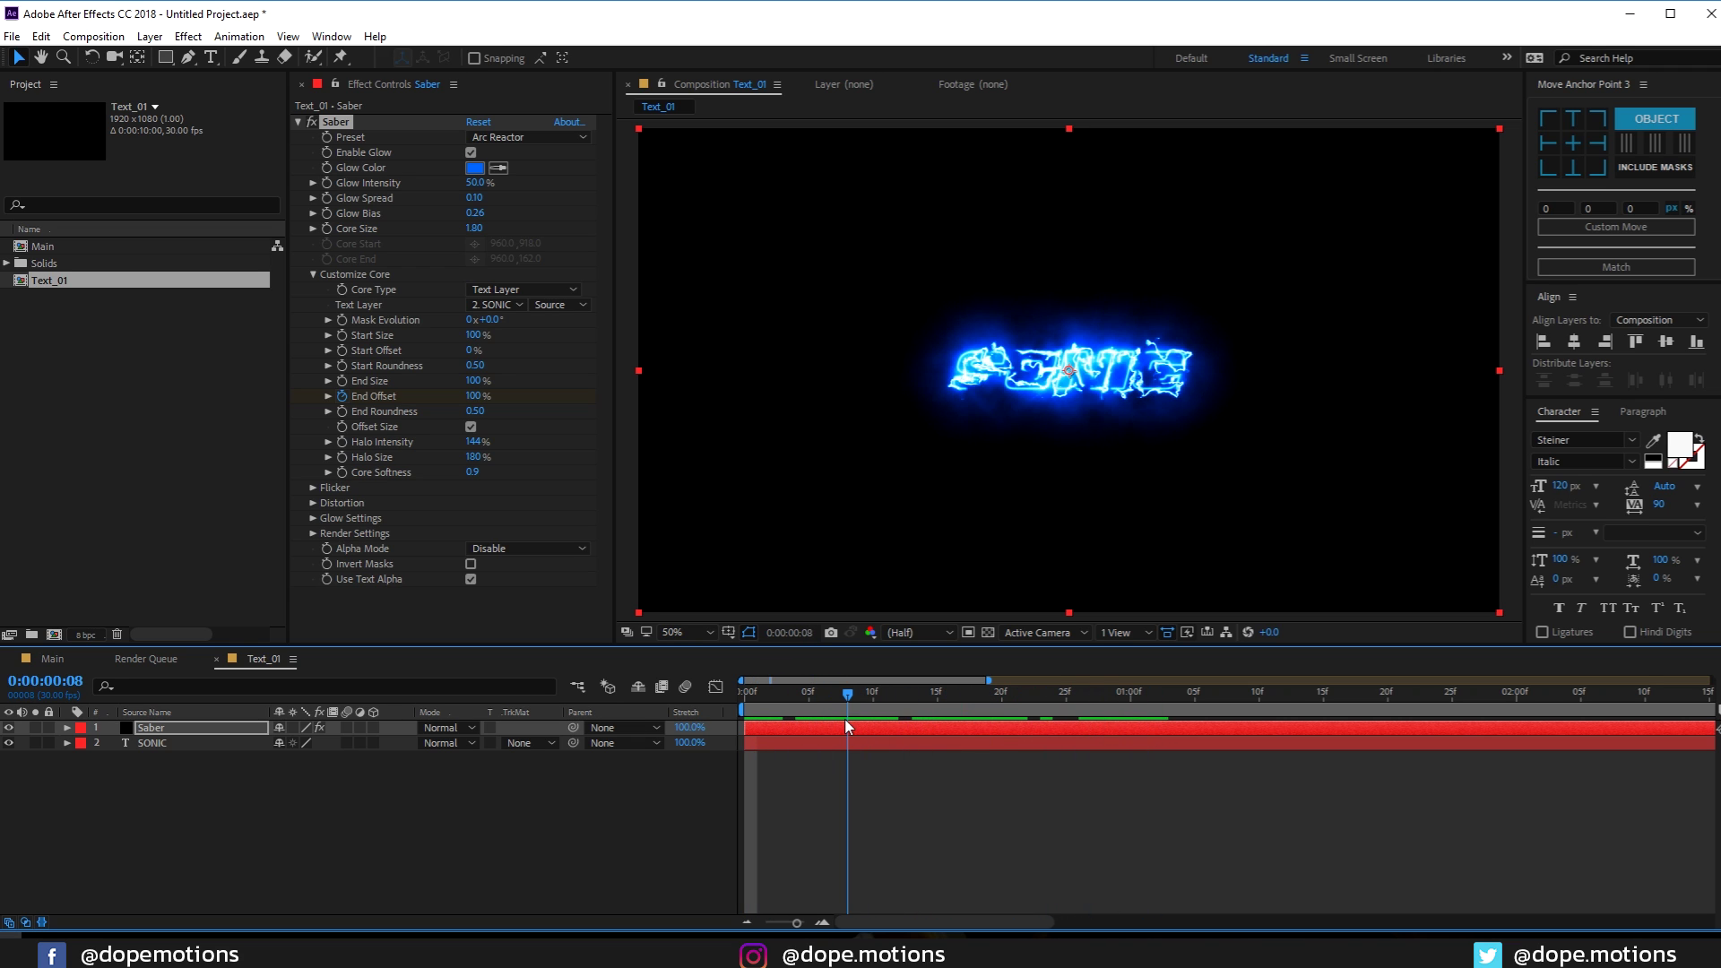
# Set Saber Core Size to 2 and Glow Intensity to 30%
pyautogui.click(475, 227)
pyautogui.write('2')
pyautogui.press('Return')
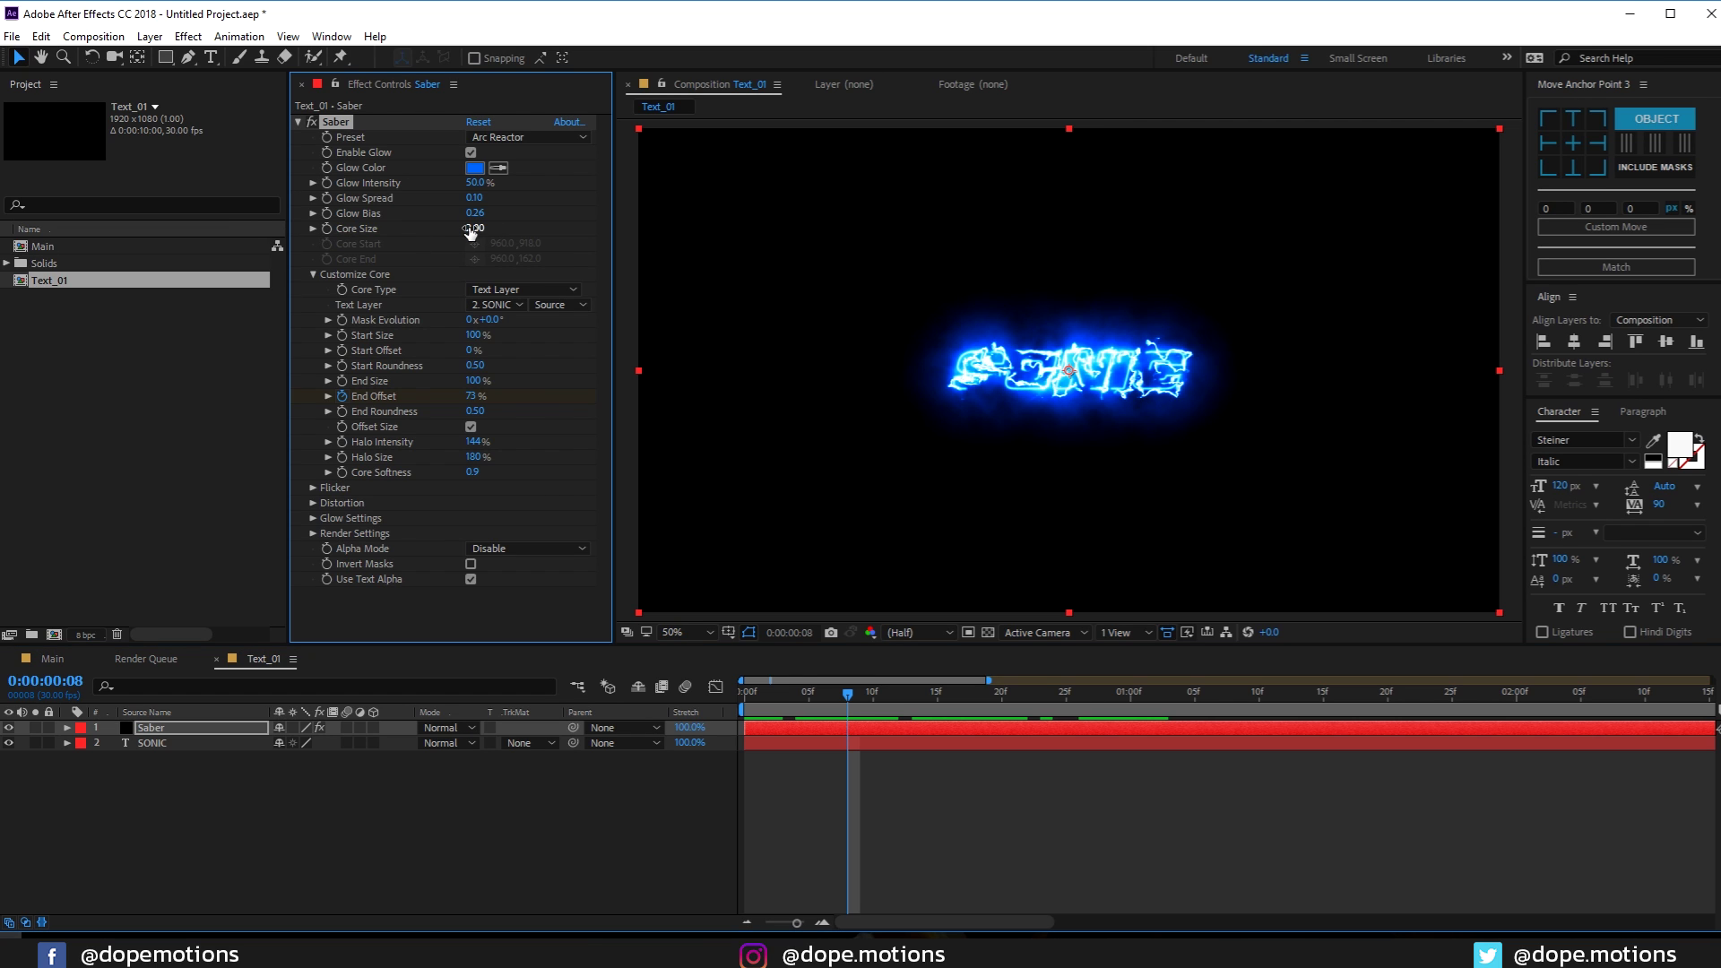
pyautogui.click(470, 182)
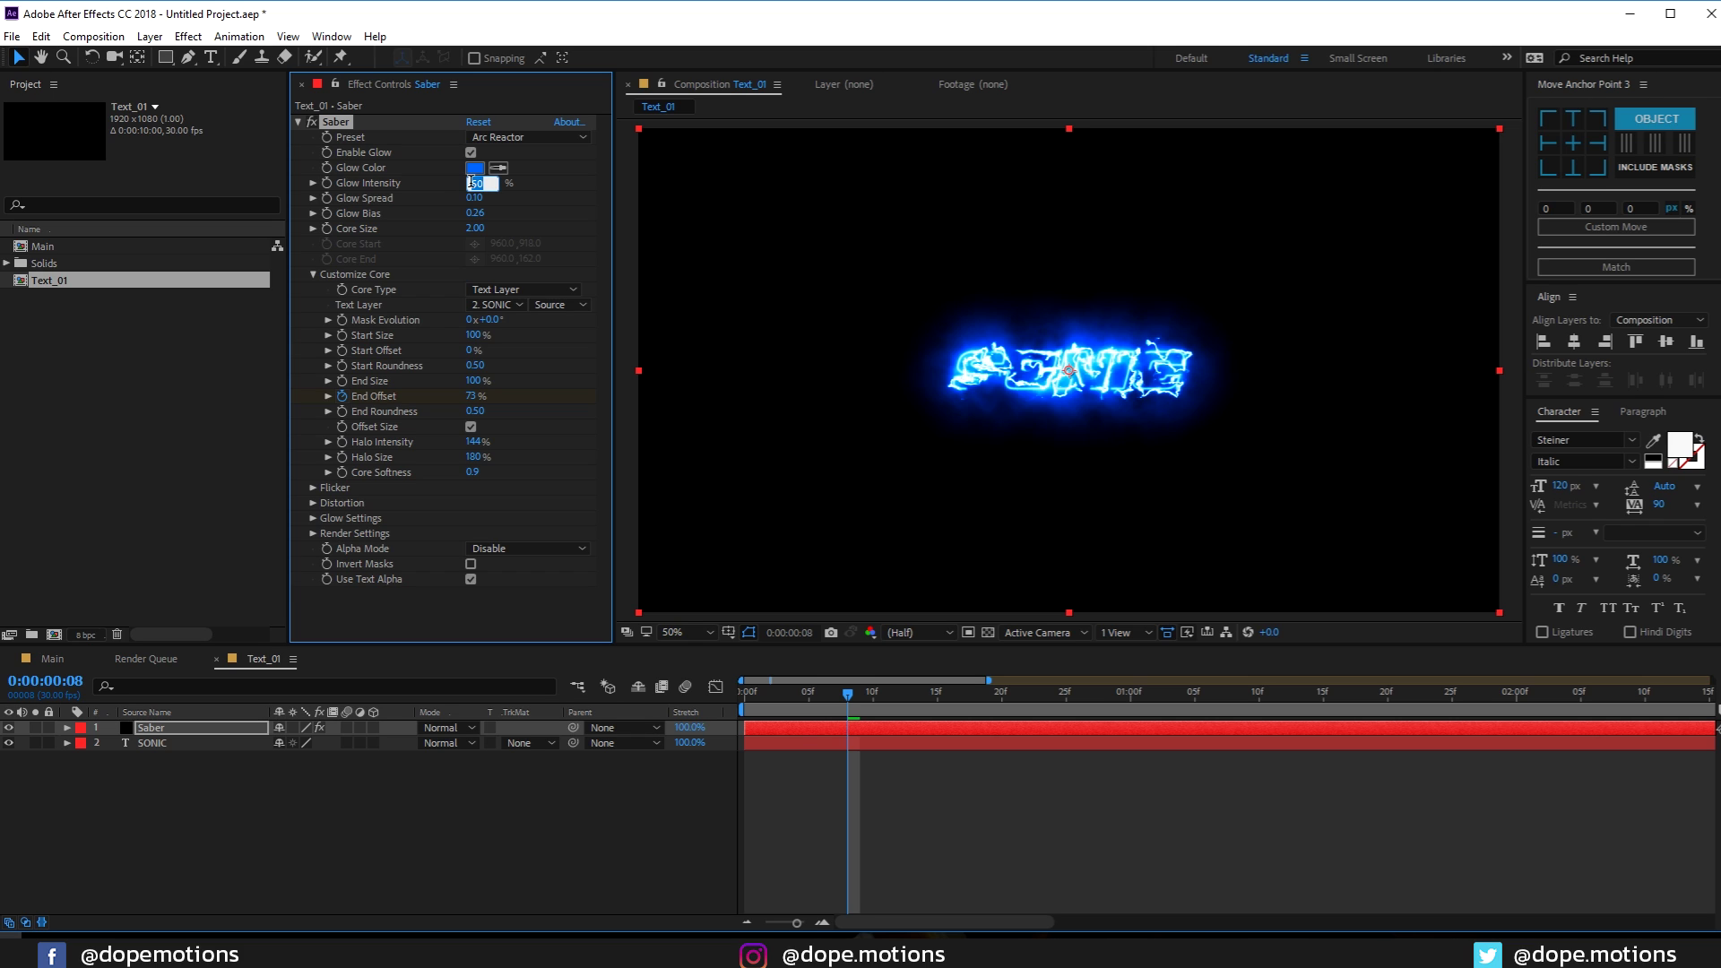
pyautogui.press('Return')
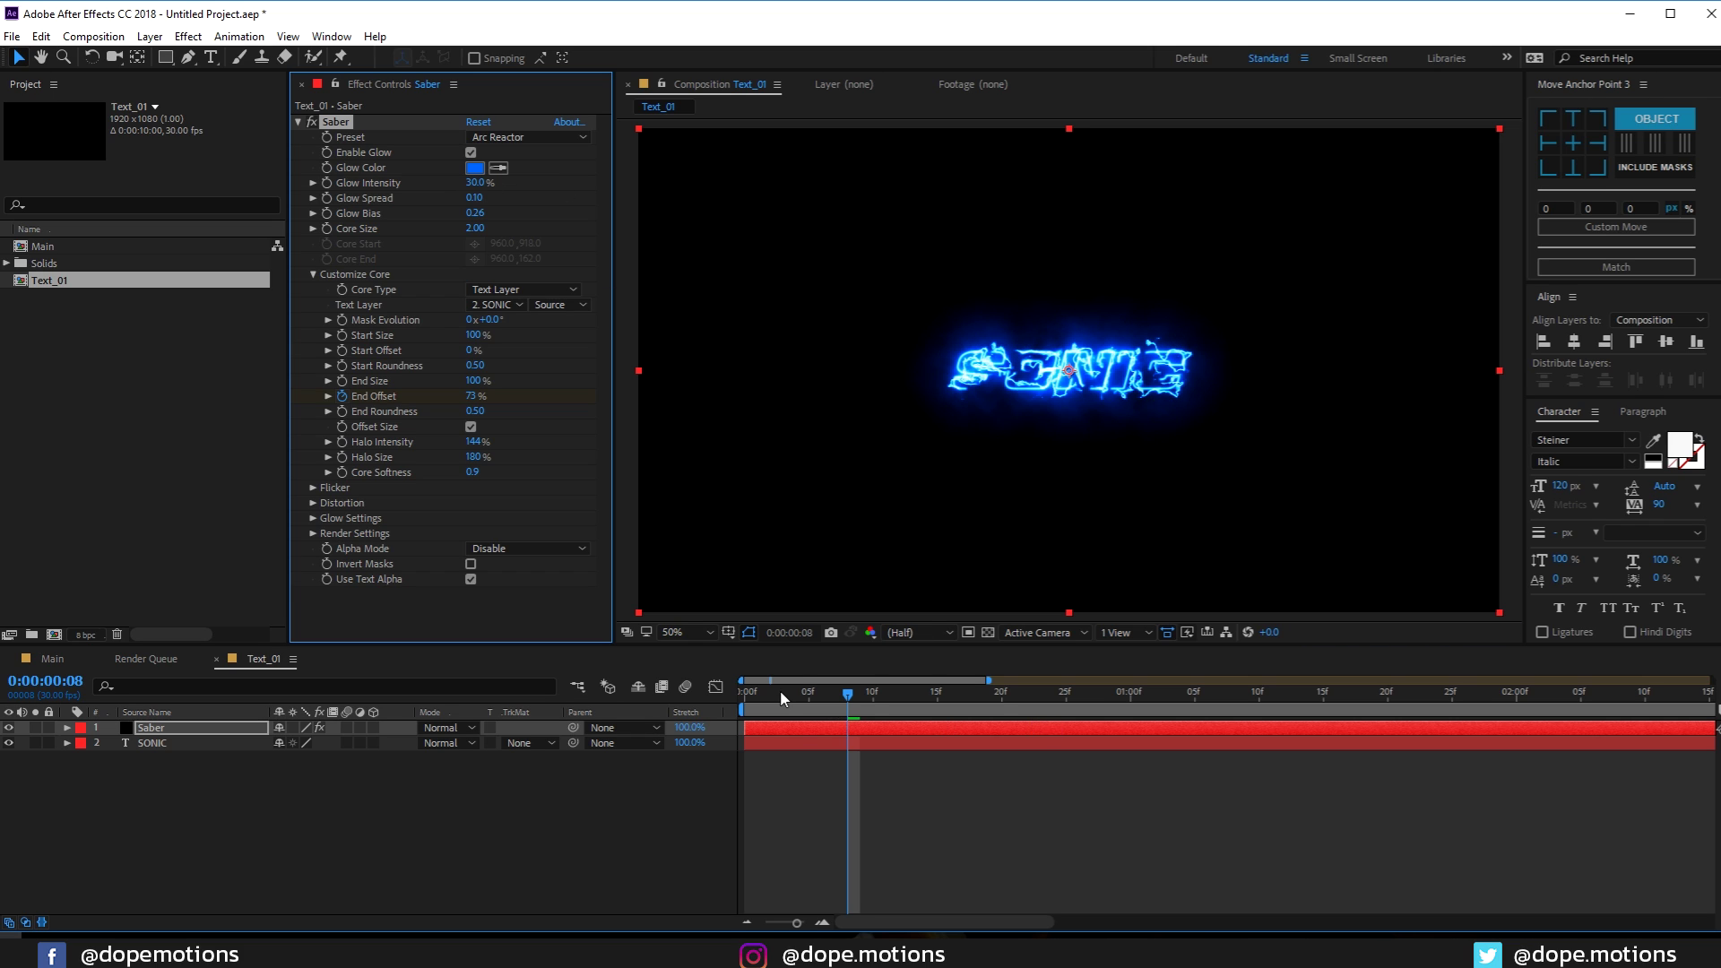
# Keyframe Saber Core Size from 3 at the first frame to 0 at one second
pyautogui.moveTo(801, 701); pyautogui.dragTo(717, 703)
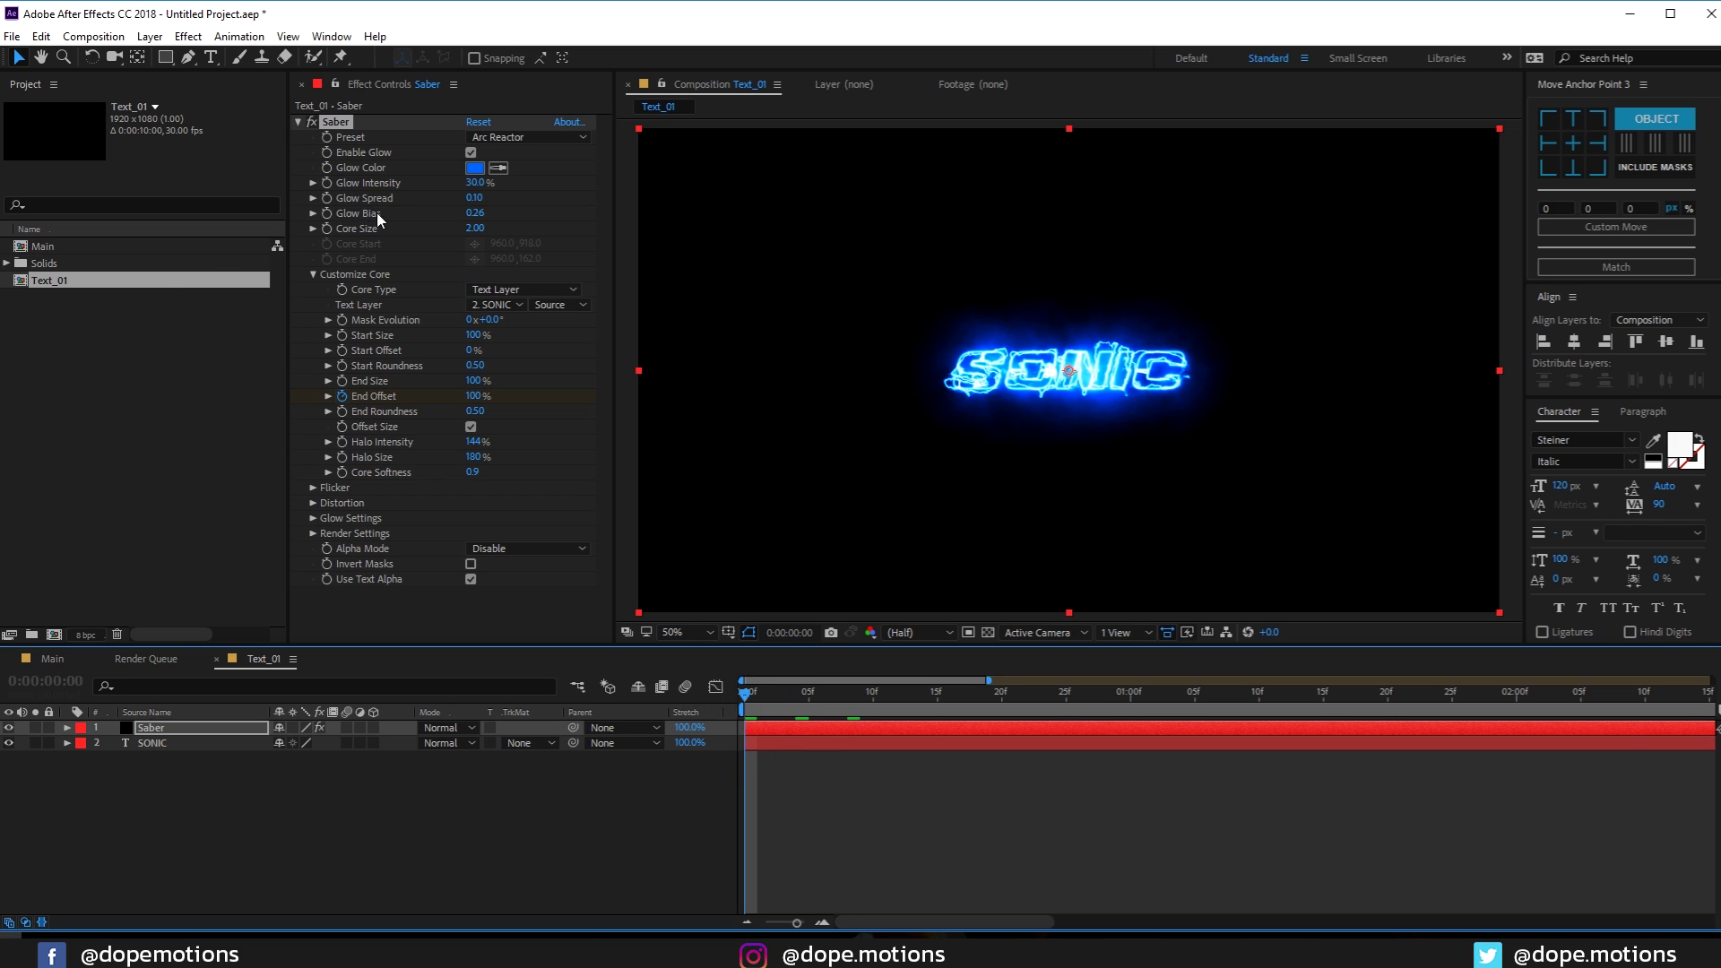
pyautogui.click(475, 227)
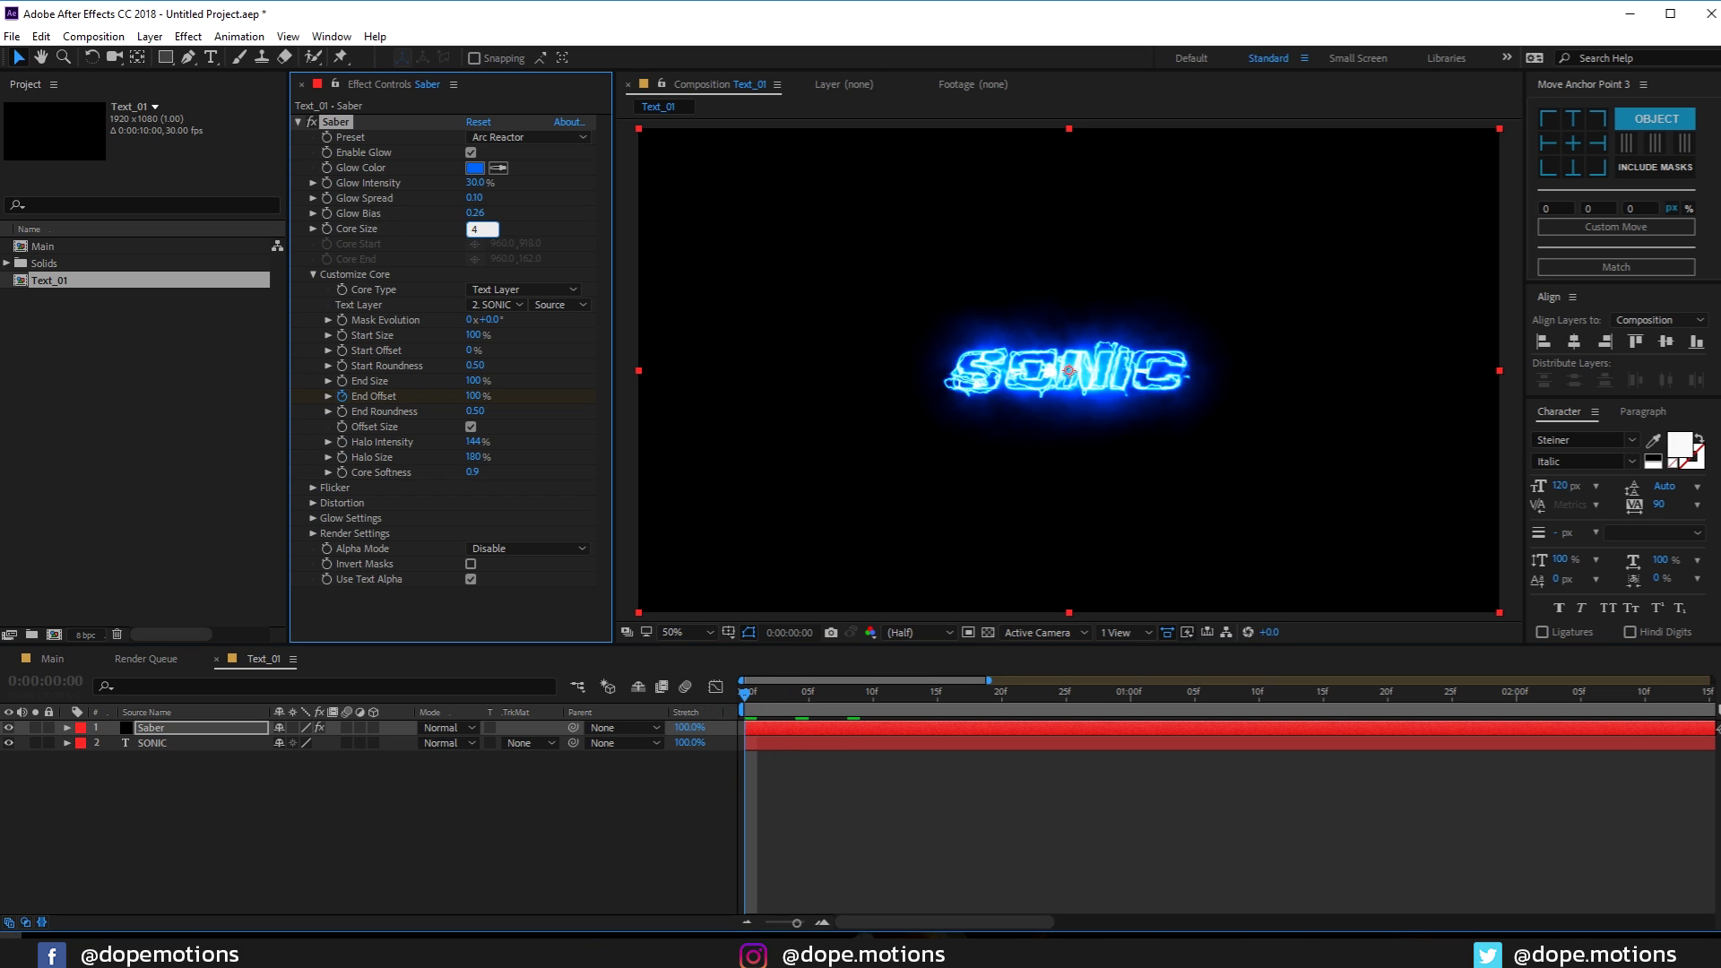
pyautogui.write('4')
pyautogui.press('Return')
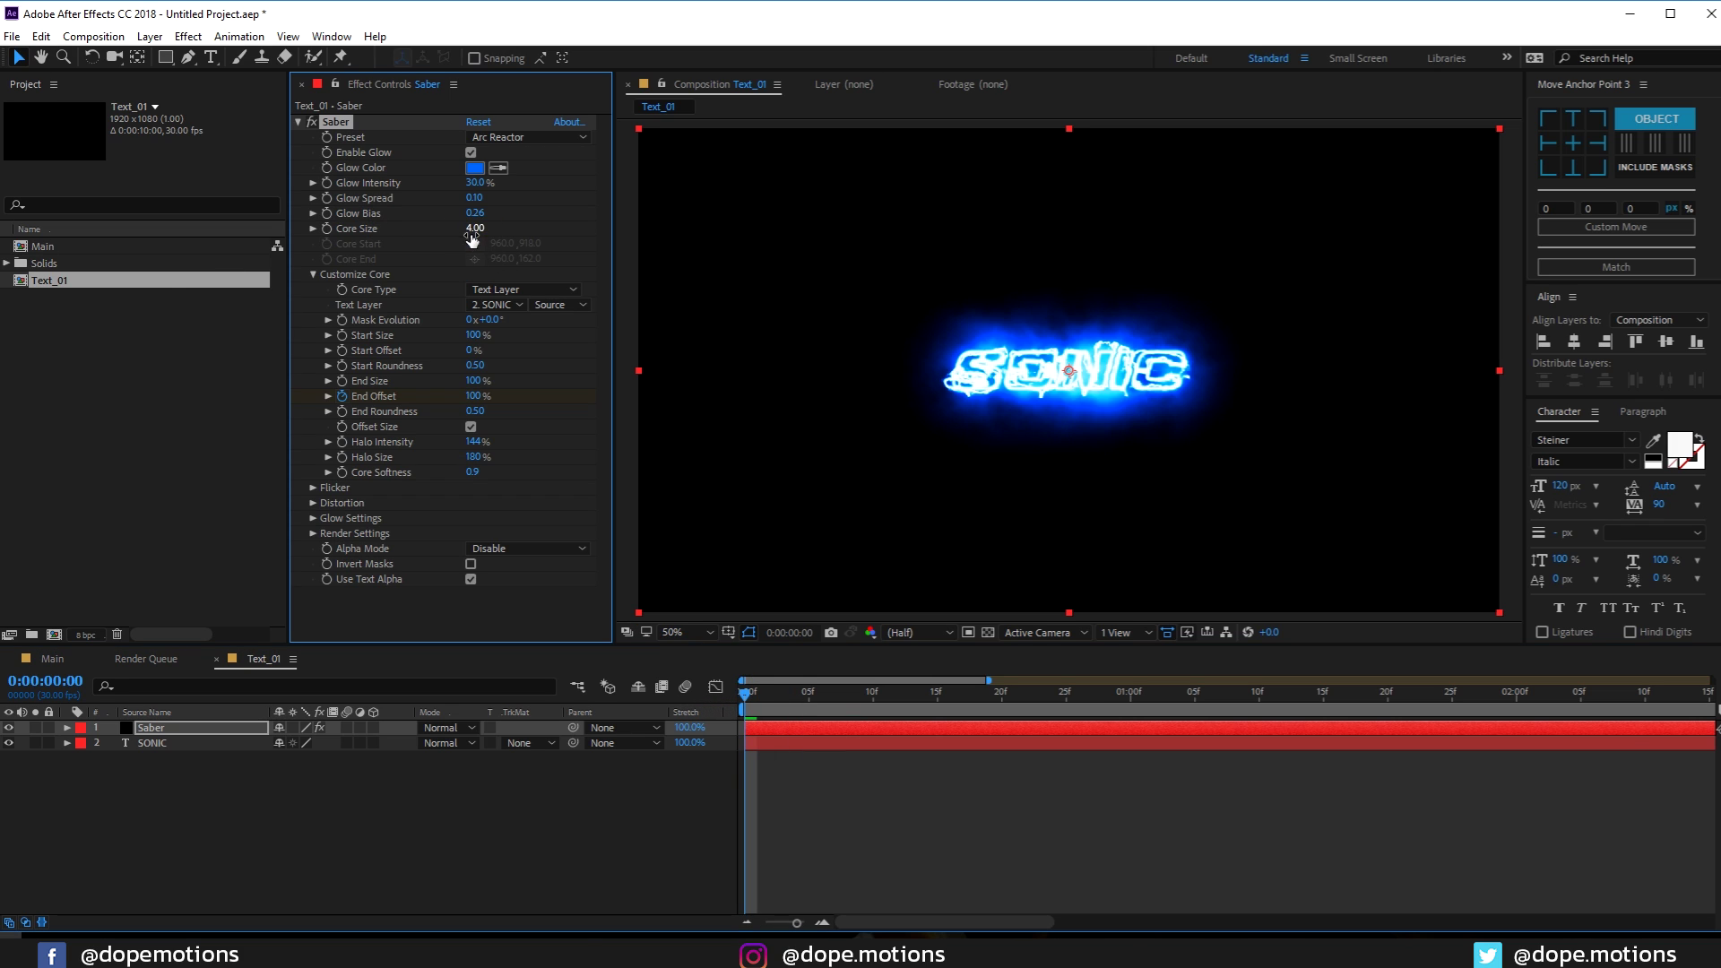
pyautogui.click(476, 230)
pyautogui.write('3')
pyautogui.press('Return')
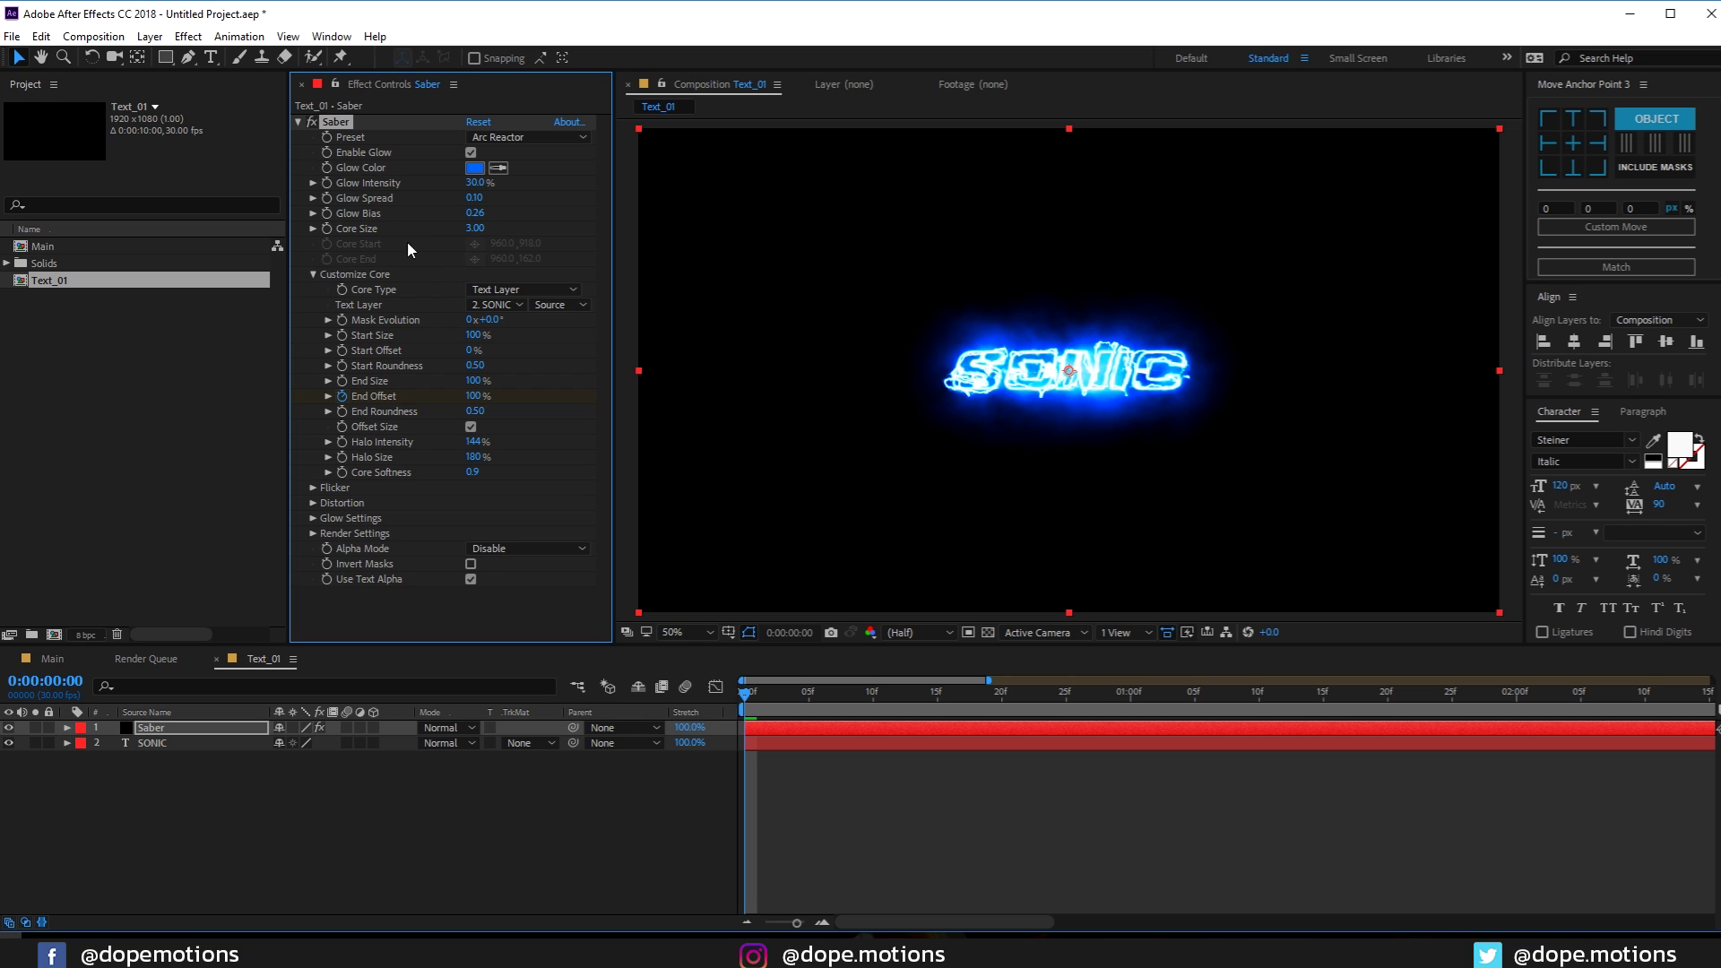
pyautogui.click(327, 229)
pyautogui.moveTo(1105, 694); pyautogui.dragTo(1129, 692)
pyautogui.click(475, 228)
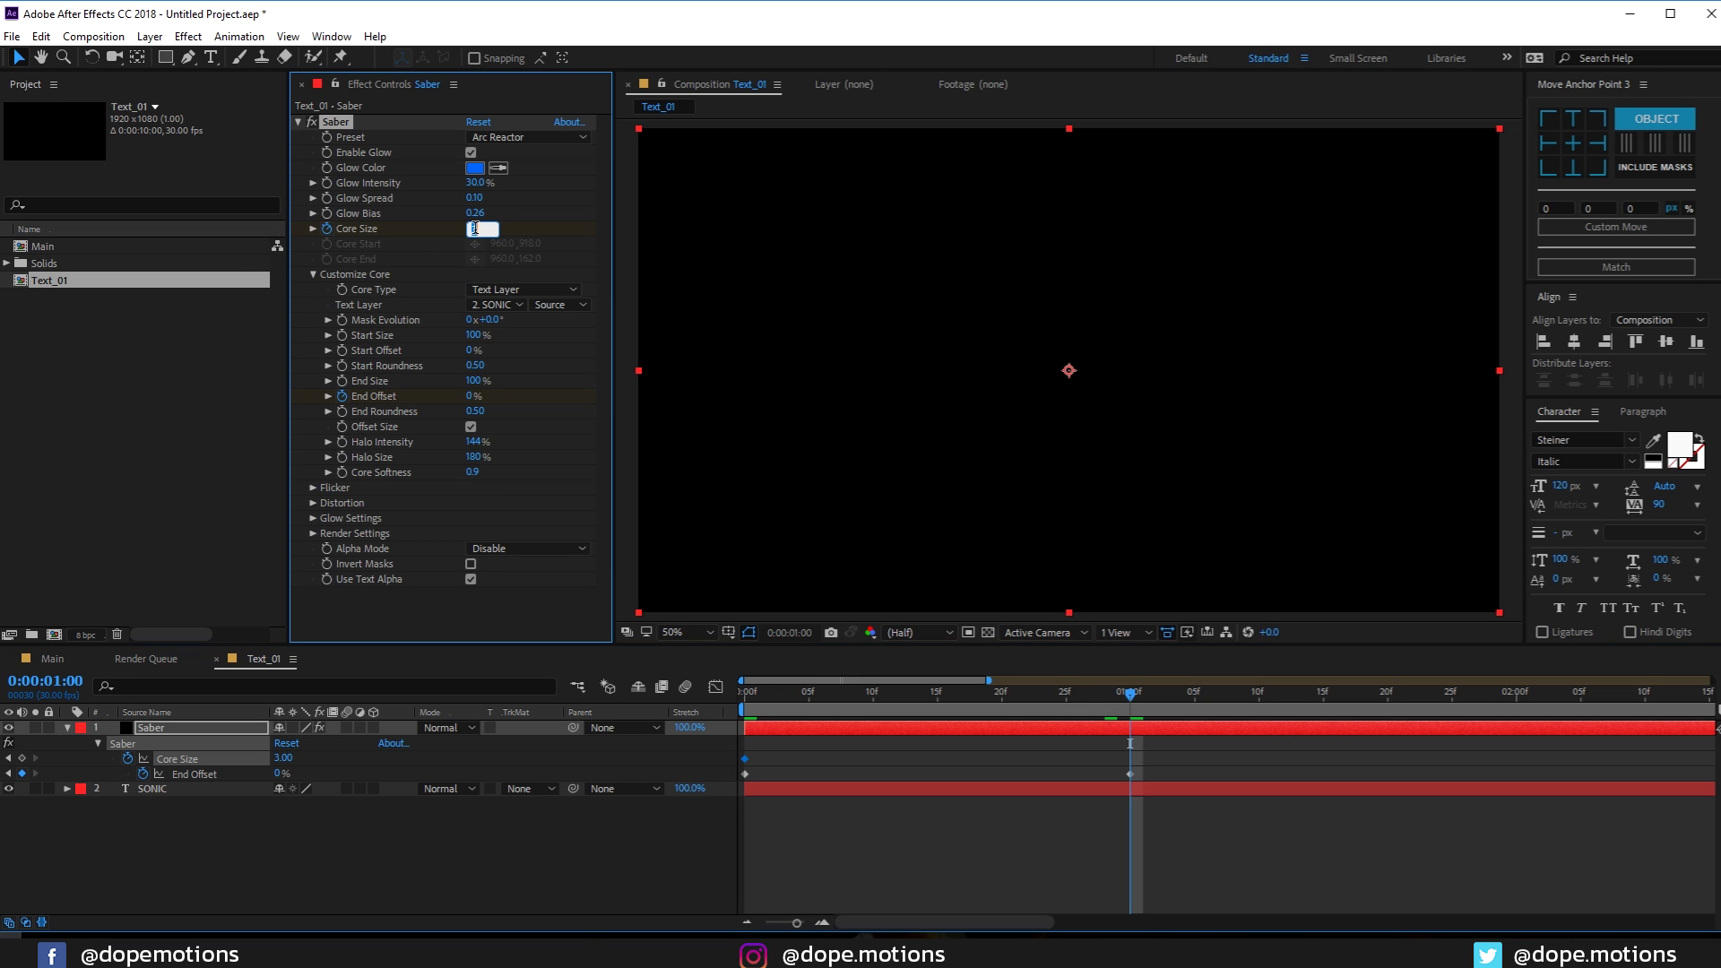
pyautogui.press('Return')
pyautogui.moveTo(772, 704)
pyautogui.mouseDown()
pyautogui.moveTo(1165, 712)
pyautogui.moveTo(744, 691)
pyautogui.mouseUp()
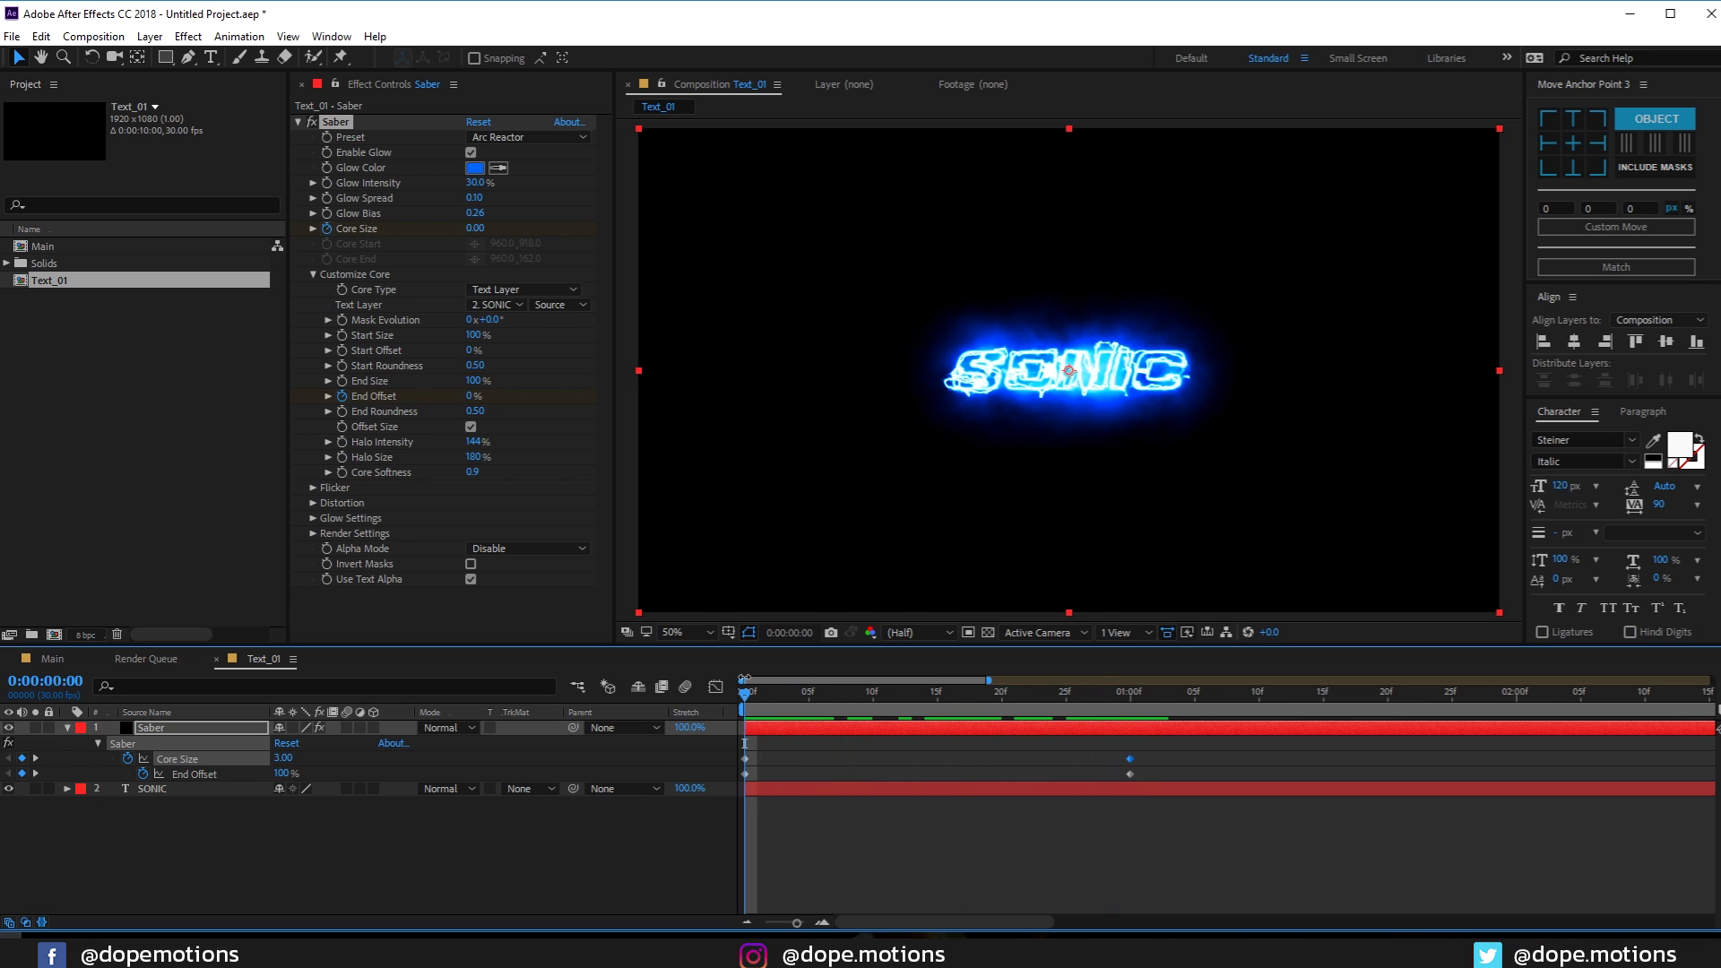
# Set the Saber layer's blend mode to Screen and hide the SONIC layer
pyautogui.click(67, 728)
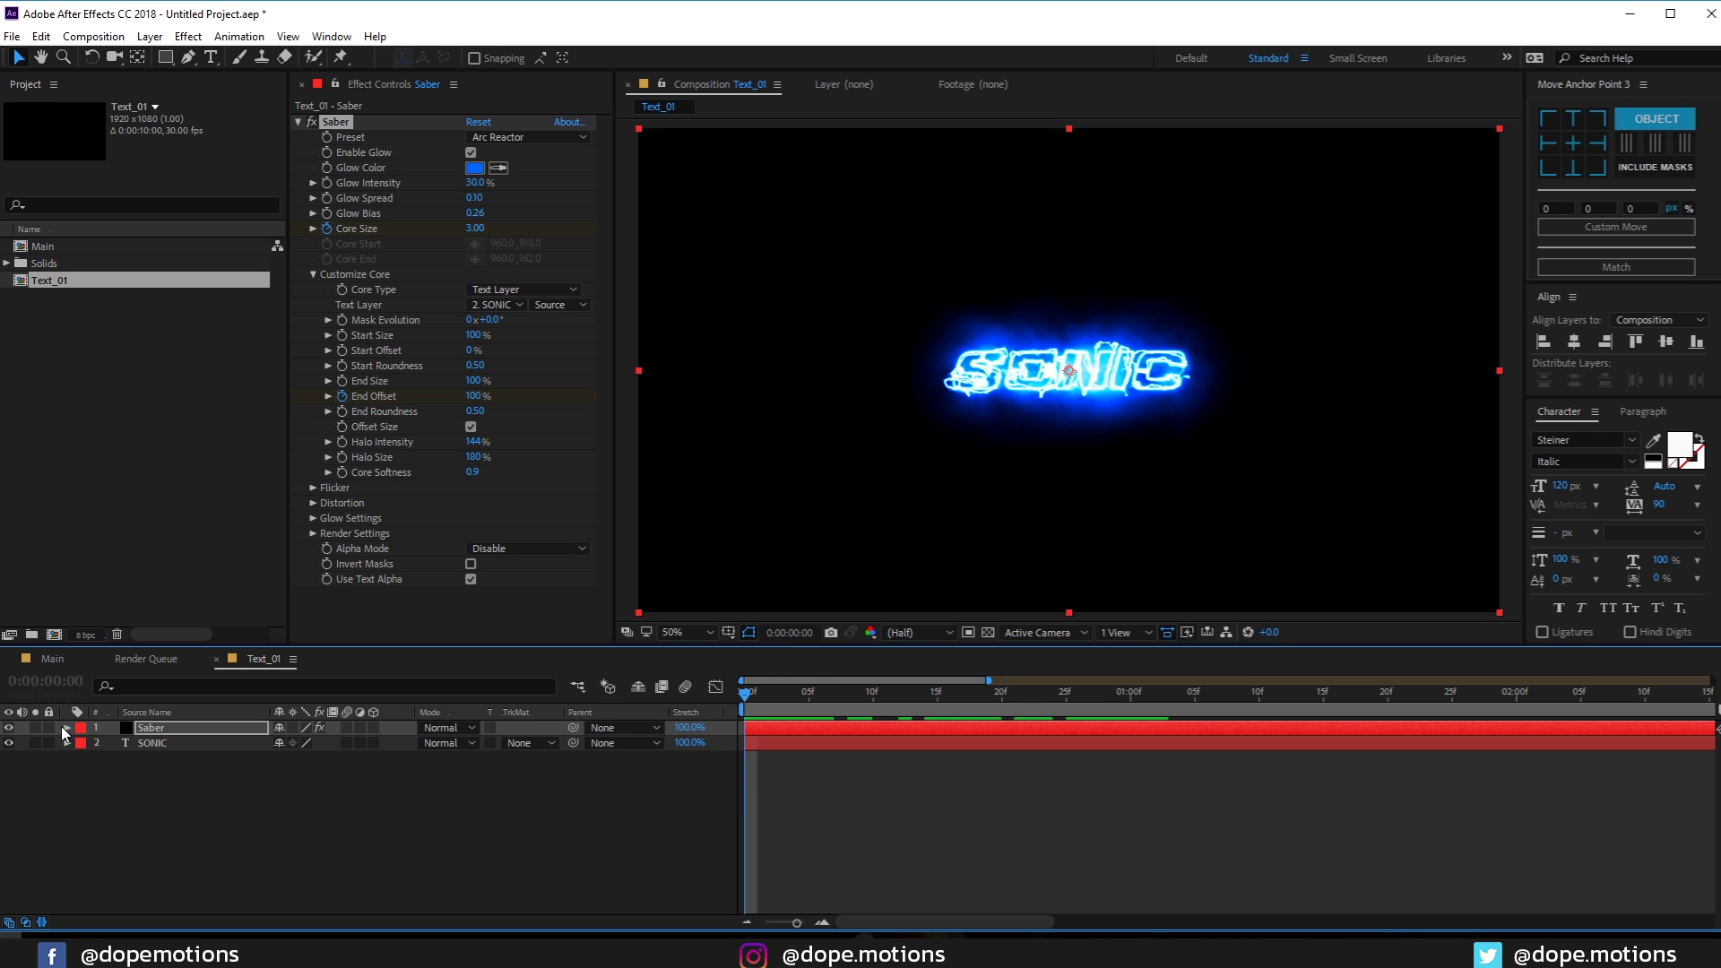
pyautogui.click(454, 728)
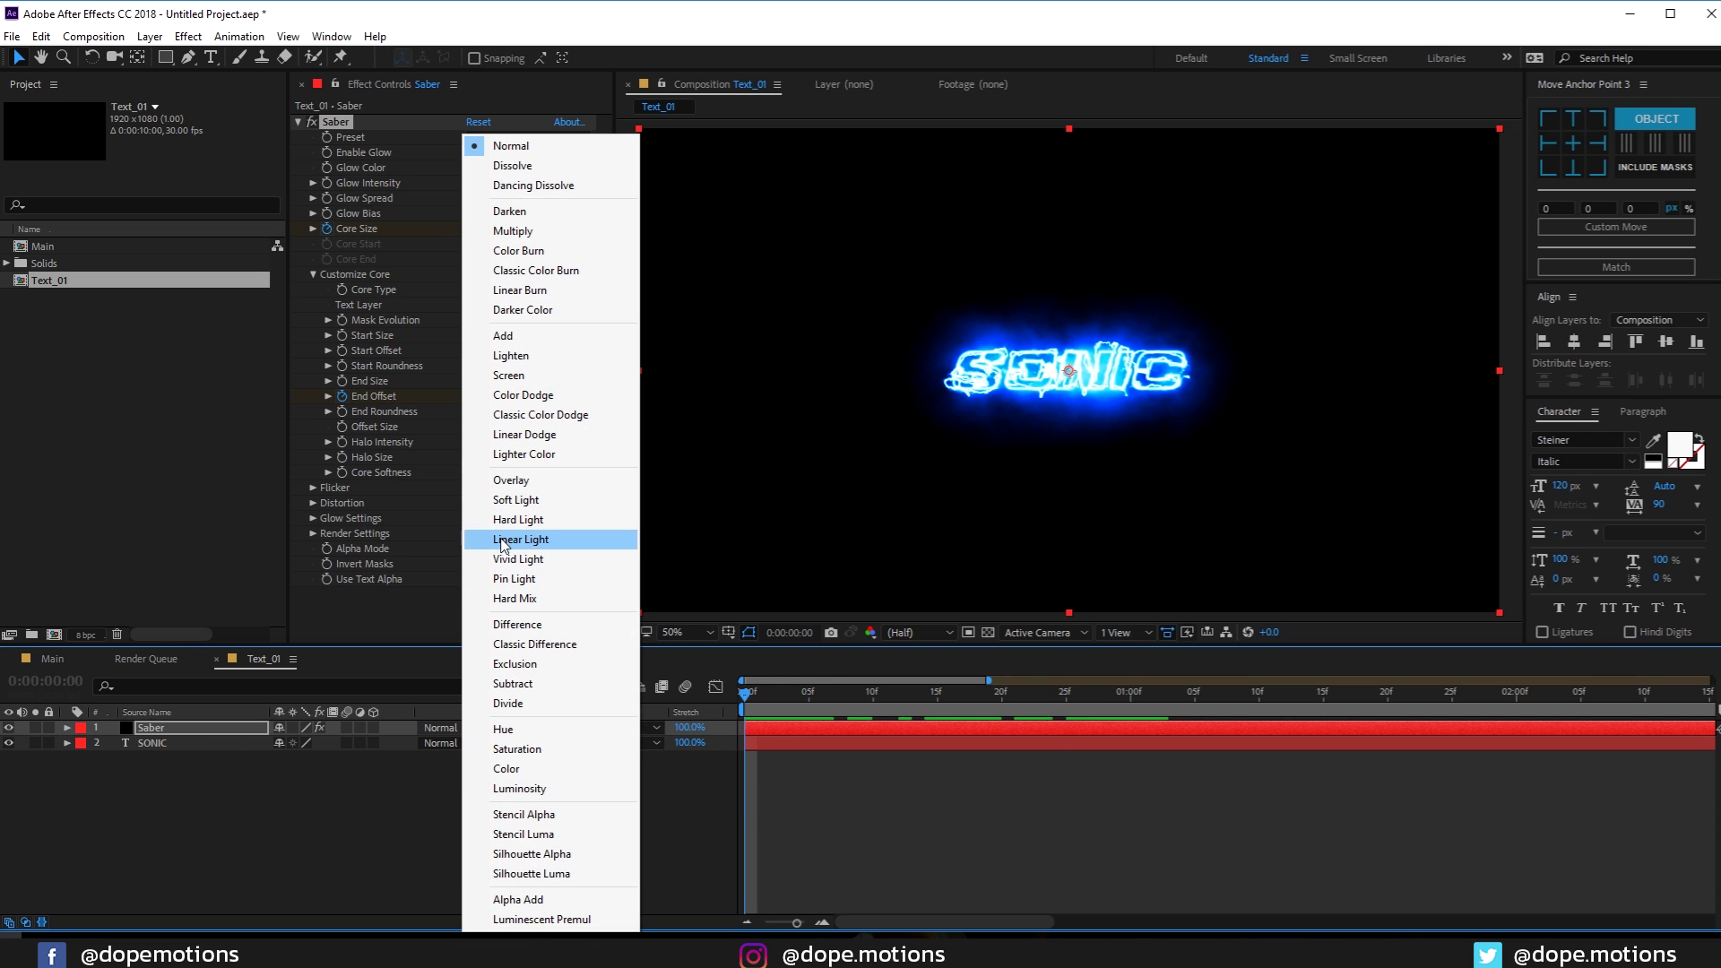
pyautogui.click(521, 380)
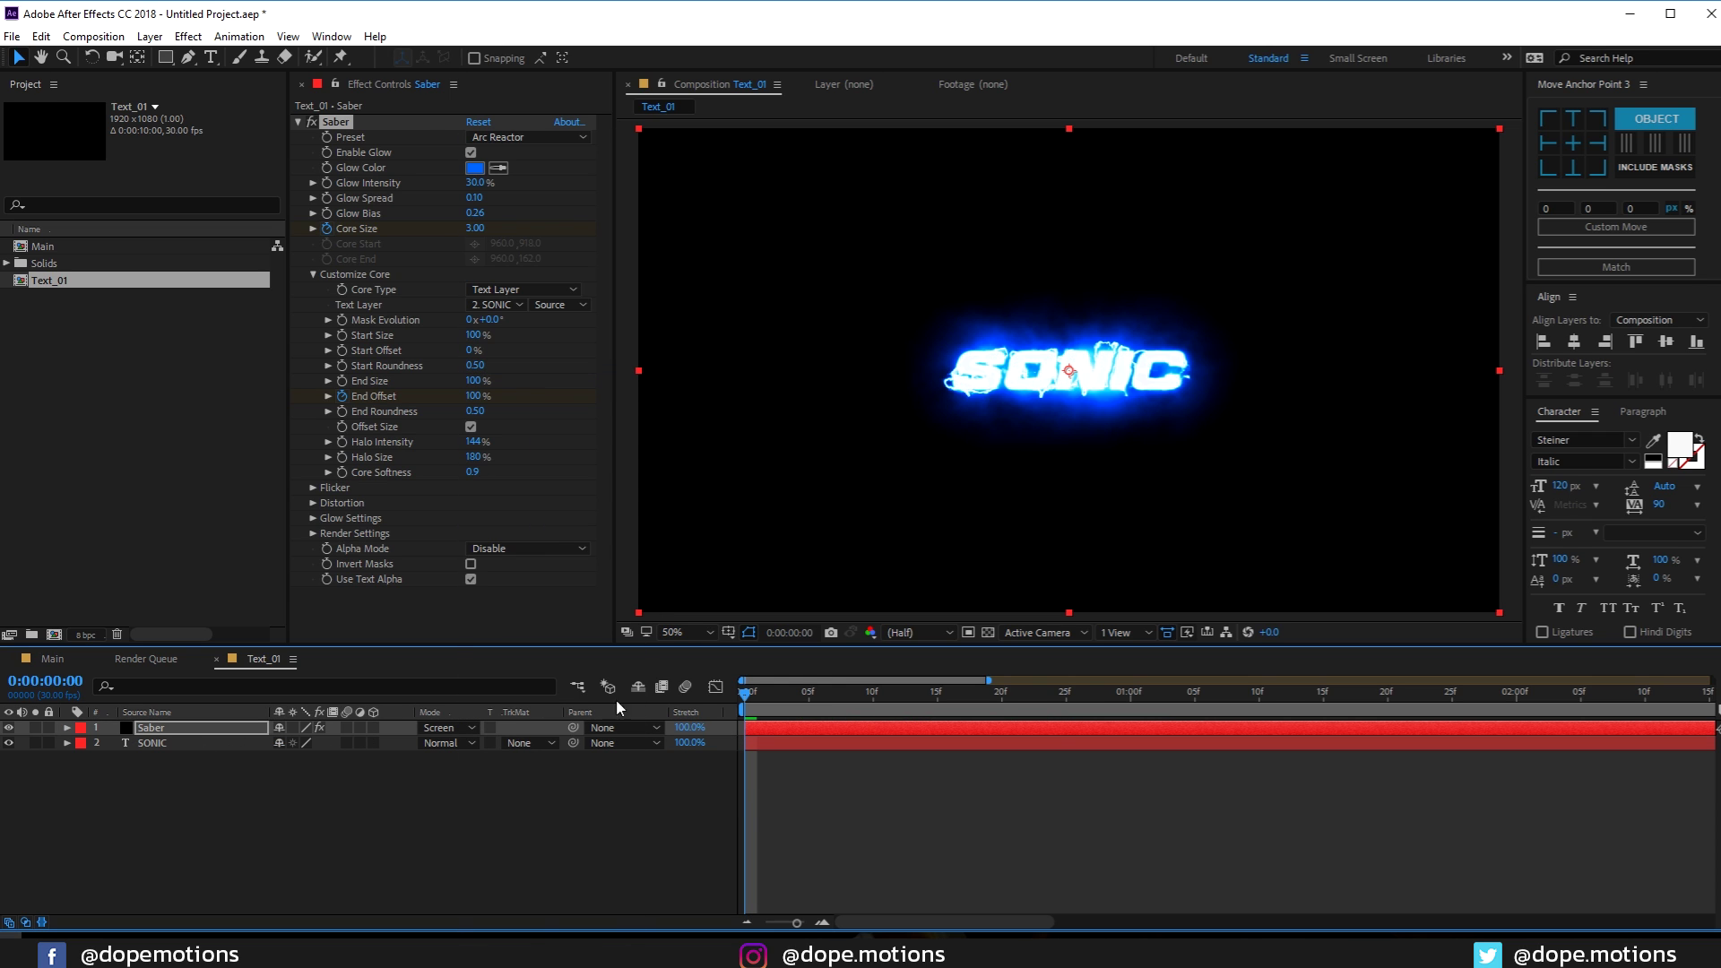
pyautogui.click(9, 743)
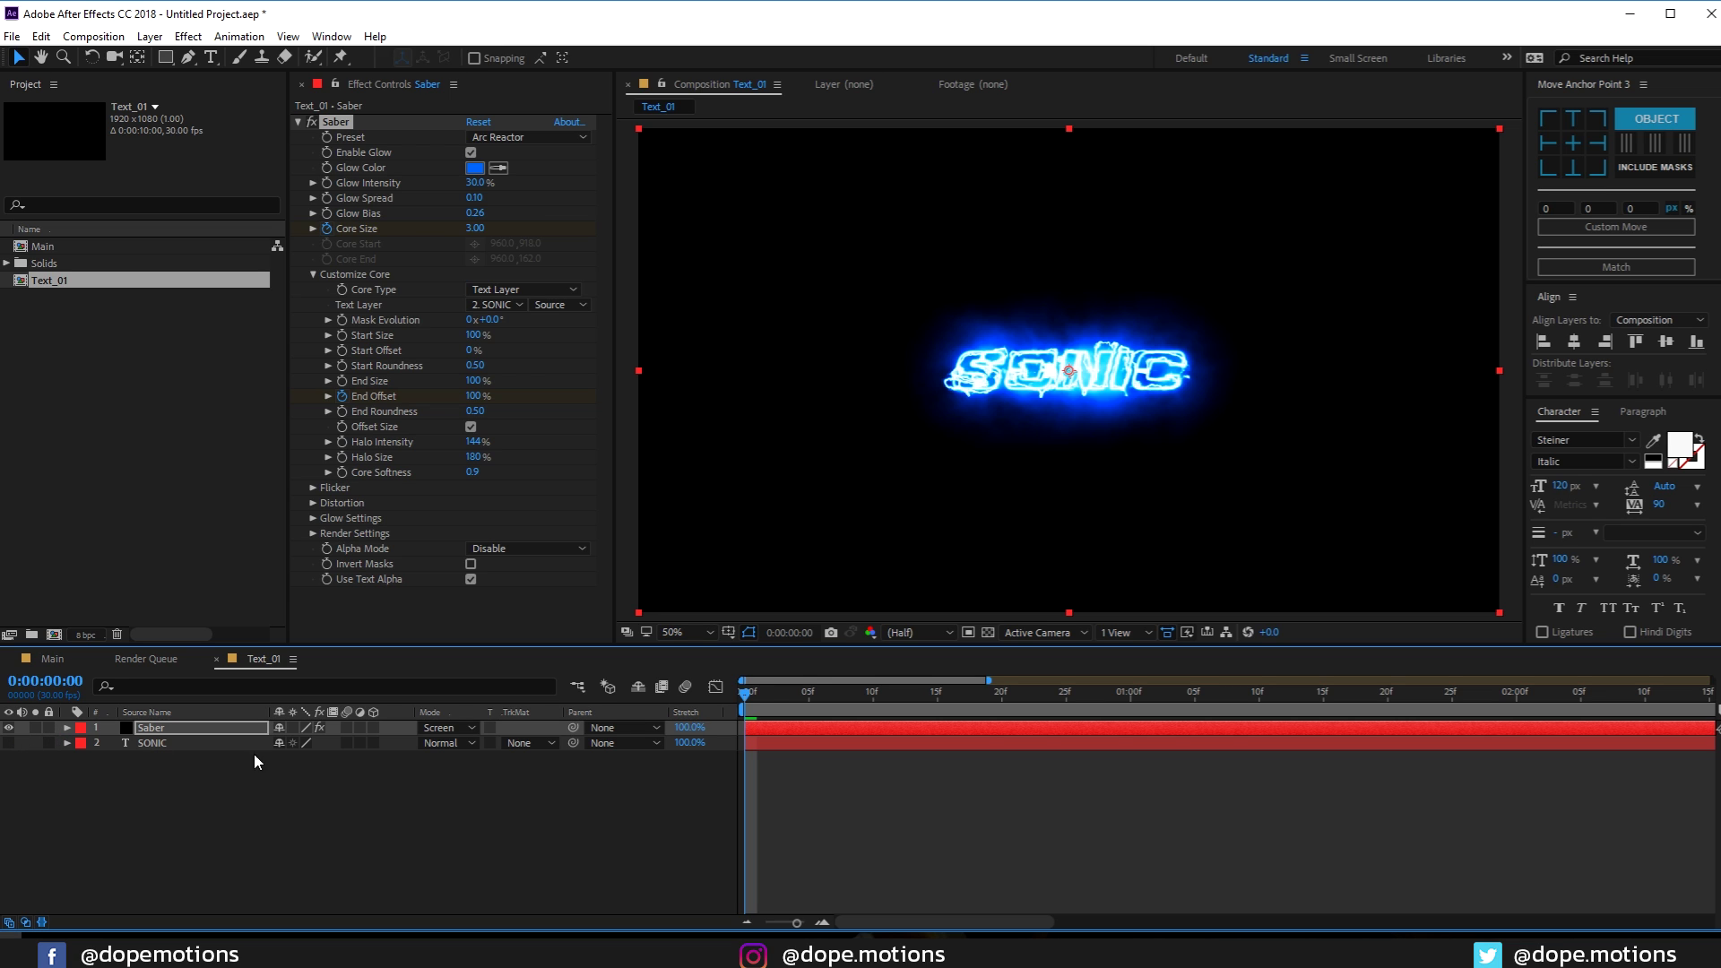
pyautogui.click(128, 841)
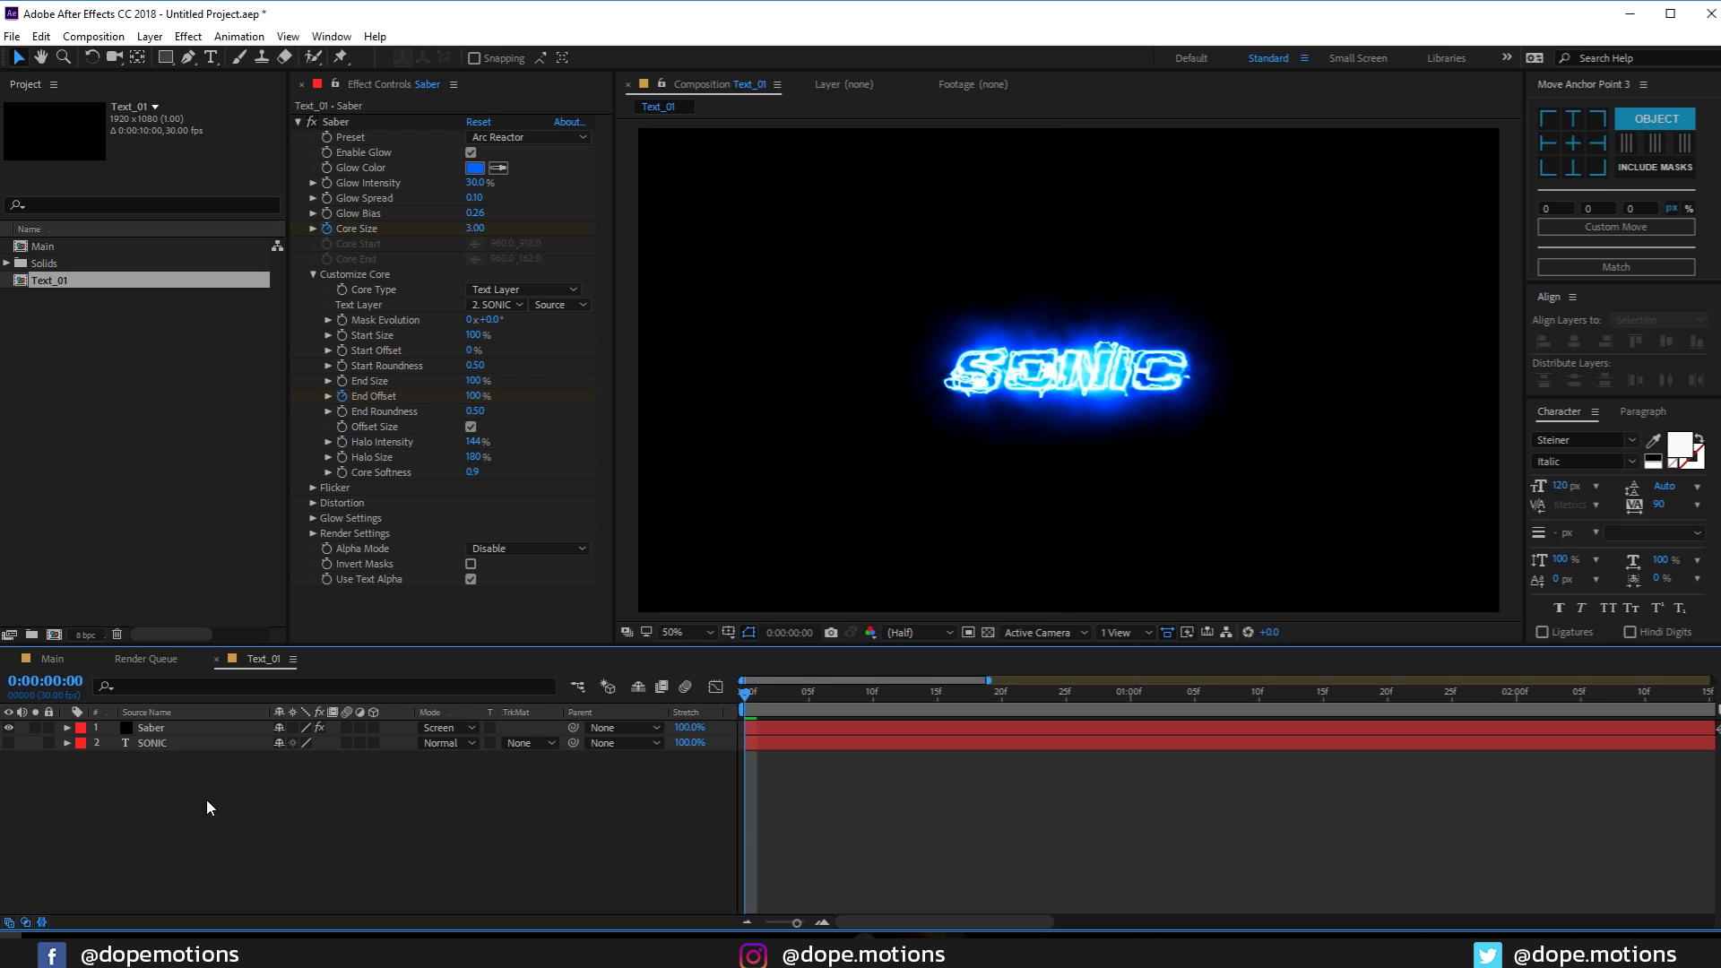
# Add a solid named E3d and search the effects for 'el'
pyautogui.hotkey('ctrl', 'y')
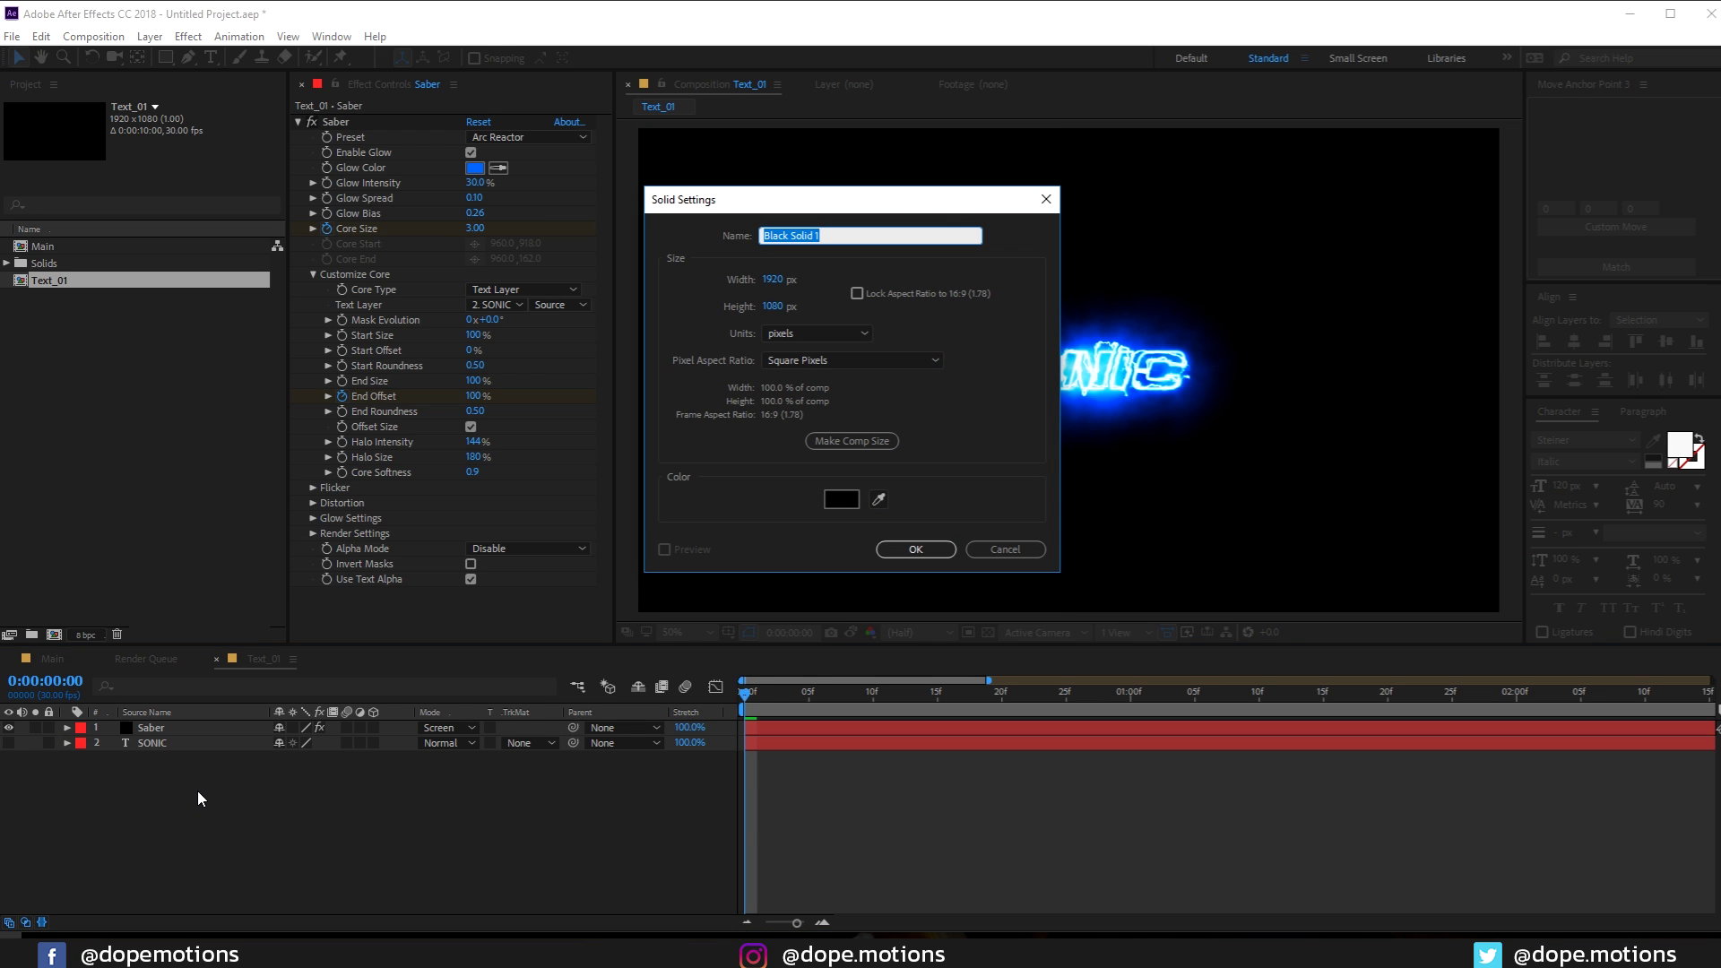
pyautogui.write('E3d')
pyautogui.click(916, 549)
pyautogui.hotkey('ctrl', 'space')
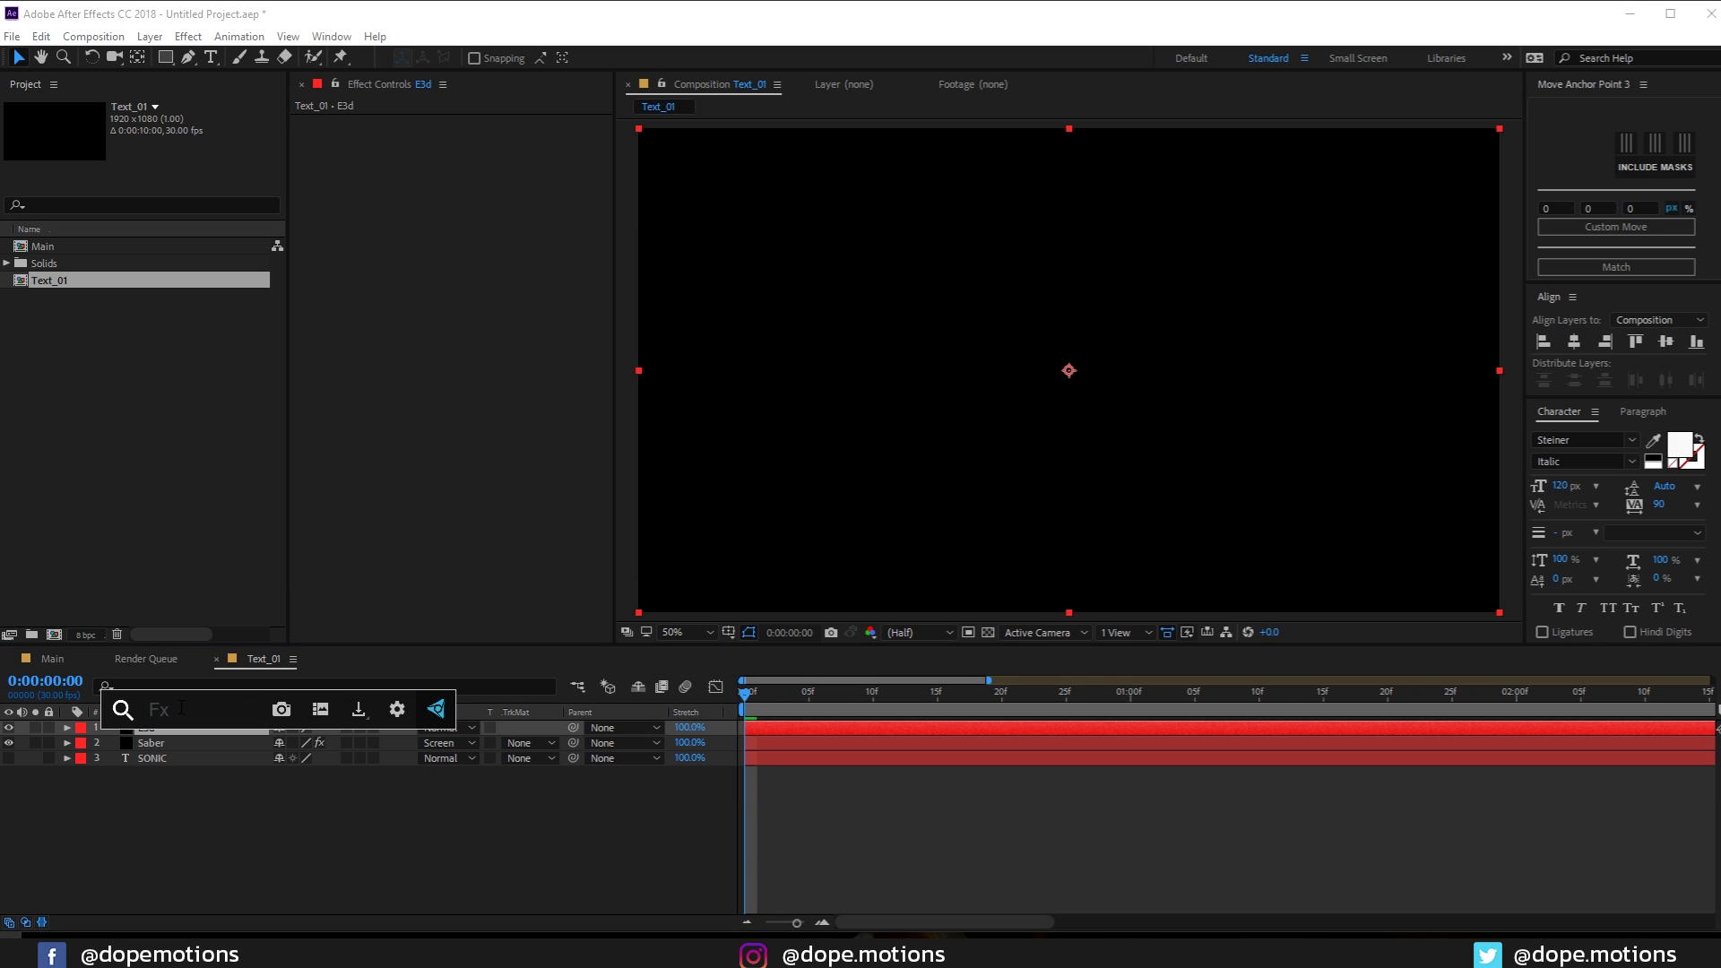
pyautogui.write('el')
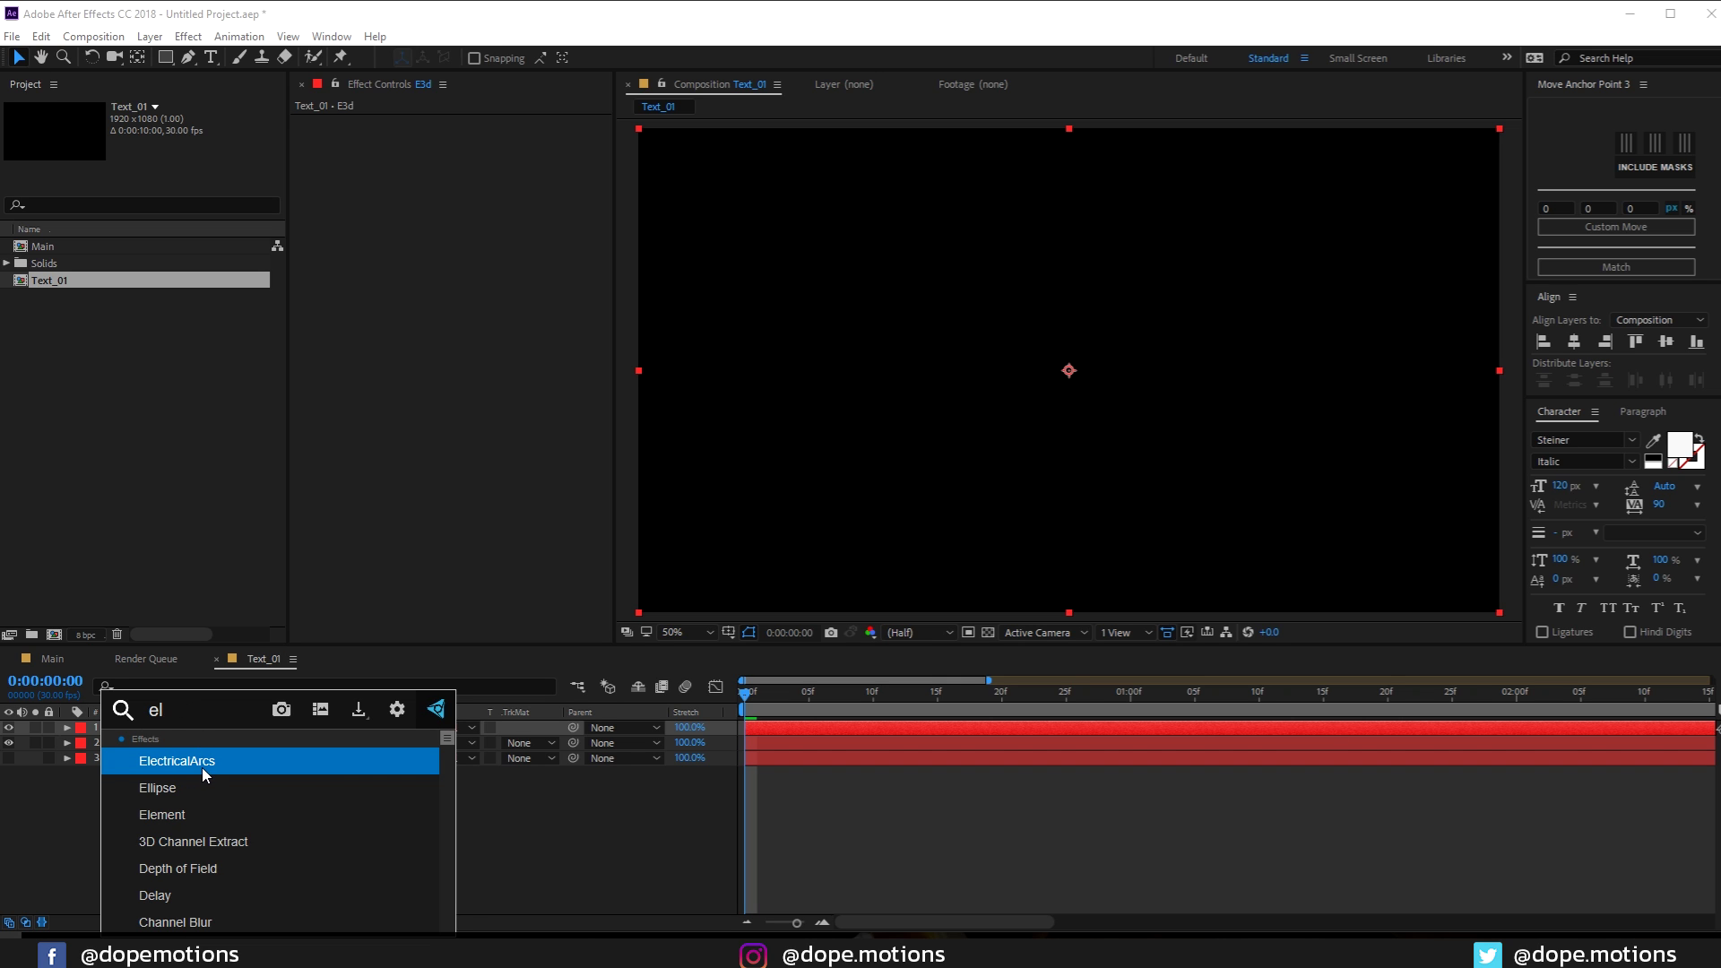
# Apply Element to E3d and set Custom Text and Masks Path Layer 1 to SONIC
pyautogui.click(174, 805)
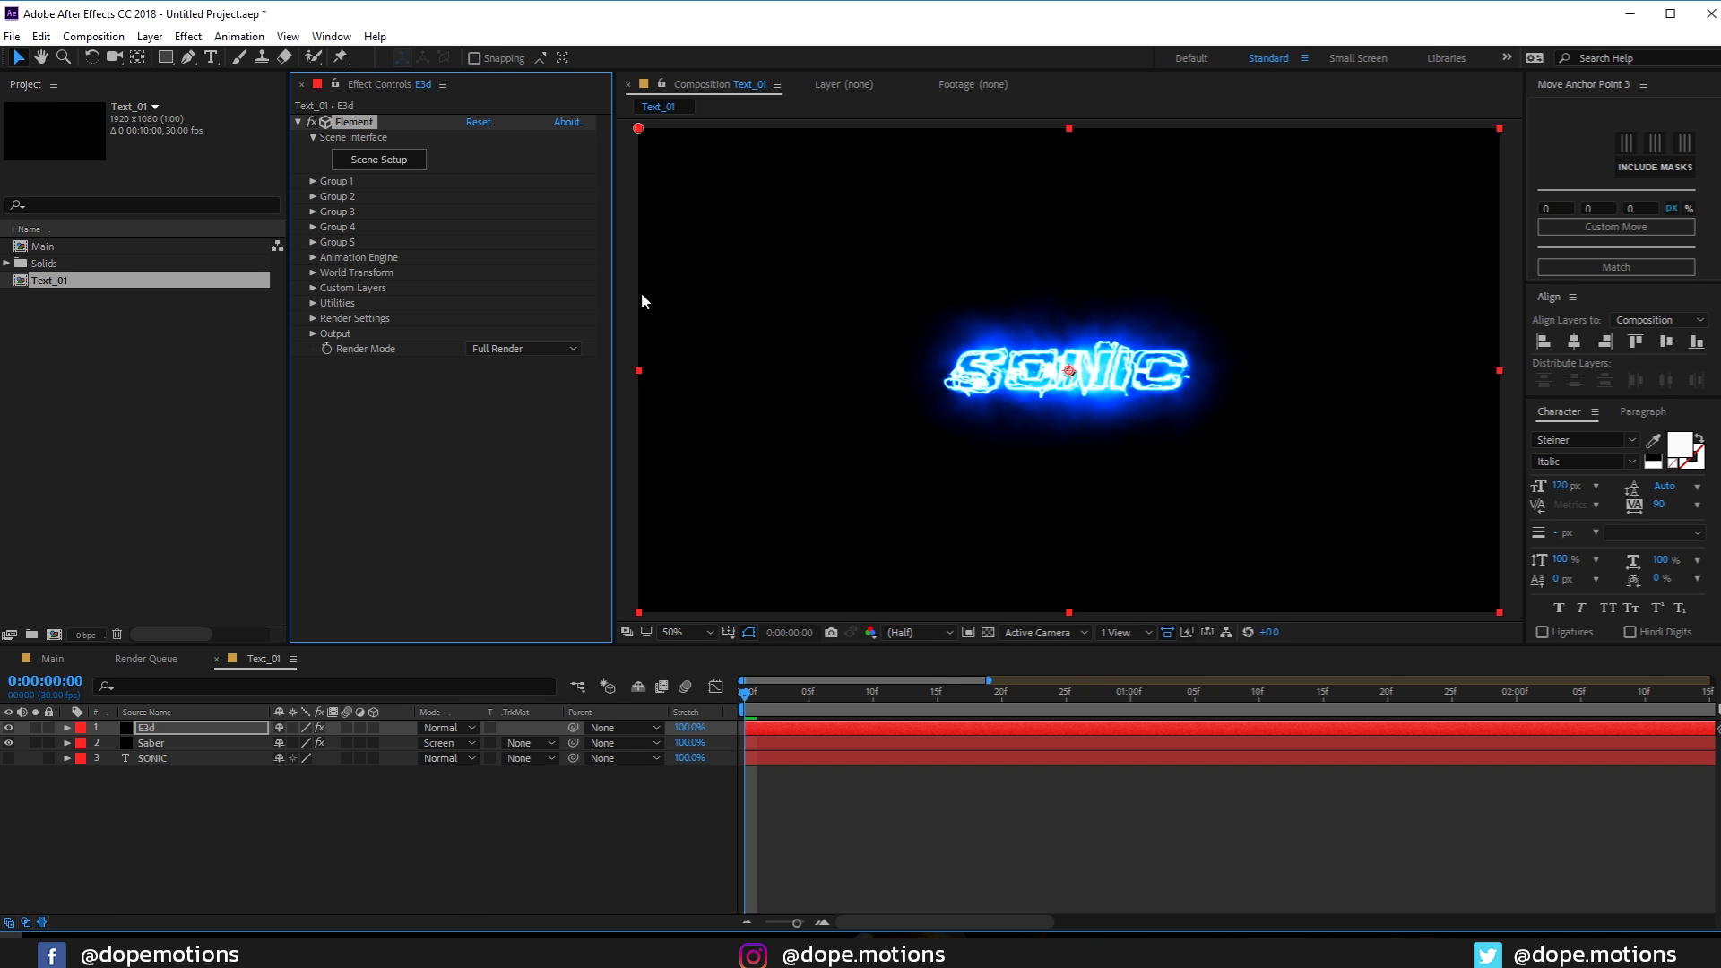
pyautogui.click(314, 288)
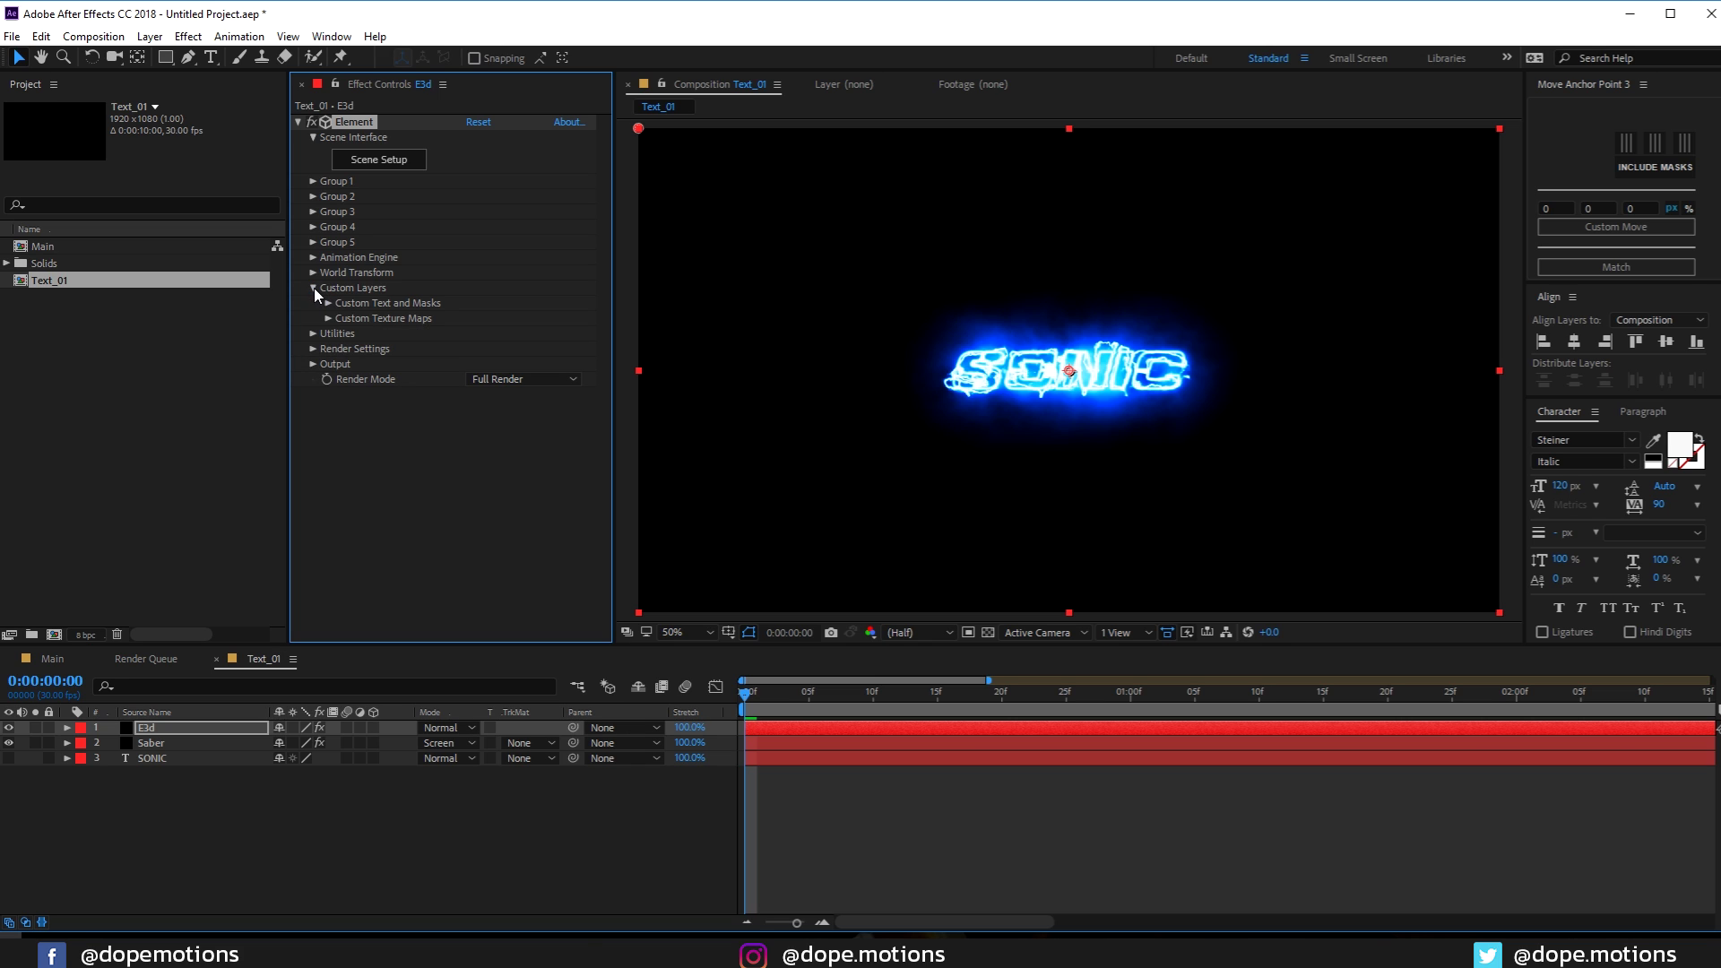
pyautogui.click(328, 303)
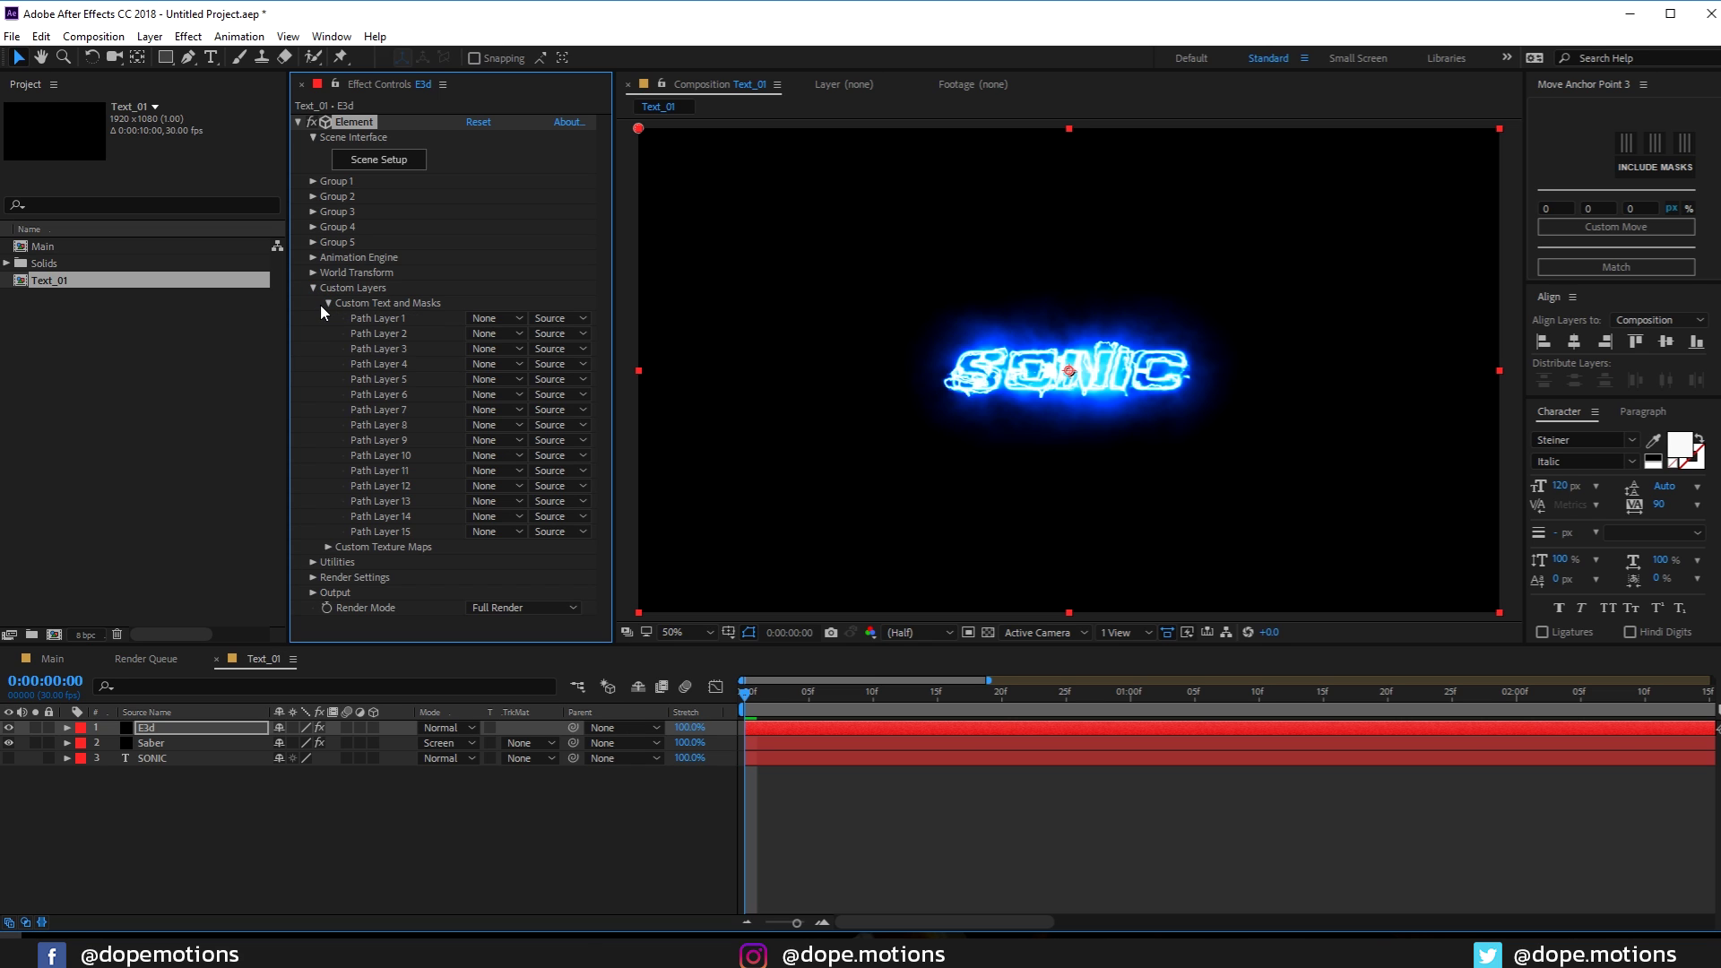
pyautogui.click(502, 318)
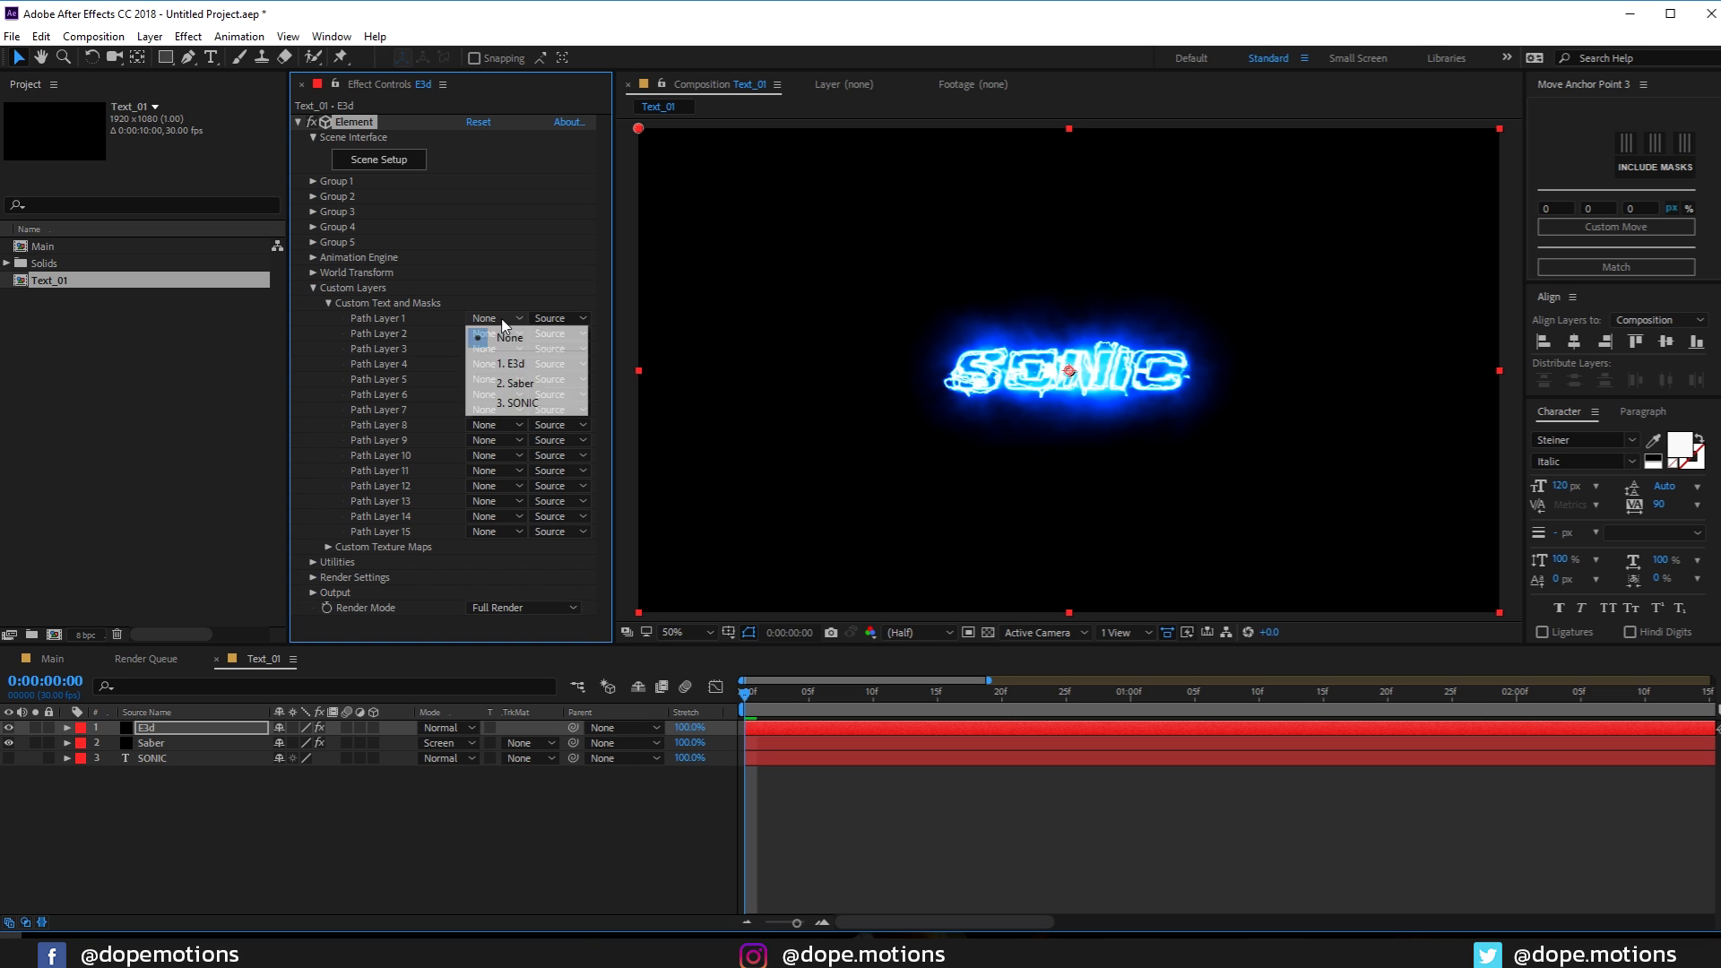
pyautogui.click(520, 402)
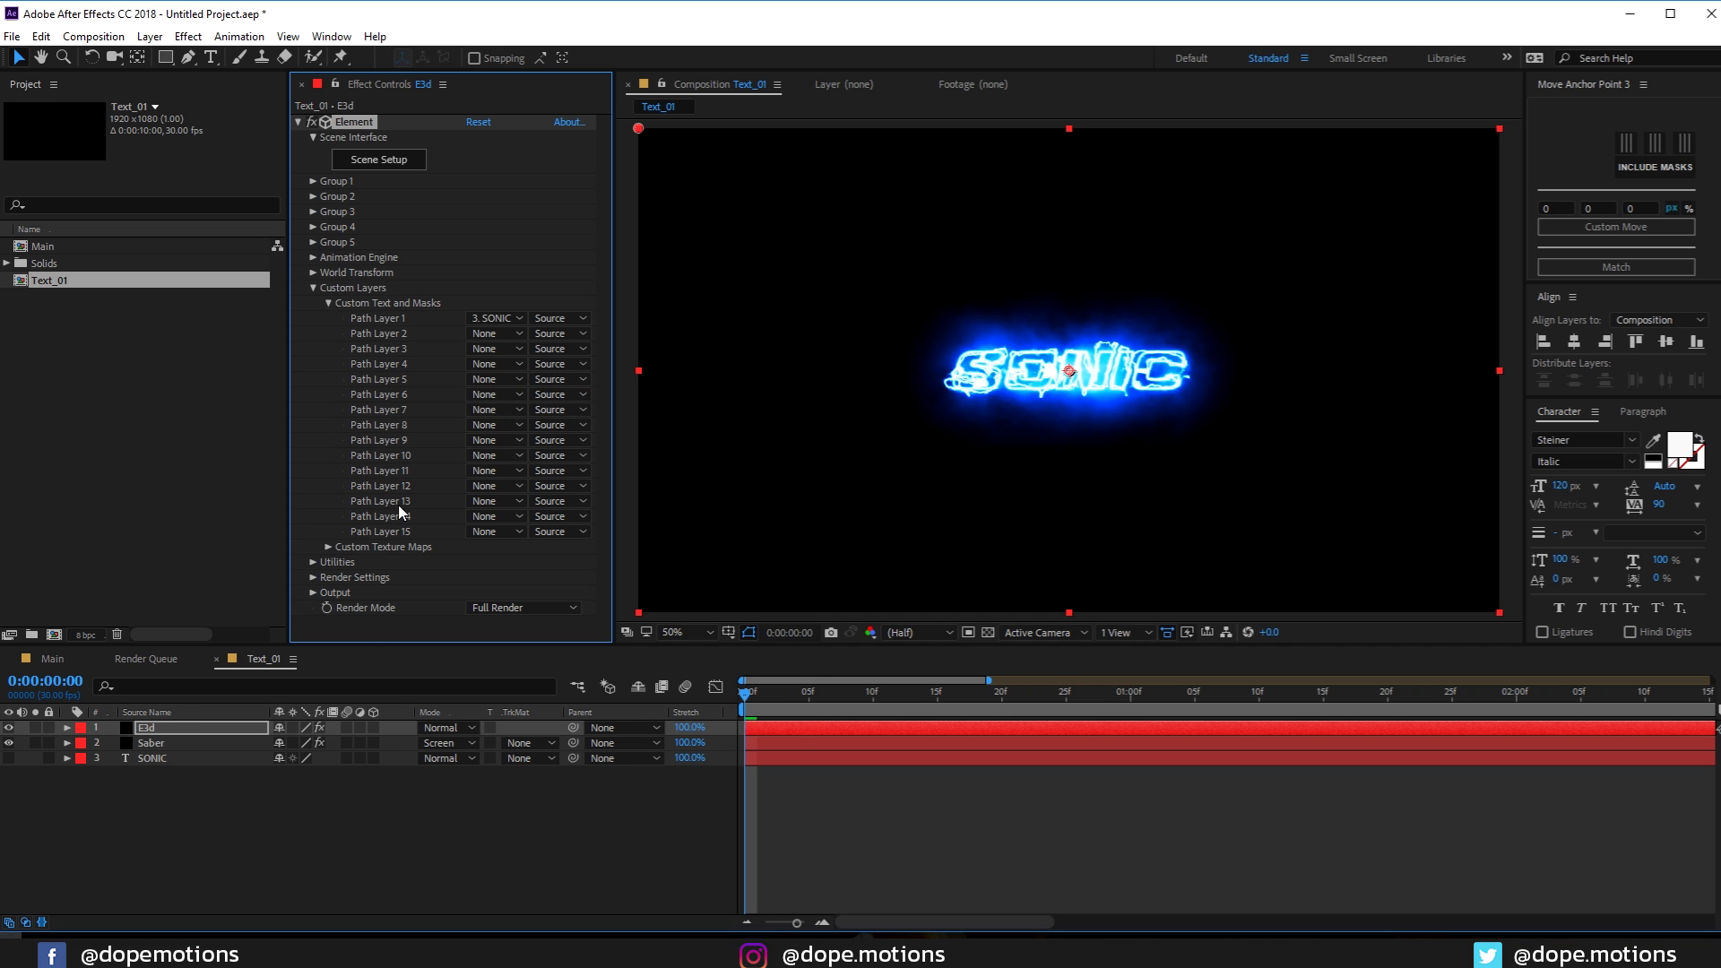
# Open Element's Scene Setup and extrude SONIC into a 3D model
pyautogui.click(379, 160)
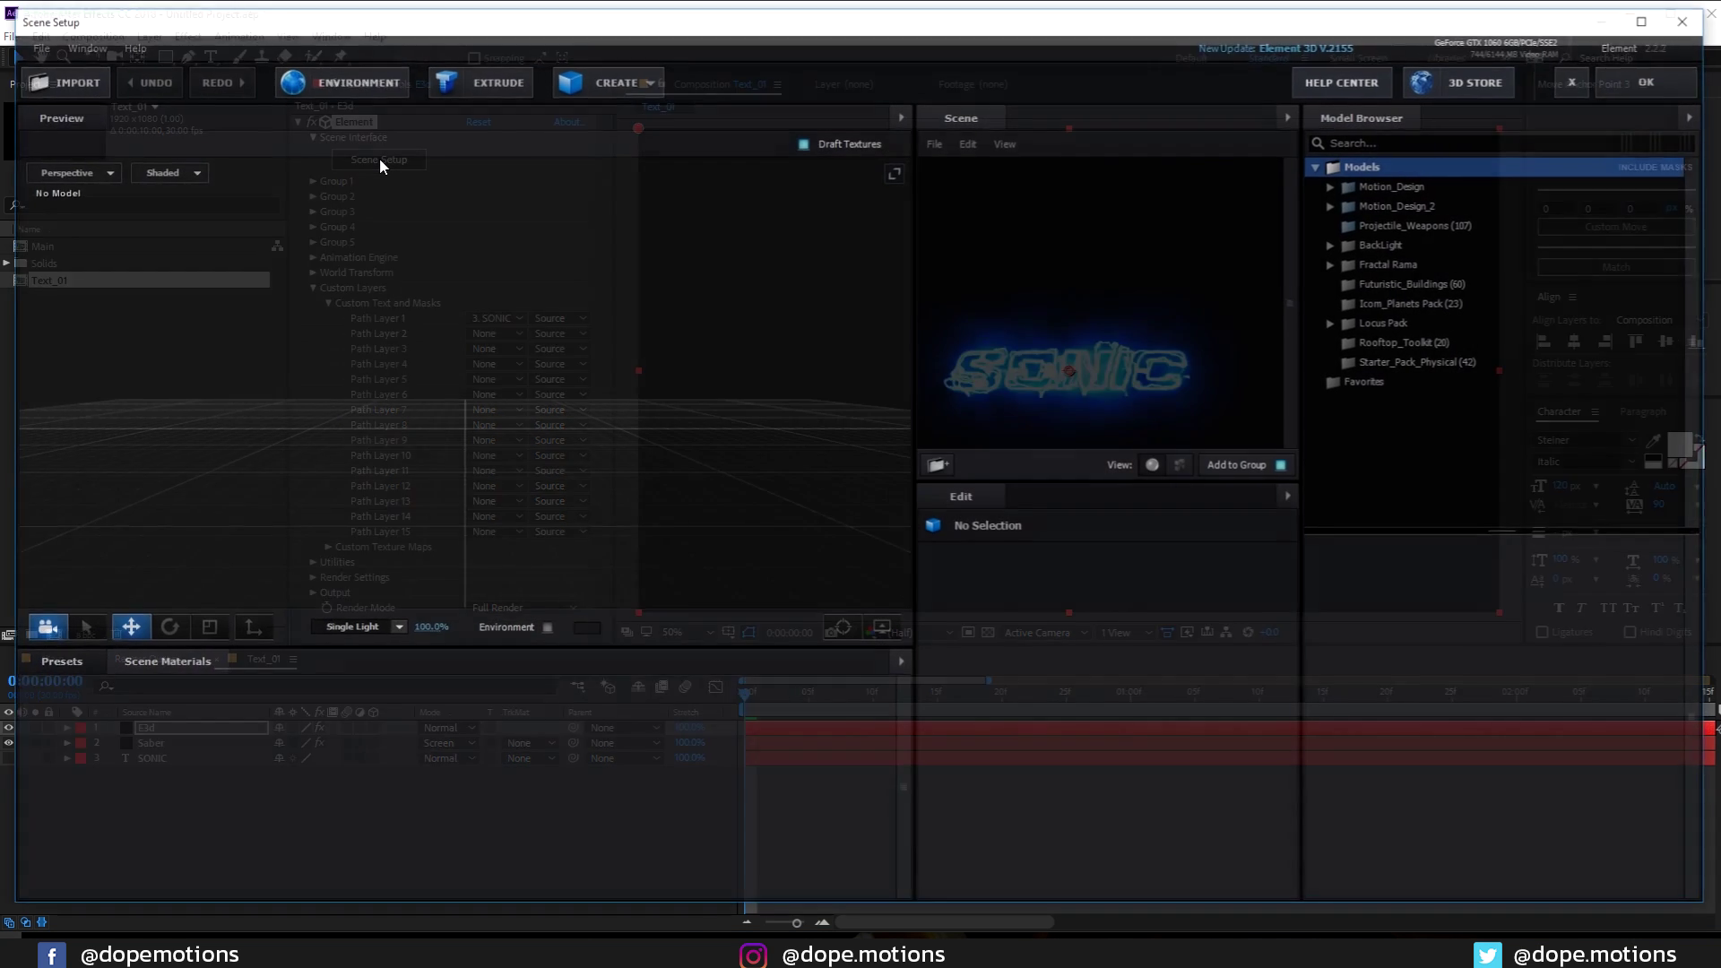
pyautogui.click(479, 84)
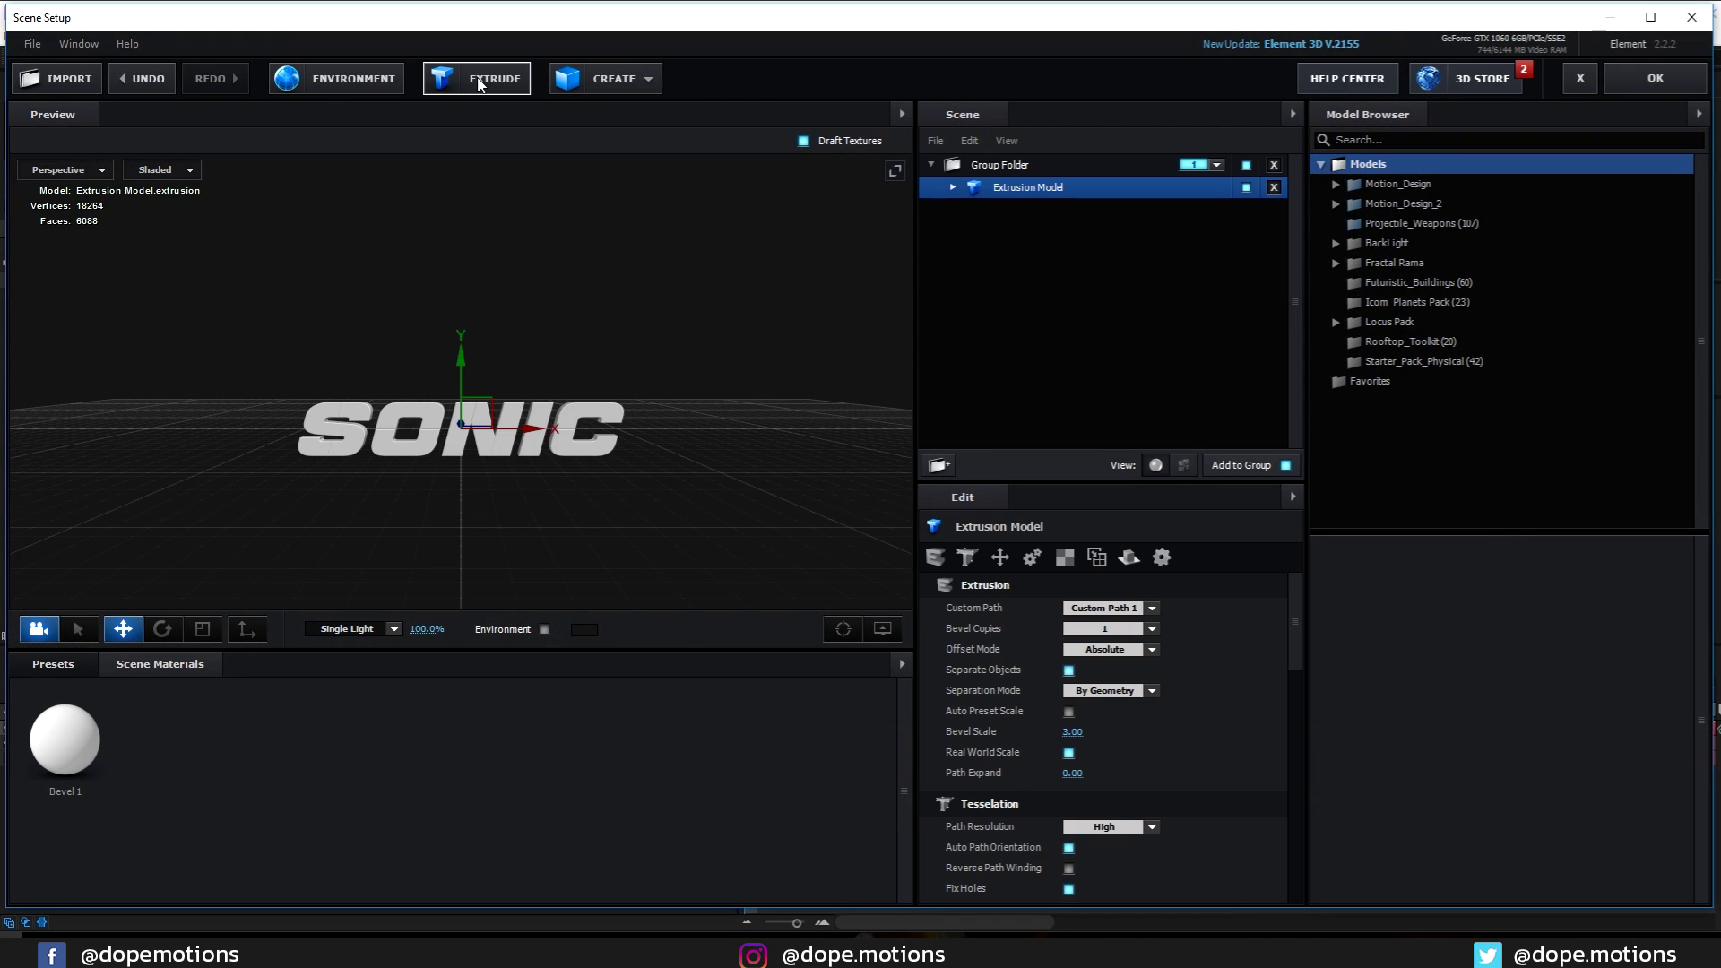
pyautogui.moveTo(321, 583); pyautogui.dragTo(457, 452)
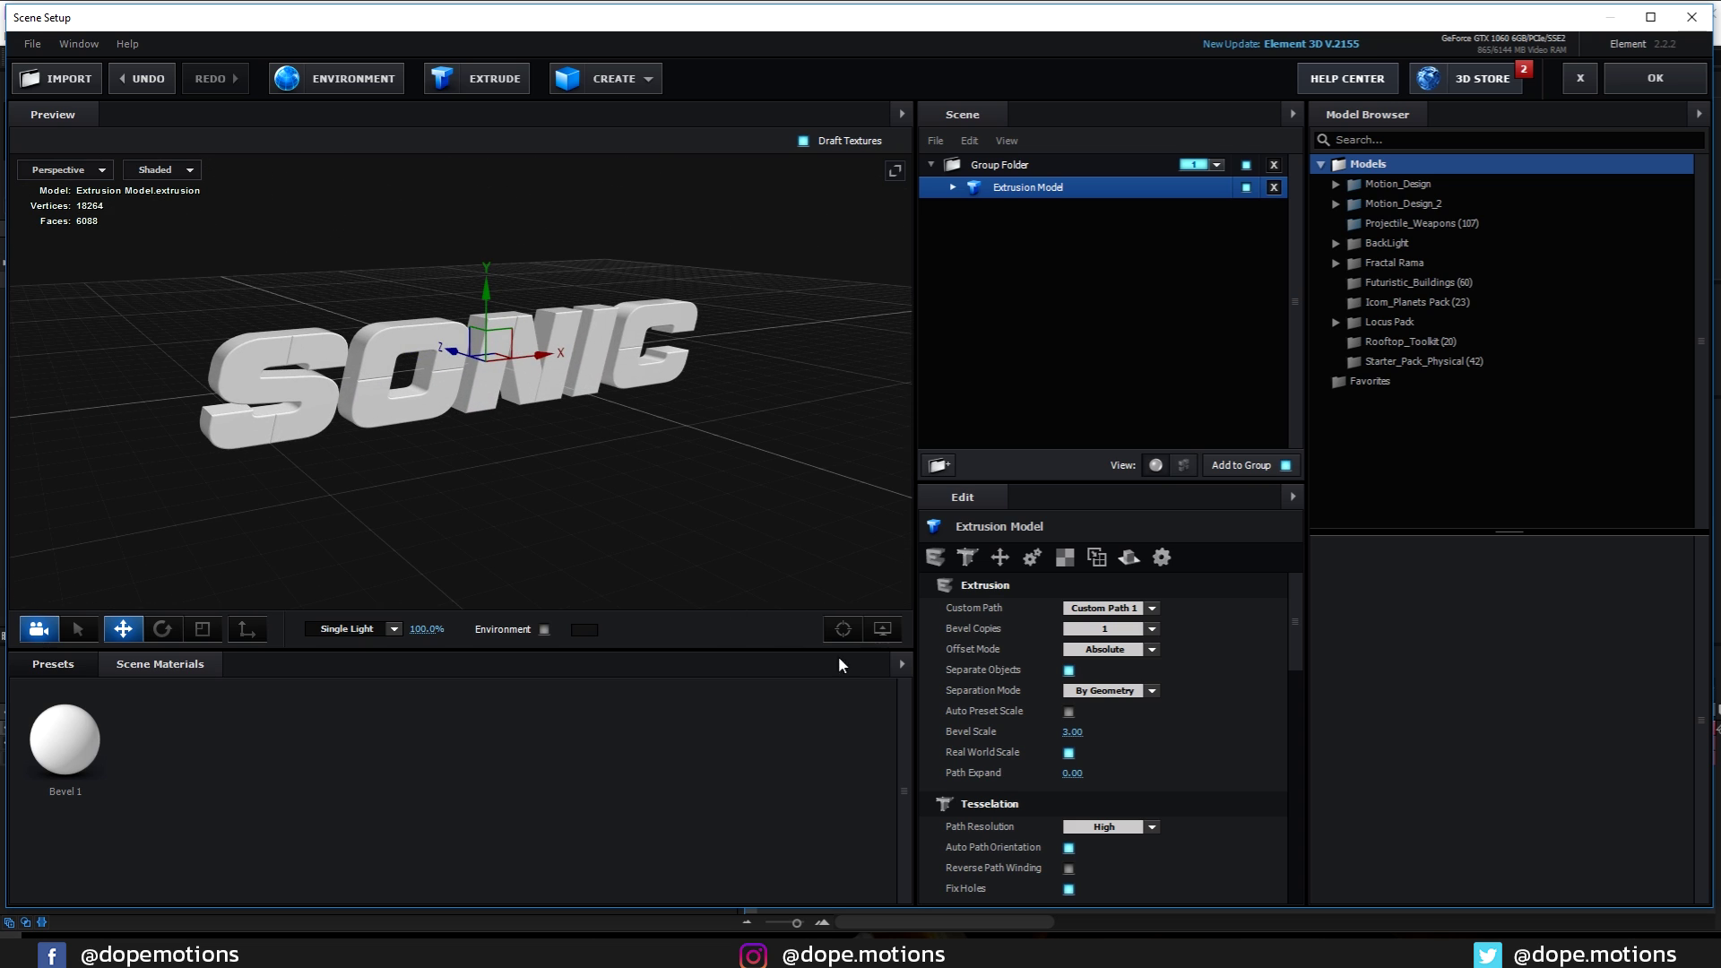
# Hide the viewport grid and model info, then expand the Pro_Shaders_2 material presets
pyautogui.click(882, 628)
pyautogui.click(792, 571)
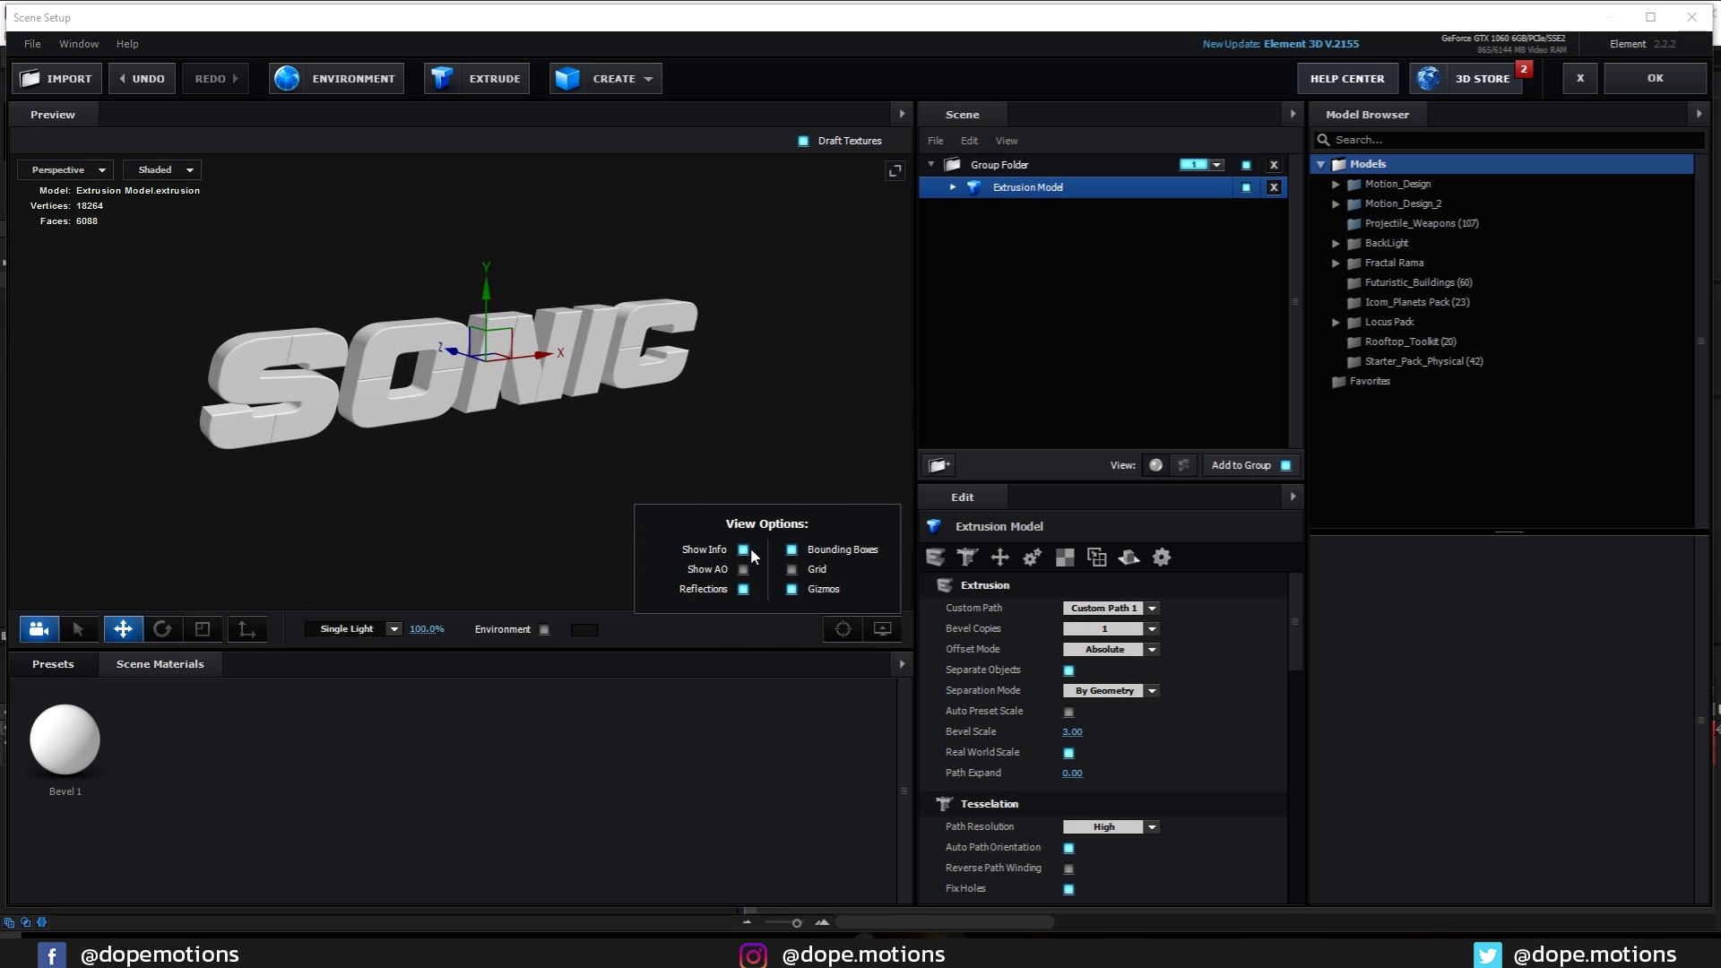
pyautogui.click(743, 550)
pyautogui.click(501, 416)
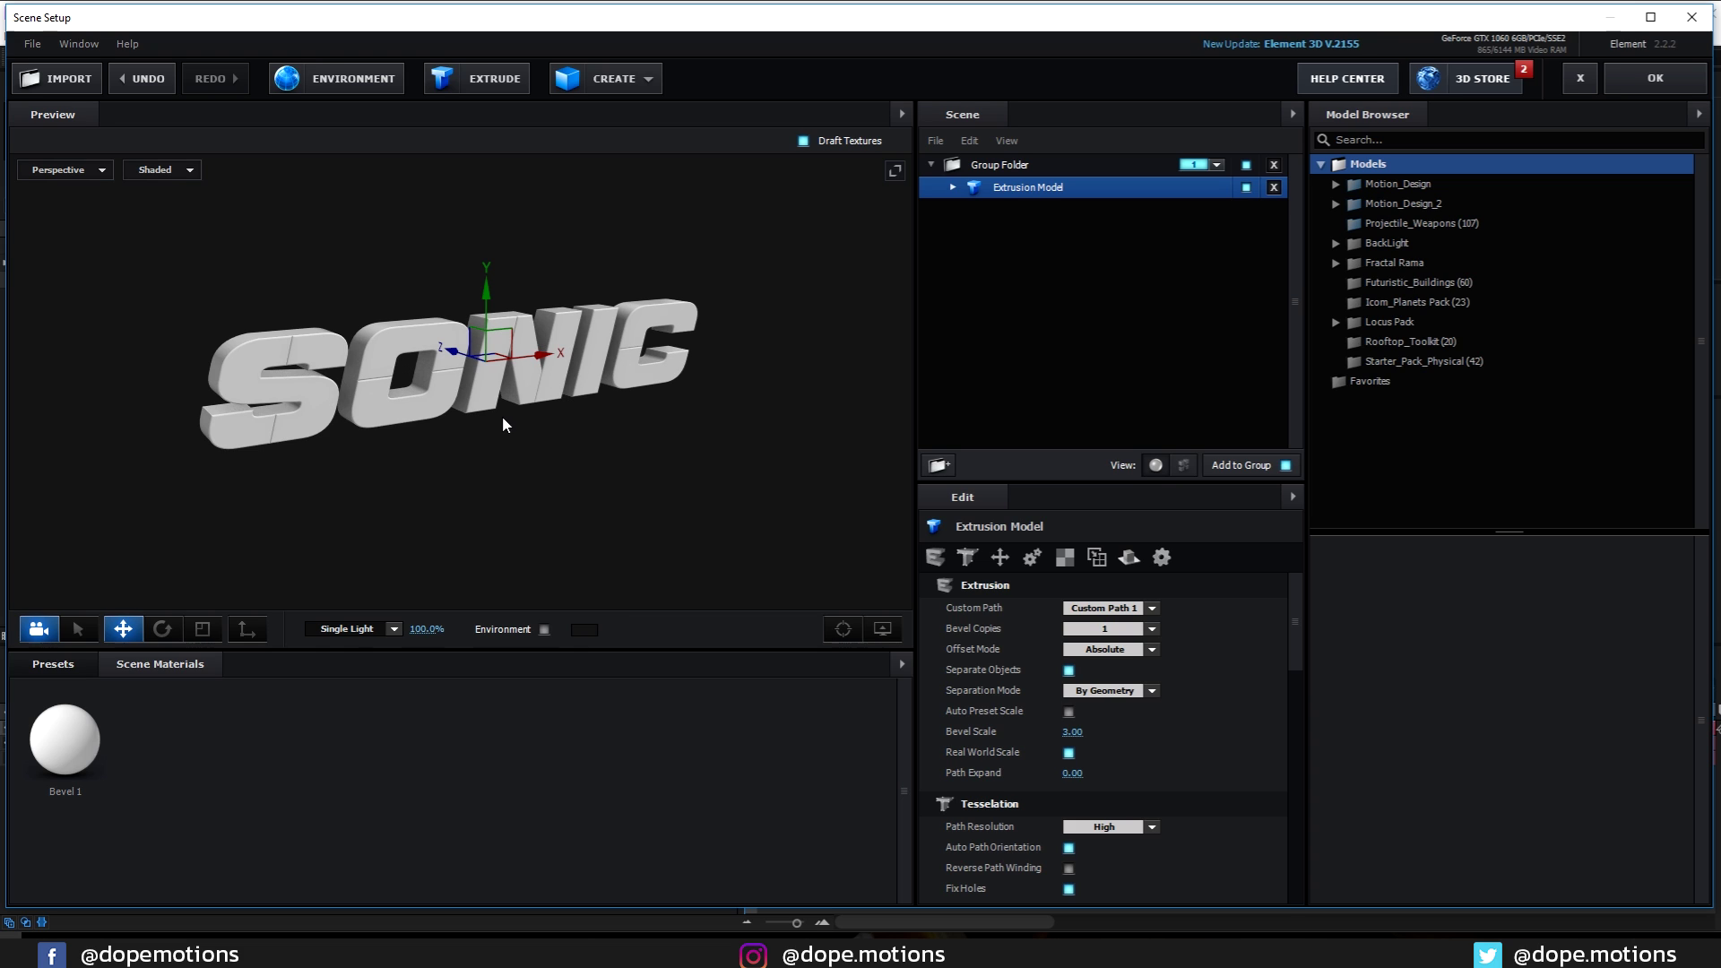
pyautogui.moveTo(502, 416)
pyautogui.mouseDown()
pyautogui.moveTo(550, 414)
pyautogui.moveTo(520, 396)
pyautogui.mouseUp()
pyautogui.scroll(2, 523, 392)
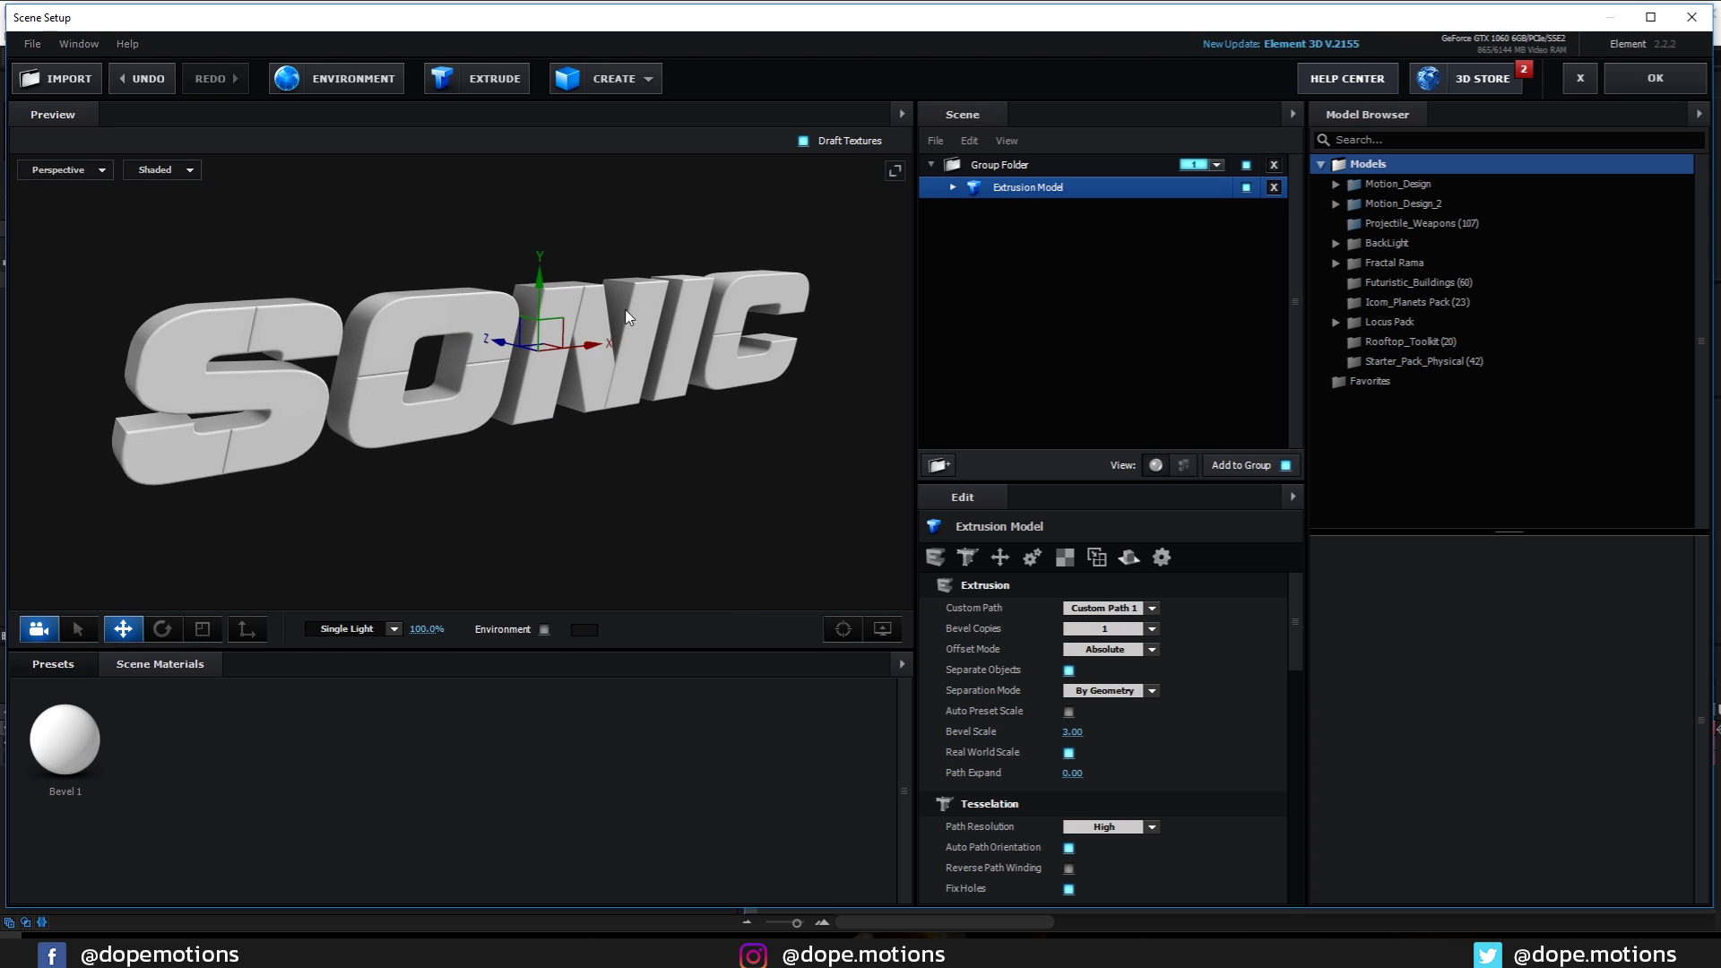
pyautogui.click(50, 665)
pyautogui.click(106, 749)
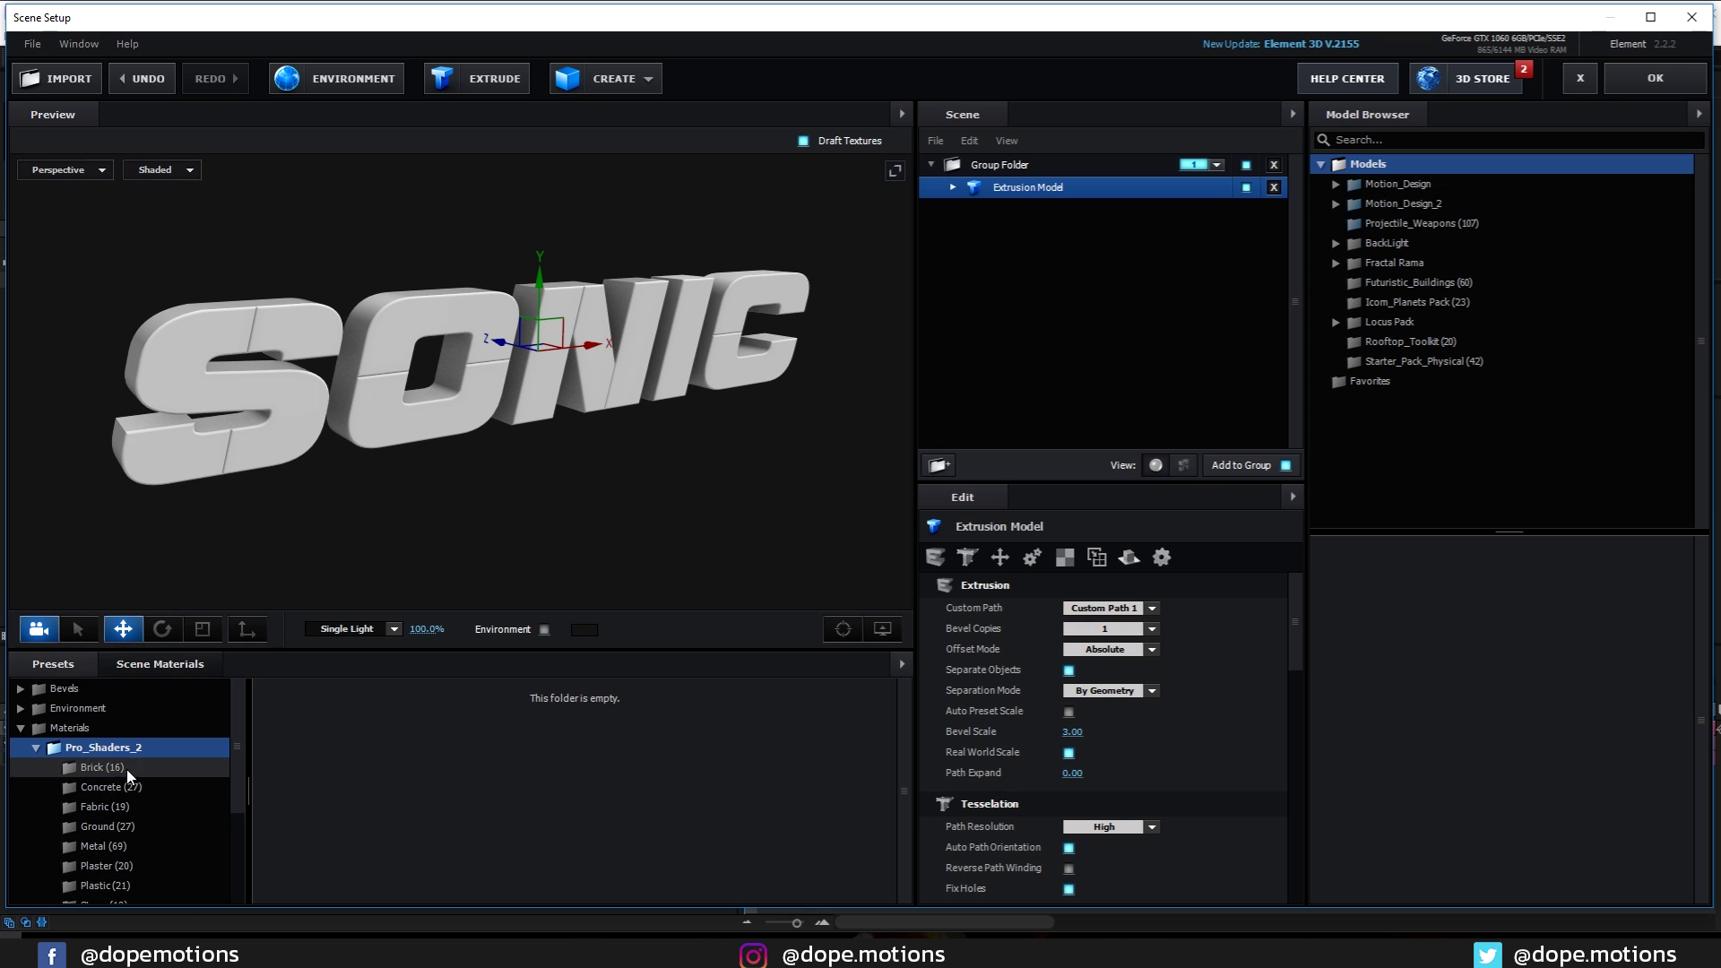
# Apply a brushed metal material to SONIC with UV repeat of 4 by 4
pyautogui.click(100, 846)
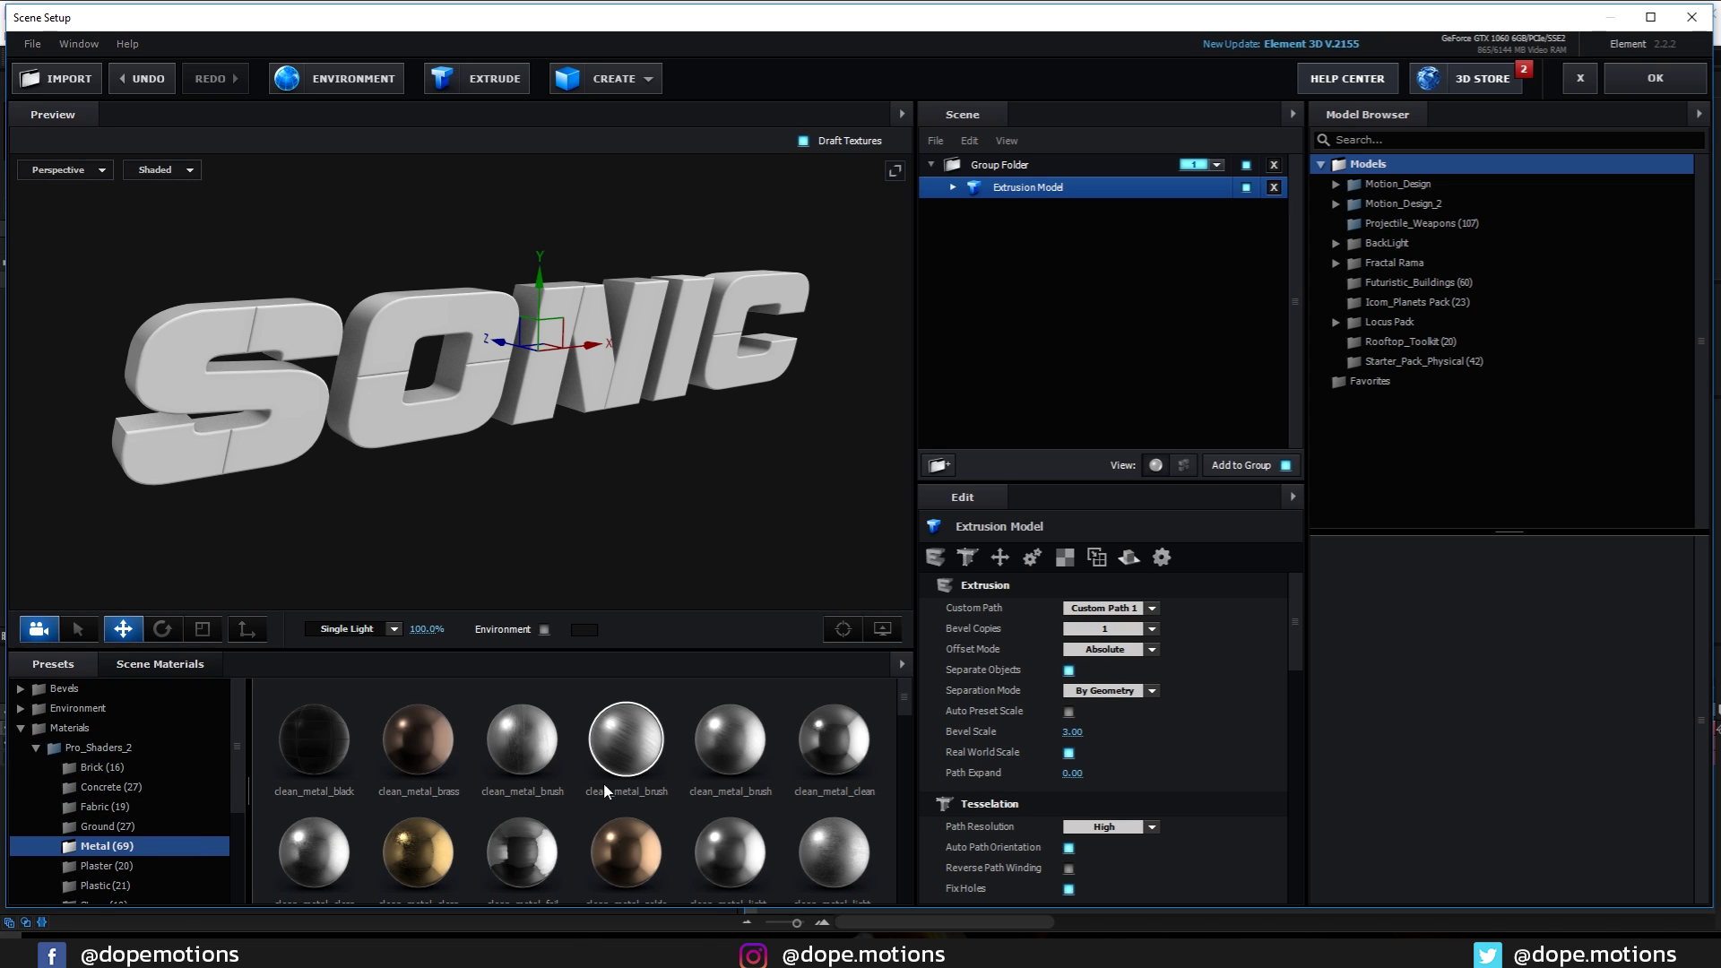
pyautogui.moveTo(833, 852); pyautogui.dragTo(308, 427)
pyautogui.click(1065, 557)
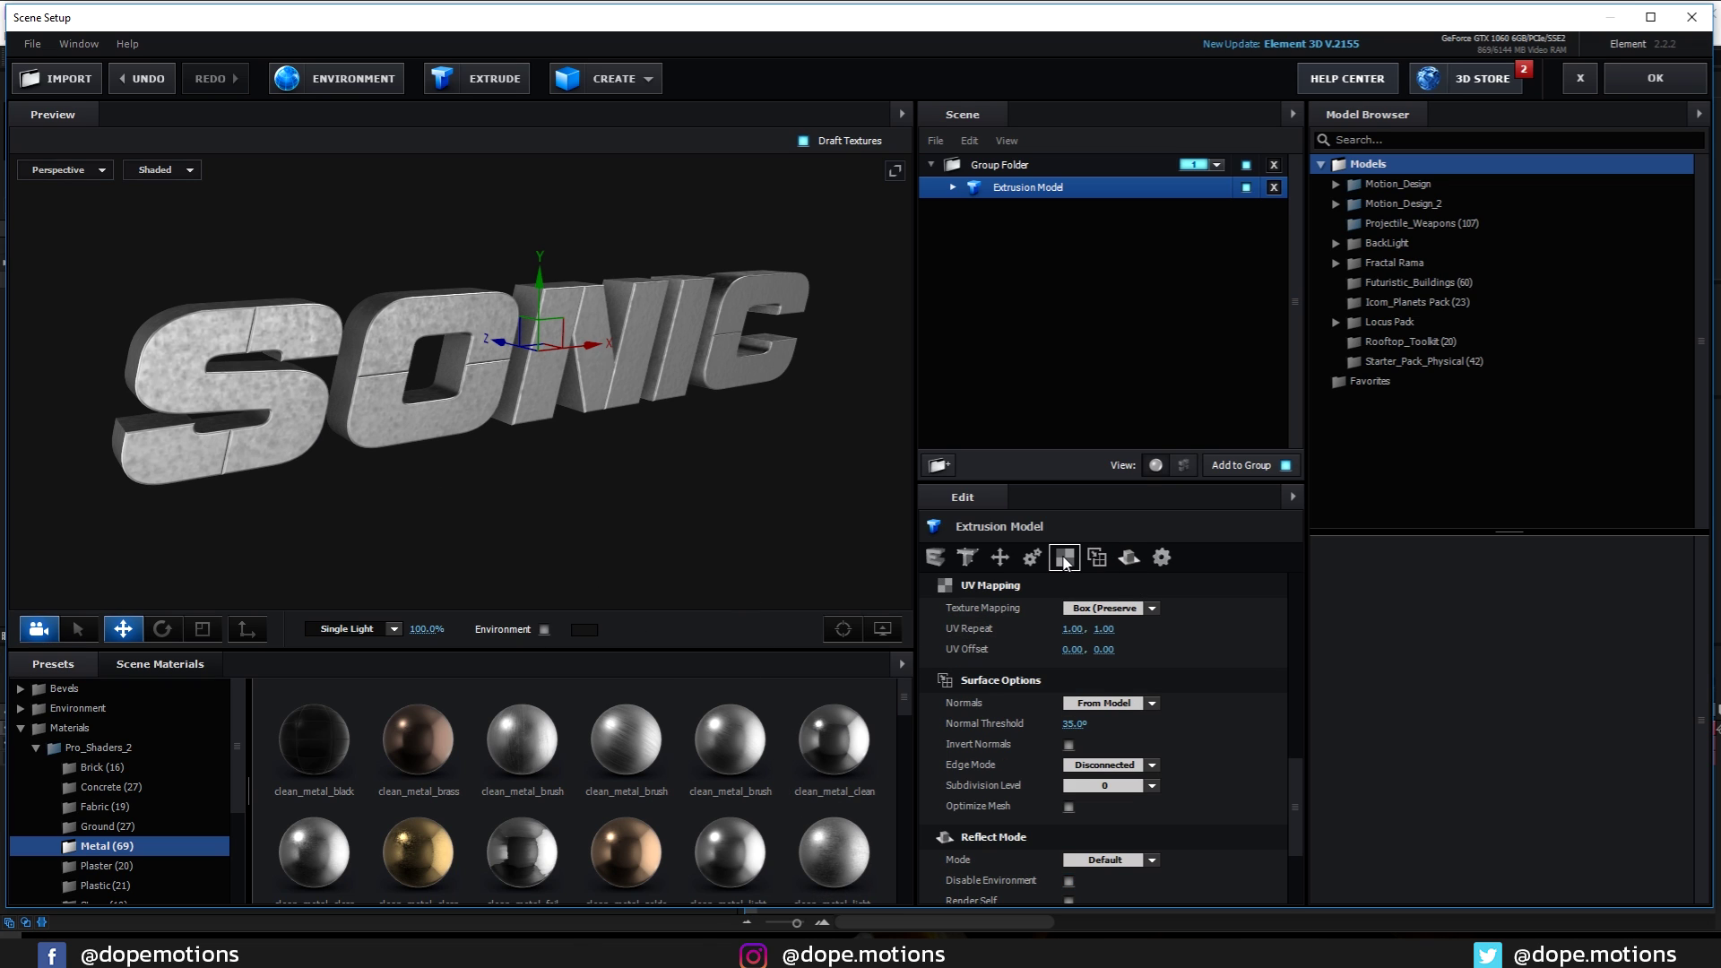
pyautogui.click(1076, 630)
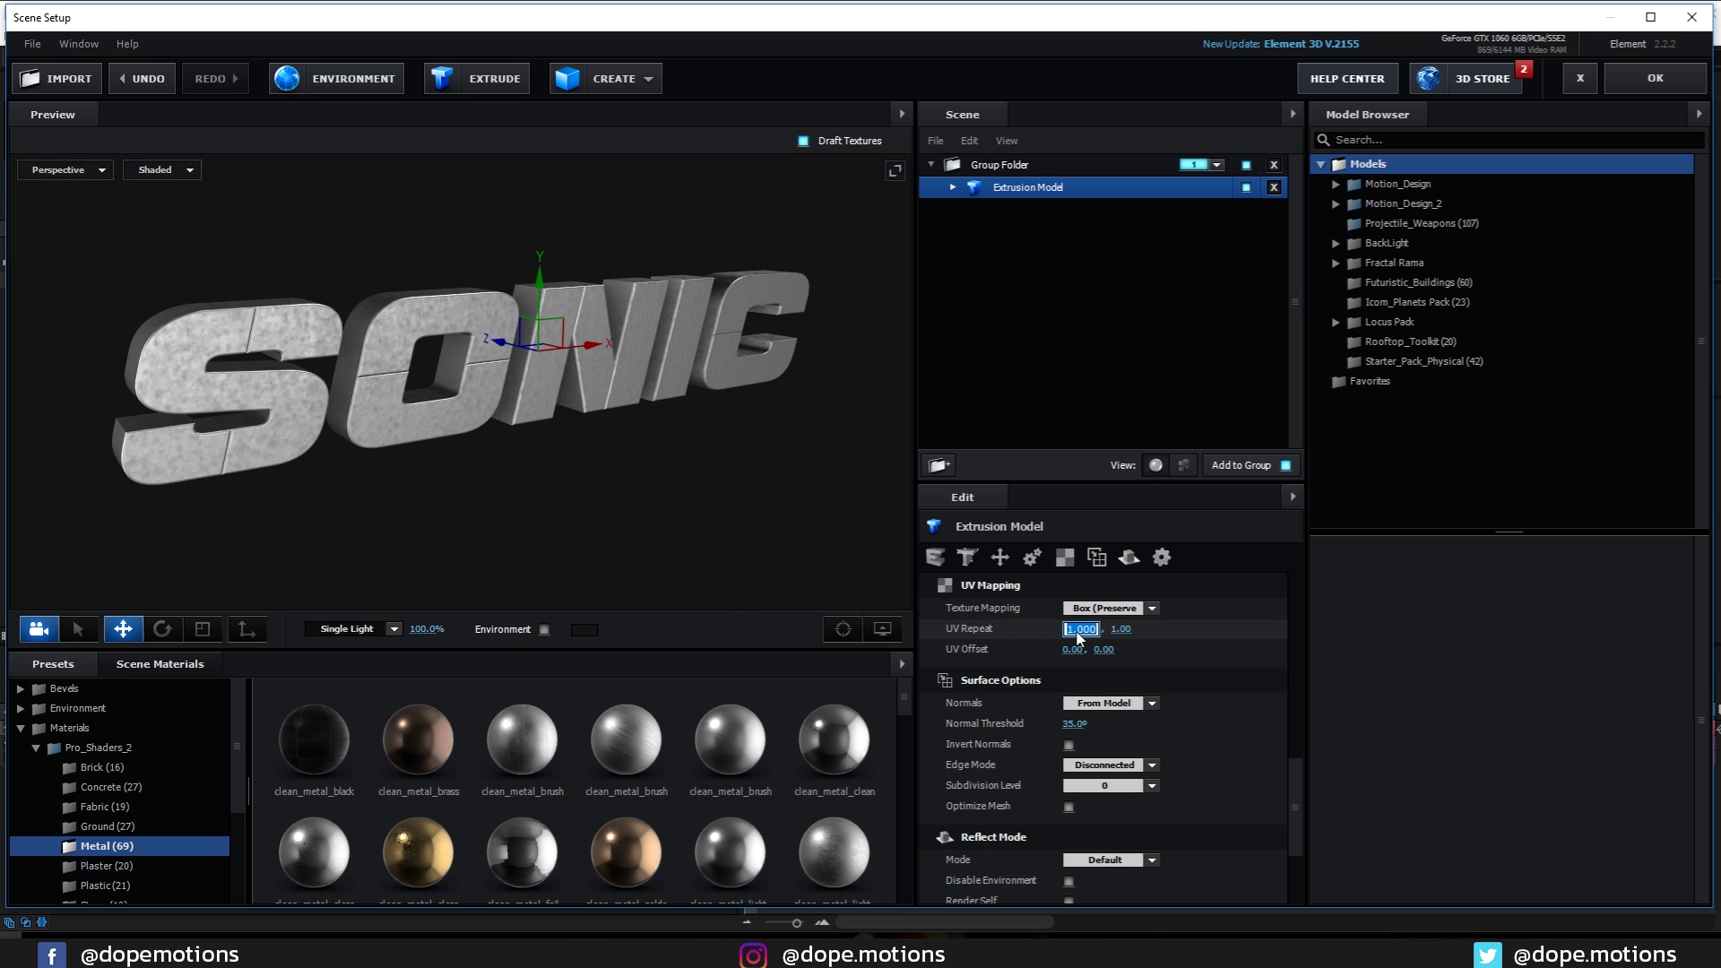
pyautogui.write('4')
pyautogui.press('Return')
pyautogui.click(1099, 630)
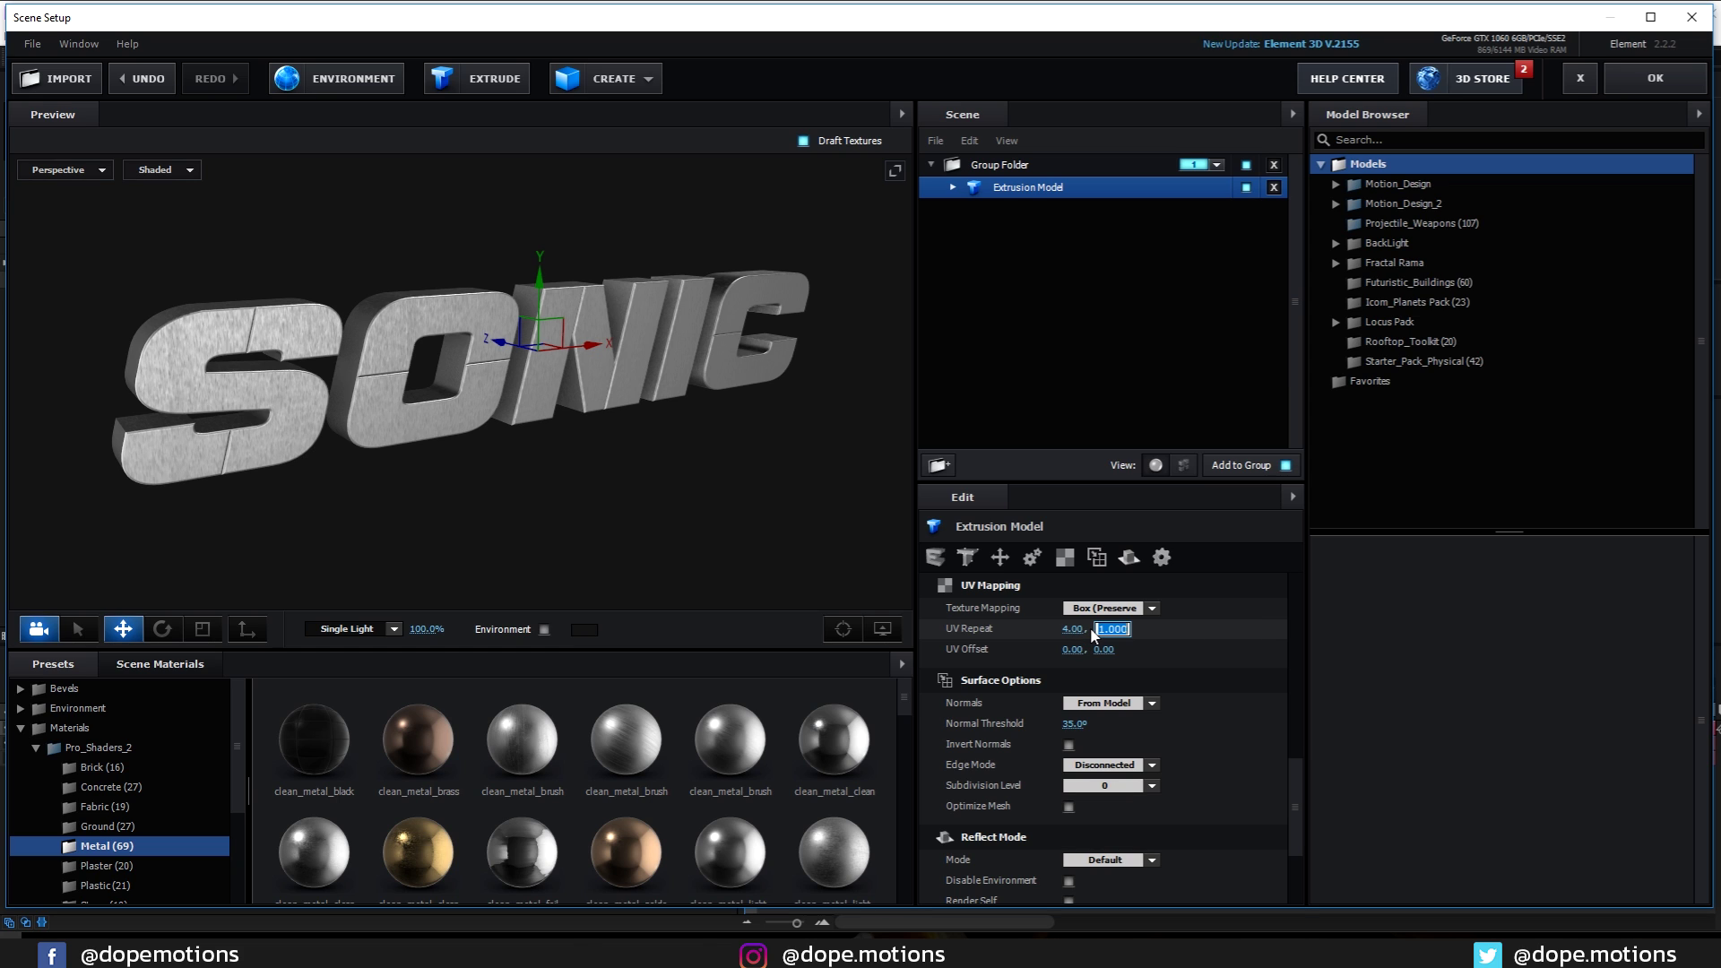
pyautogui.write('4')
pyautogui.press('Return')
# Apply the clean_metal_plate_gloss material and select it in the model's contents
pyautogui.scroll(-2, 568, 803)
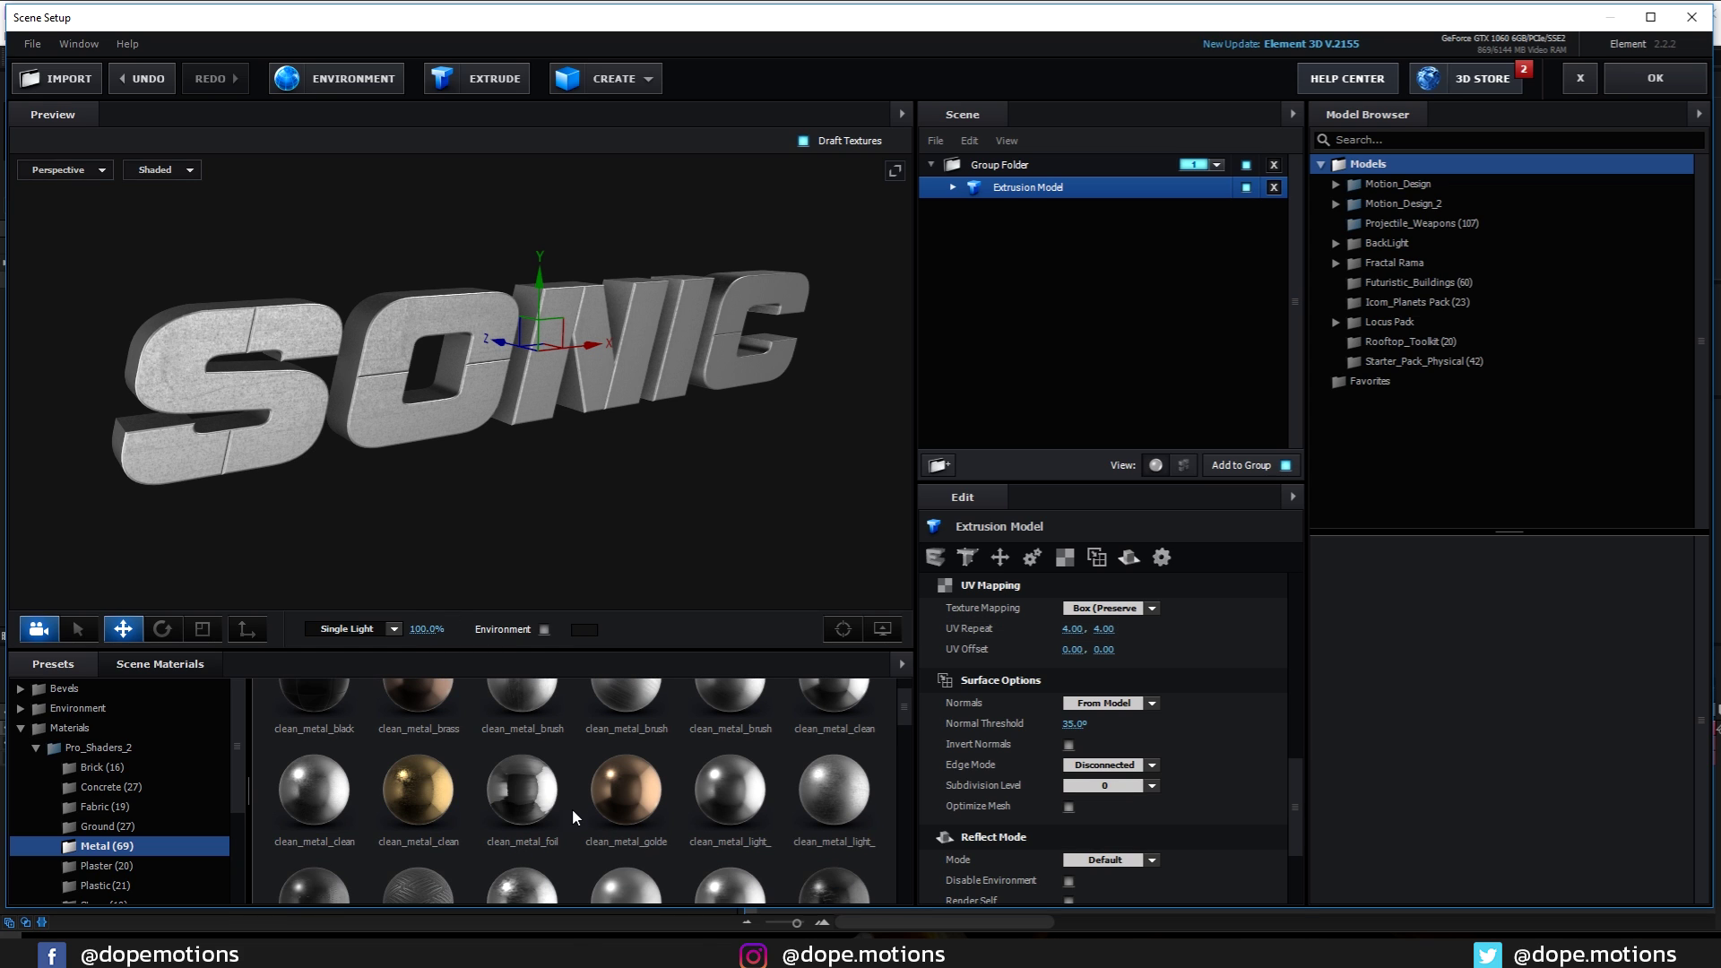
pyautogui.moveTo(542, 845); pyautogui.dragTo(613, 450)
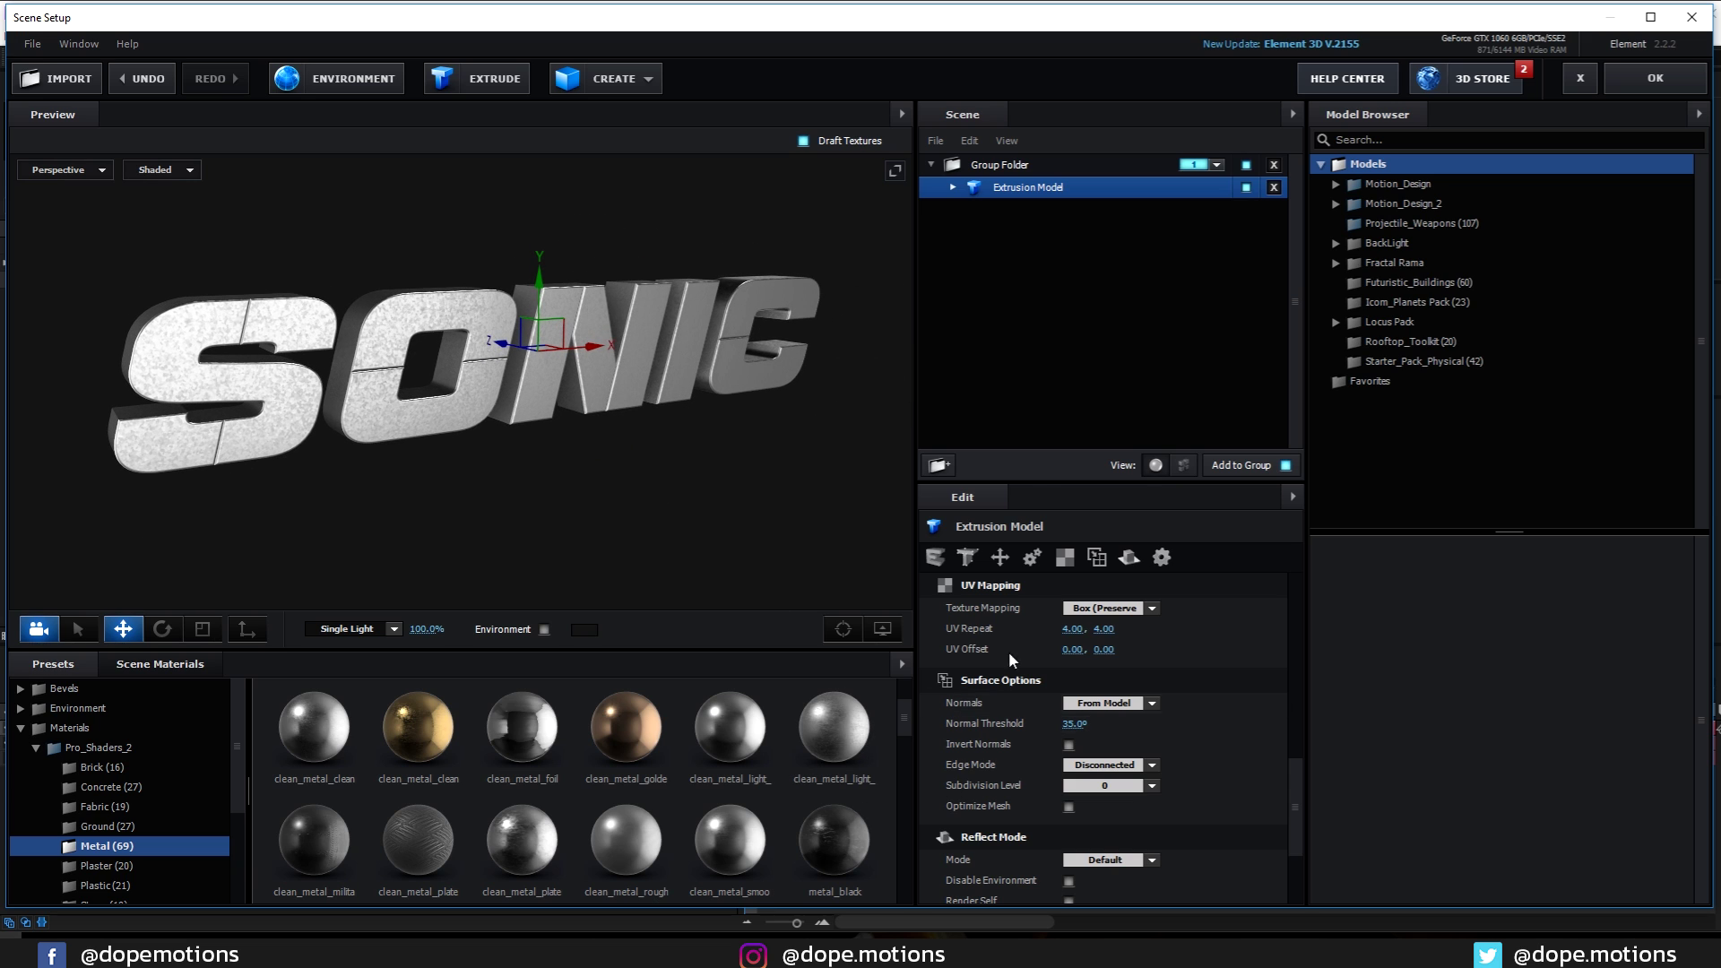
pyautogui.click(956, 186)
pyautogui.click(1038, 210)
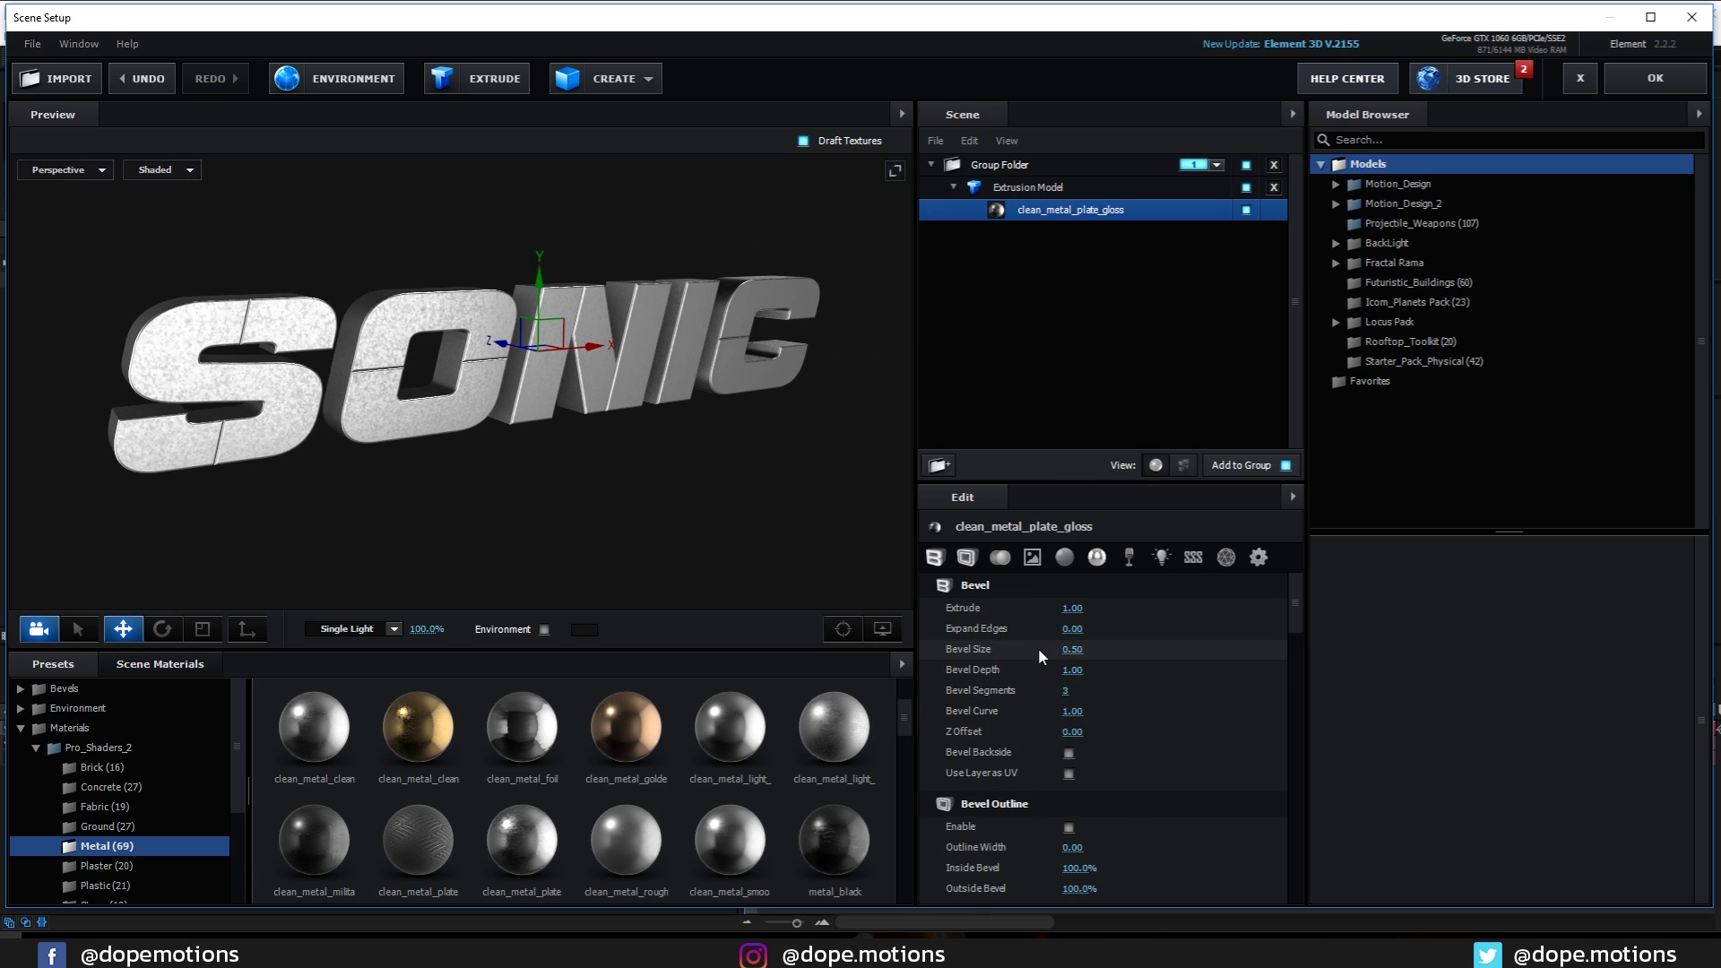
# Raise the Bevel Extrude depth to 5, then to 7.00
pyautogui.click(1072, 609)
pyautogui.write('5')
pyautogui.press('Return')
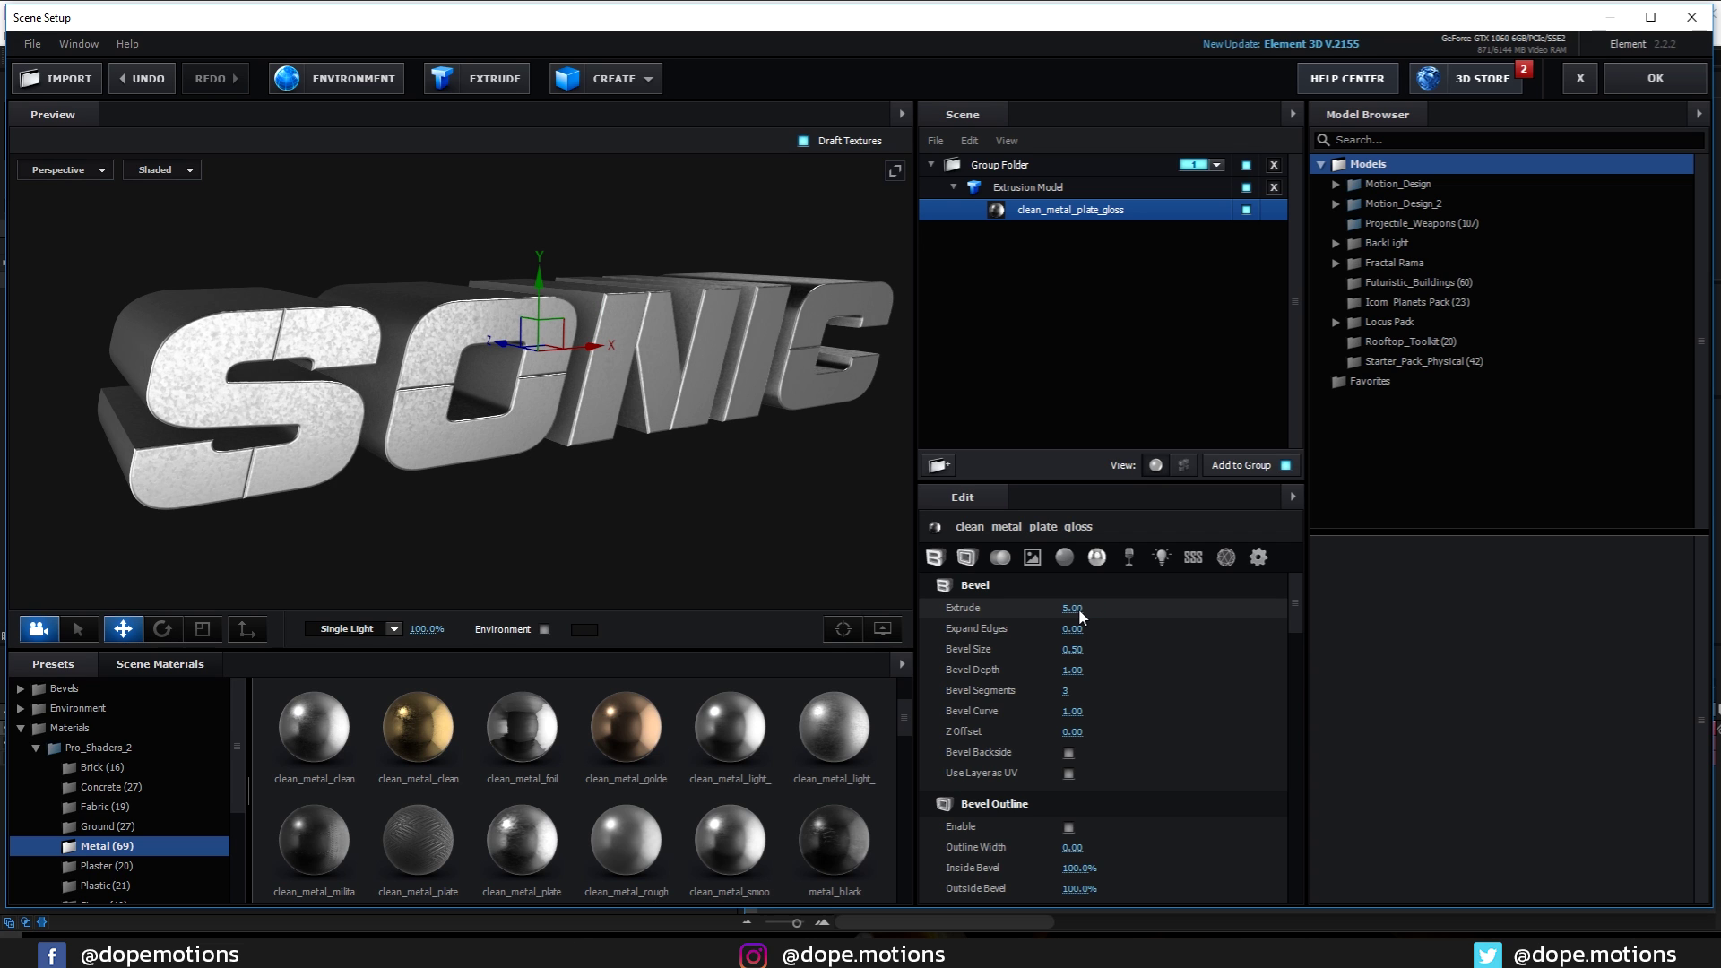
pyautogui.moveTo(554, 374); pyautogui.dragTo(534, 326)
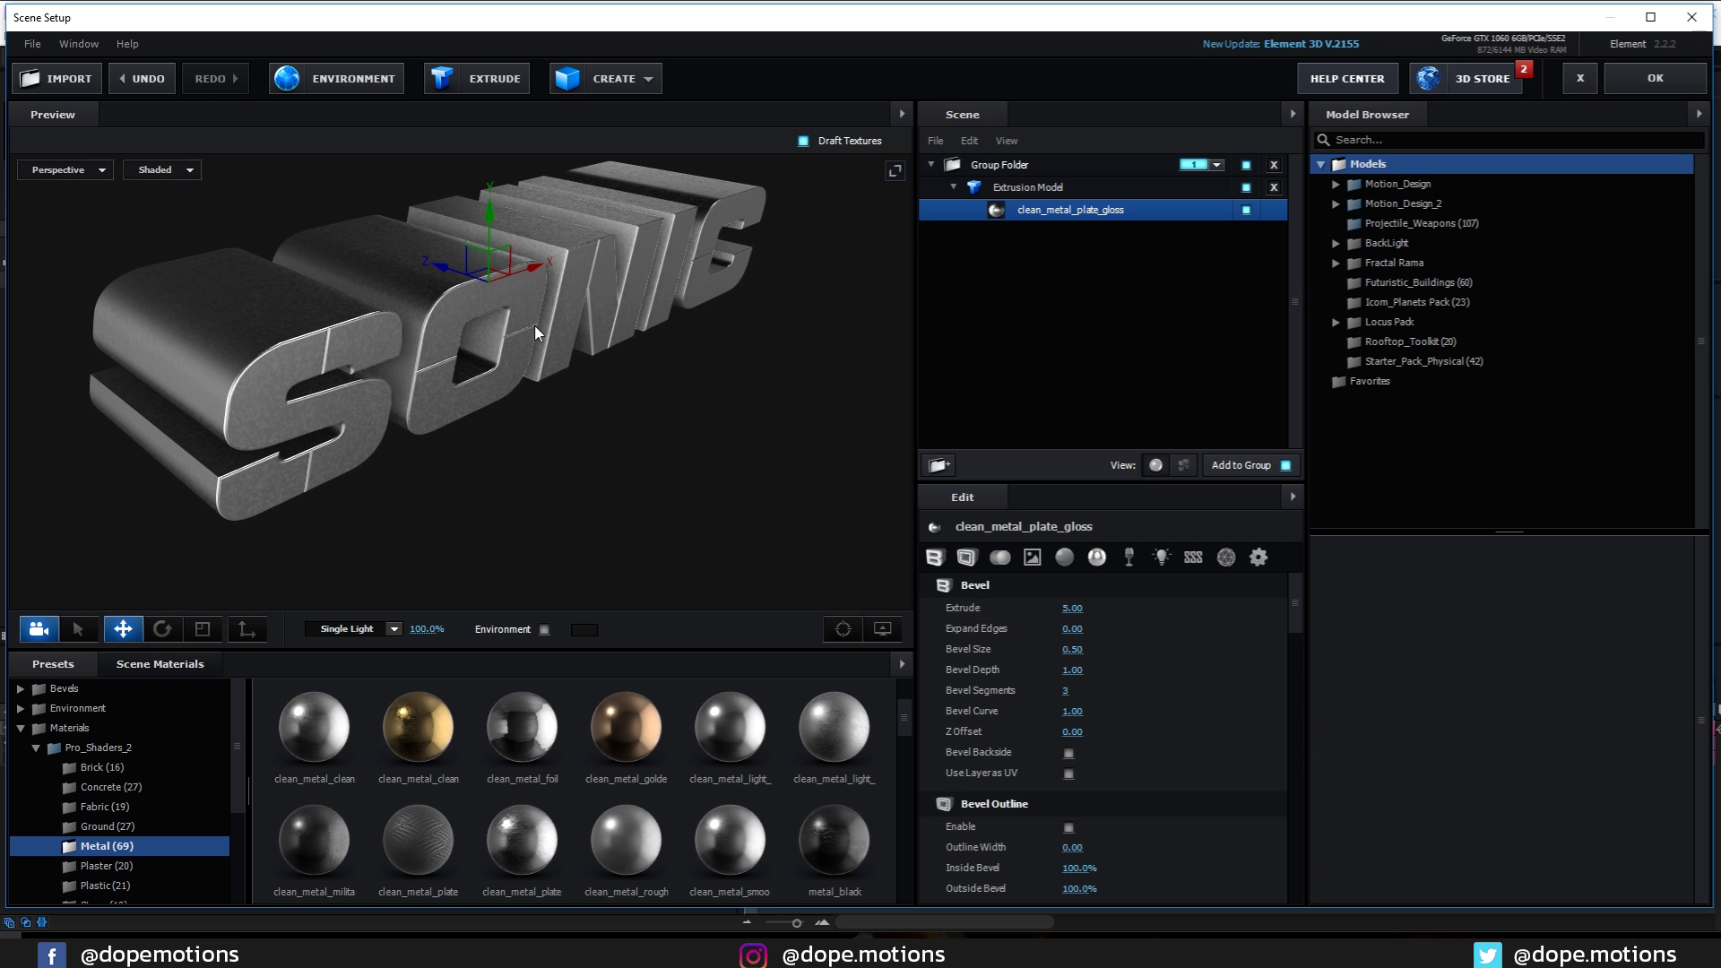
pyautogui.click(1072, 609)
pyautogui.write('7')
pyautogui.press('Return')
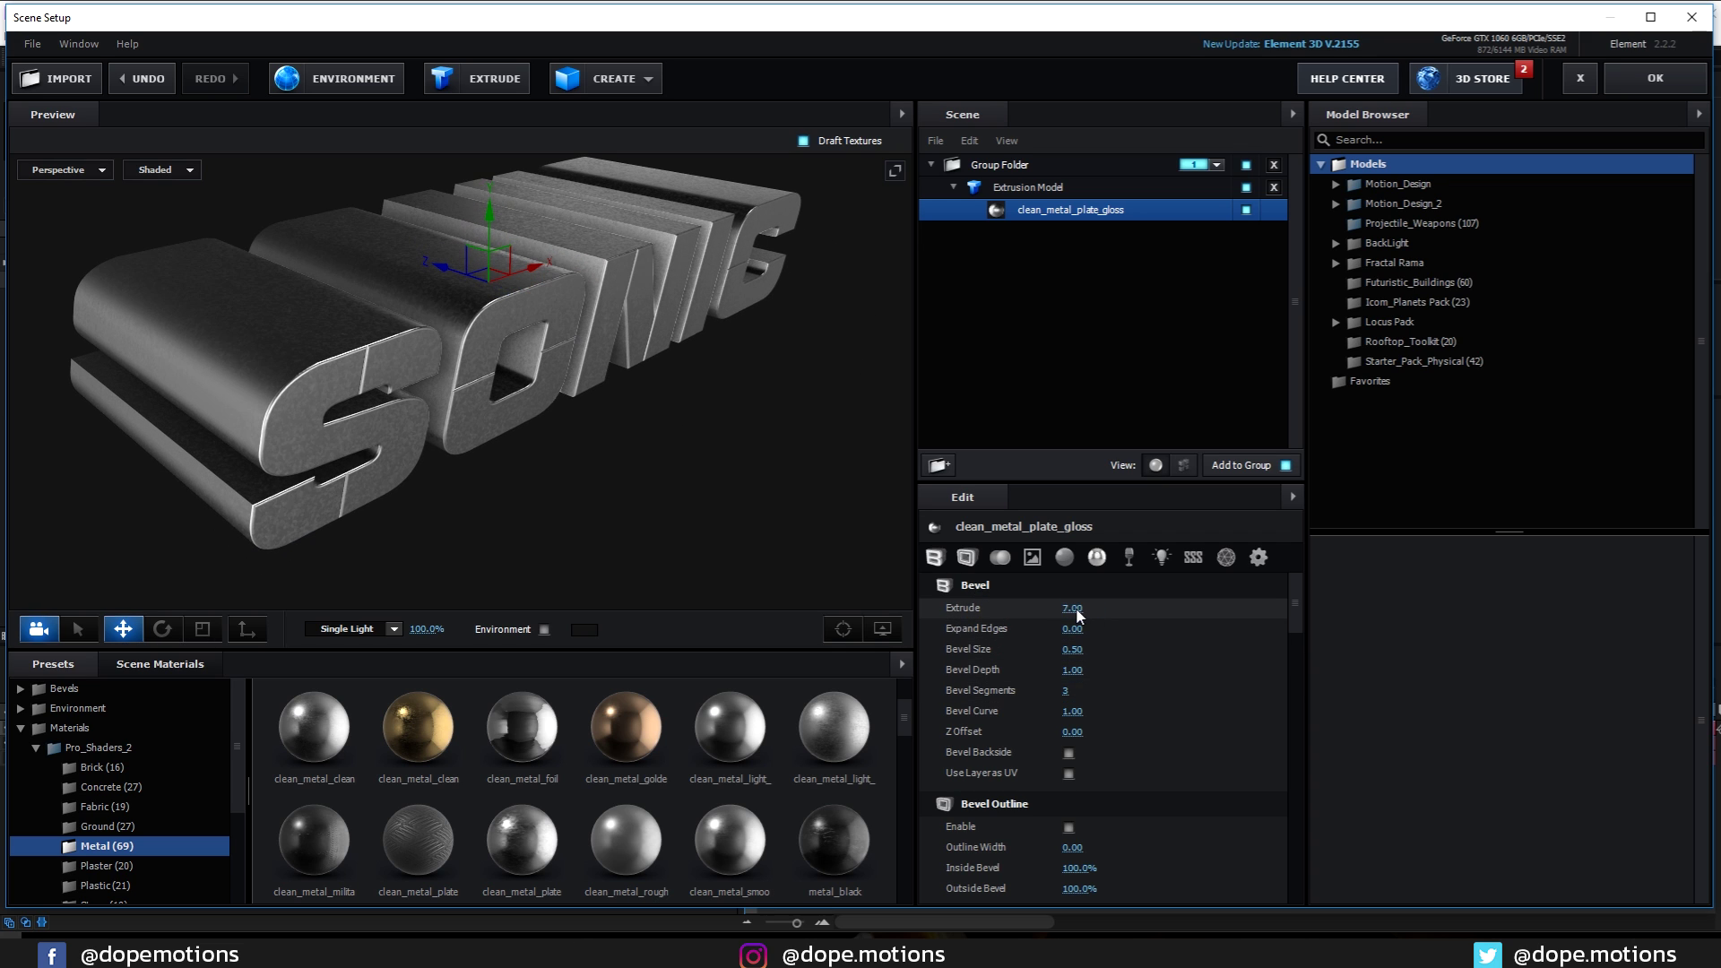
# Apply the clean_metal_smooth_scratch material to the SONIC letters
pyautogui.moveTo(729, 499)
pyautogui.mouseDown()
pyautogui.moveTo(711, 454)
pyautogui.moveTo(674, 471)
pyautogui.moveTo(709, 485)
pyautogui.mouseUp()
pyautogui.scroll(-1, 584, 805)
pyautogui.moveTo(587, 793); pyautogui.dragTo(665, 452)
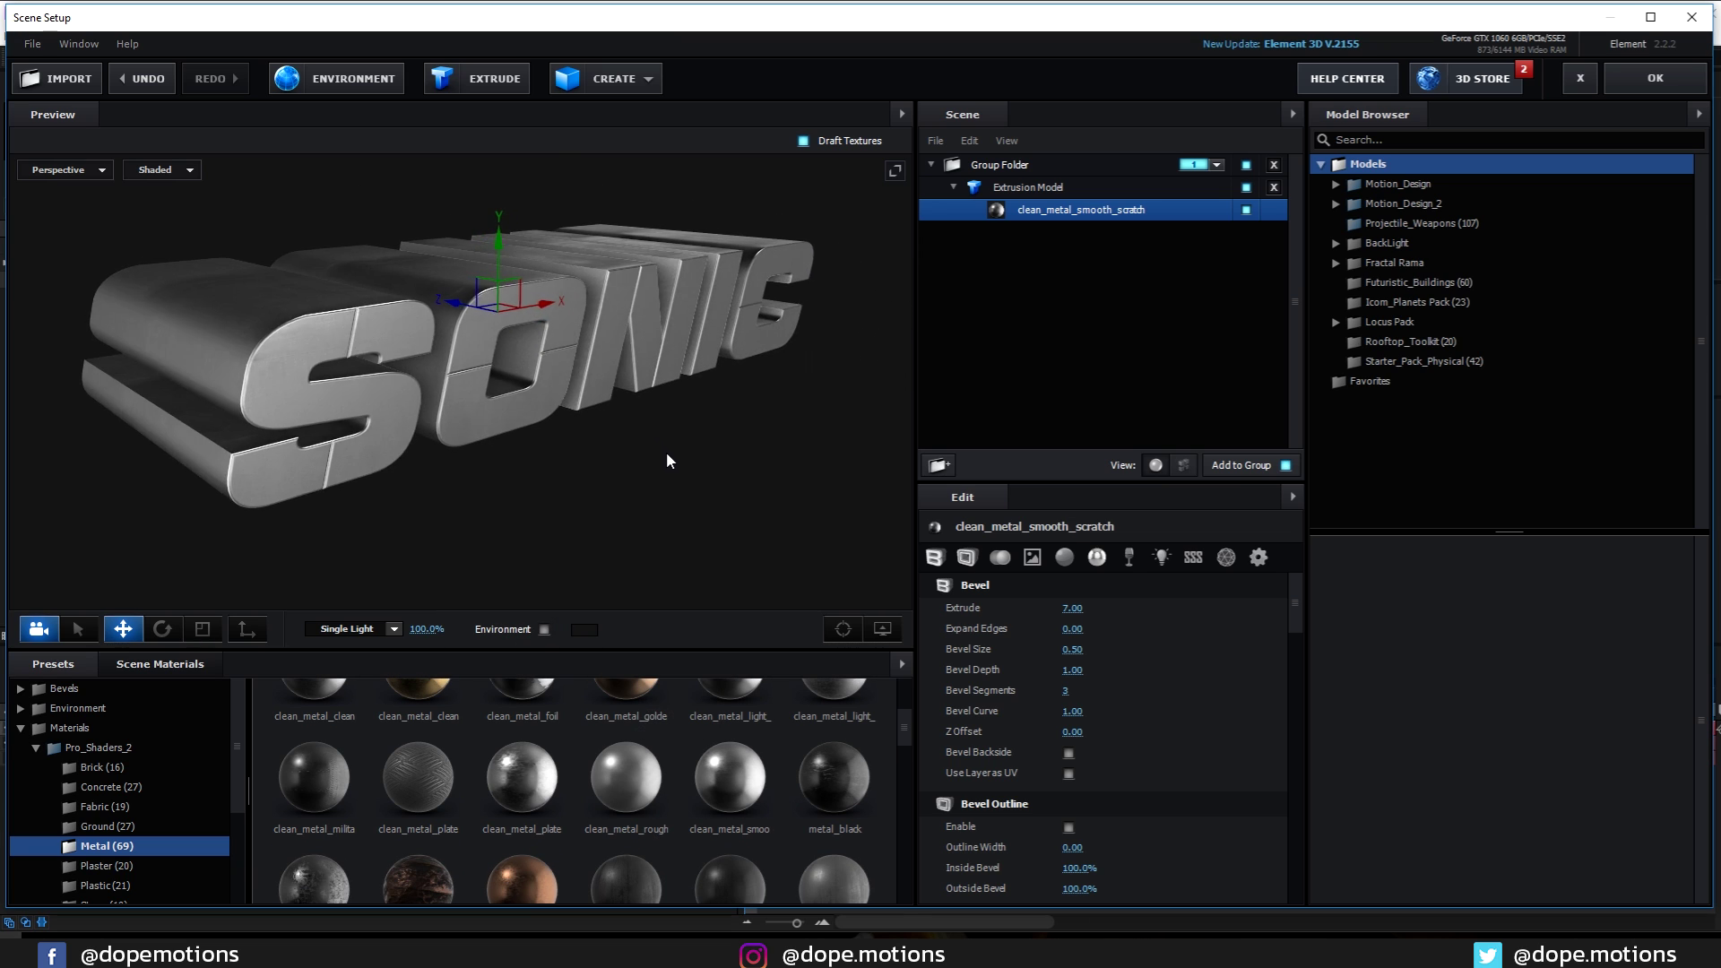
# Turn off Draft Textures and try the Basic_2K_01 environment map on SONIC
pyautogui.click(805, 141)
pyautogui.click(56, 710)
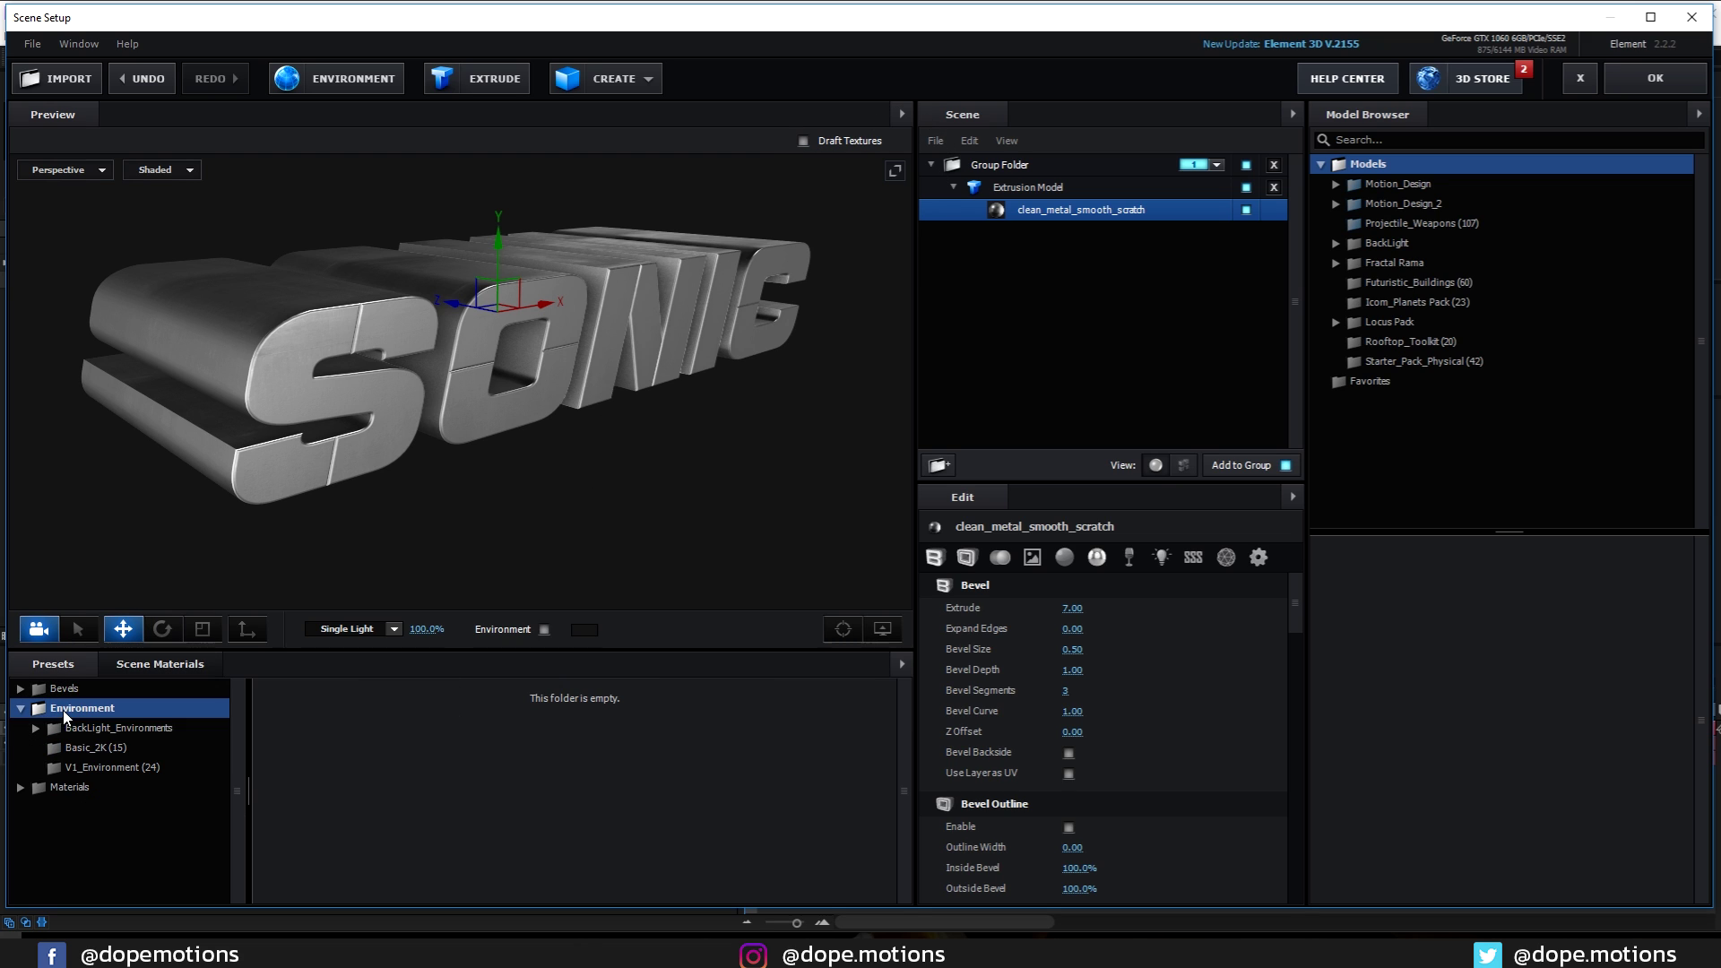
pyautogui.click(101, 744)
pyautogui.click(310, 731)
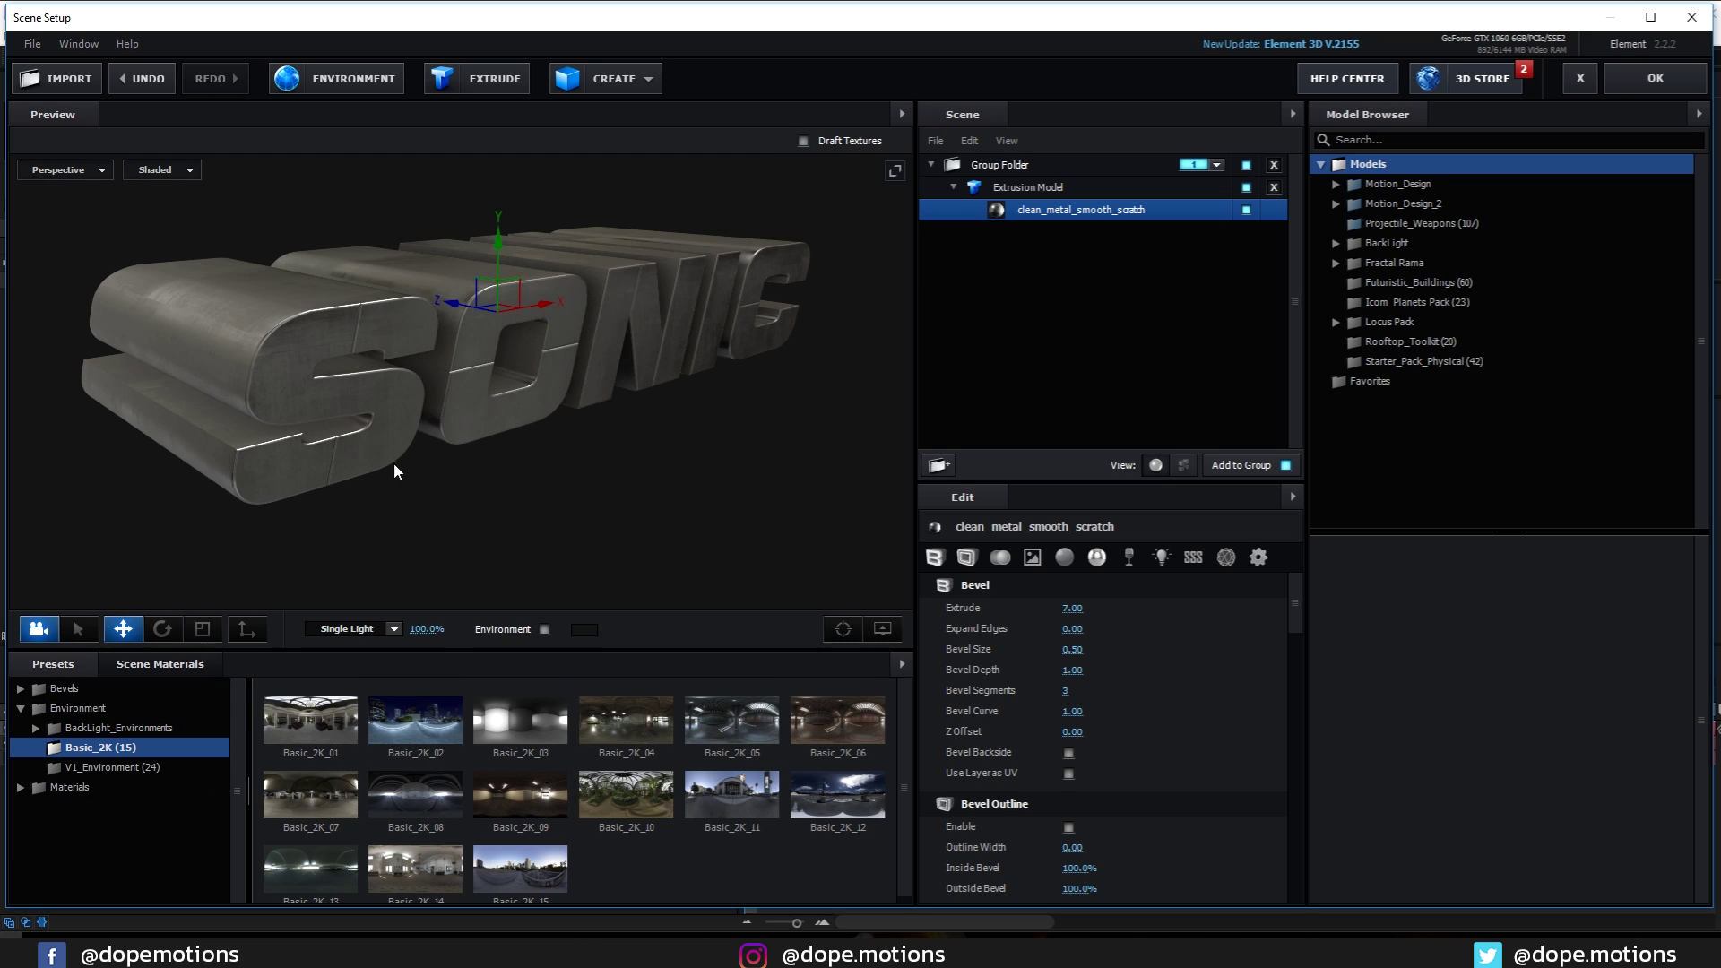
pyautogui.moveTo(394, 463); pyautogui.dragTo(625, 377)
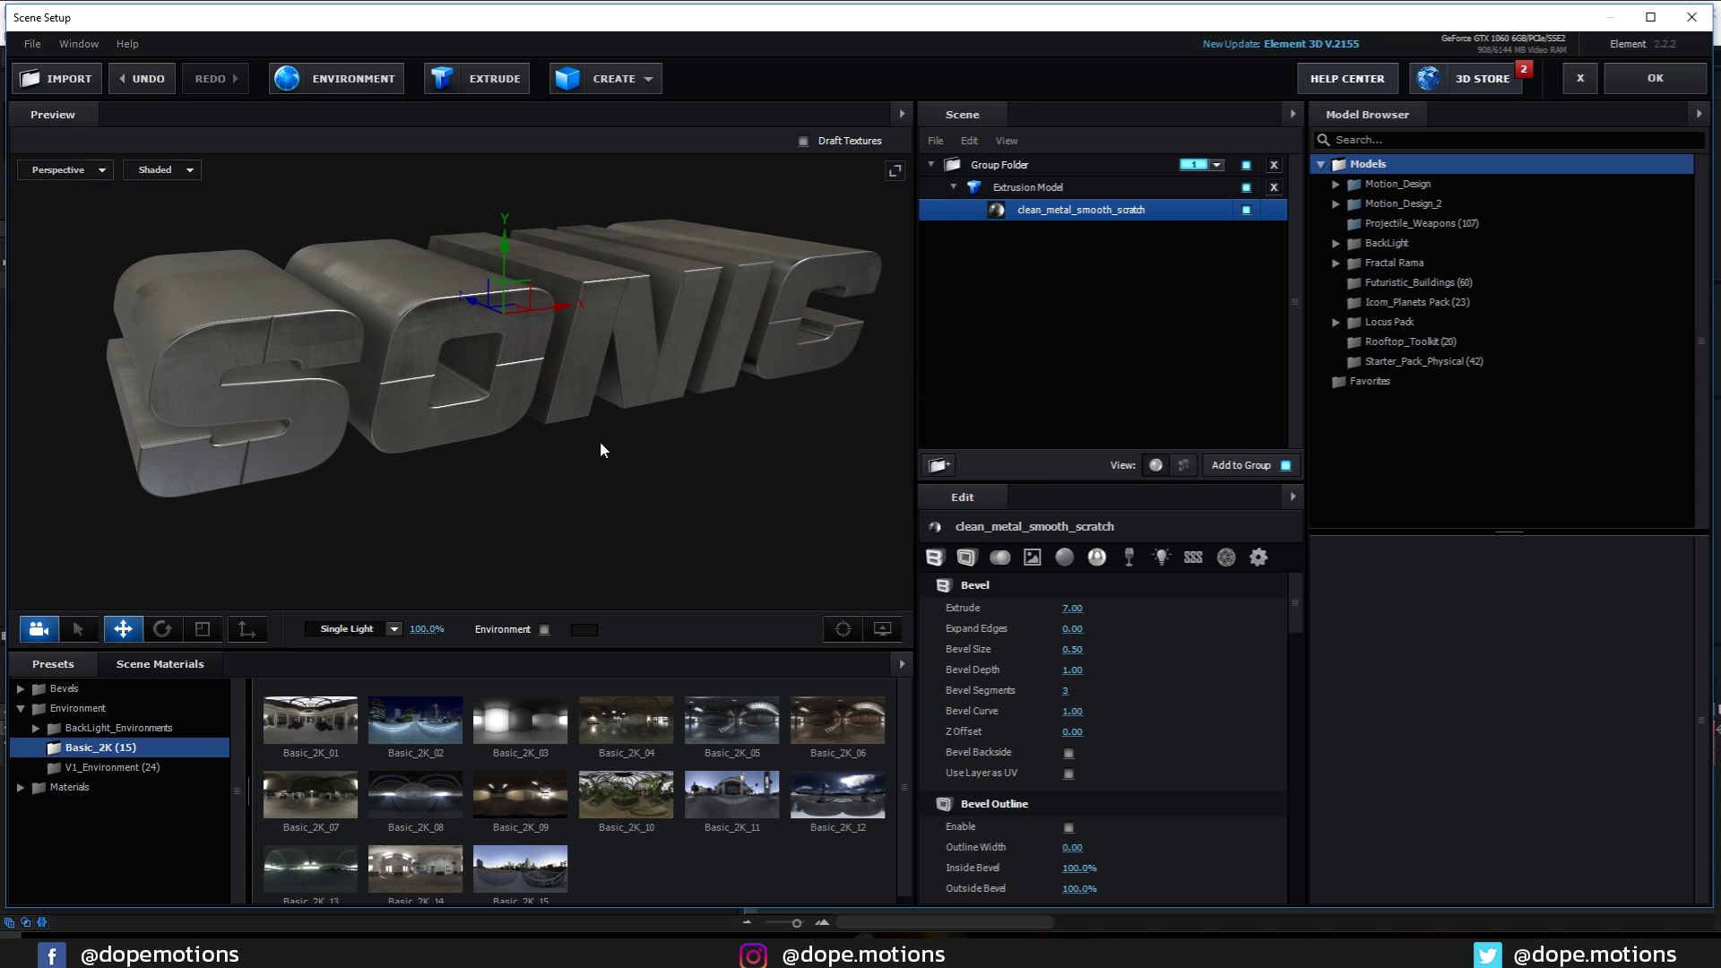
pyautogui.moveTo(601, 444); pyautogui.dragTo(547, 432)
# Compare the Basic_2K_12 and BackLight_2K_12 environment maps in the Preview
pyautogui.click(833, 796)
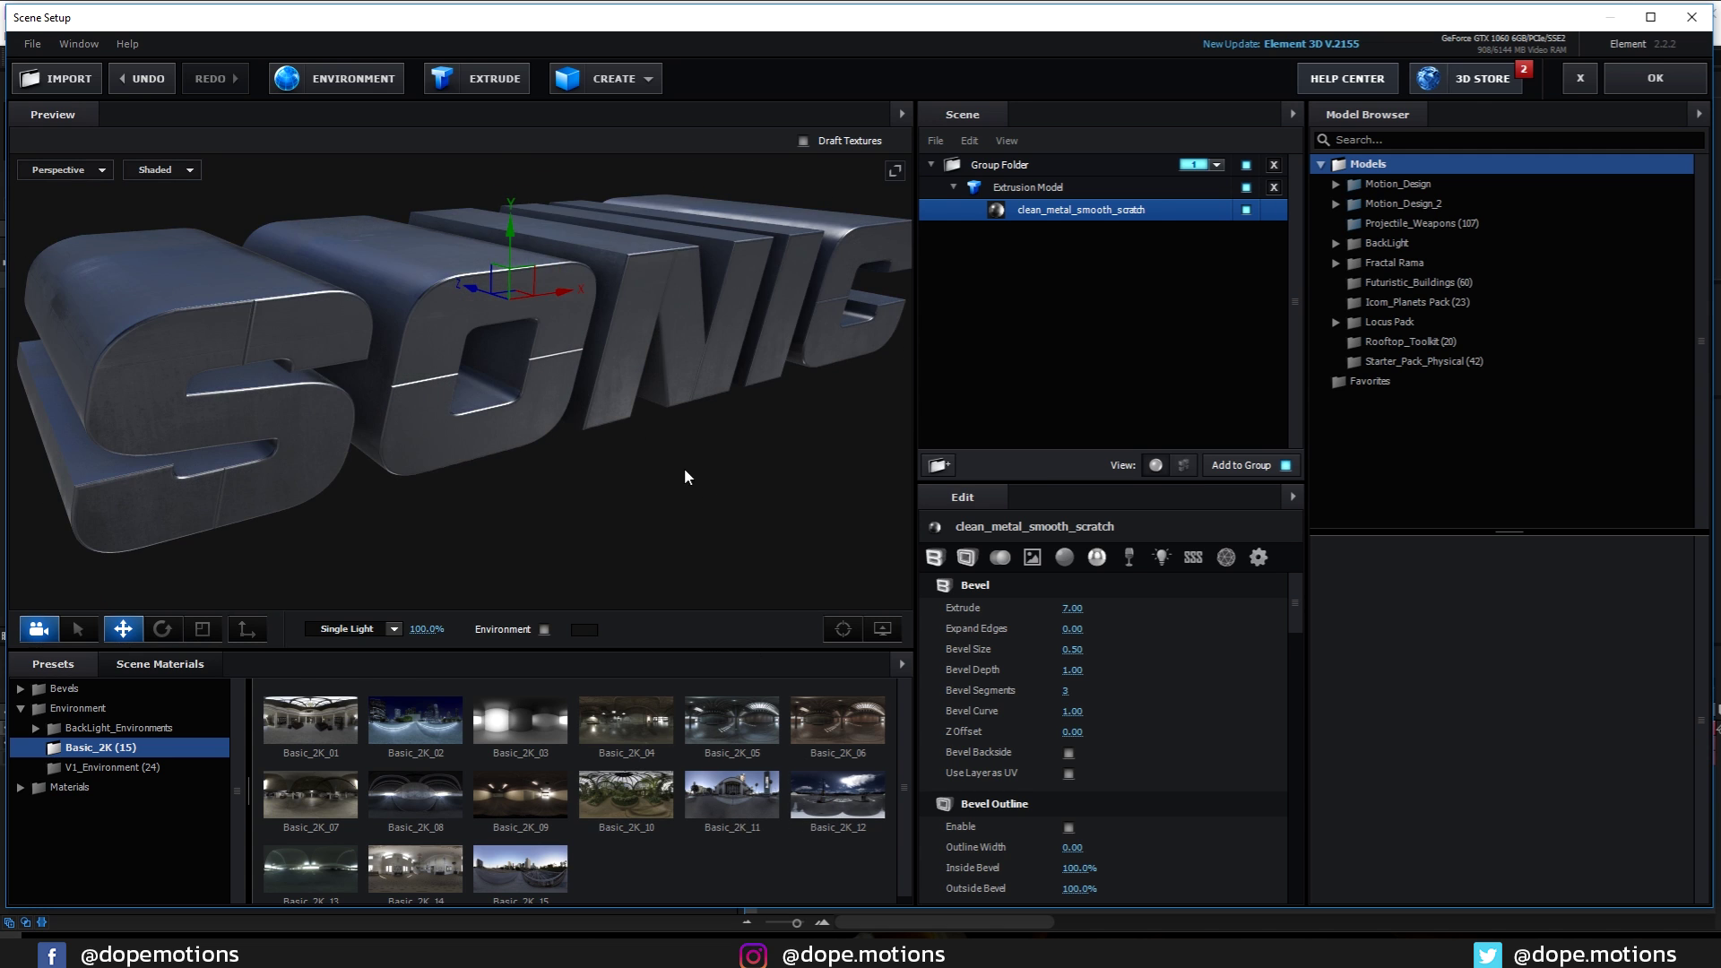
pyautogui.moveTo(686, 476); pyautogui.dragTo(607, 534)
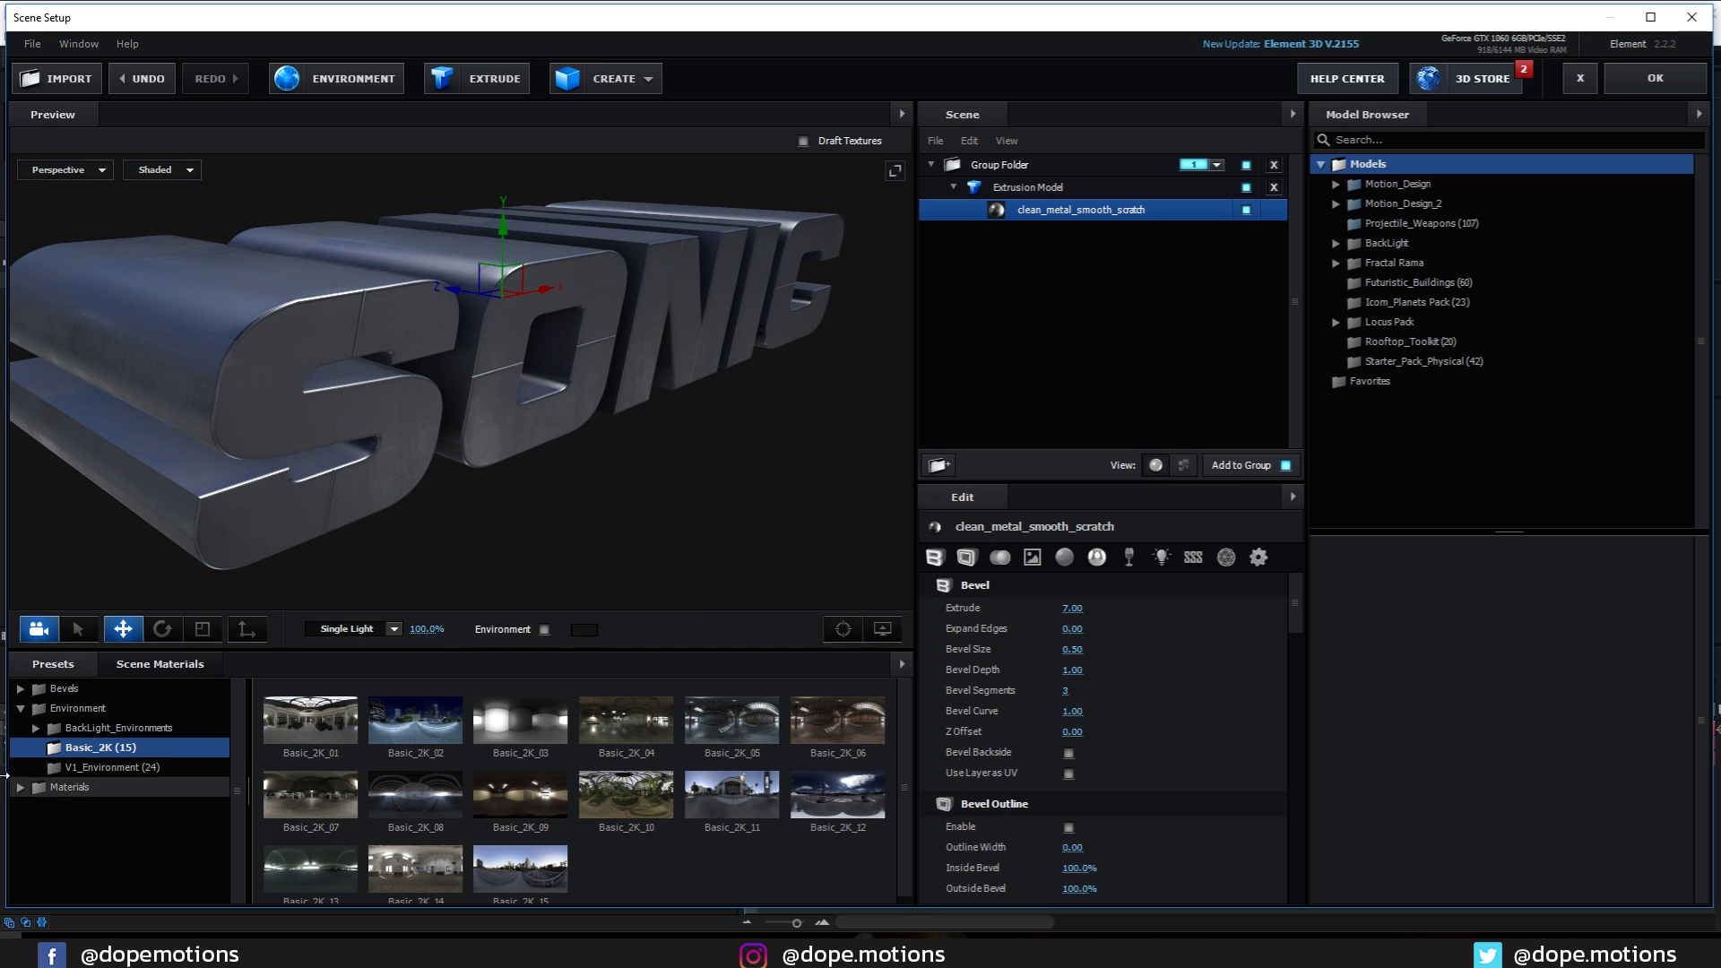
pyautogui.doubleClick(105, 728)
pyautogui.click(124, 747)
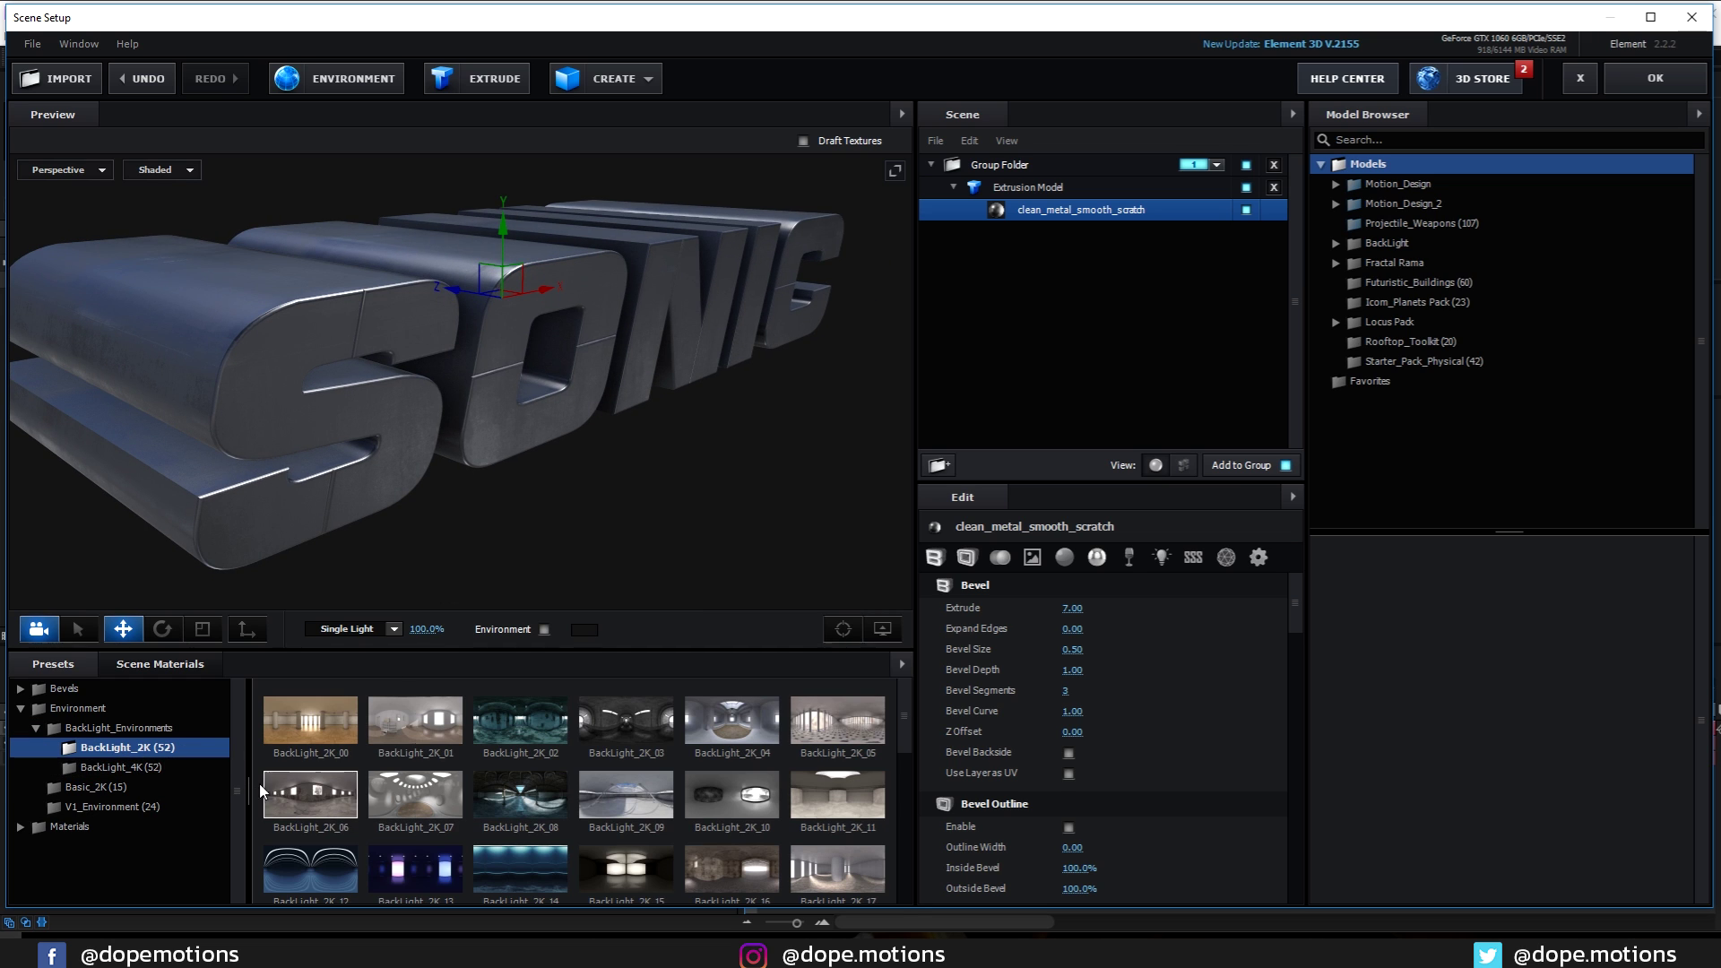
pyautogui.click(329, 864)
pyautogui.moveTo(606, 514); pyautogui.dragTo(583, 431)
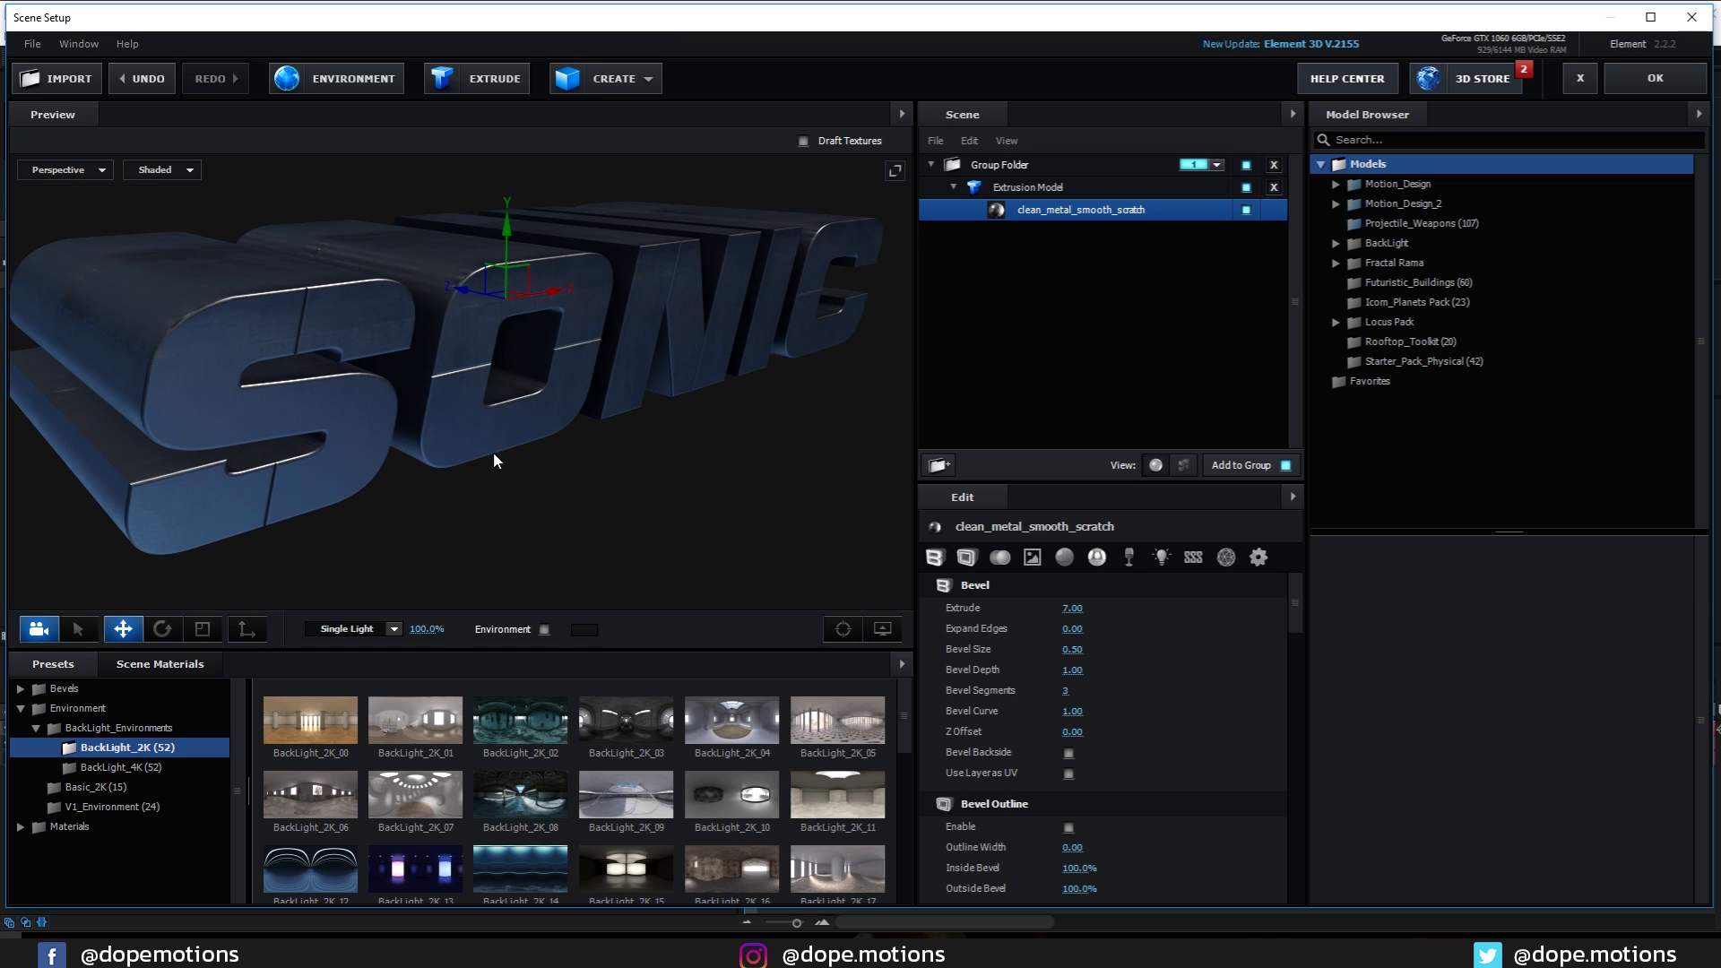
pyautogui.moveTo(534, 343); pyautogui.dragTo(491, 376)
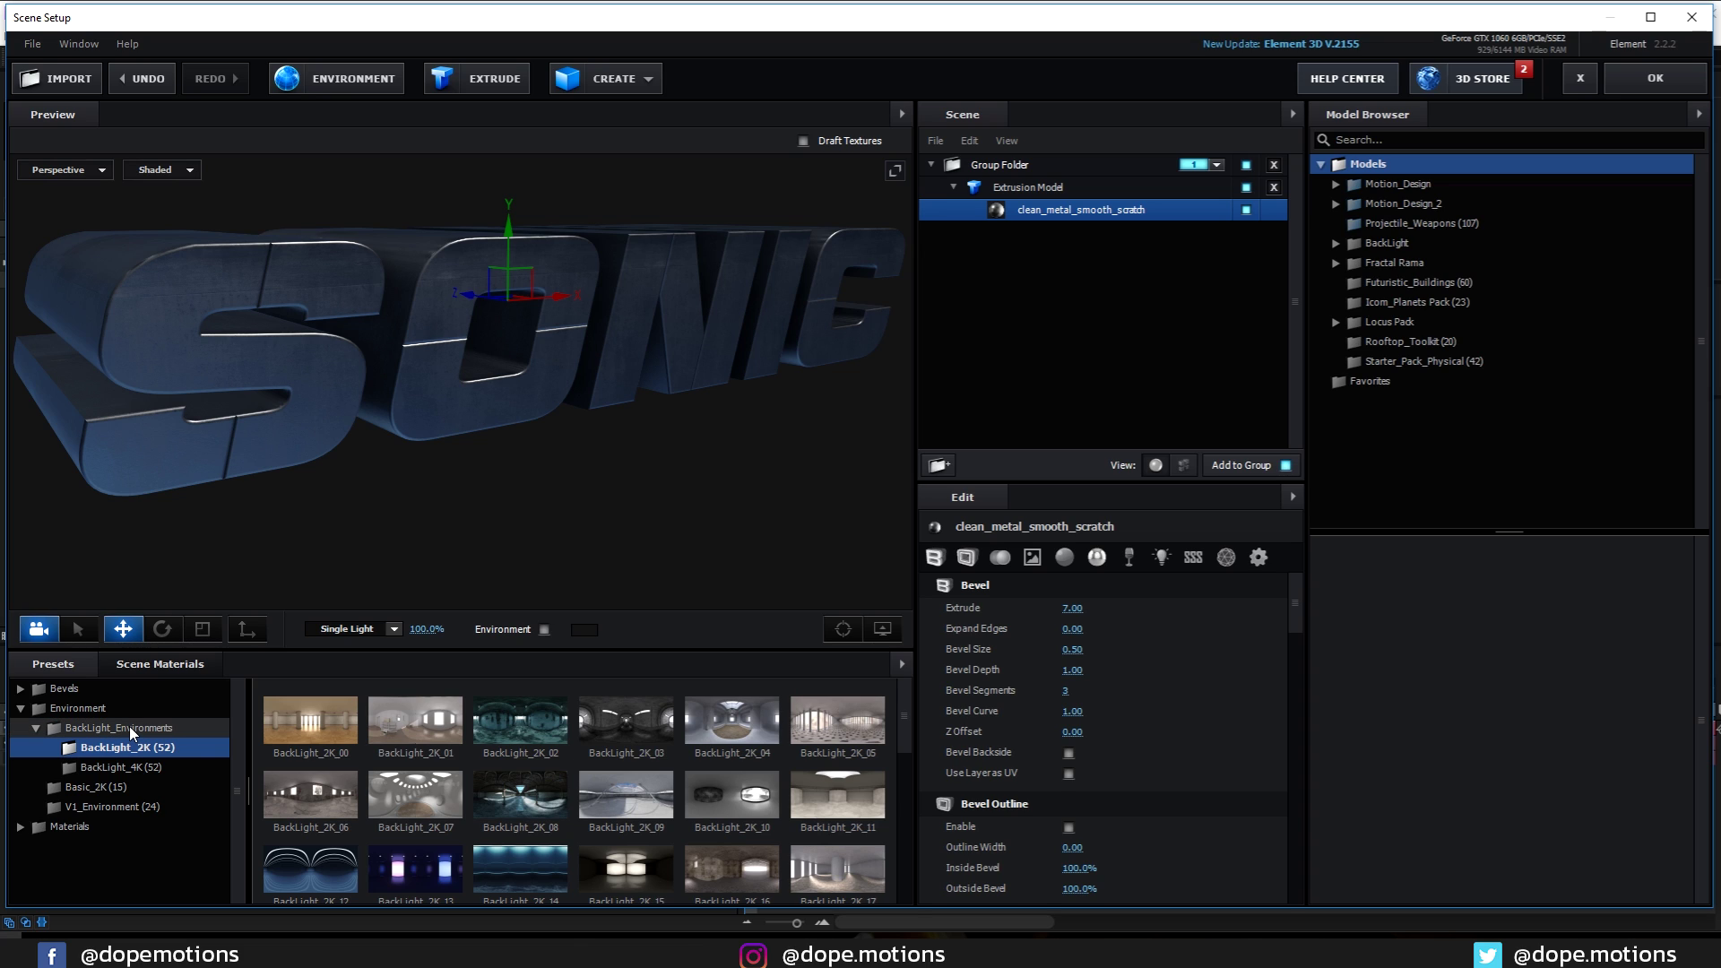
# Apply the Basic_2K_02 environment for silver reflections and orbit to a frontal view
pyautogui.click(106, 786)
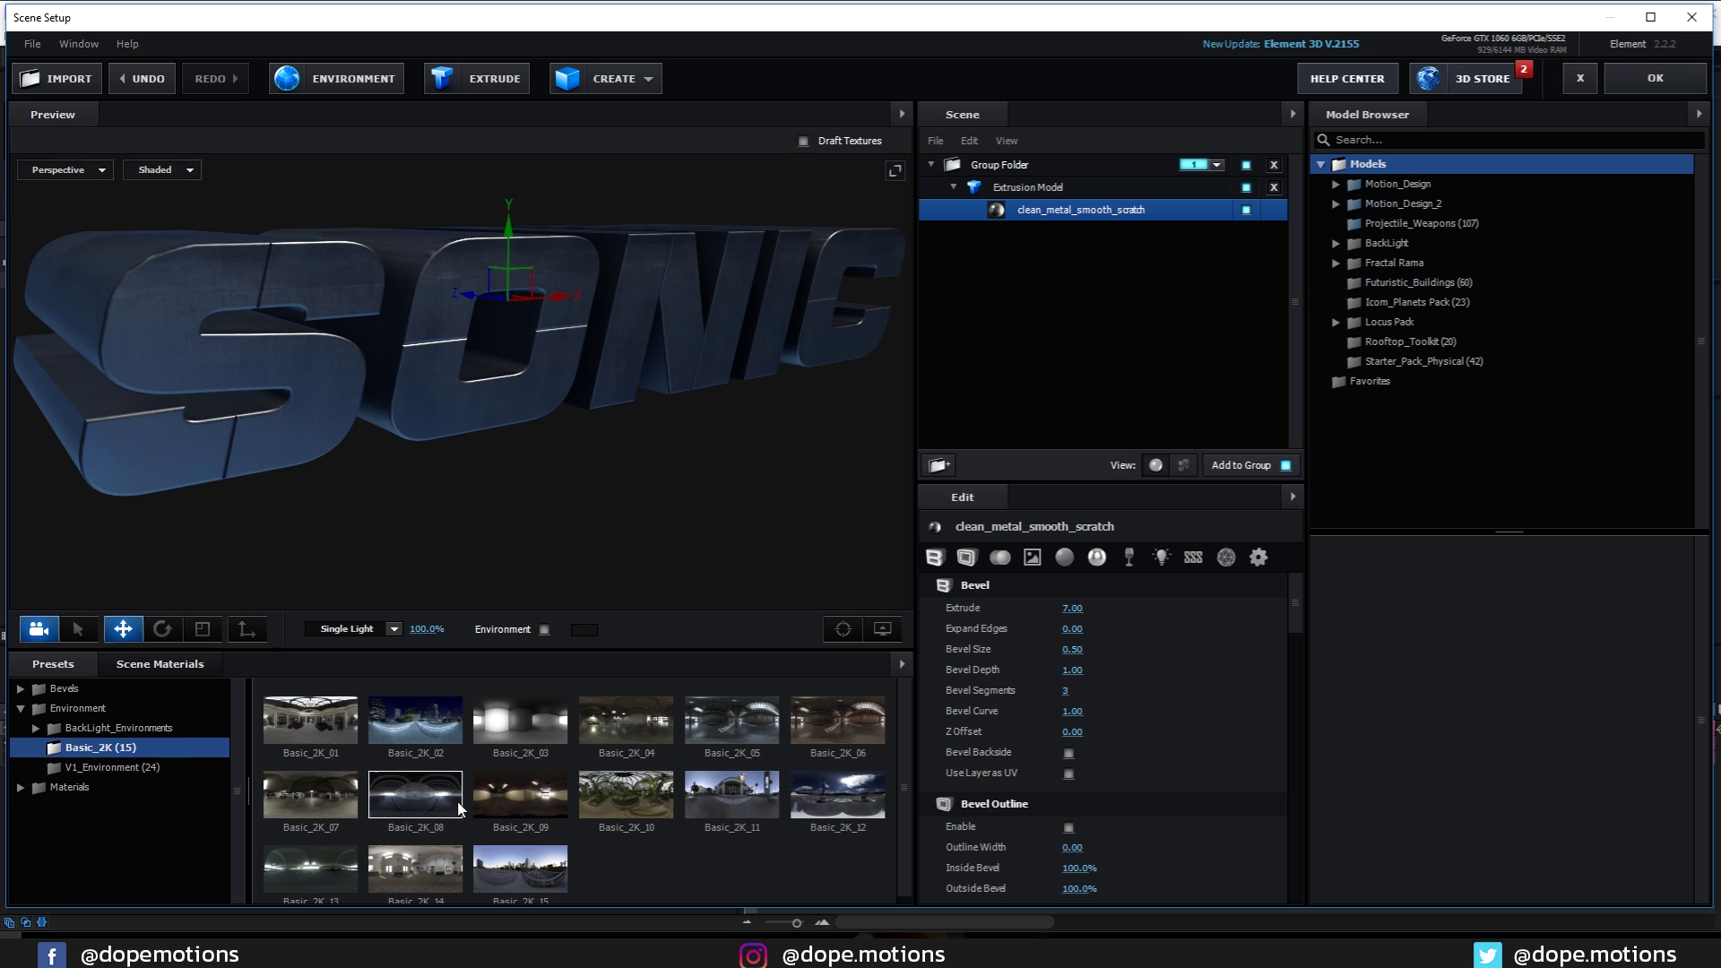
pyautogui.click(417, 744)
pyautogui.moveTo(498, 489); pyautogui.dragTo(695, 474)
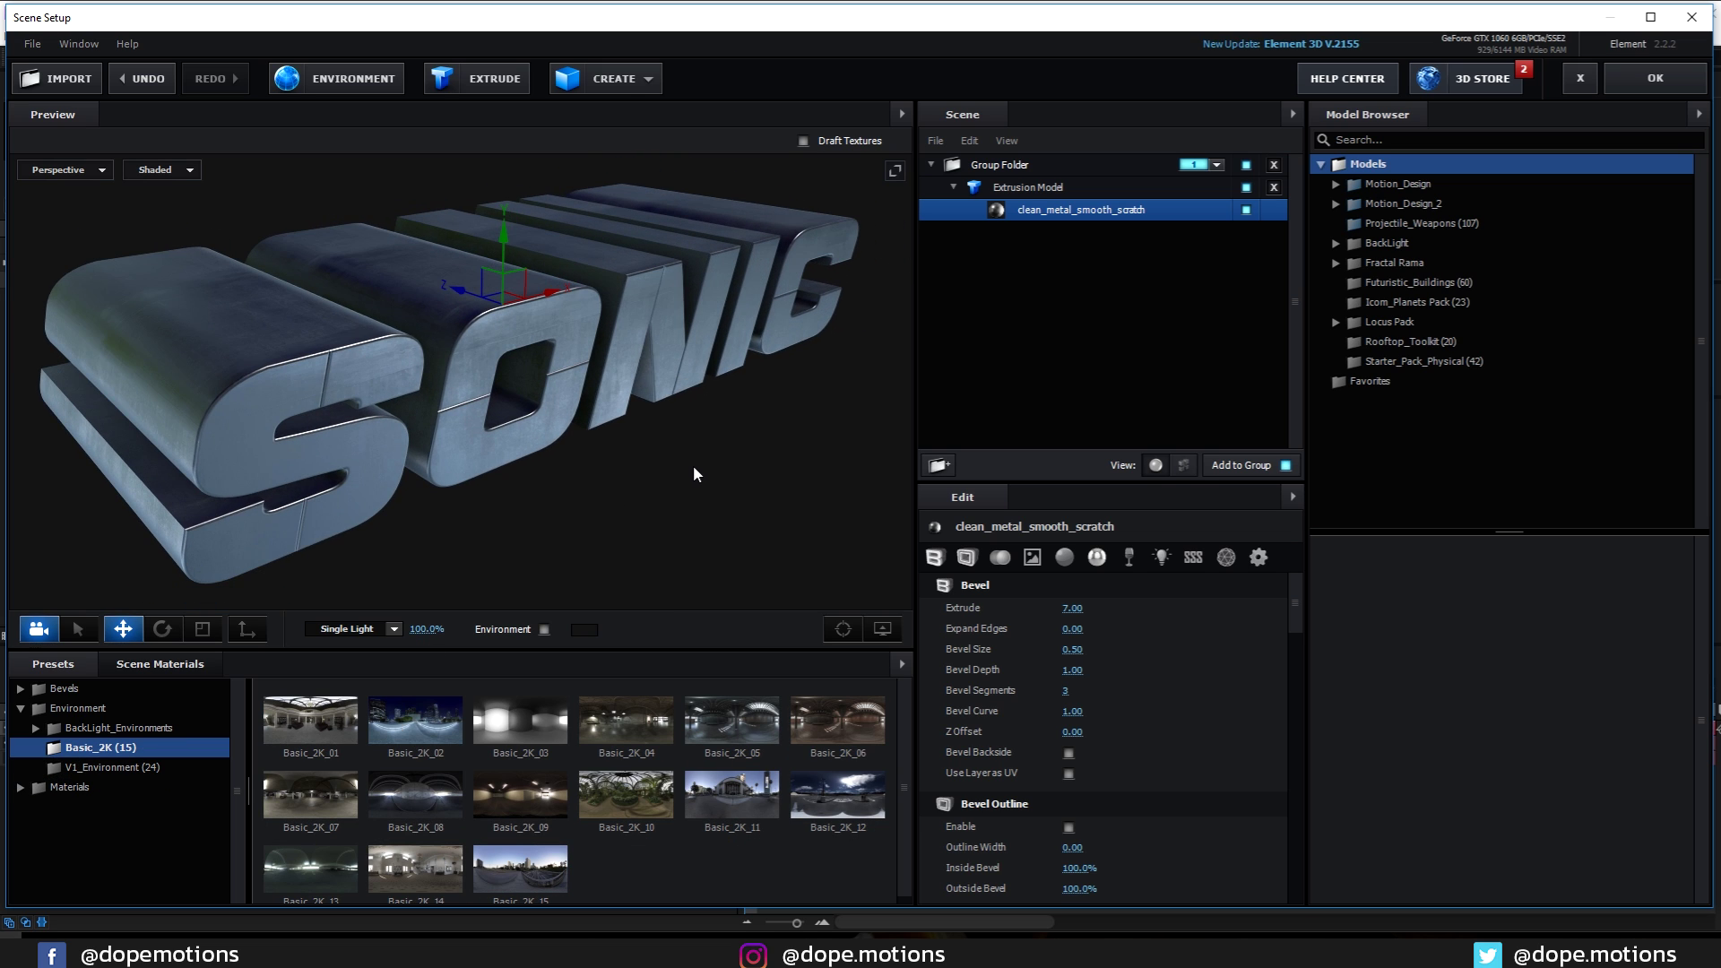
pyautogui.moveTo(480, 485); pyautogui.dragTo(556, 448)
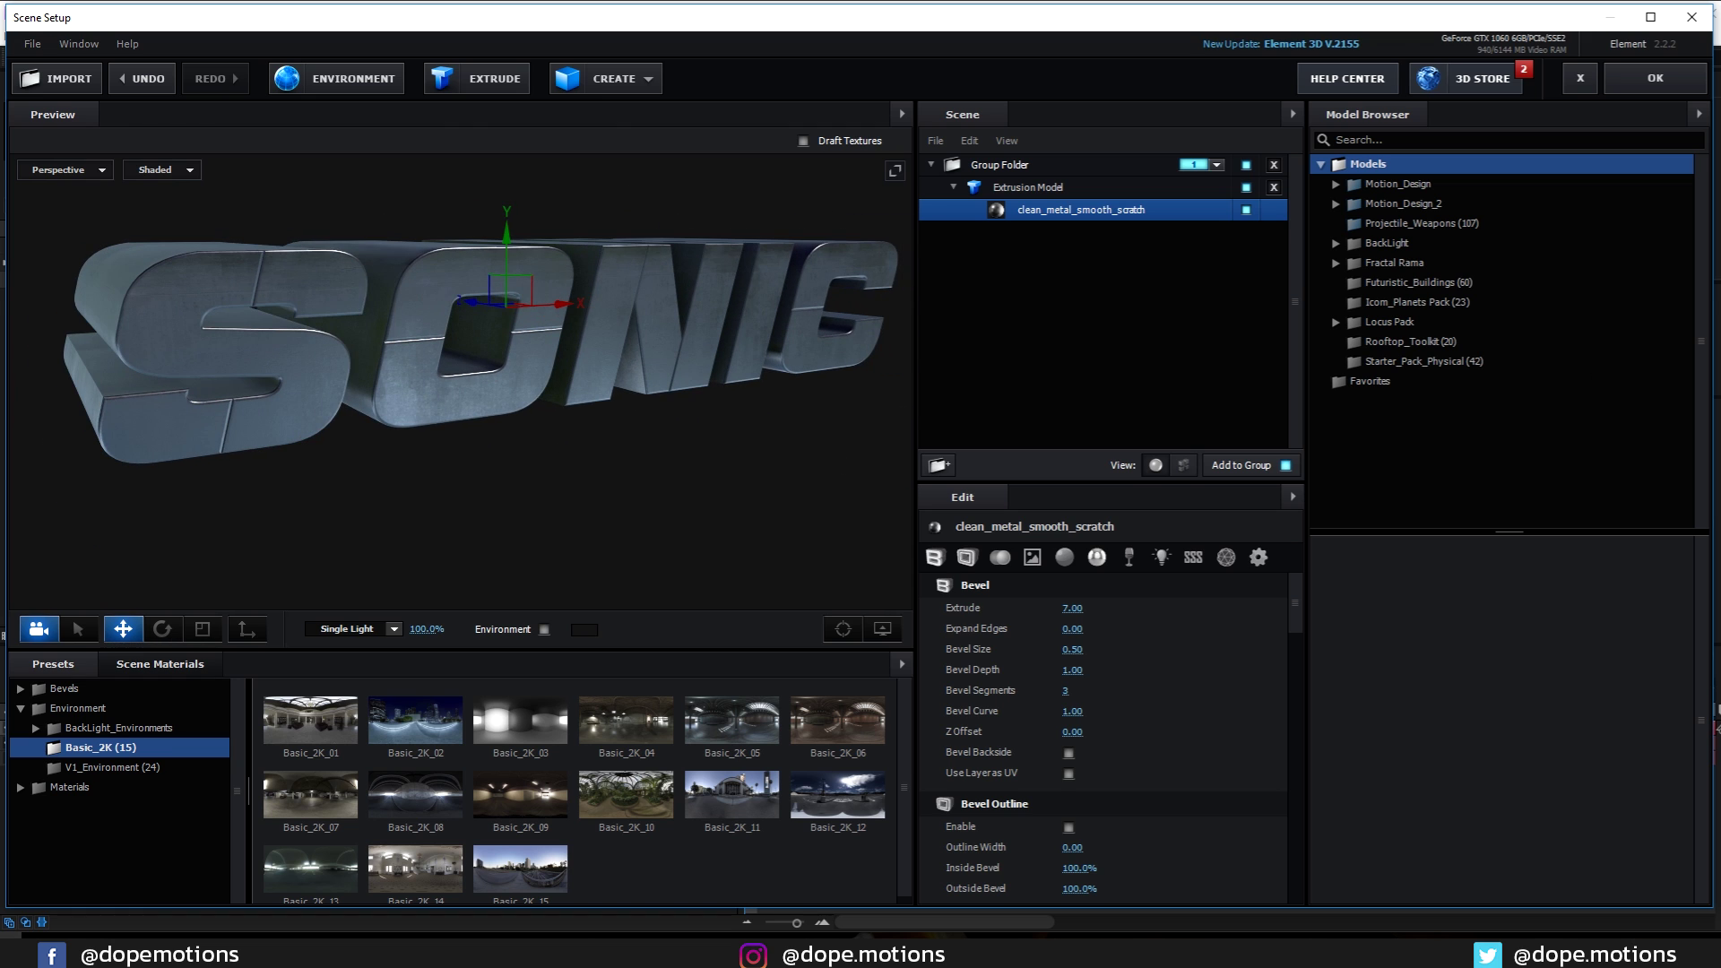
# Accept the 3D scene, move the E3d layer below Saber, and hide Saber
pyautogui.click(1656, 78)
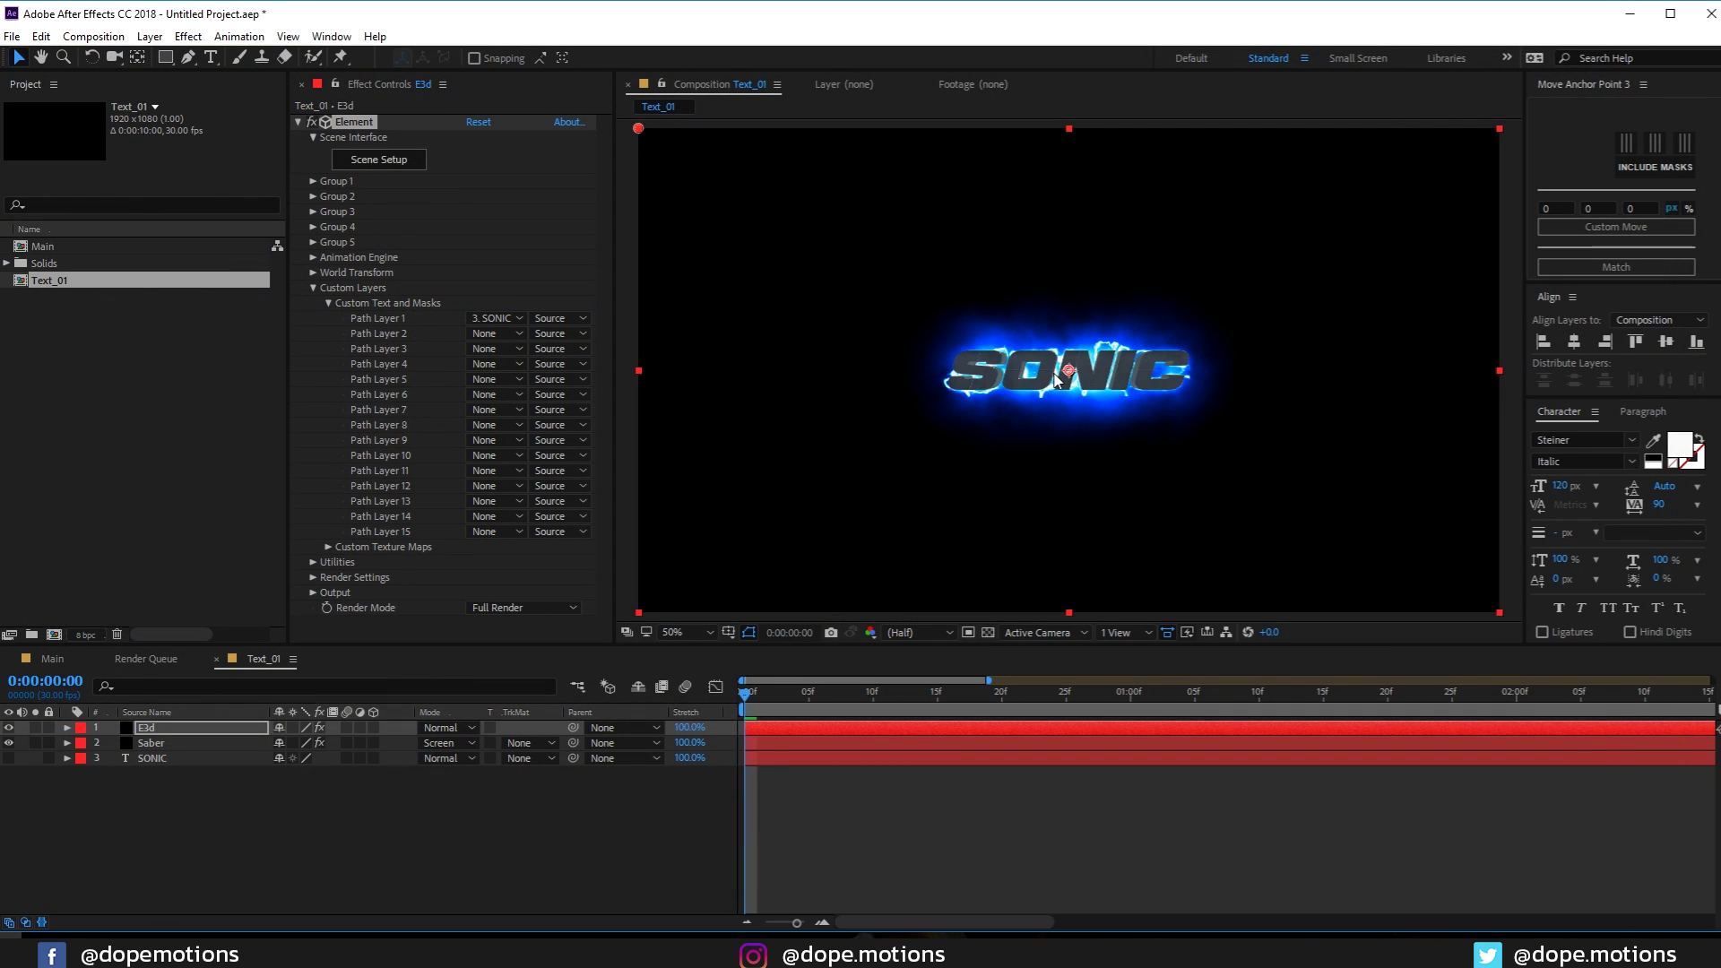
pyautogui.click(159, 726)
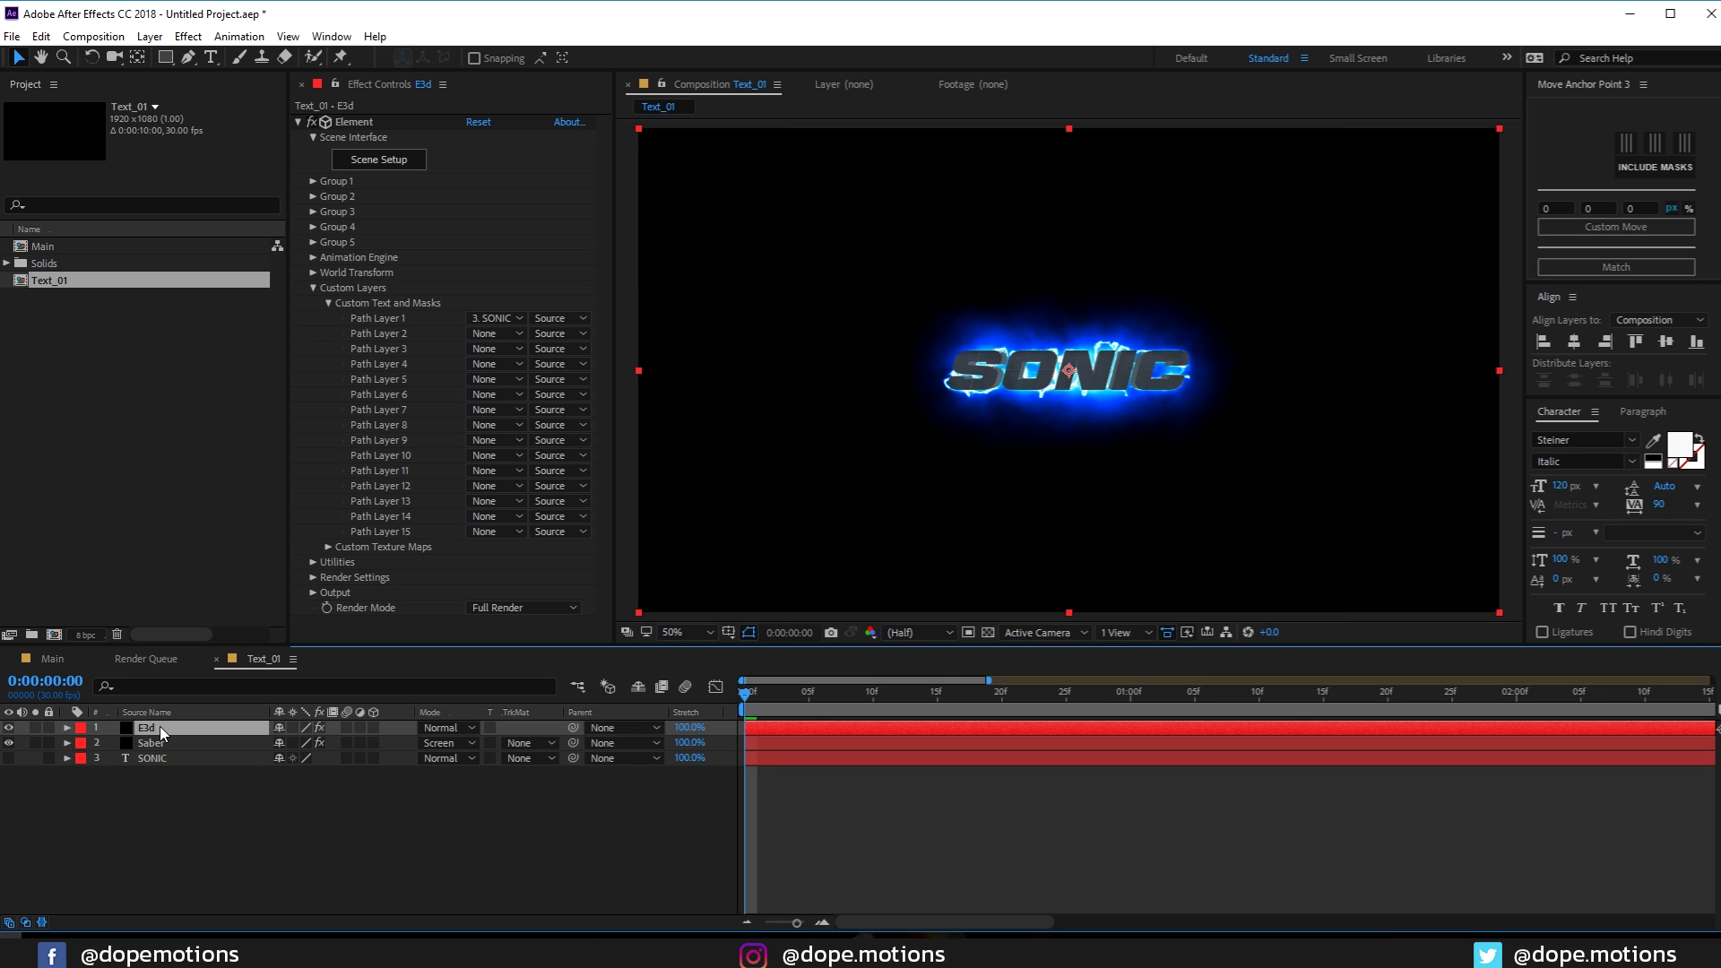
pyautogui.keyDown('ctrl'); pyautogui.click(163, 741); pyautogui.keyUp('ctrl')
pyautogui.moveTo(163, 740); pyautogui.dragTo(183, 753)
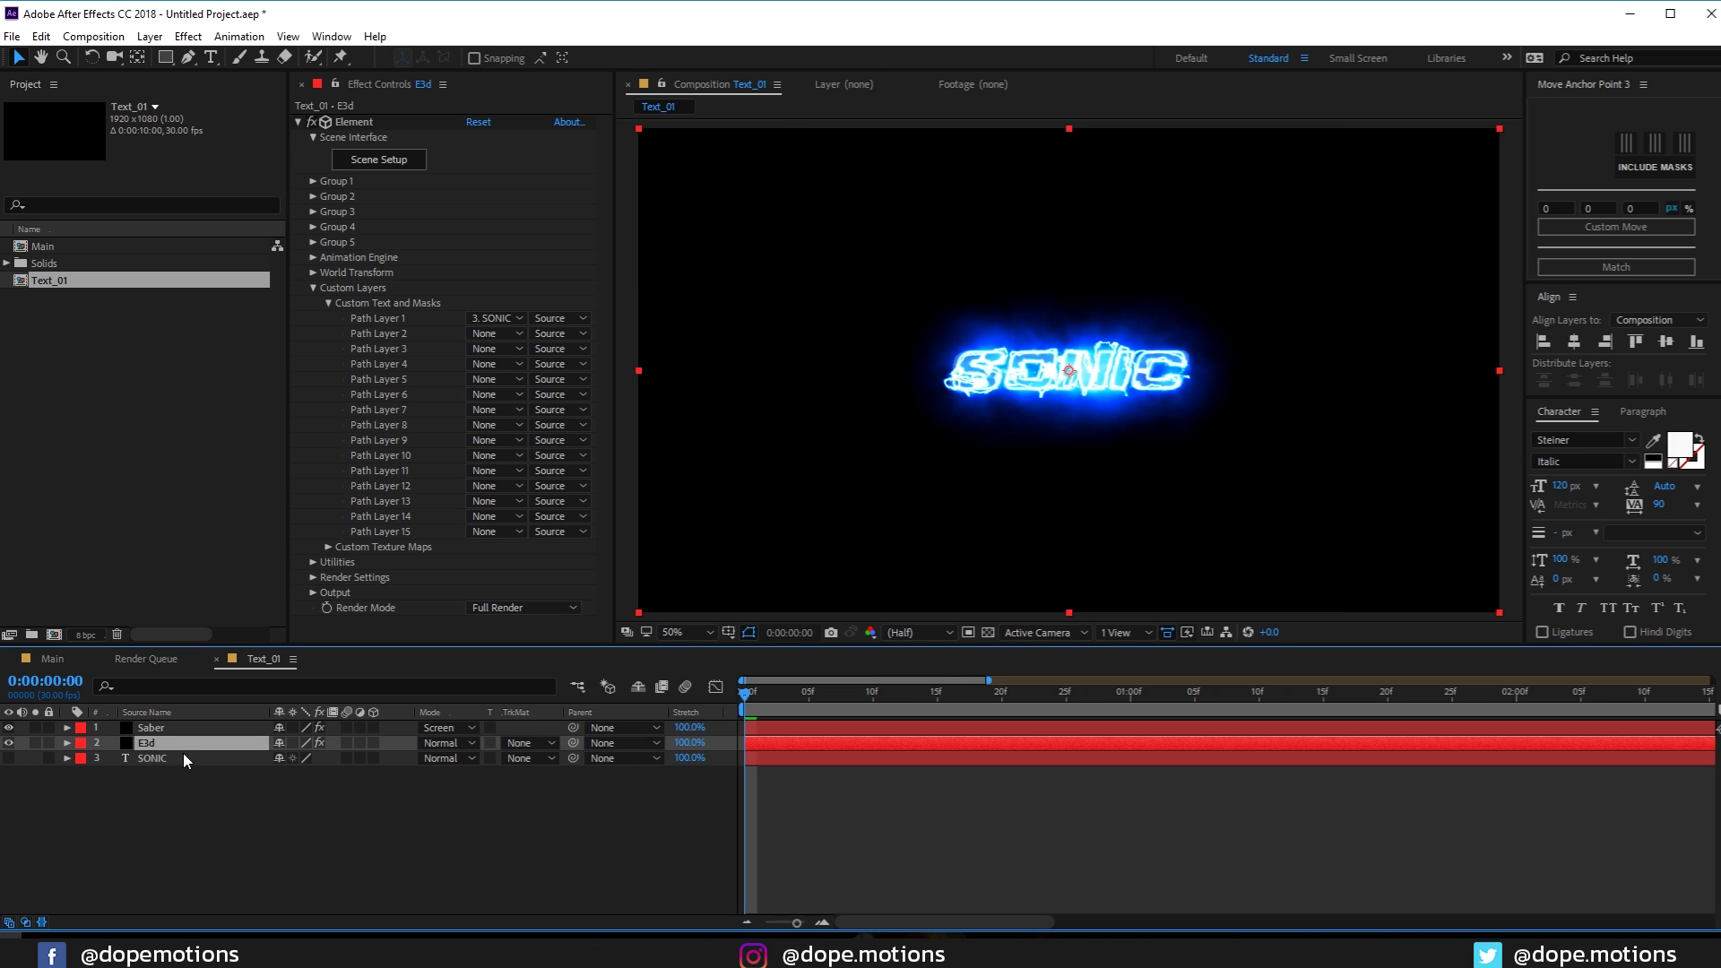
pyautogui.click(9, 742)
pyautogui.click(8, 727)
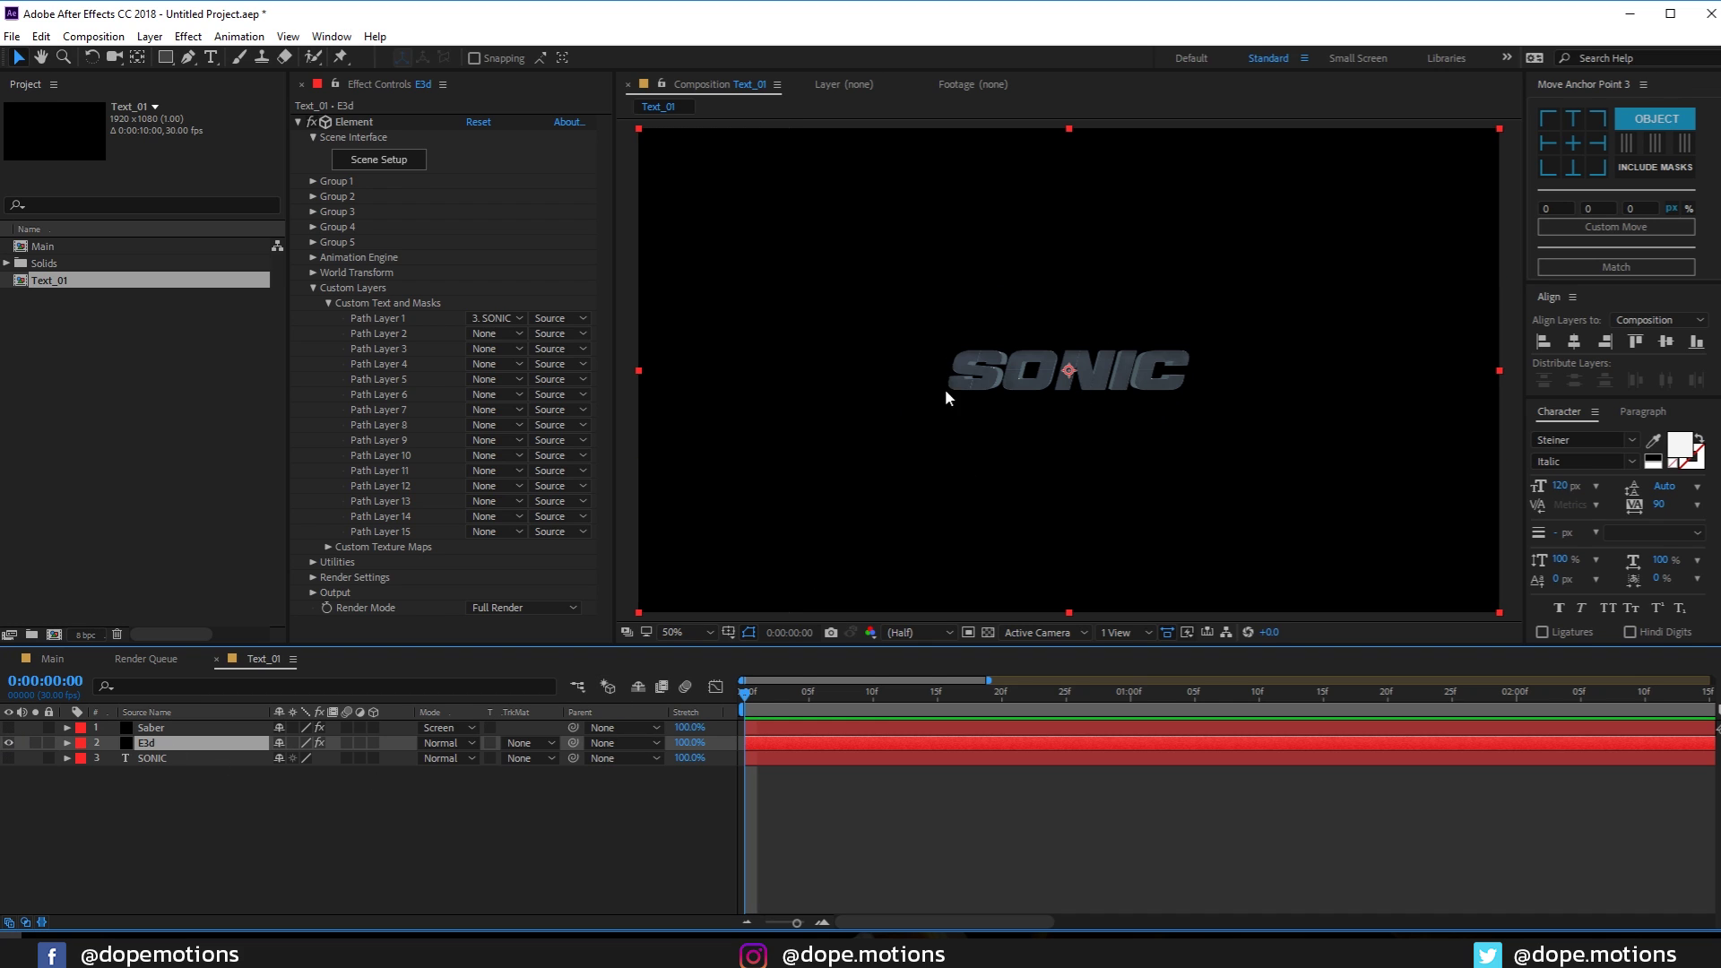
# Enable ambient occlusion in E3d Render Settings with AO Mode set to Ray-Traced
pyautogui.click(313, 289)
pyautogui.click(313, 319)
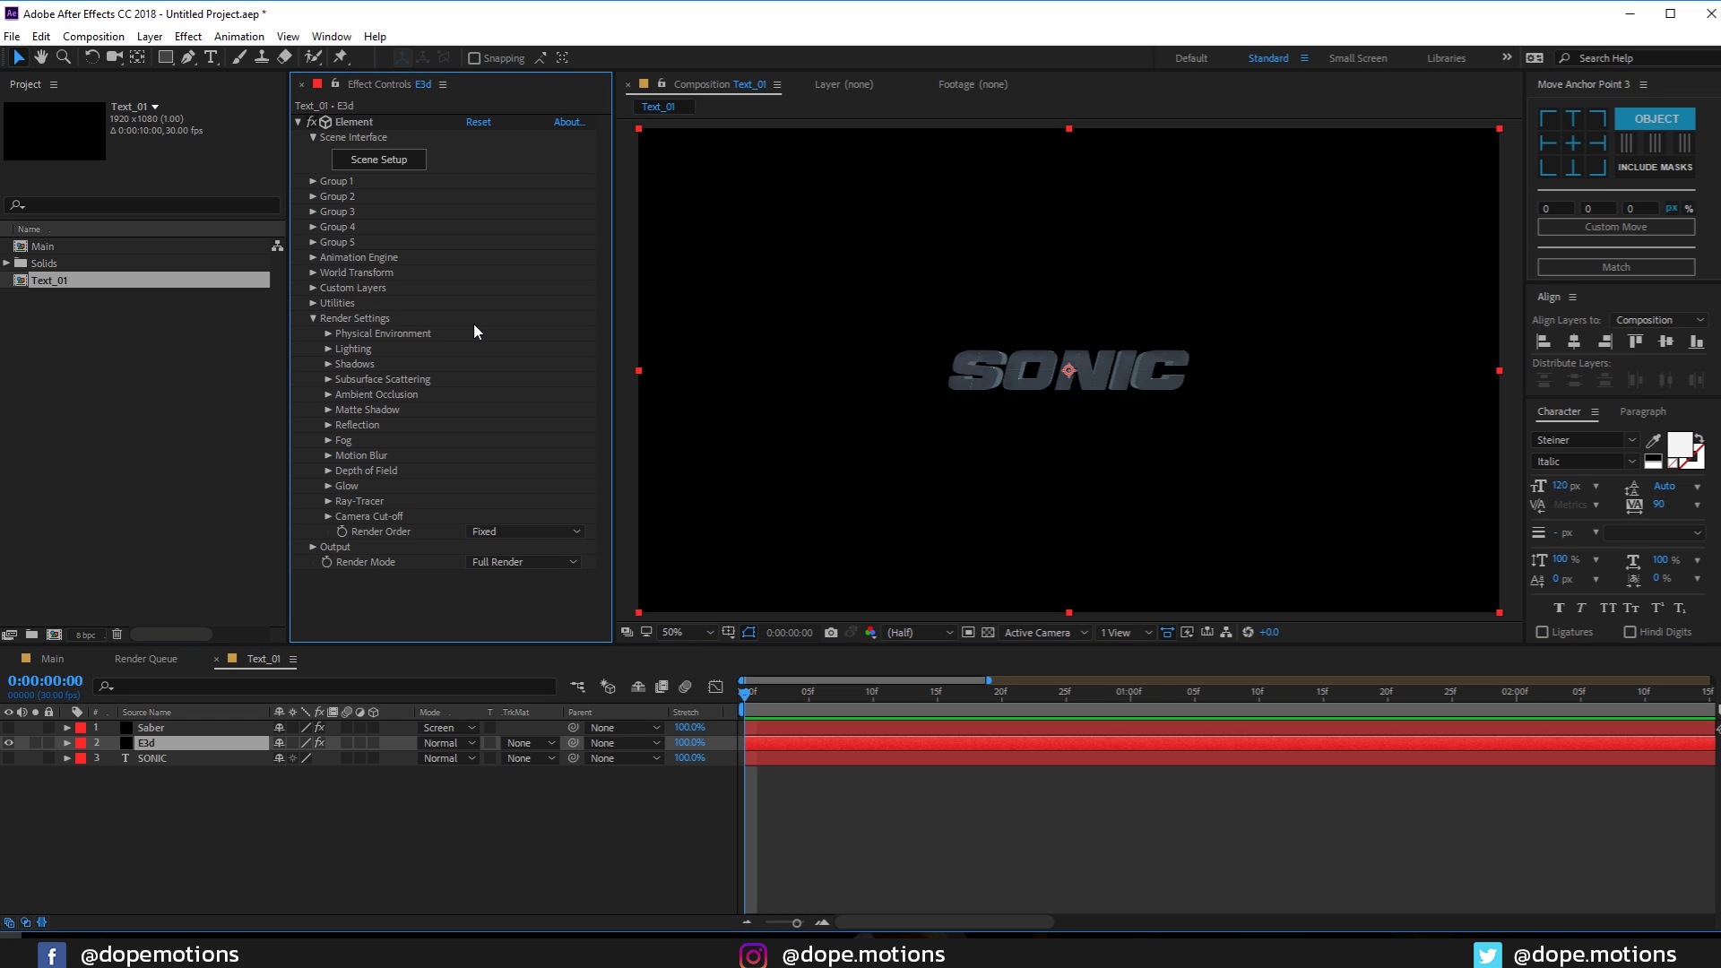
pyautogui.click(328, 394)
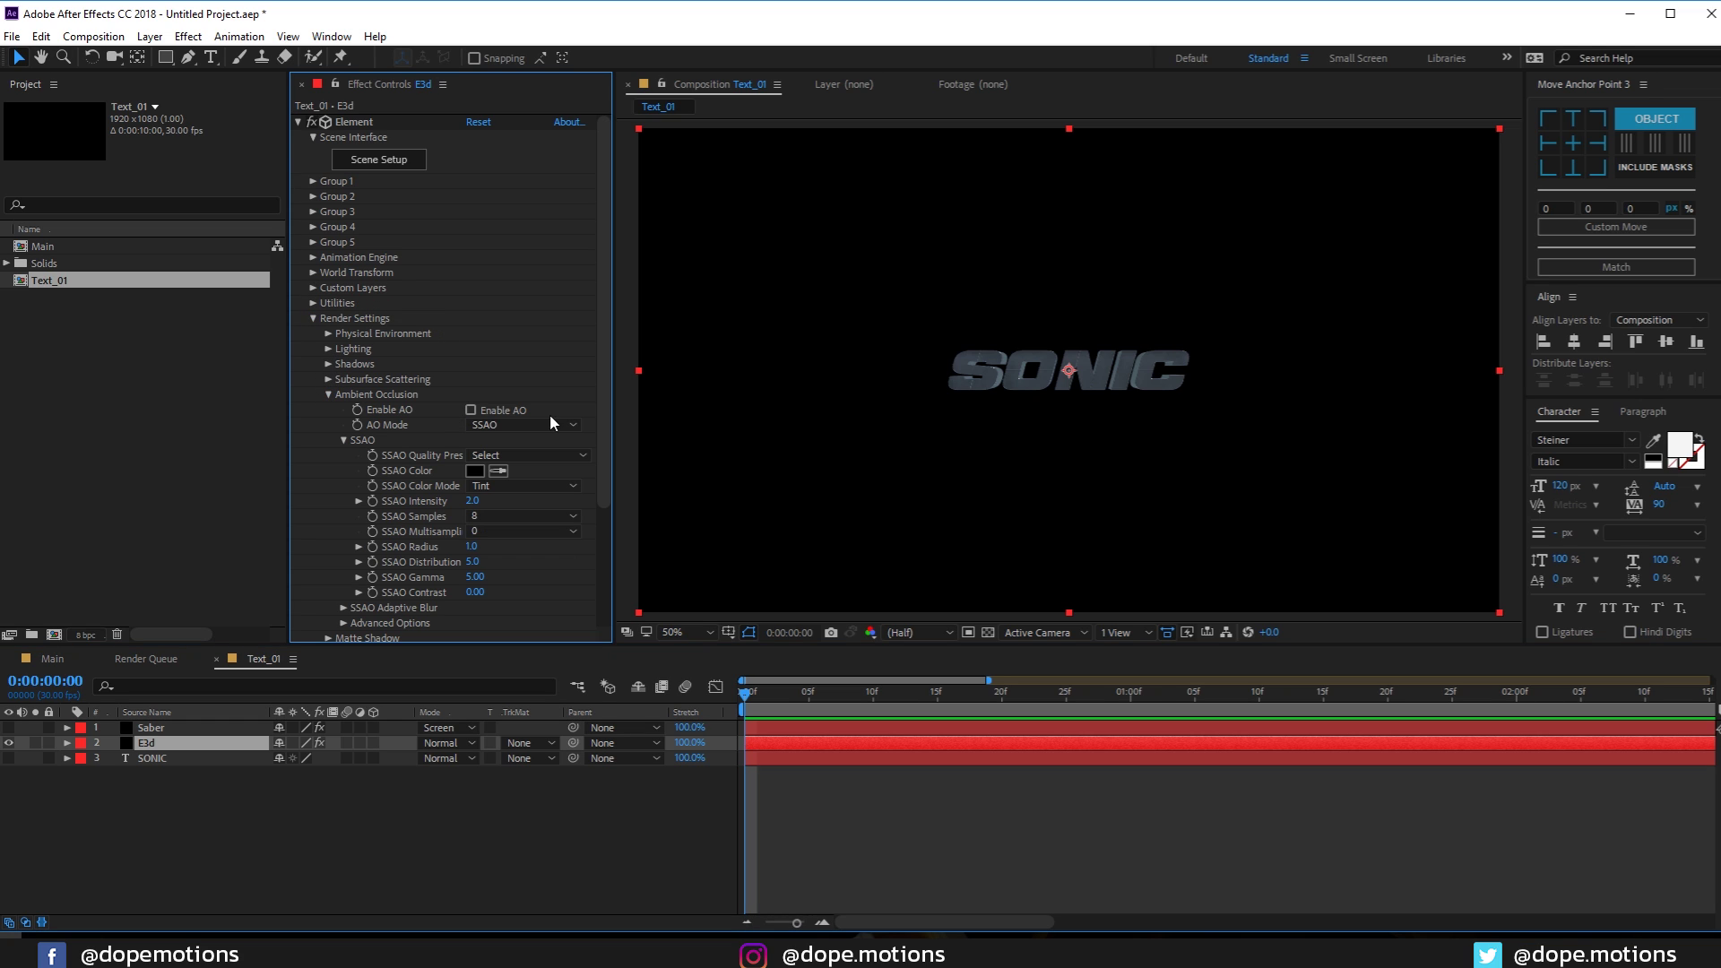
pyautogui.click(471, 411)
pyautogui.click(524, 425)
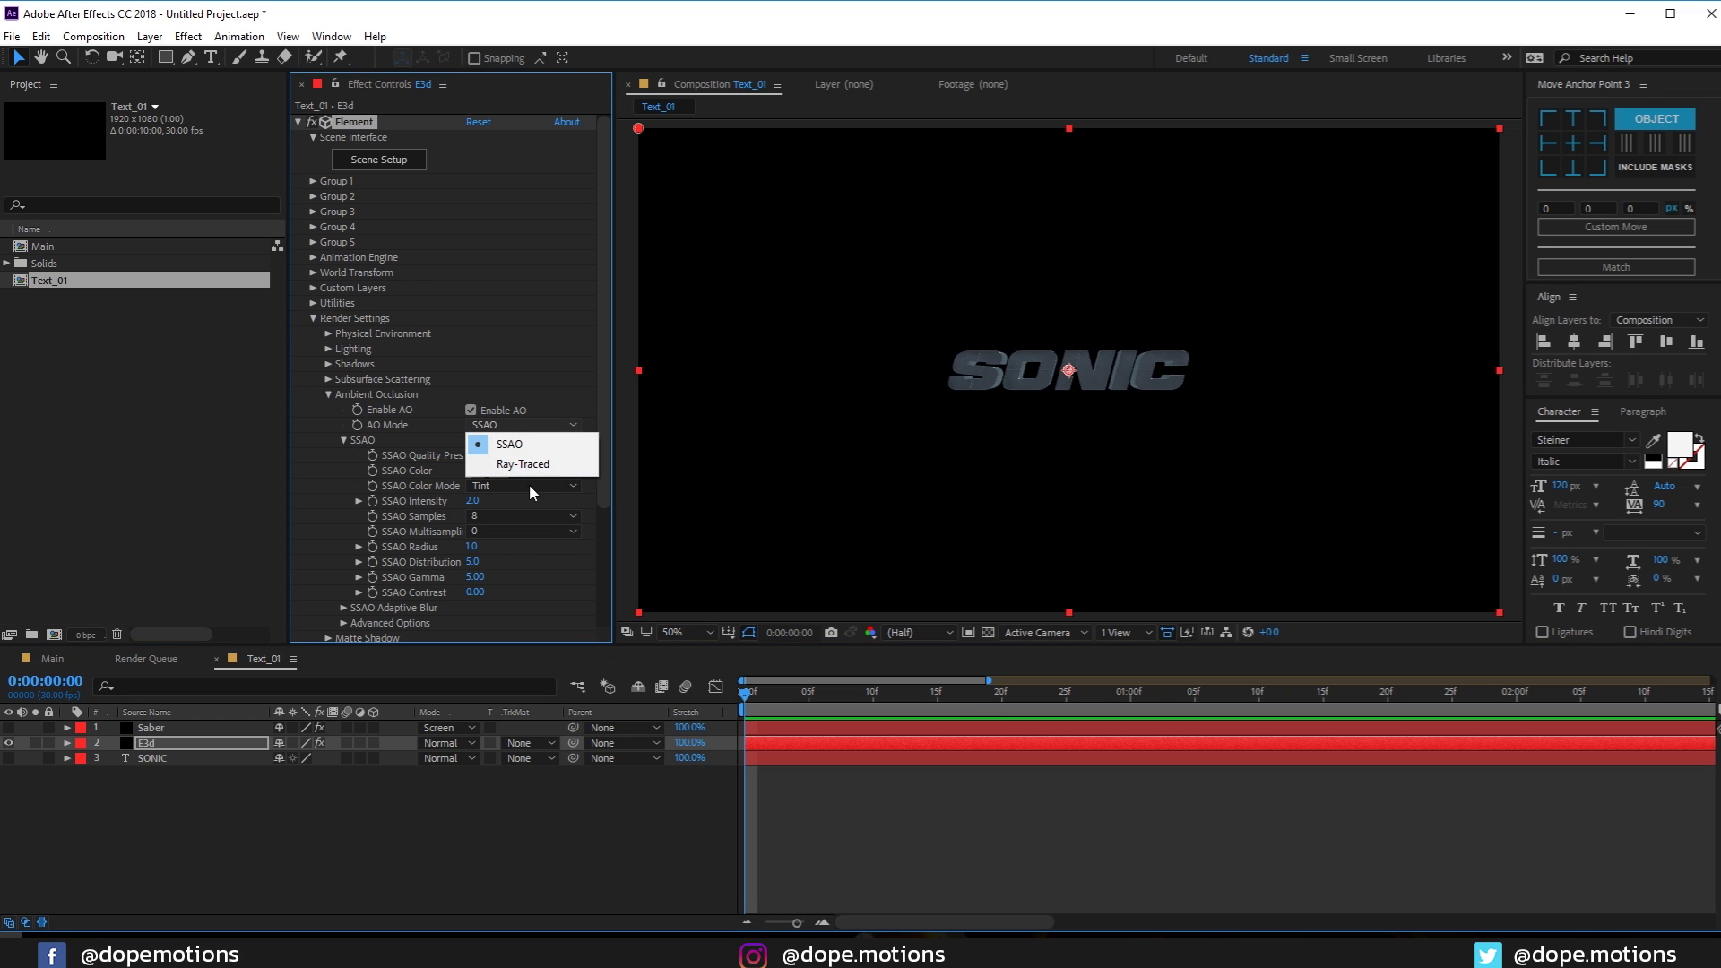
pyautogui.click(529, 465)
pyautogui.press('/')
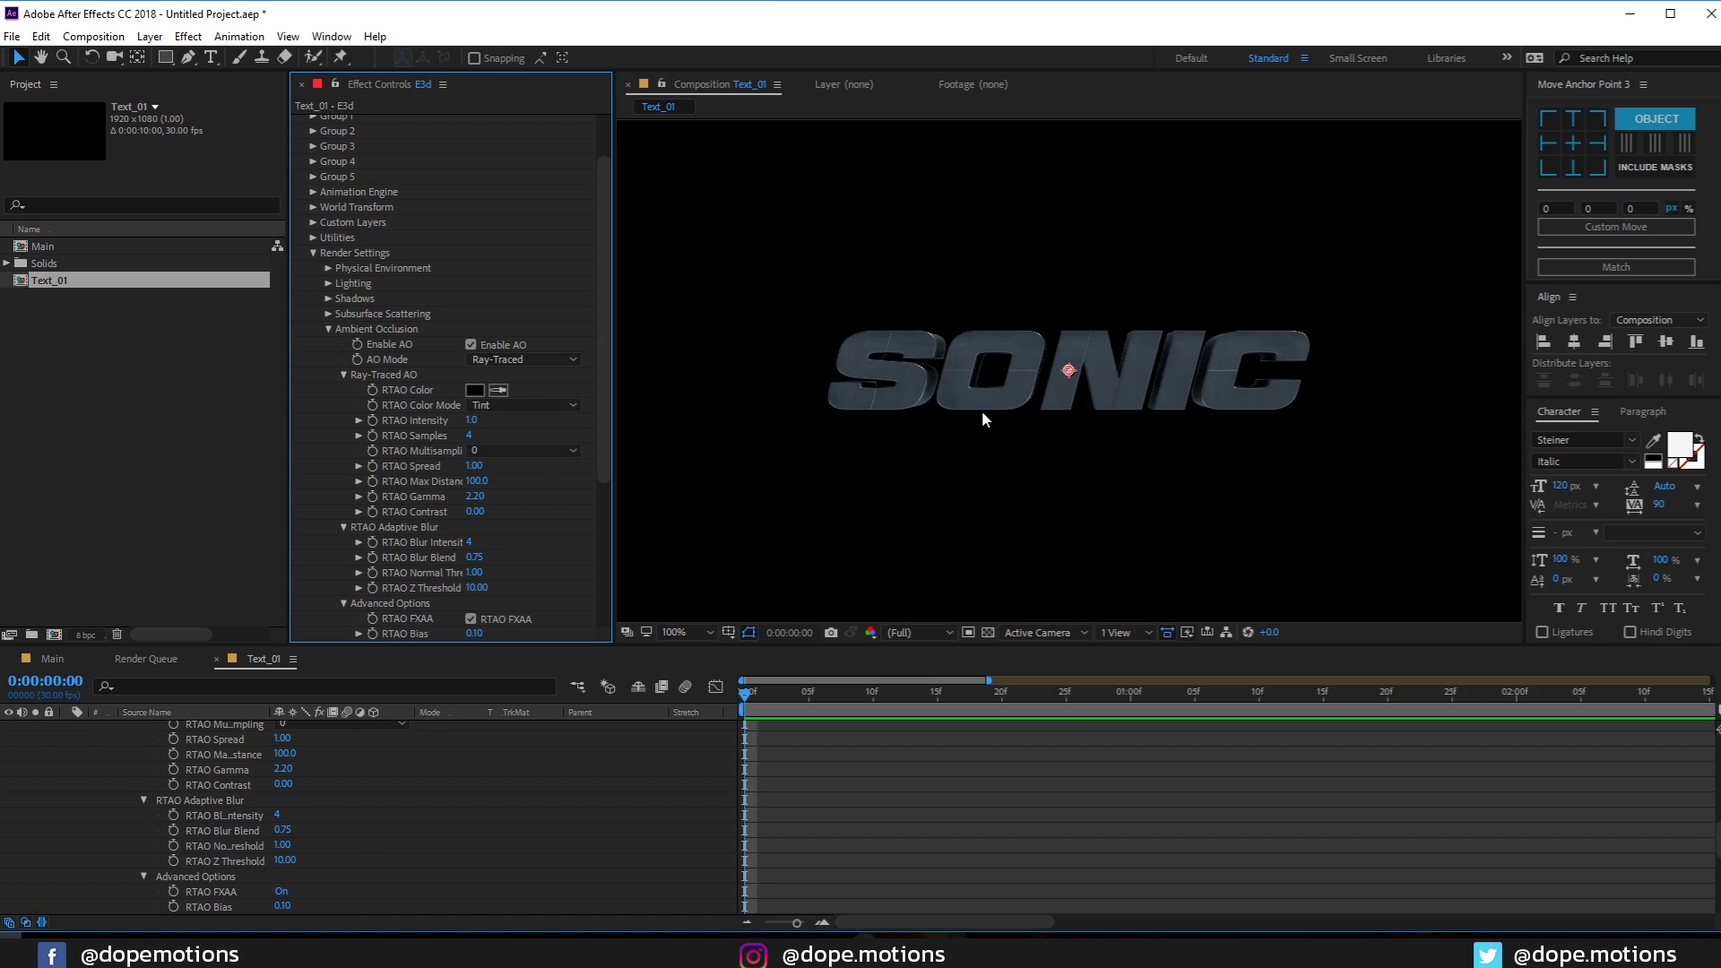
pyautogui.click(309, 247)
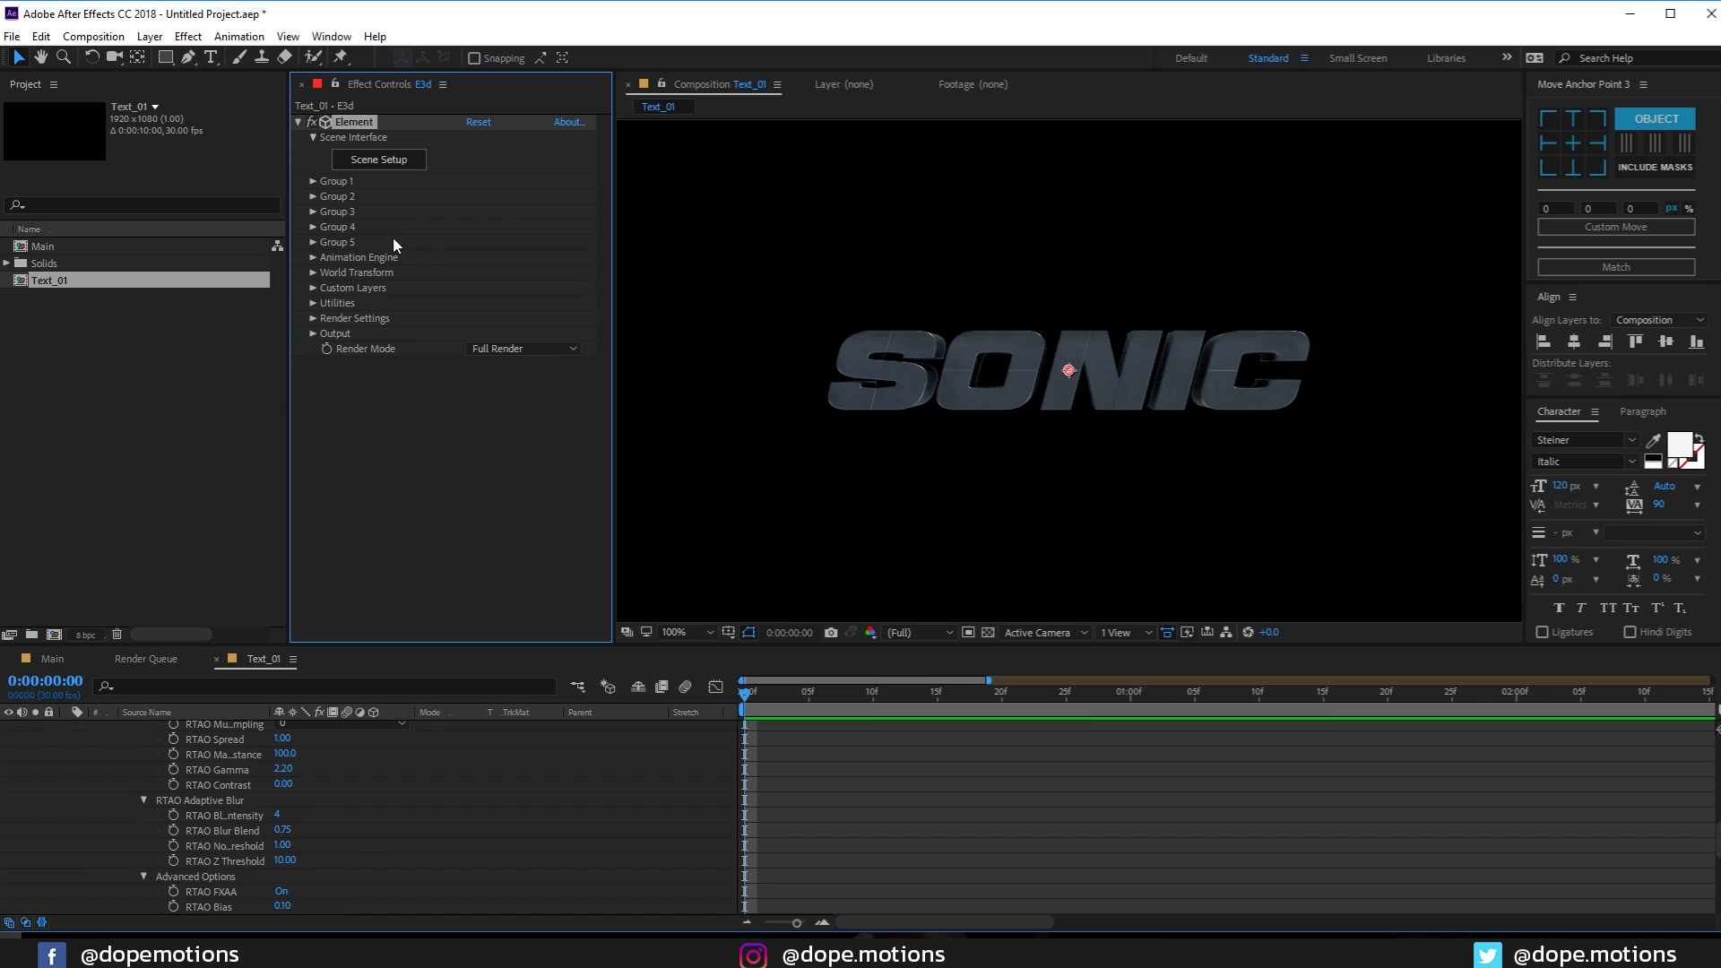
# Set the SONIC Bevel extrusion to 12.00 in Scene Setup and accept the scene
pyautogui.click(389, 161)
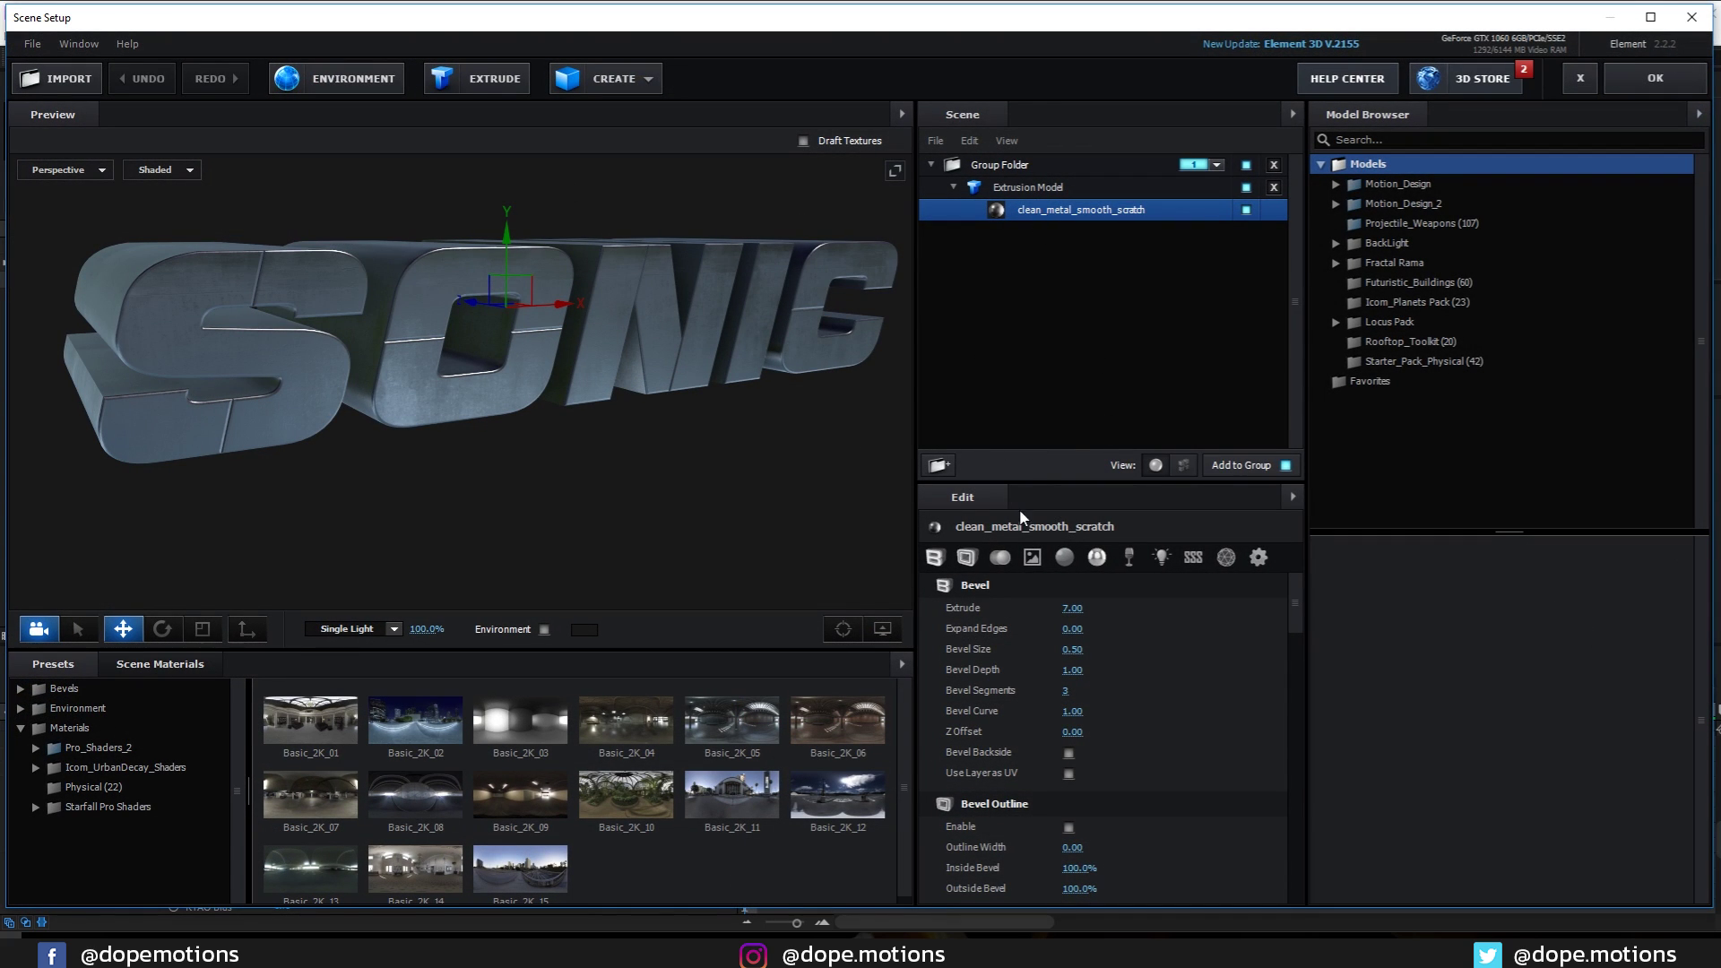
pyautogui.click(1072, 608)
pyautogui.write('12')
pyautogui.press('Return')
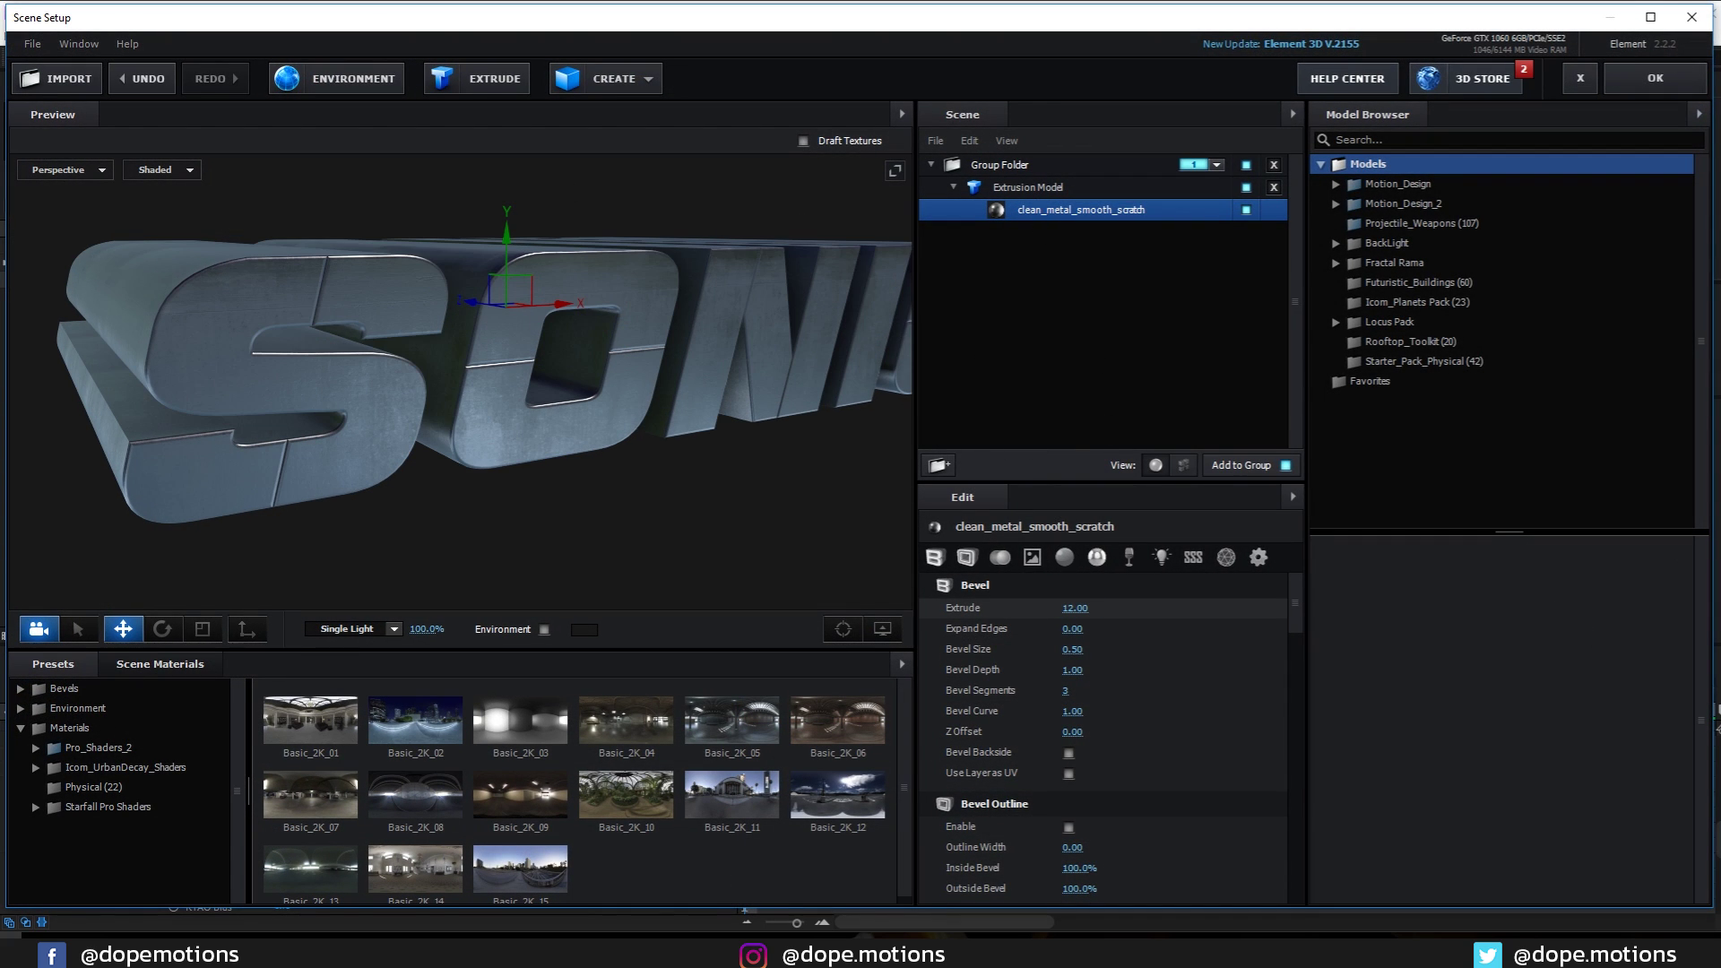
pyautogui.click(1665, 84)
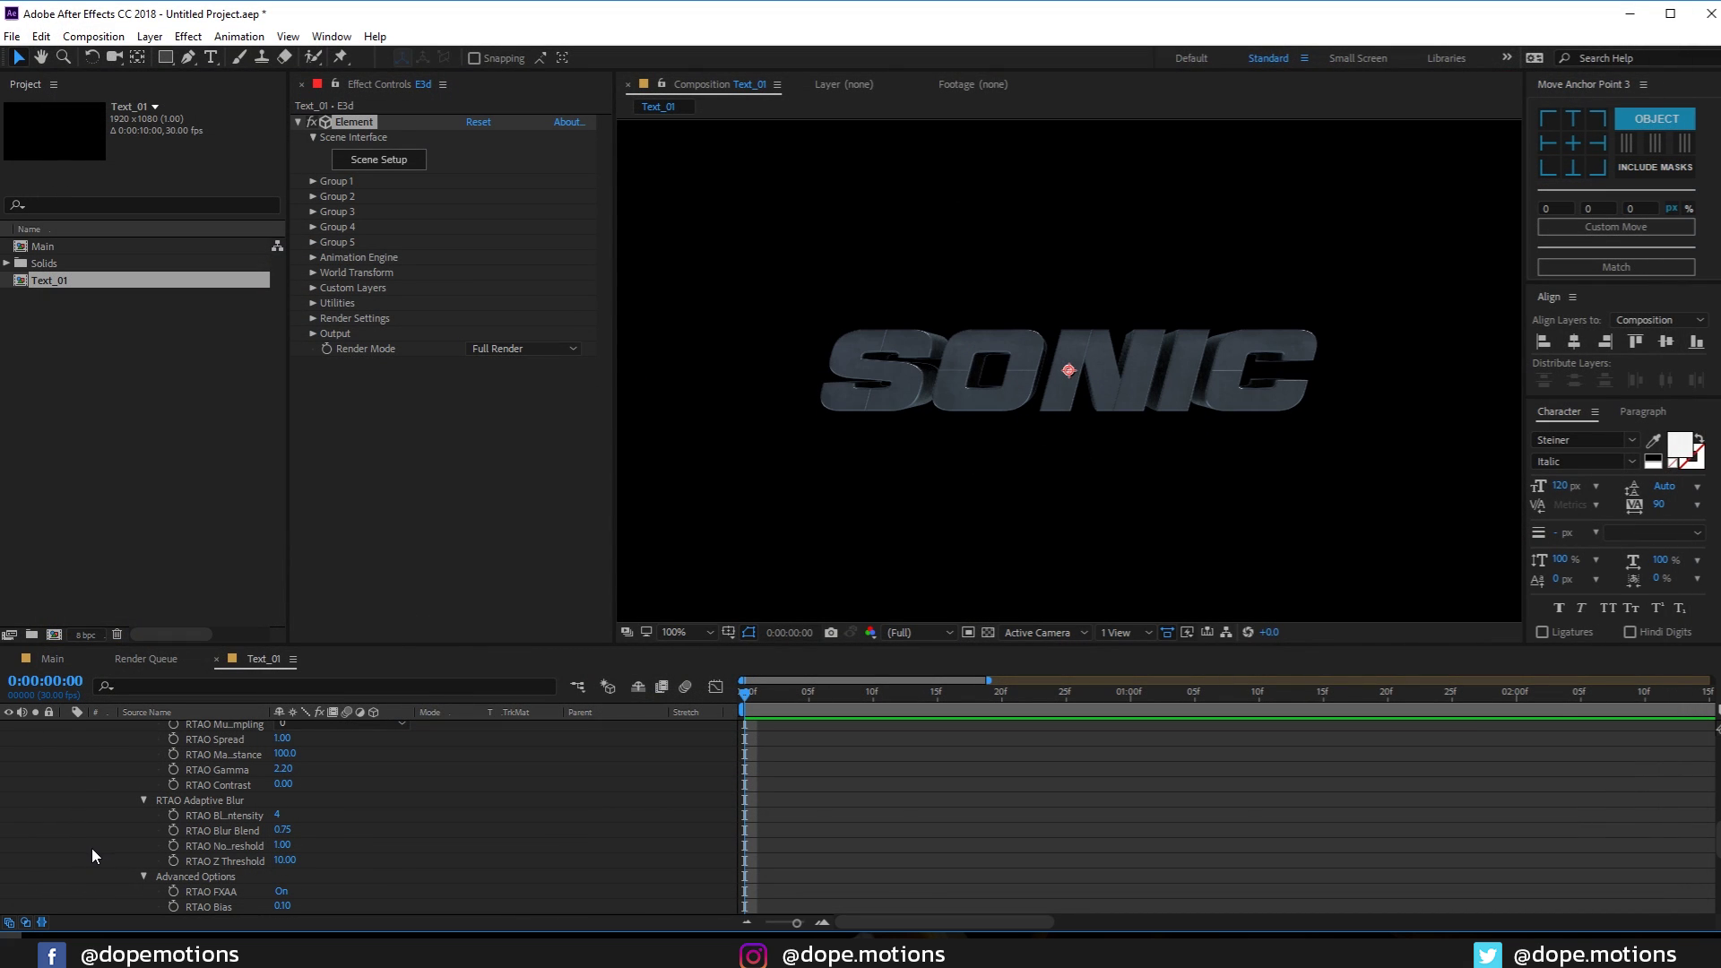
pyautogui.scroll(10, 98, 824)
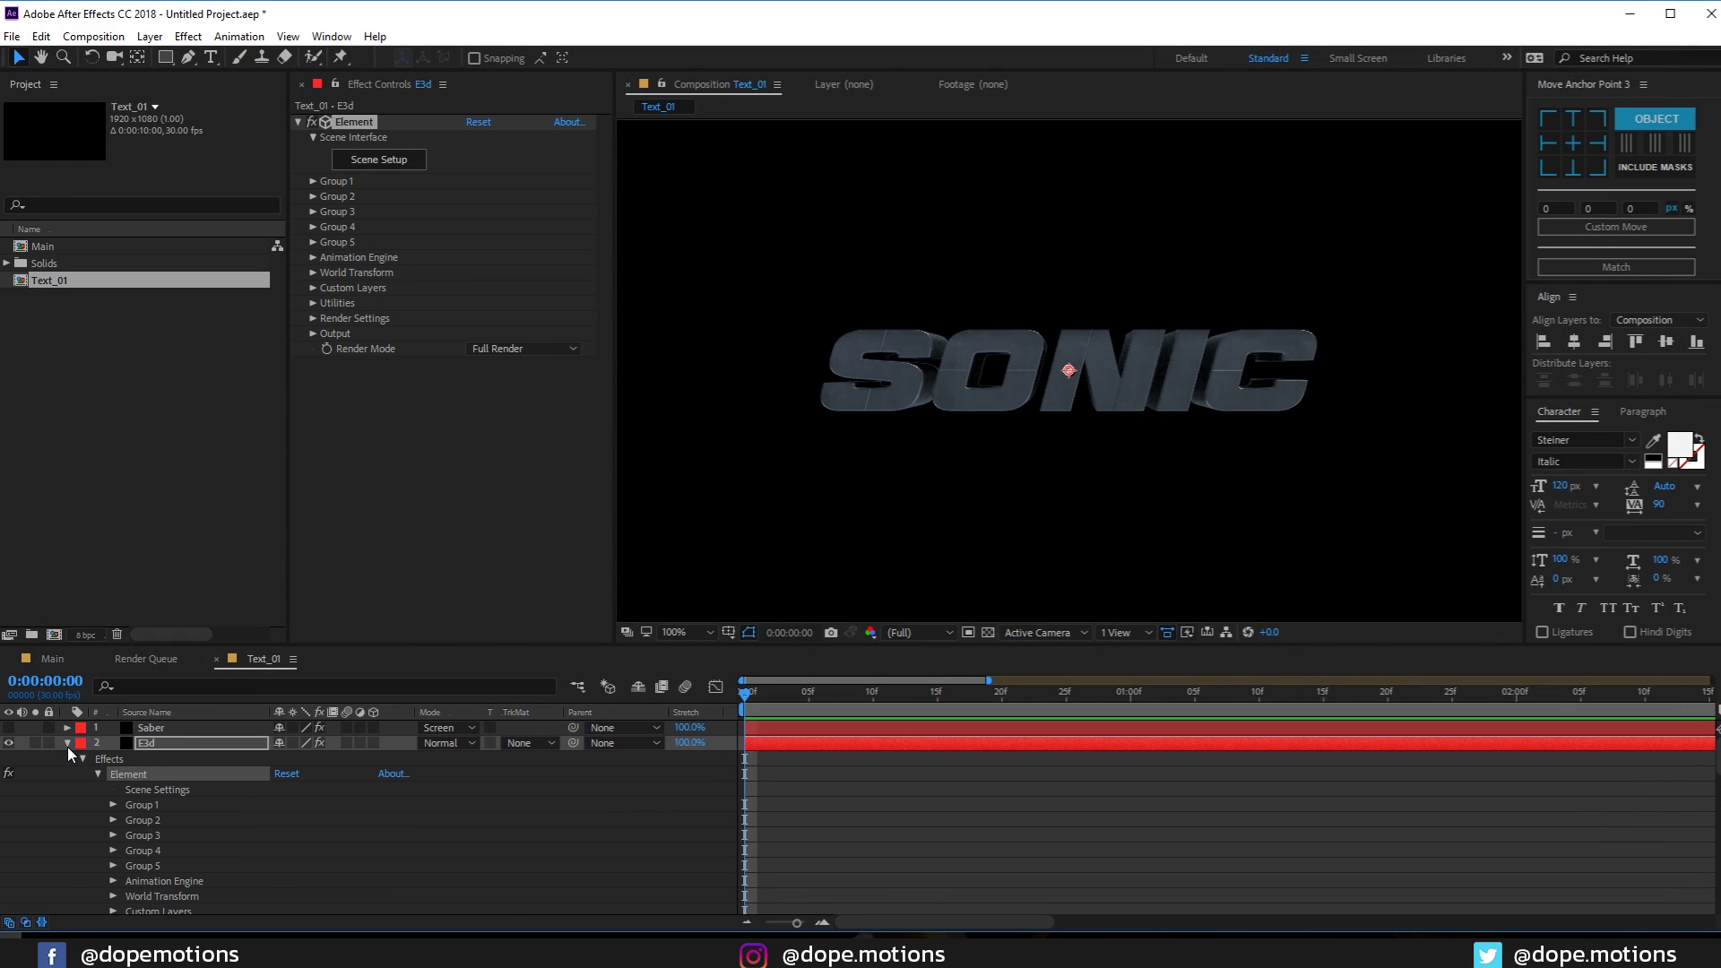
# Set the SONIC text layer's font size to 150 px
pyautogui.click(67, 743)
pyautogui.click(175, 758)
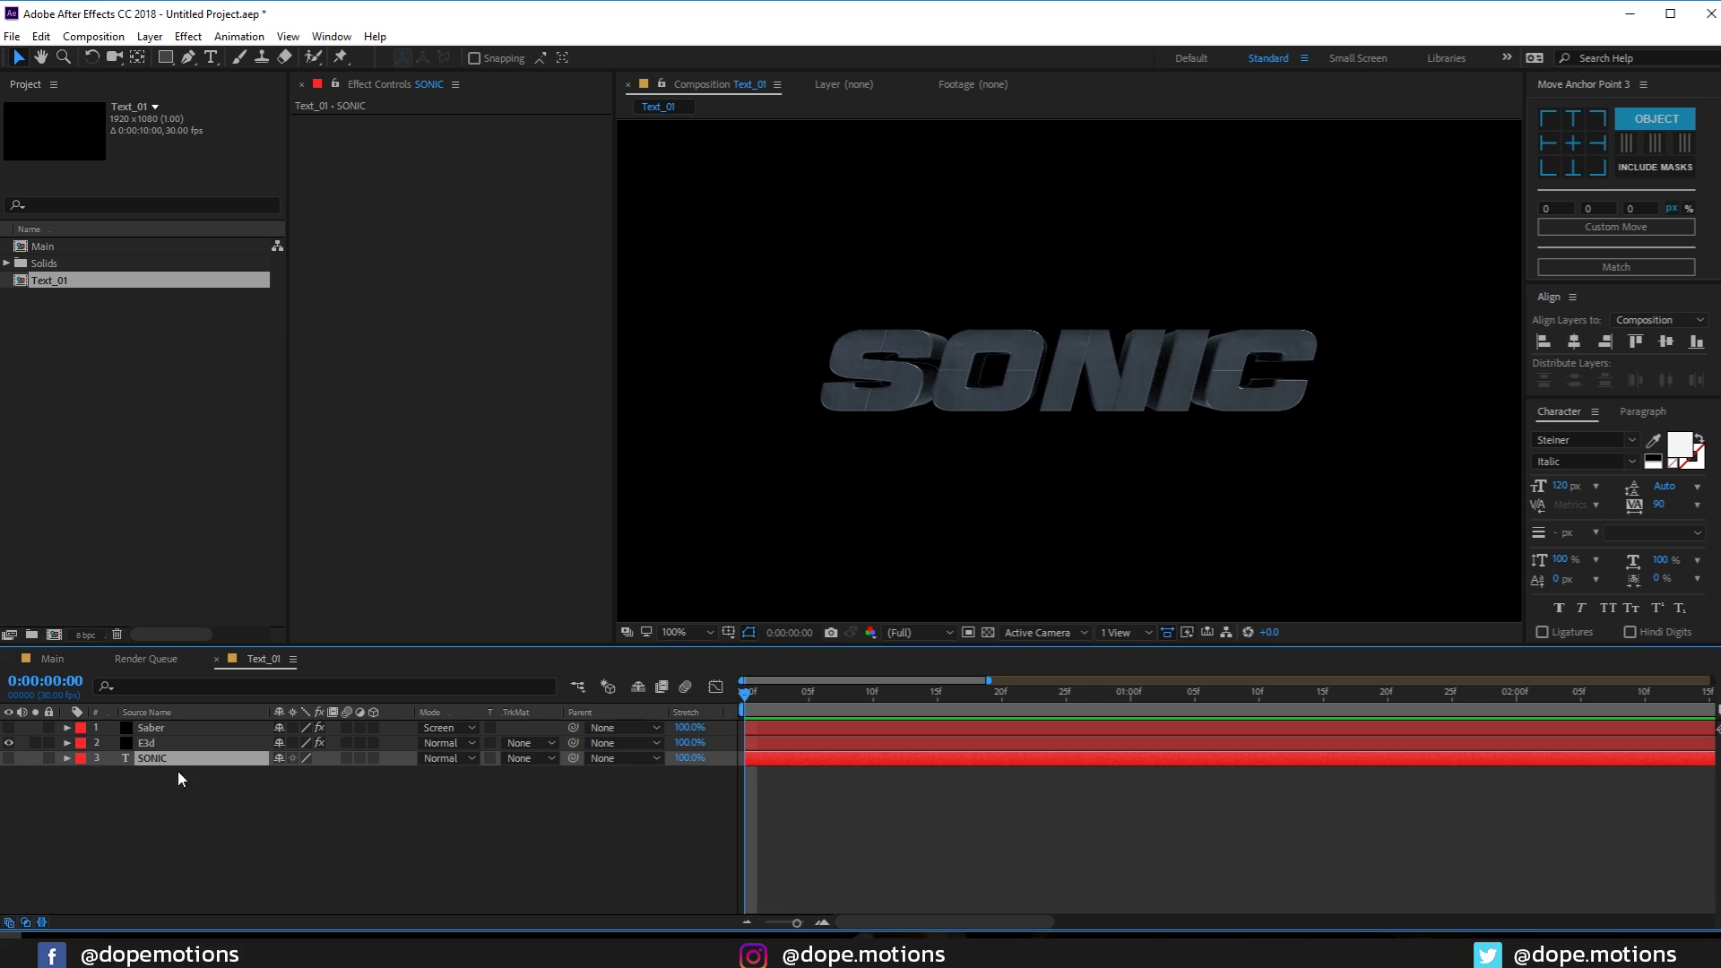
pyautogui.click(1562, 486)
pyautogui.write('150')
pyautogui.press('Return')
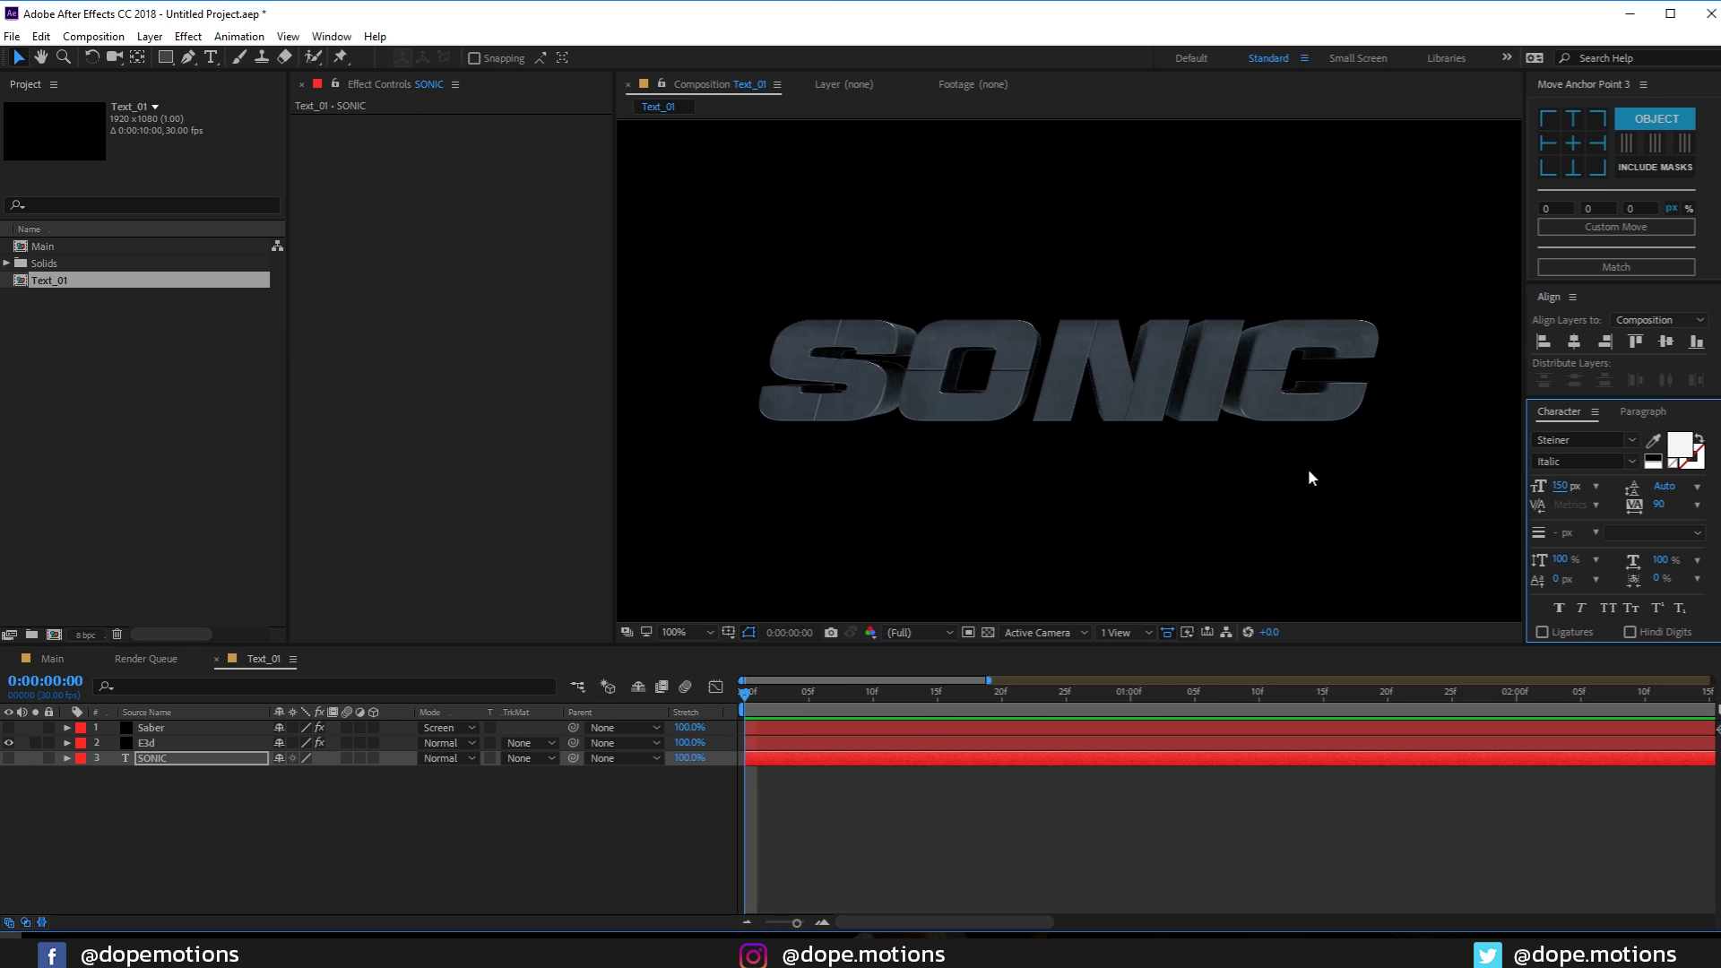
pyautogui.scroll(-2, 1255, 452)
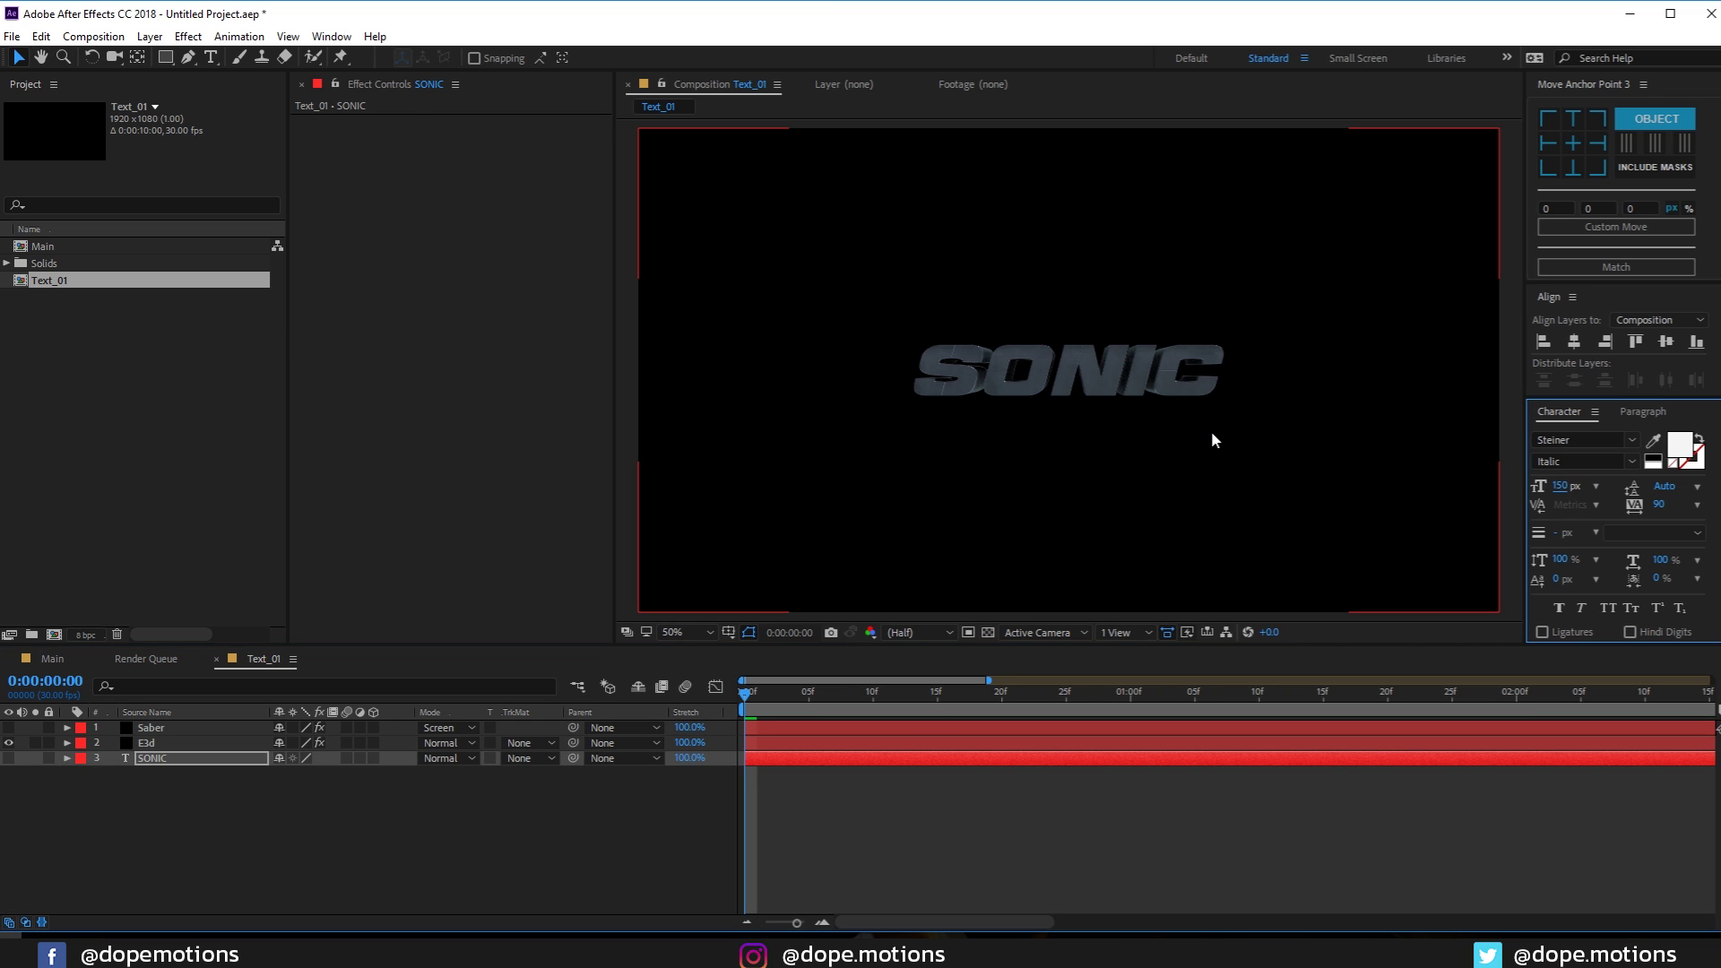
# Make Saber visible again and scale it to 105%, then nudge it to 106%
pyautogui.click(8, 726)
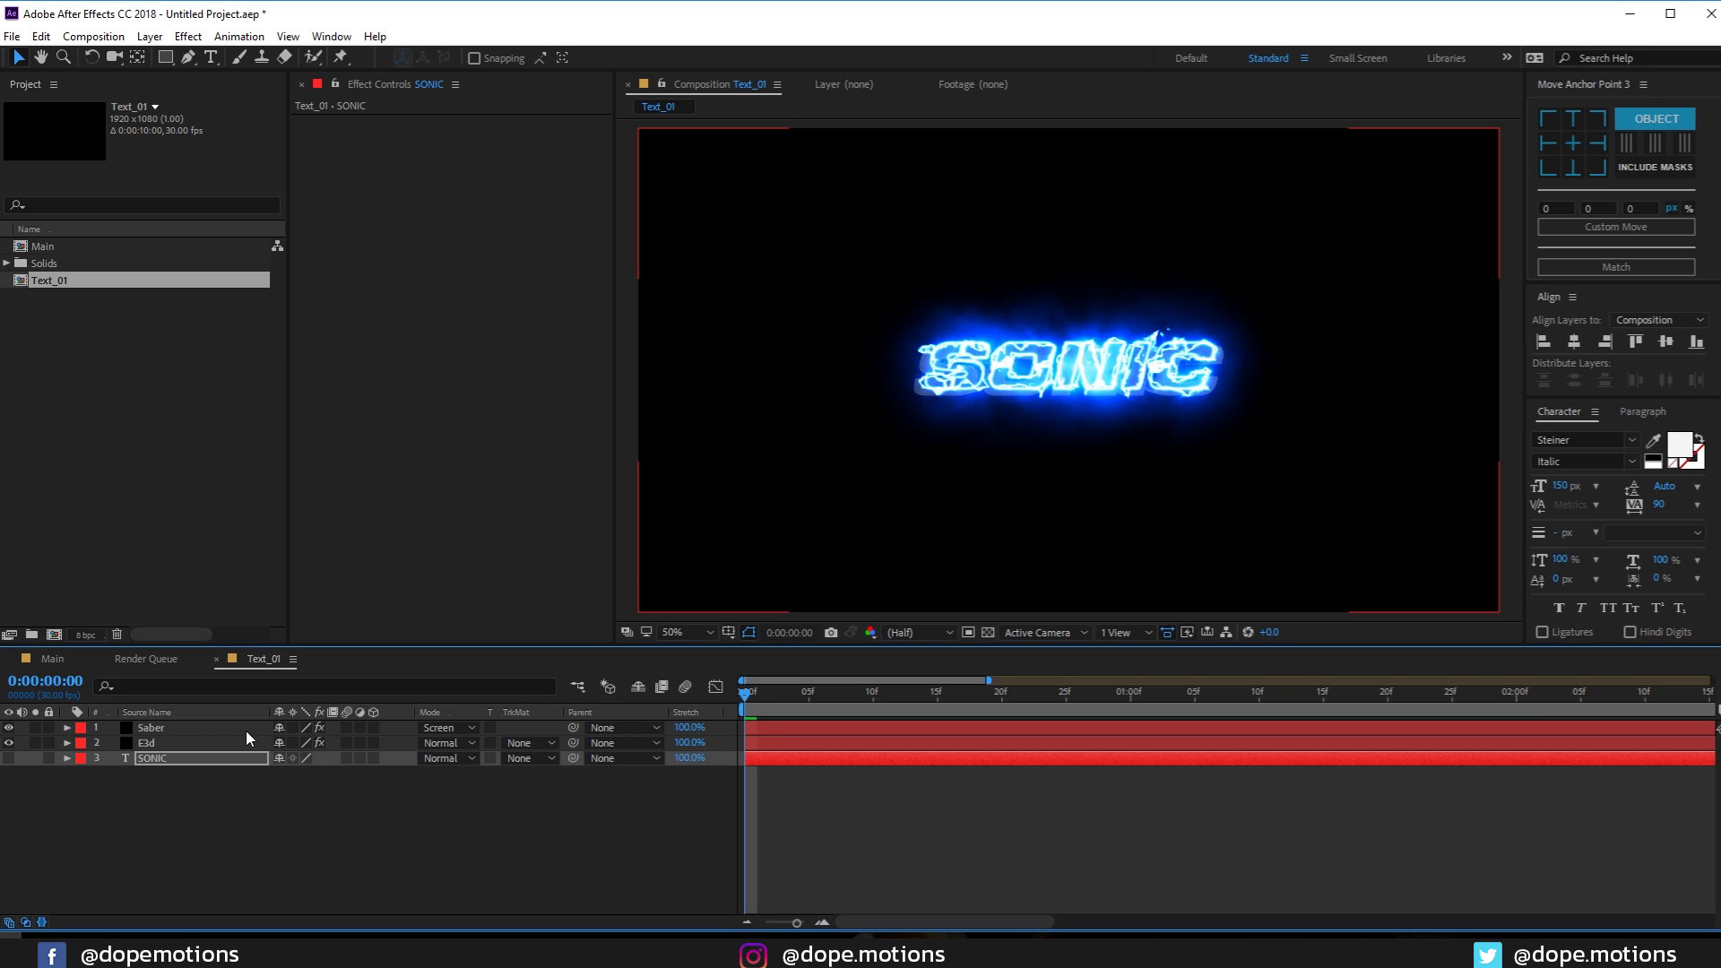
pyautogui.click(170, 726)
pyautogui.press('s')
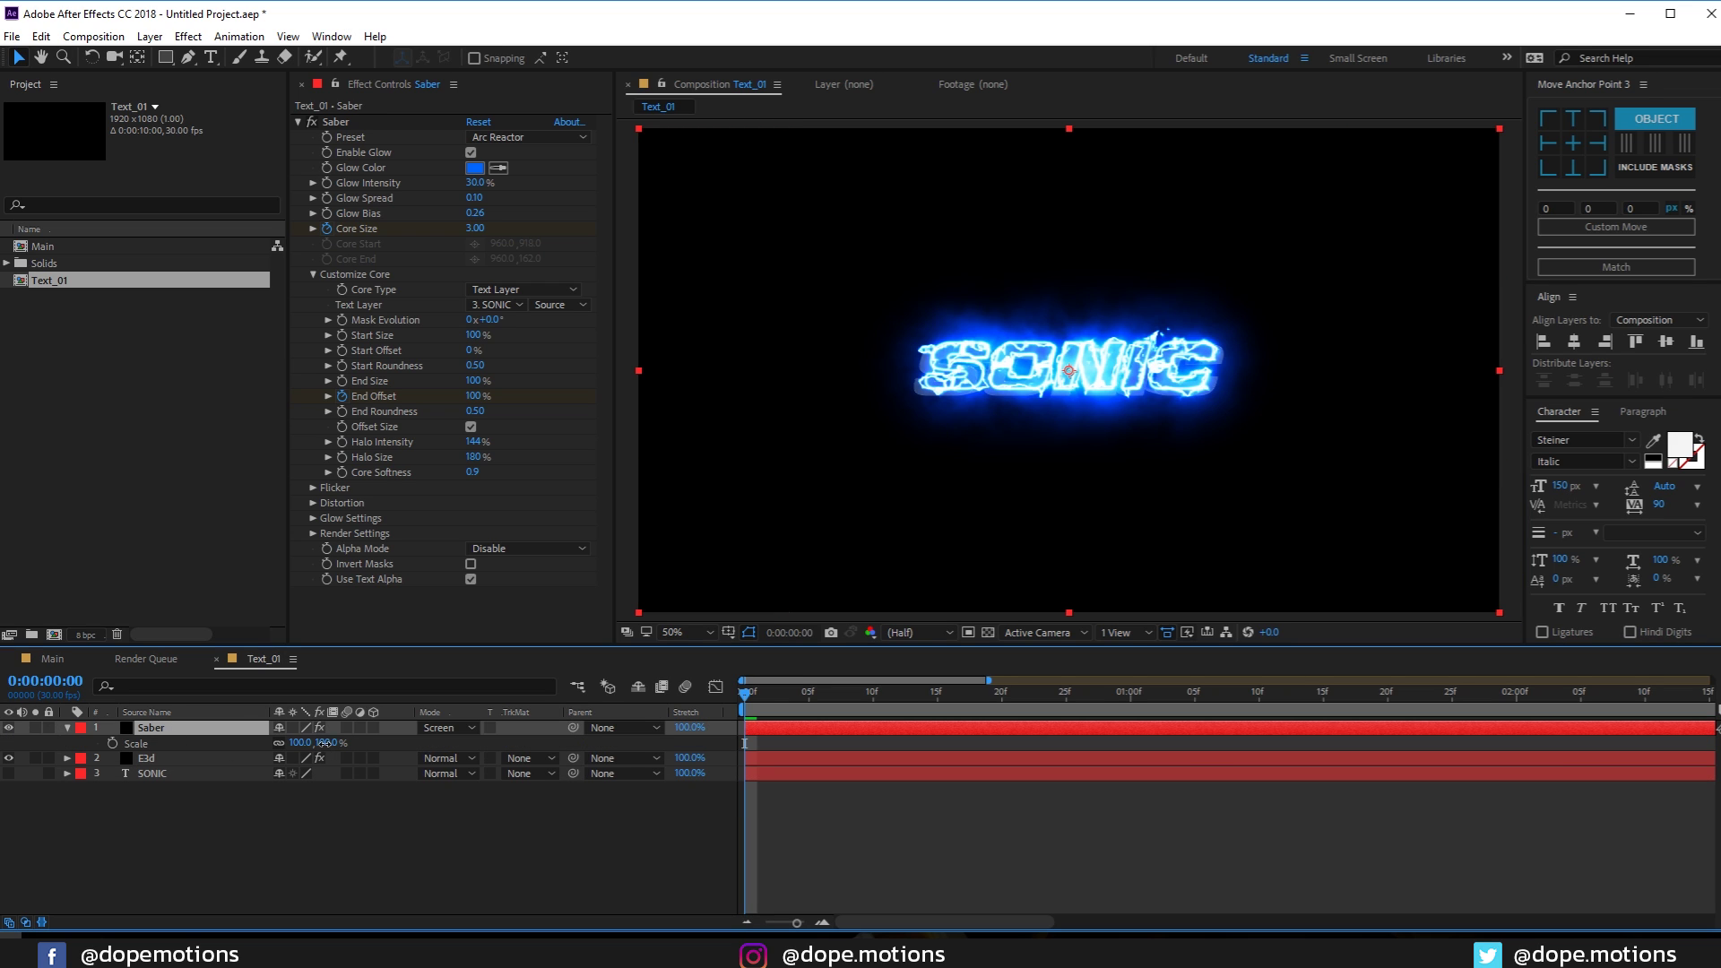
pyautogui.click(323, 743)
pyautogui.write('105')
pyautogui.press('Return')
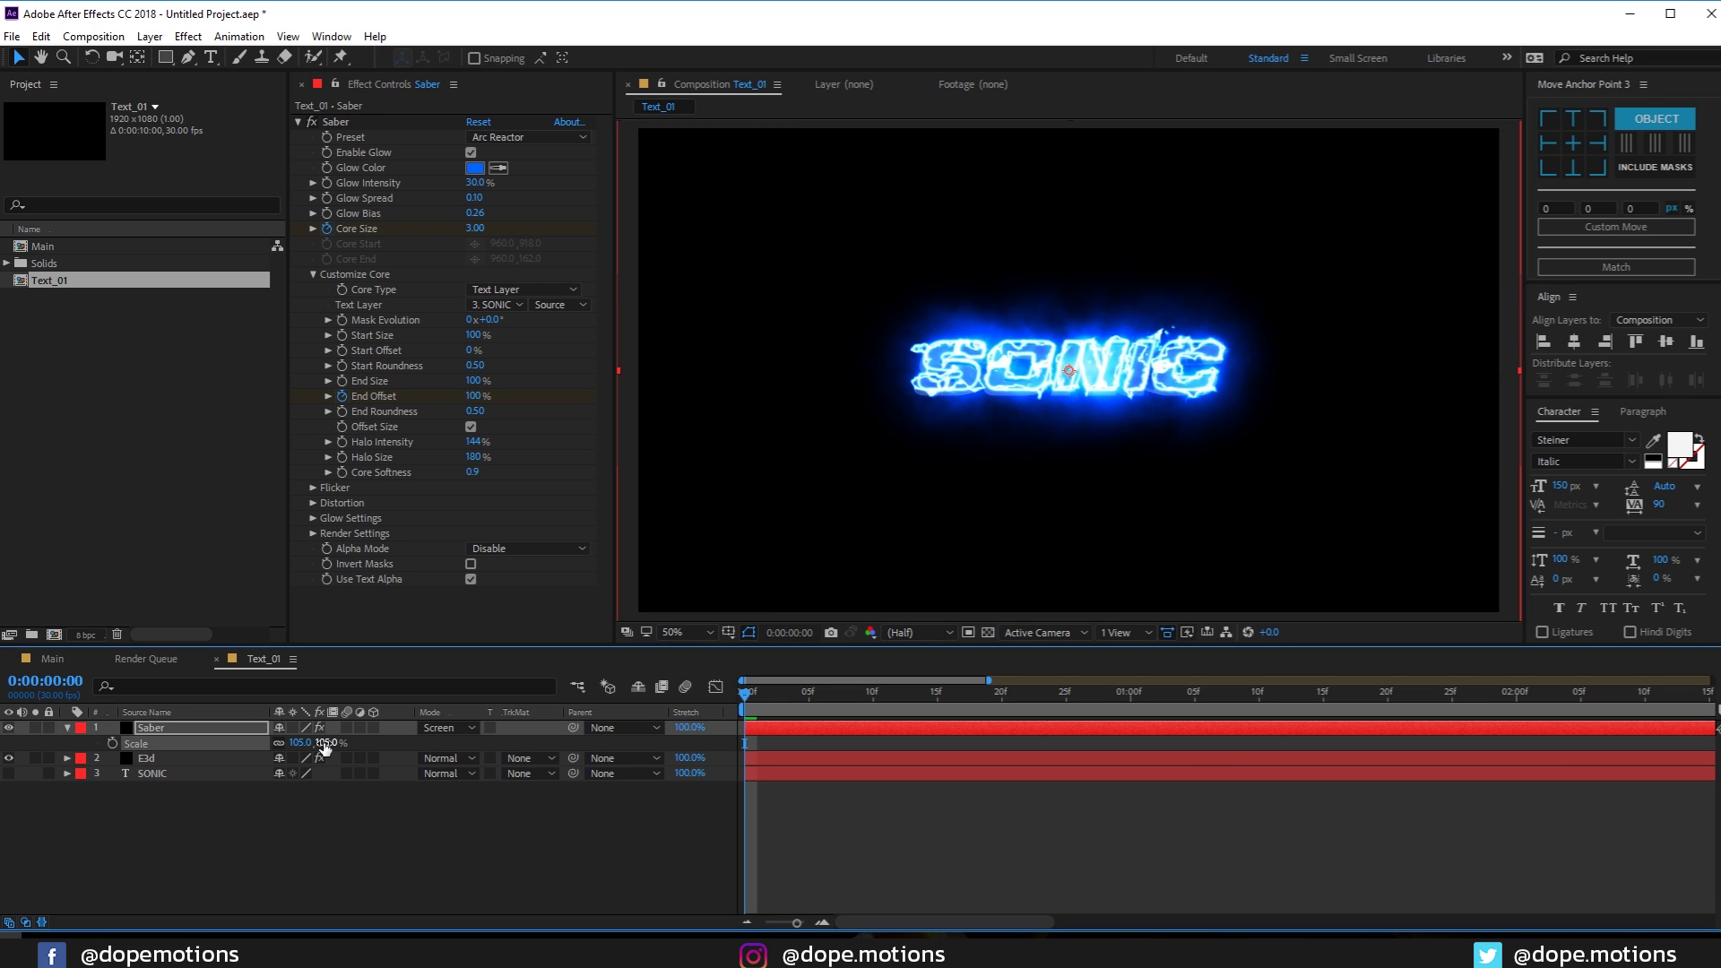
pyautogui.press('.')
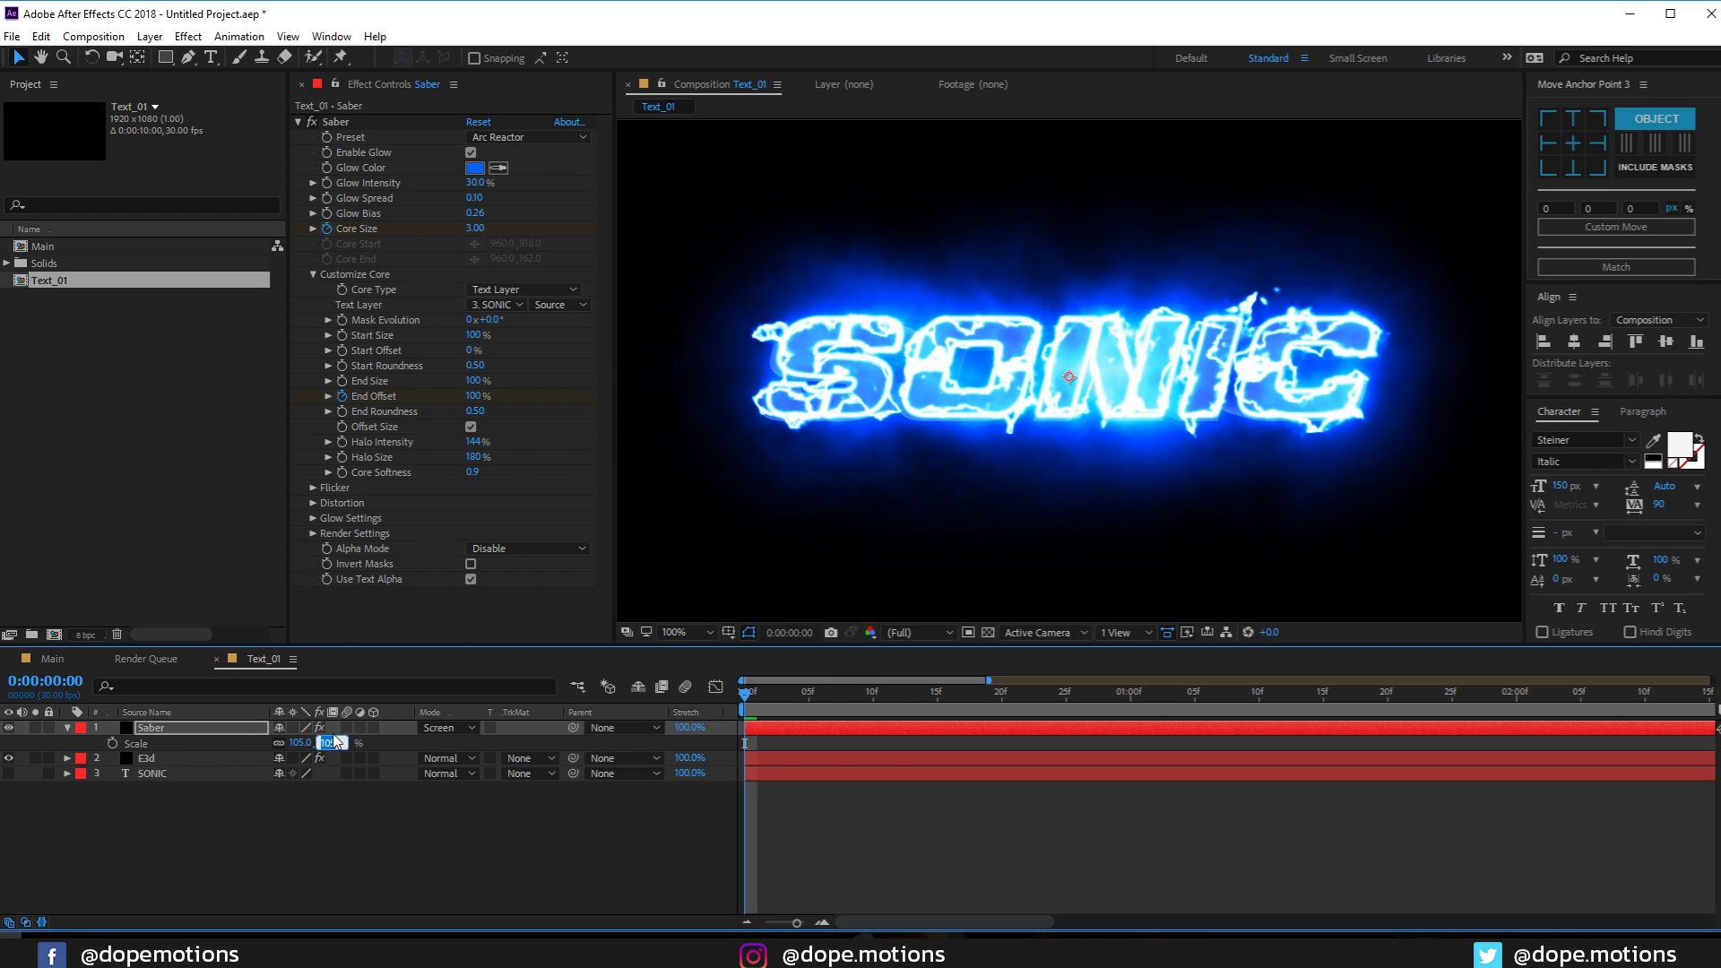
pyautogui.moveTo(330, 741); pyautogui.dragTo(334, 740)
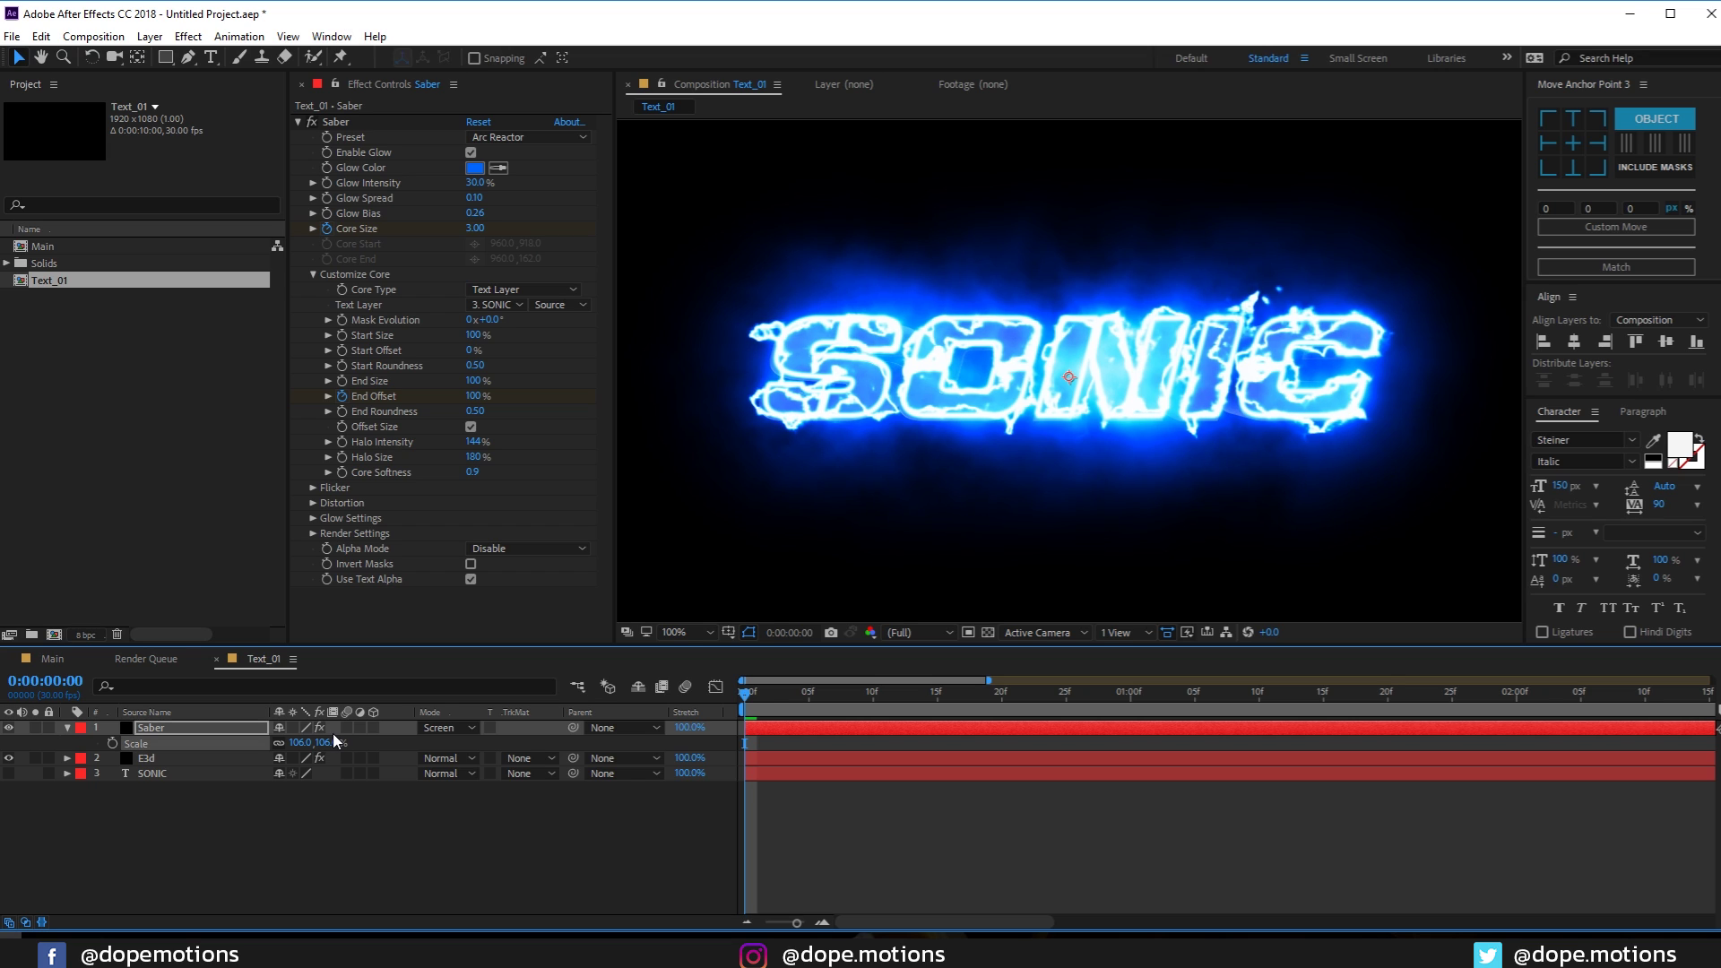
# Scrub the timeline to preview the glow reveal around frame 13
pyautogui.click(390, 848)
pyautogui.press(',')
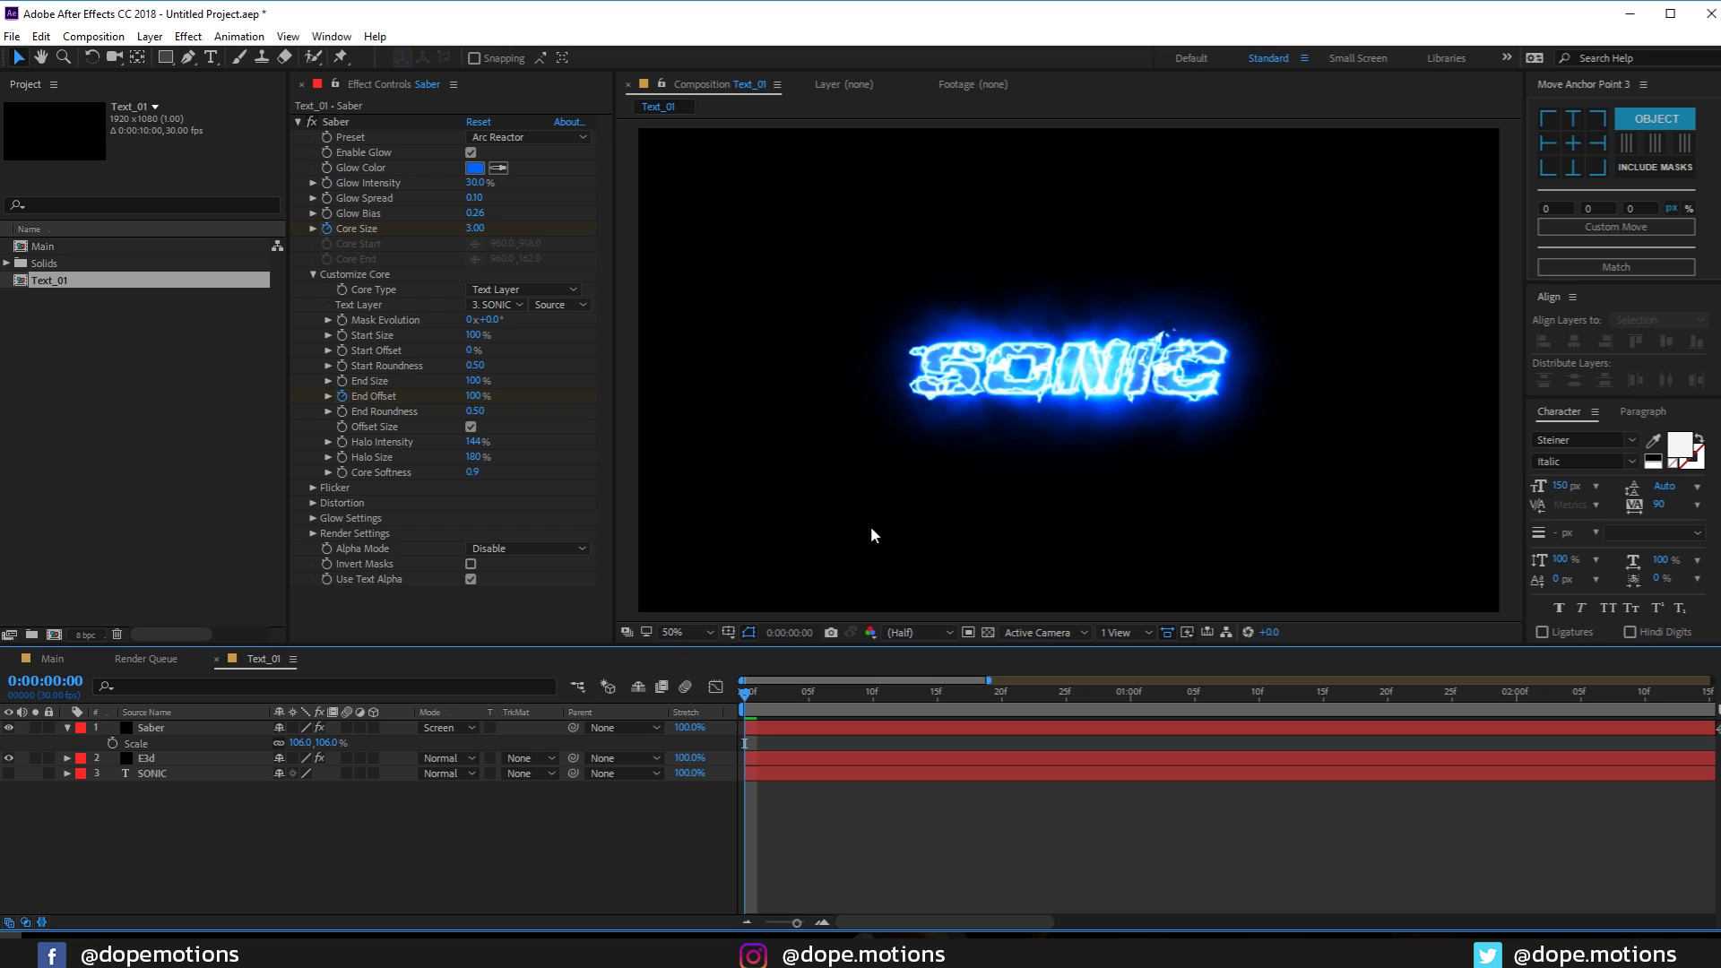
pyautogui.moveTo(760, 699); pyautogui.dragTo(911, 708)
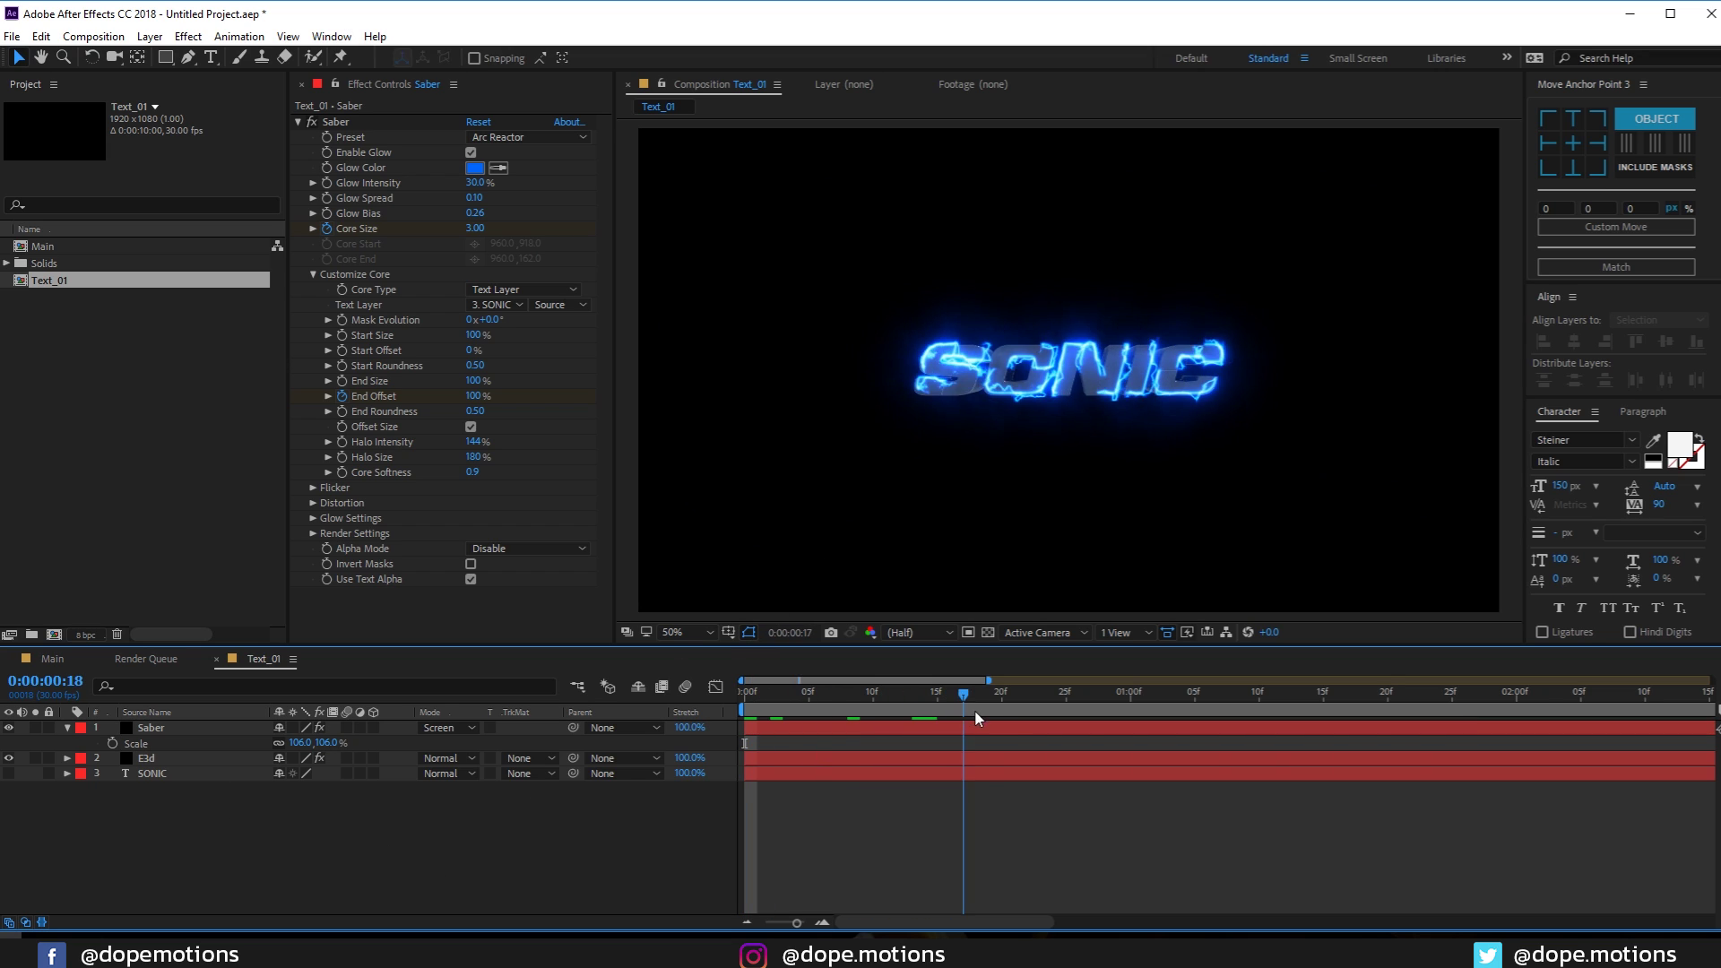
pyautogui.moveTo(975, 710); pyautogui.dragTo(1220, 718)
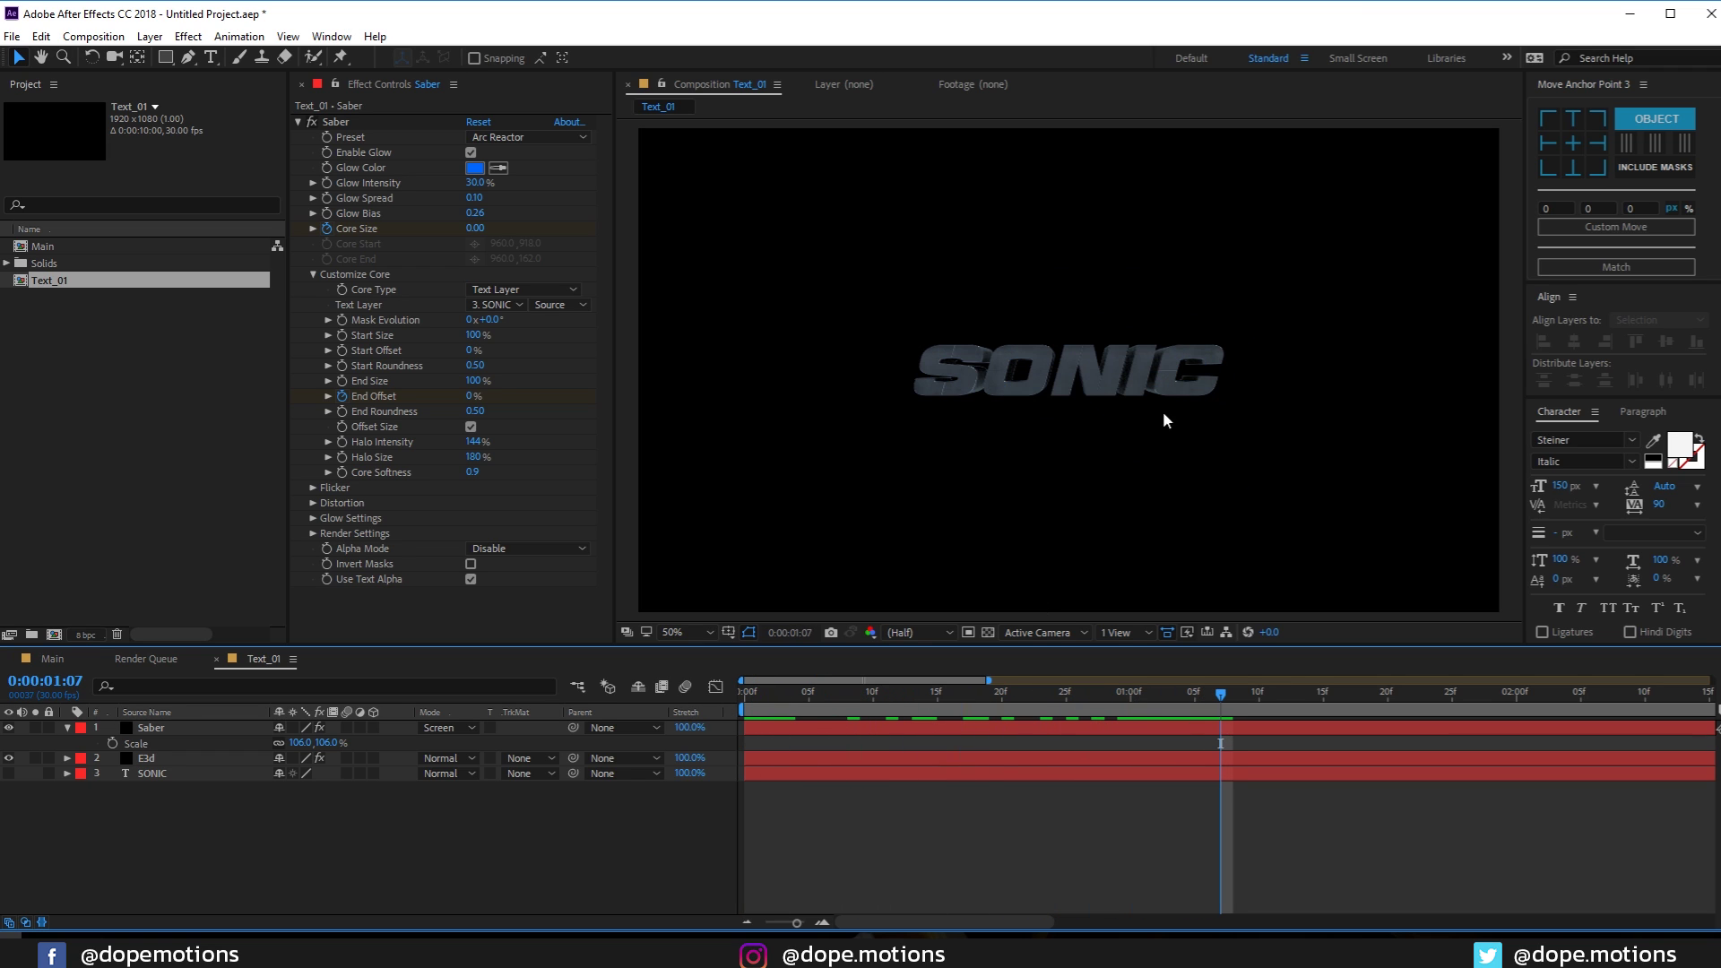
# Browse the Saber render settings groups, then select the E3d layer
pyautogui.click(313, 533)
pyautogui.scroll(-1, 442, 543)
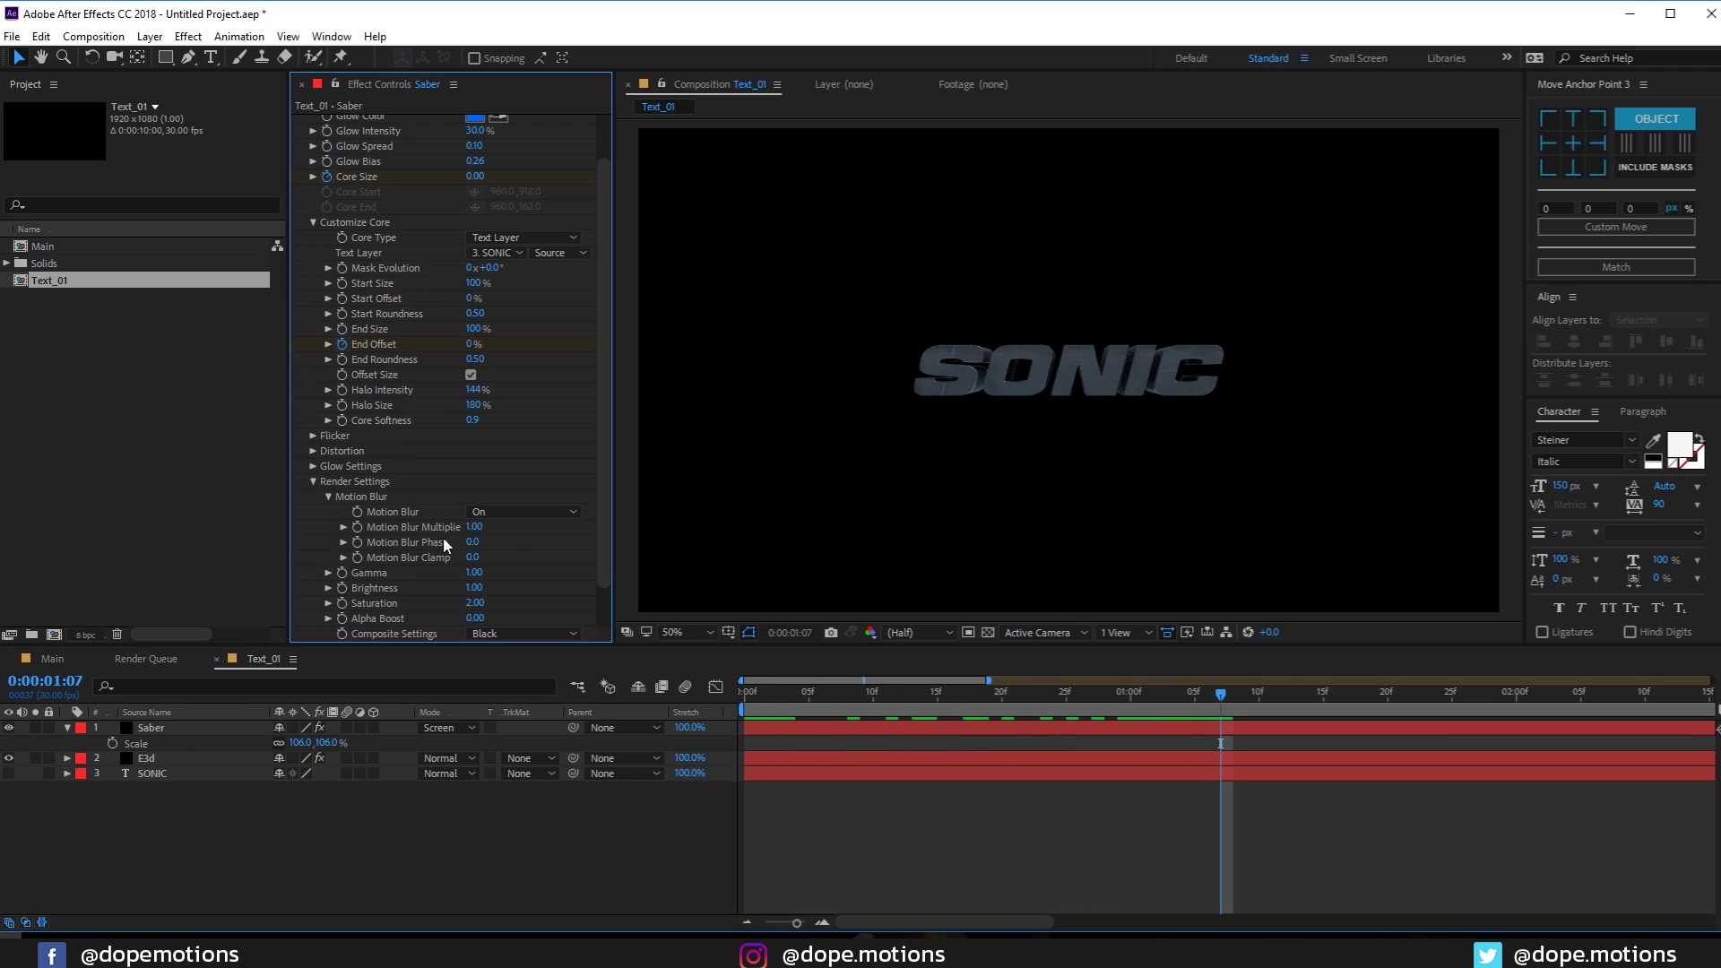
pyautogui.click(313, 481)
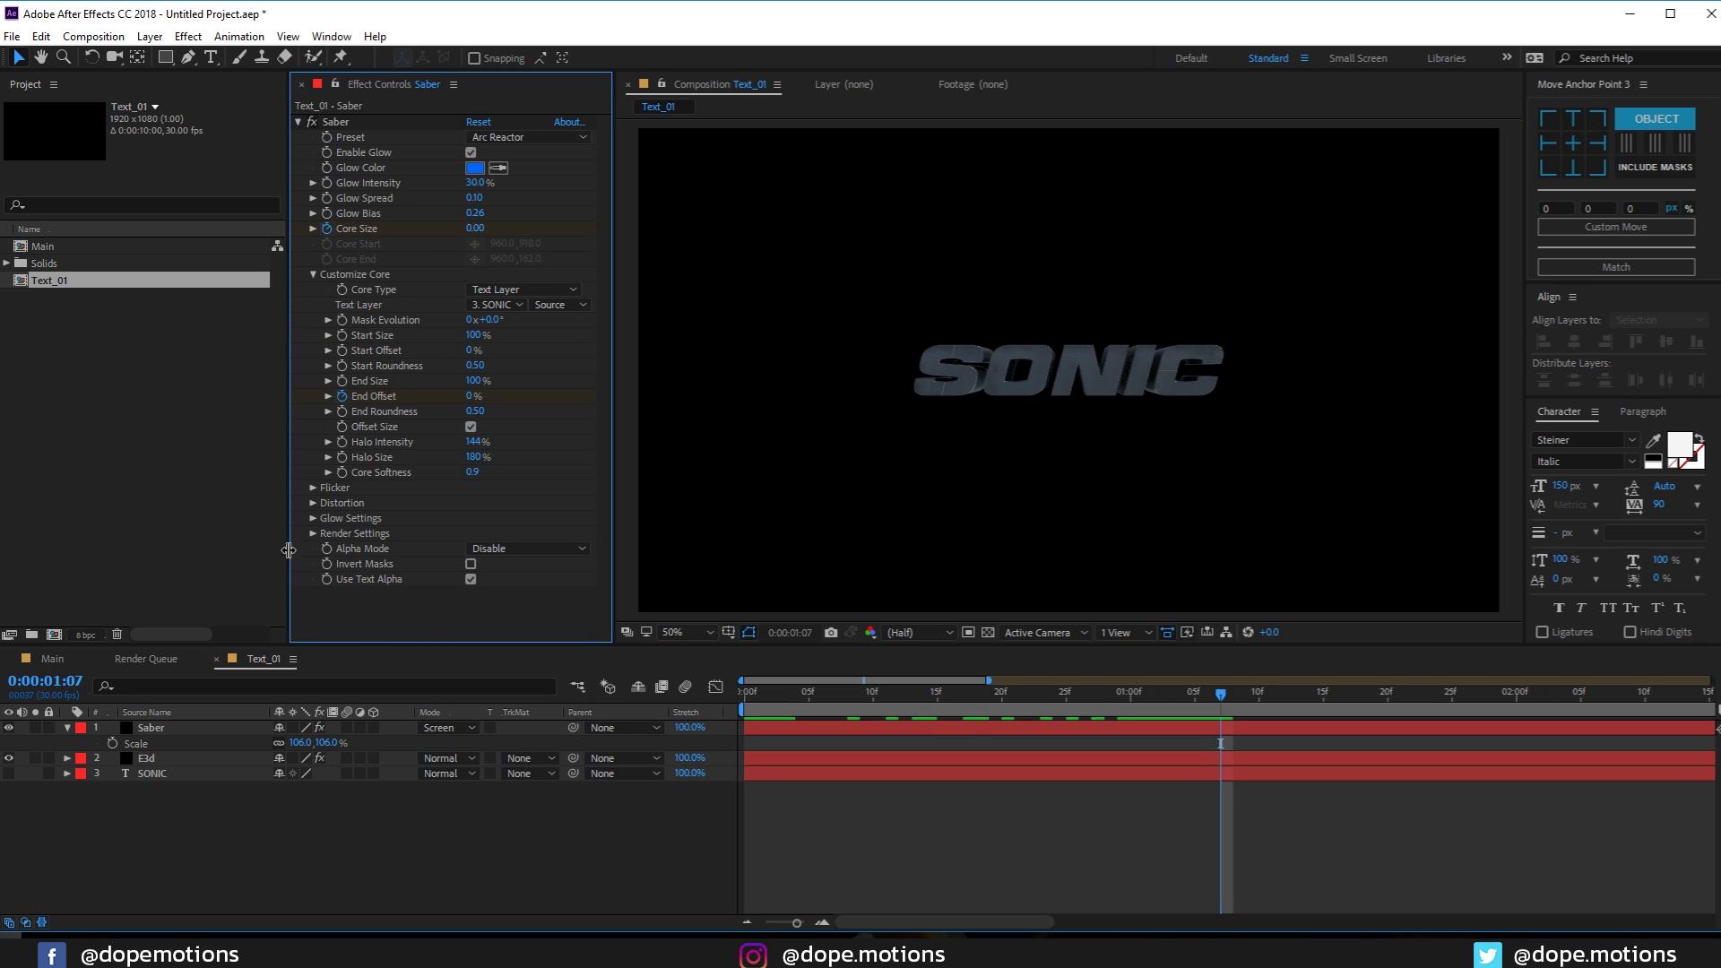
pyautogui.click(314, 275)
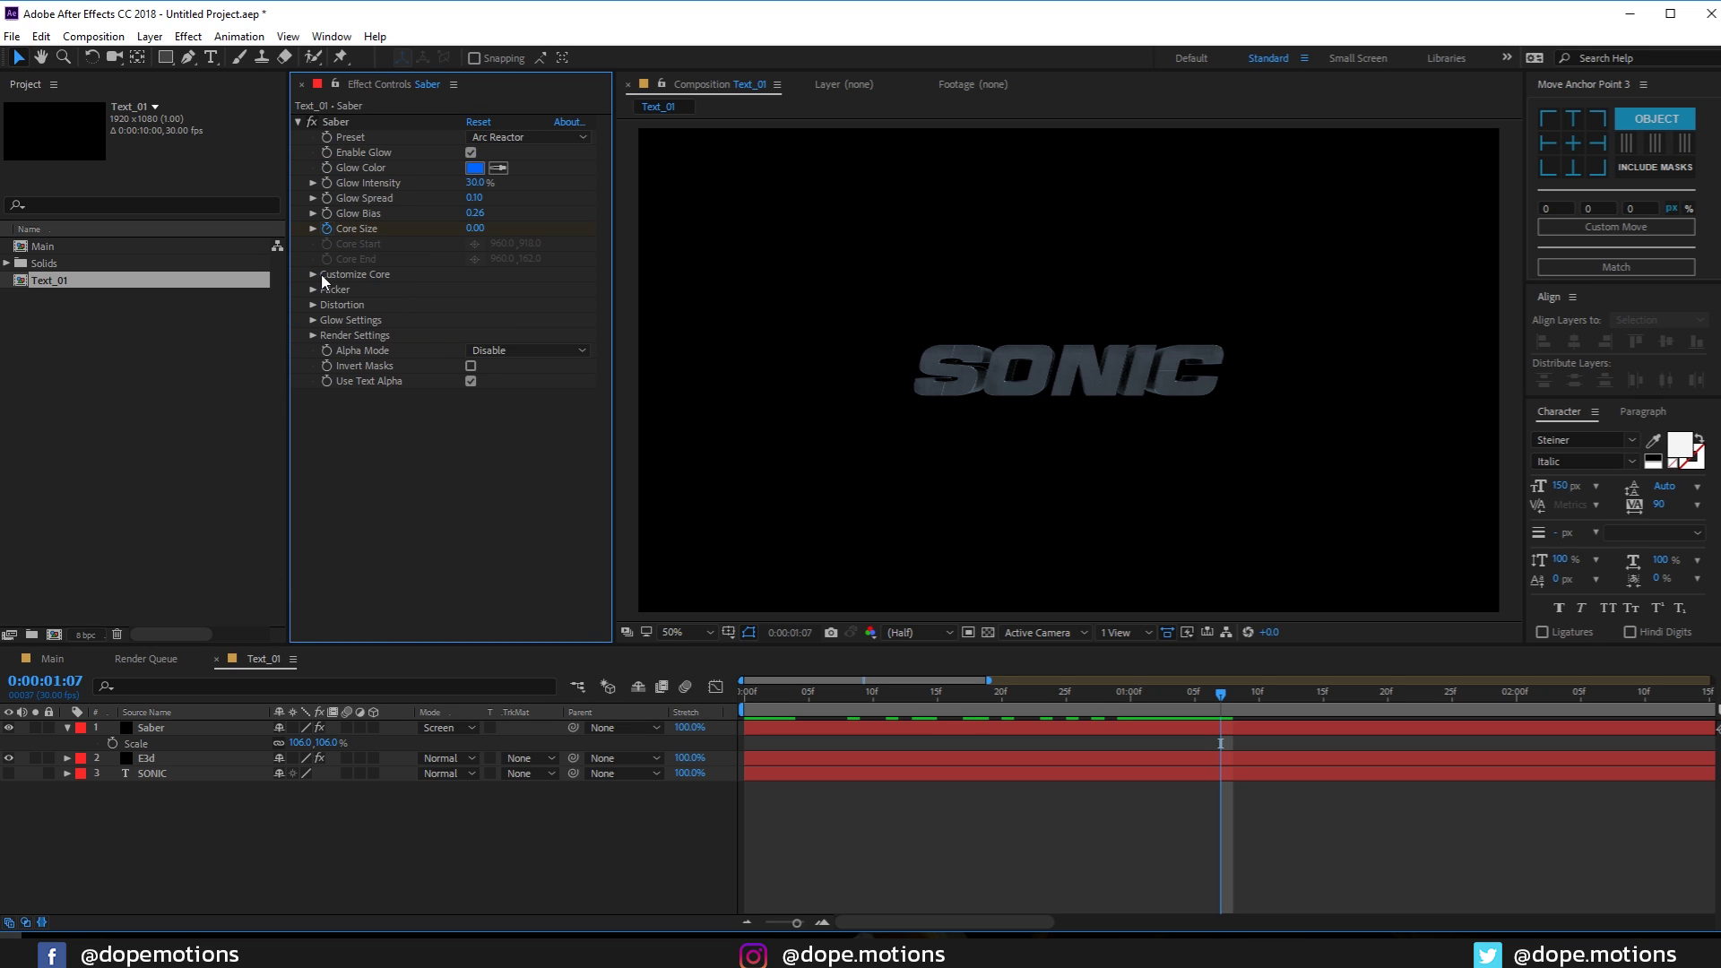
pyautogui.click(313, 336)
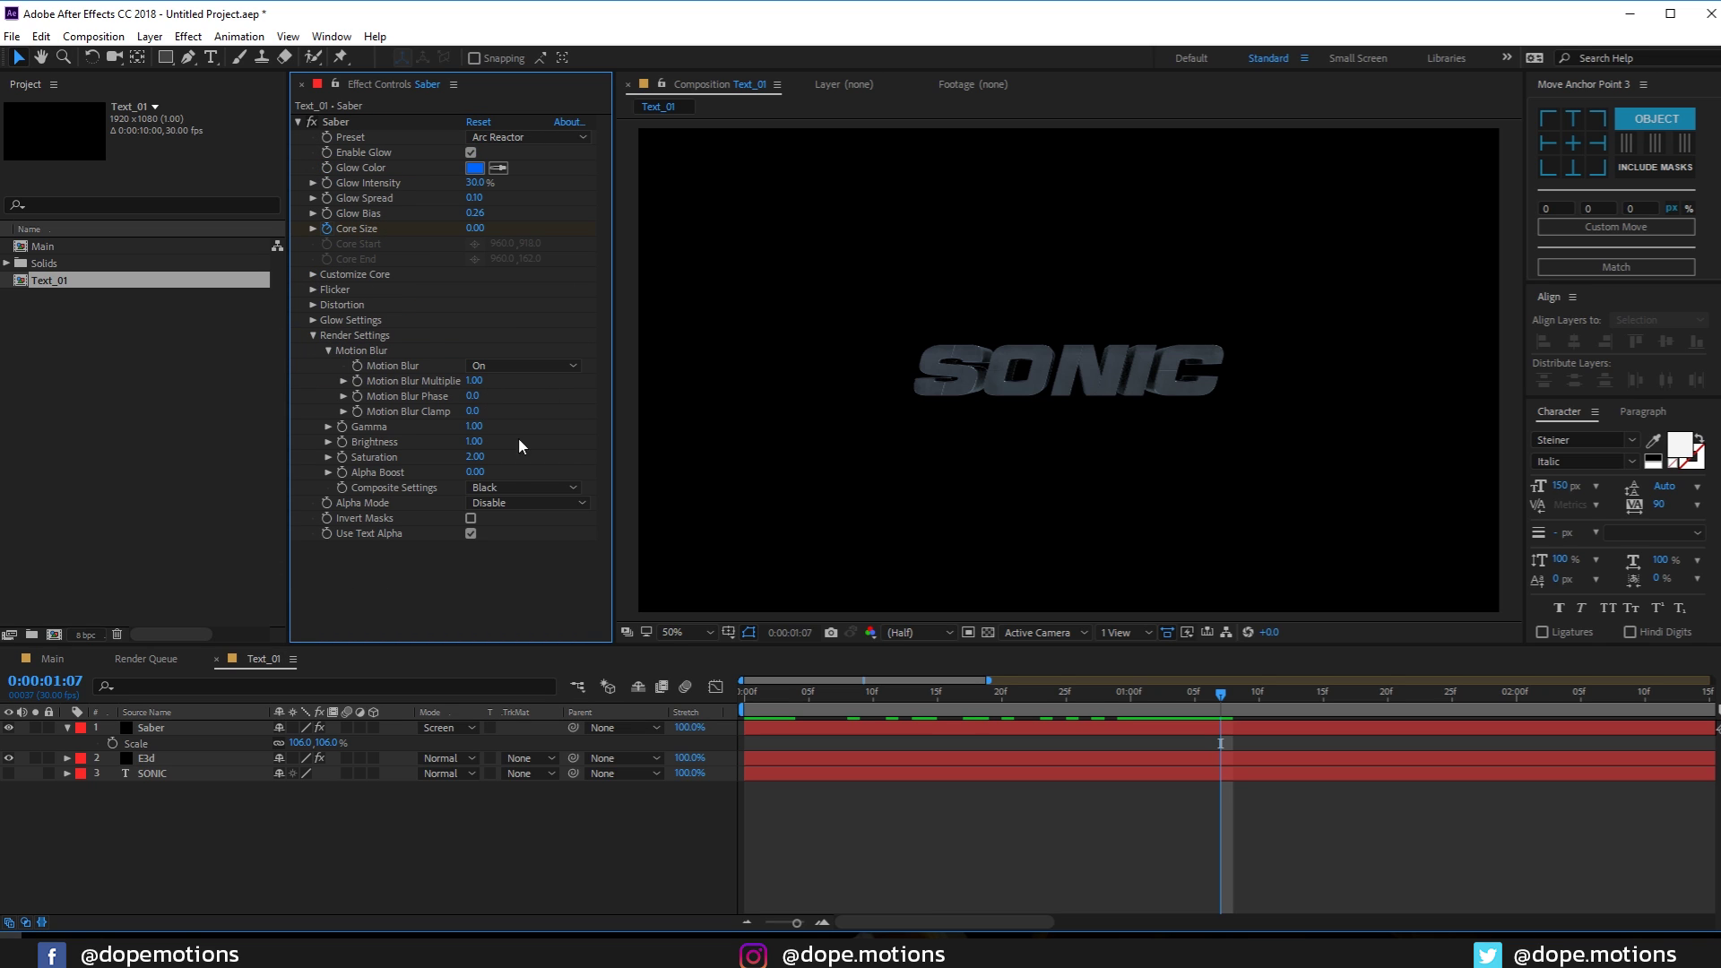
pyautogui.click(327, 348)
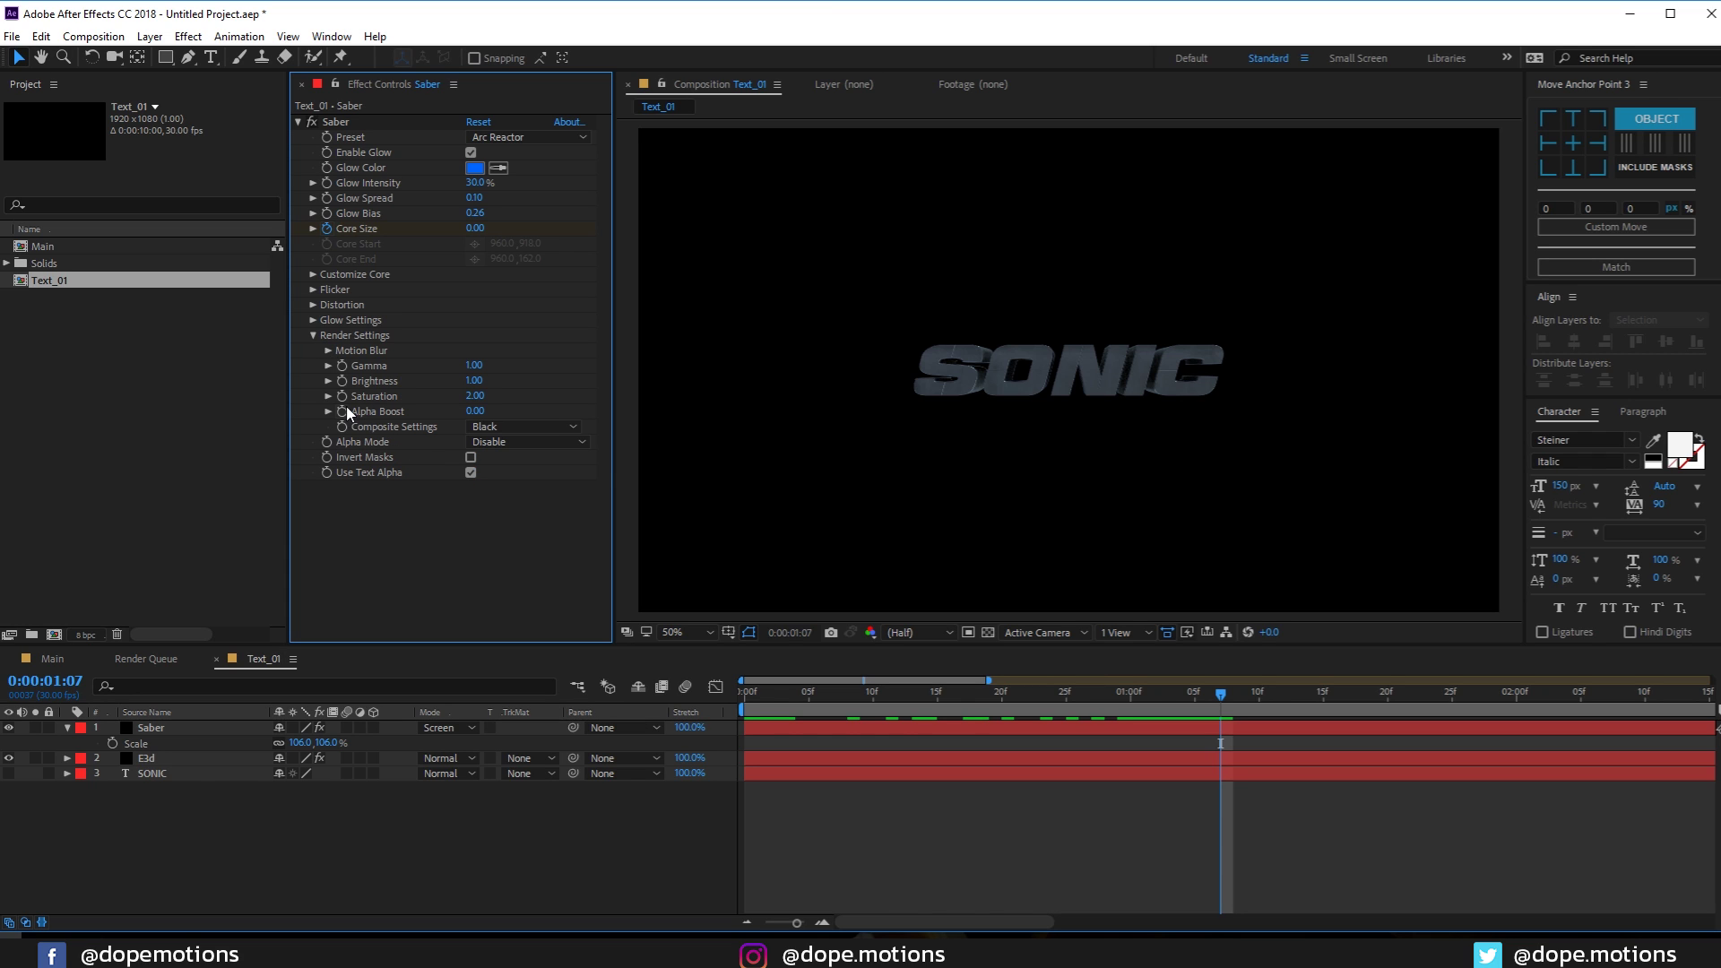
pyautogui.click(803, 421)
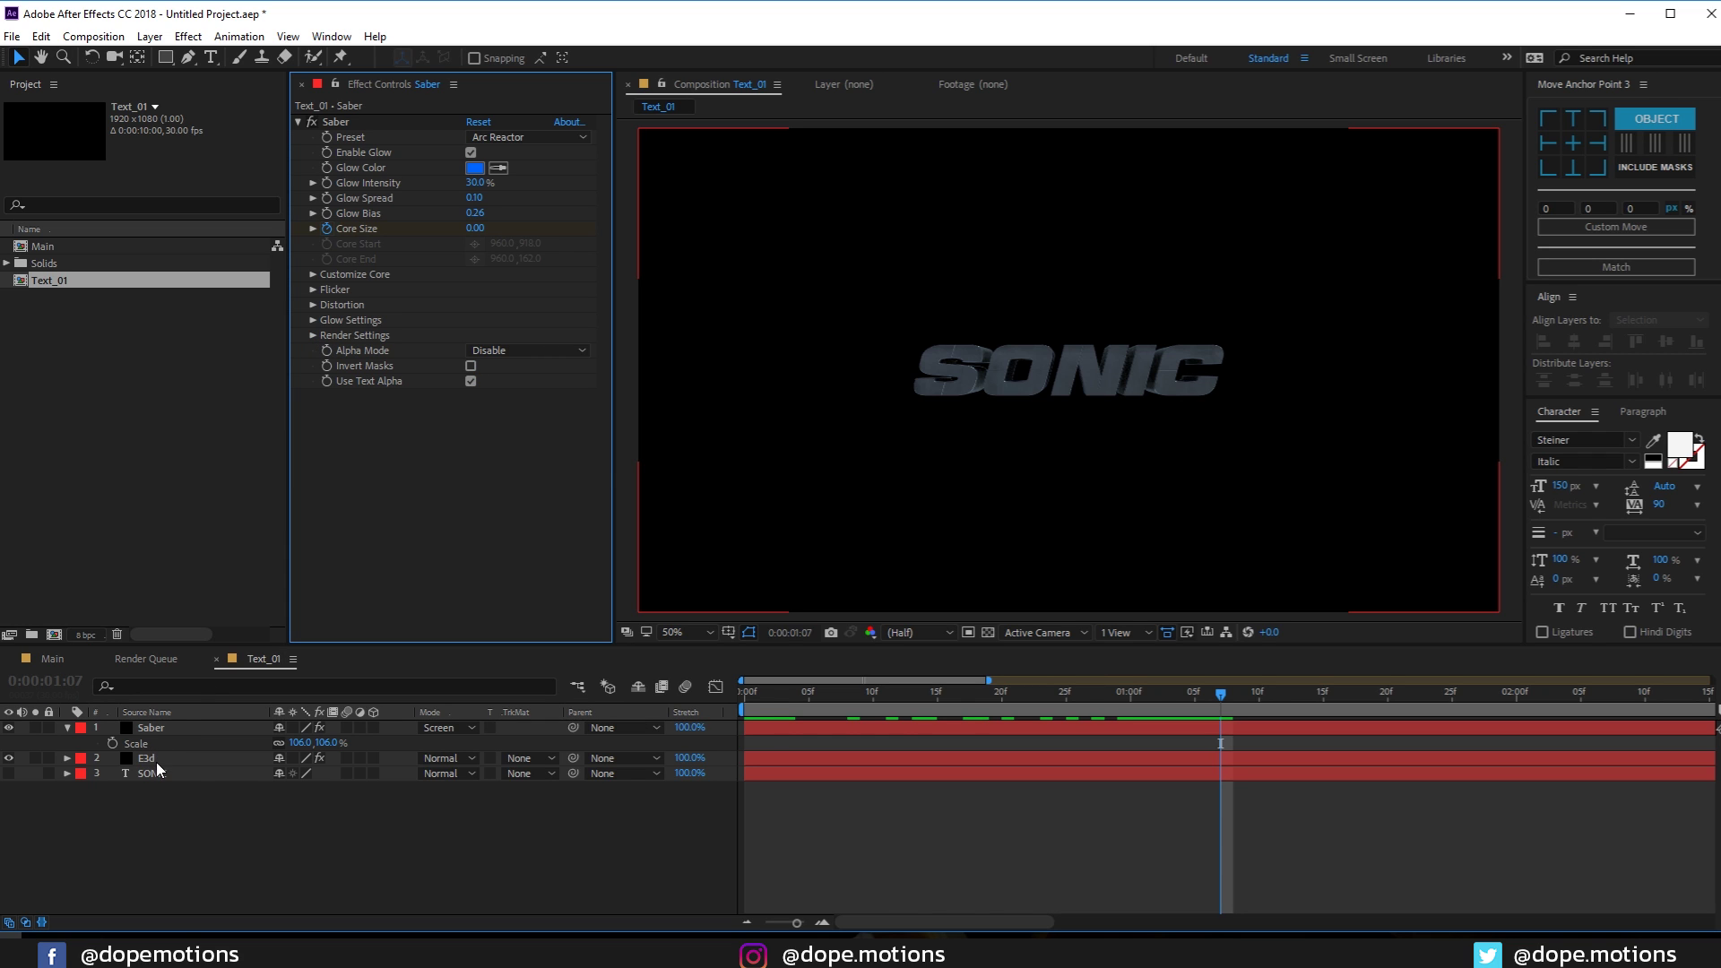
# Set Element's Physical Environment Exposure to 1.20 and Gamma to 1.1
pyautogui.click(313, 317)
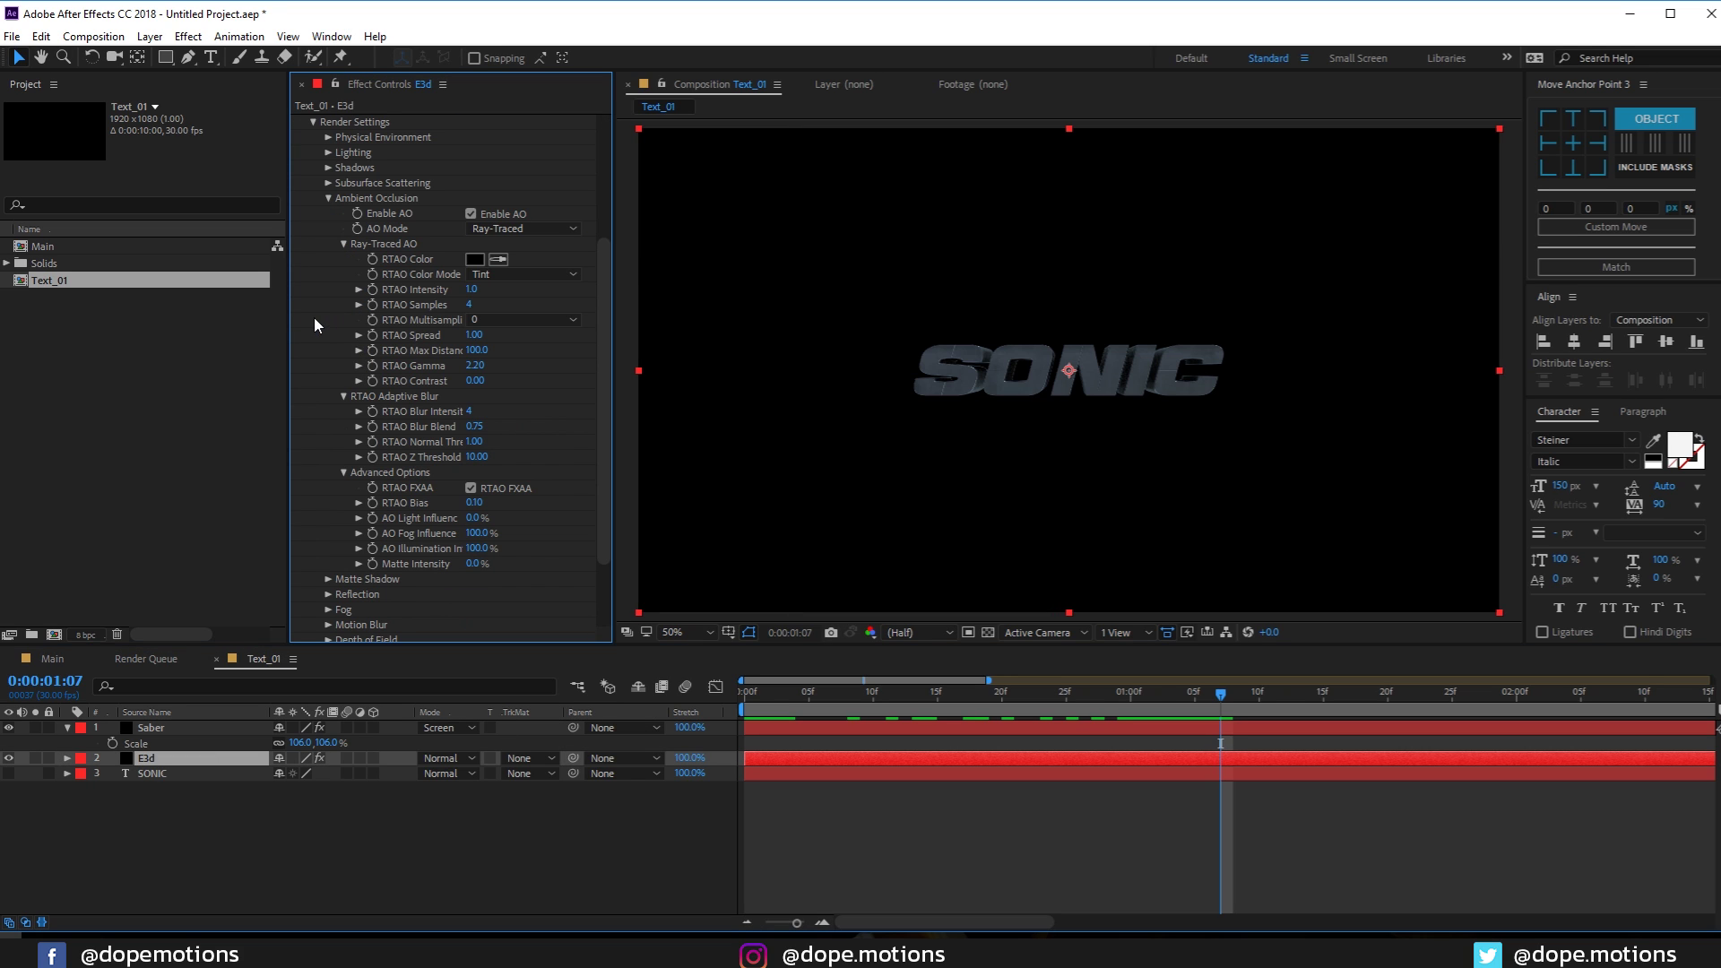
pyautogui.scroll(-4, 523, 373)
pyautogui.click(328, 198)
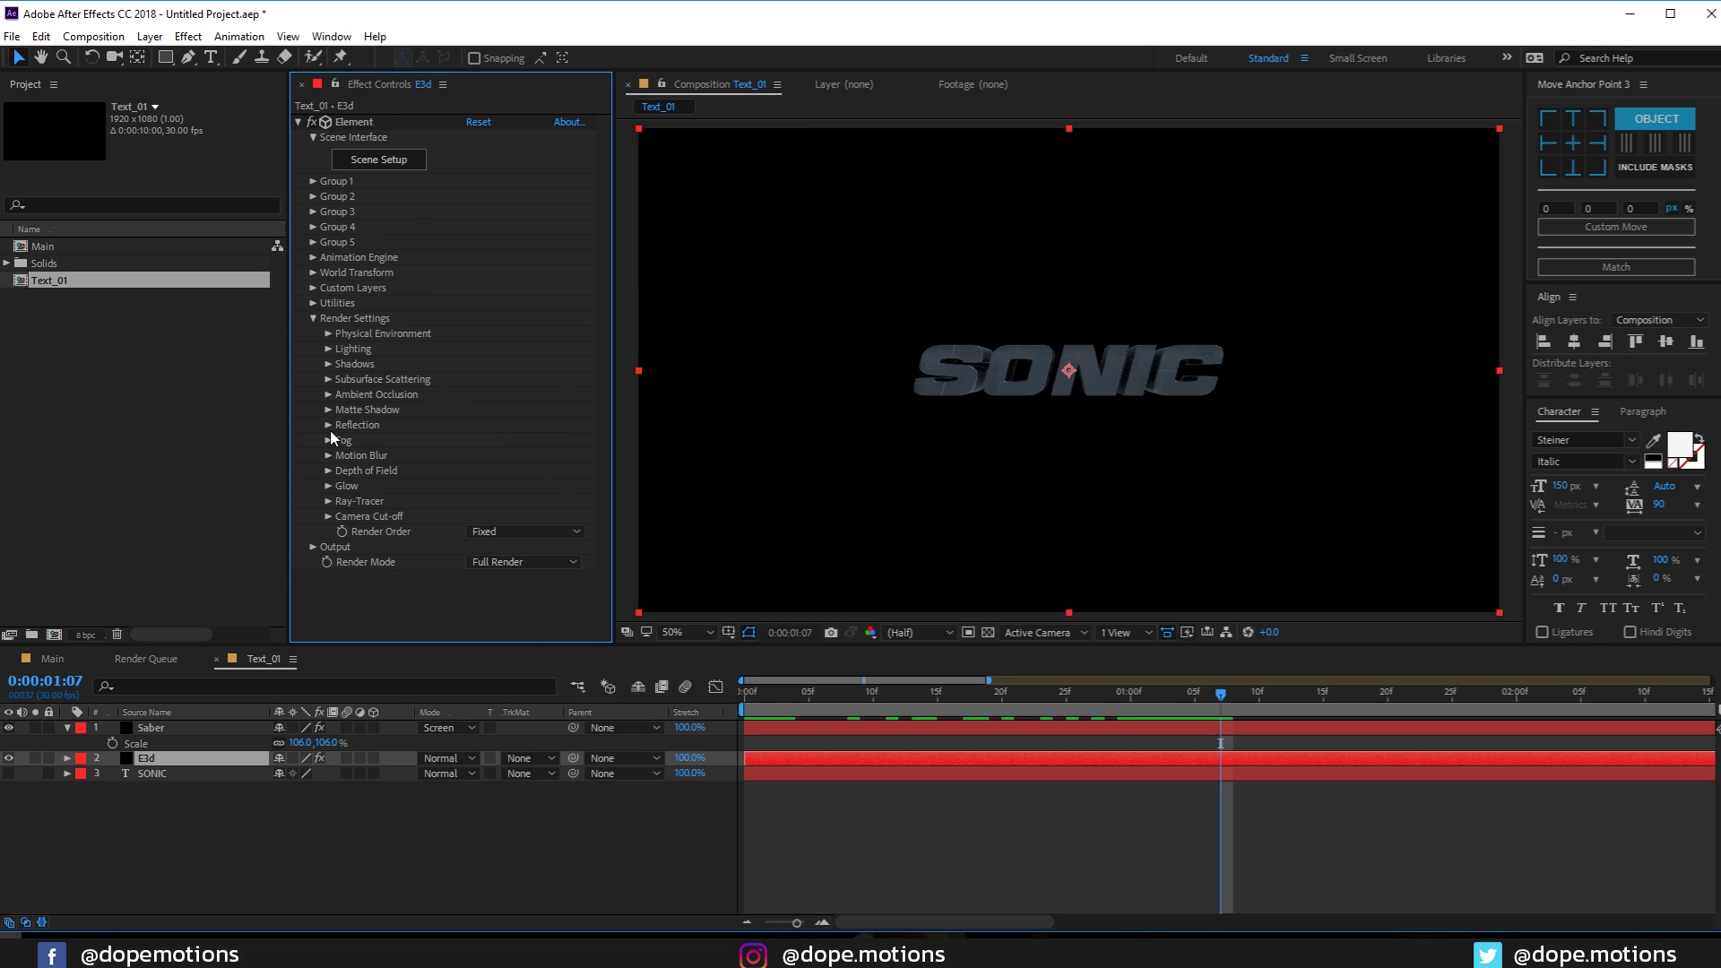
pyautogui.click(327, 332)
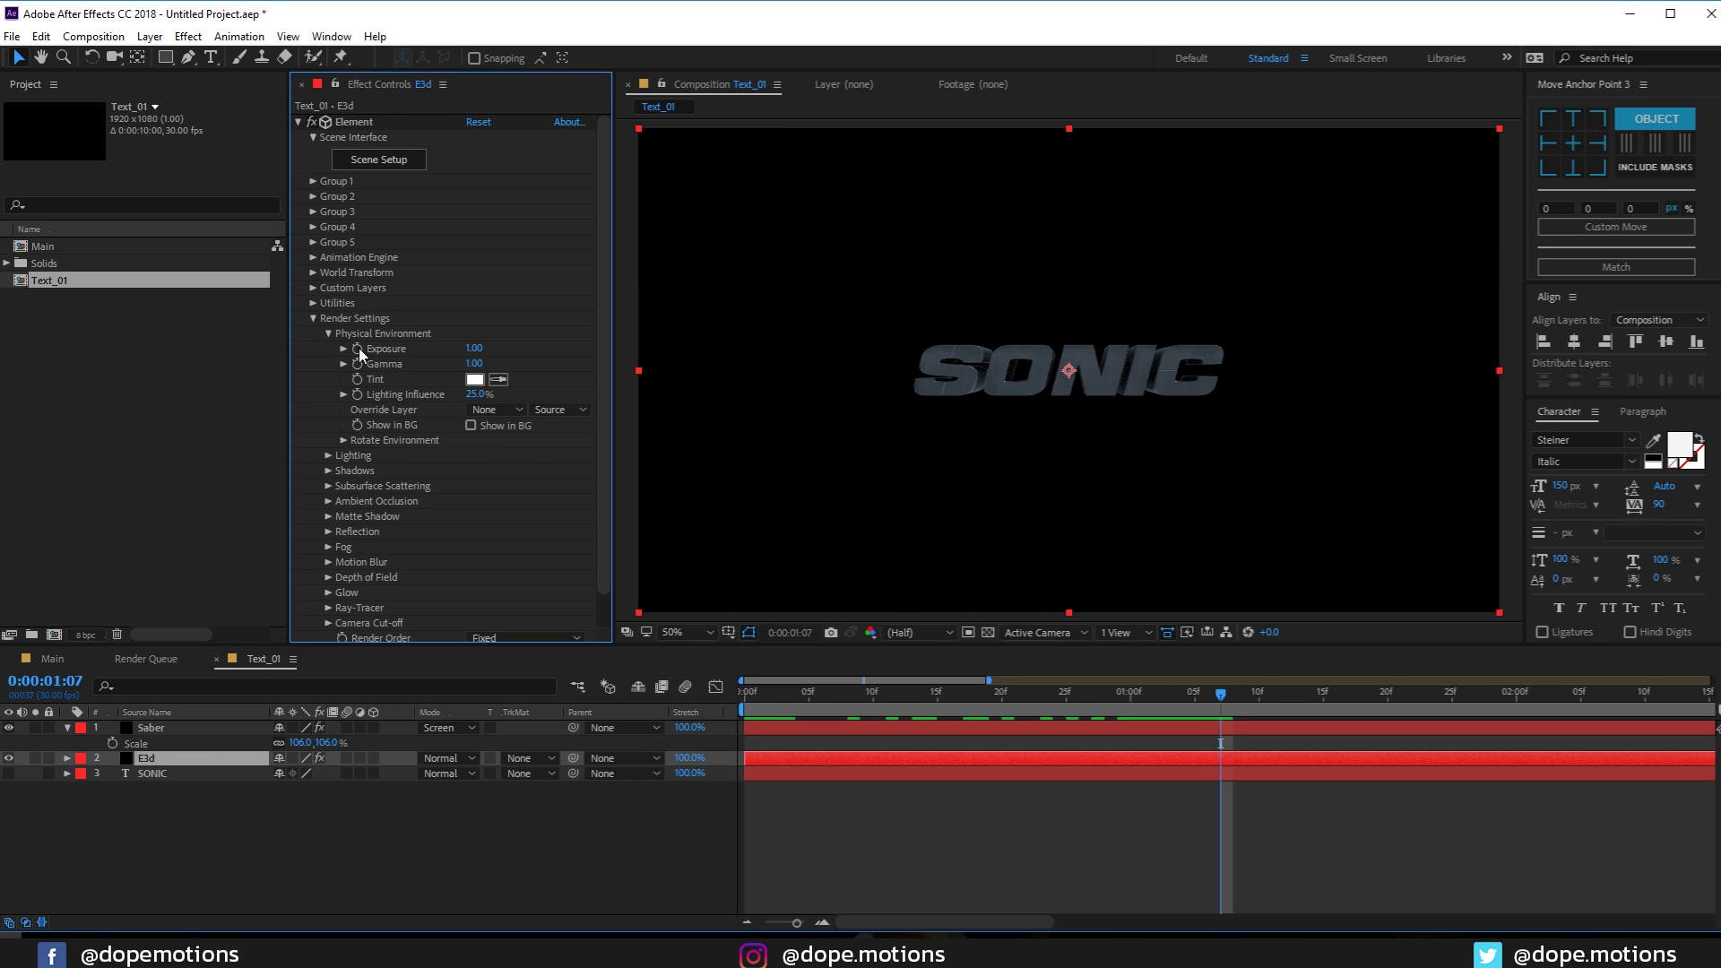
pyautogui.click(474, 349)
pyautogui.write('12')
pyautogui.press('Return')
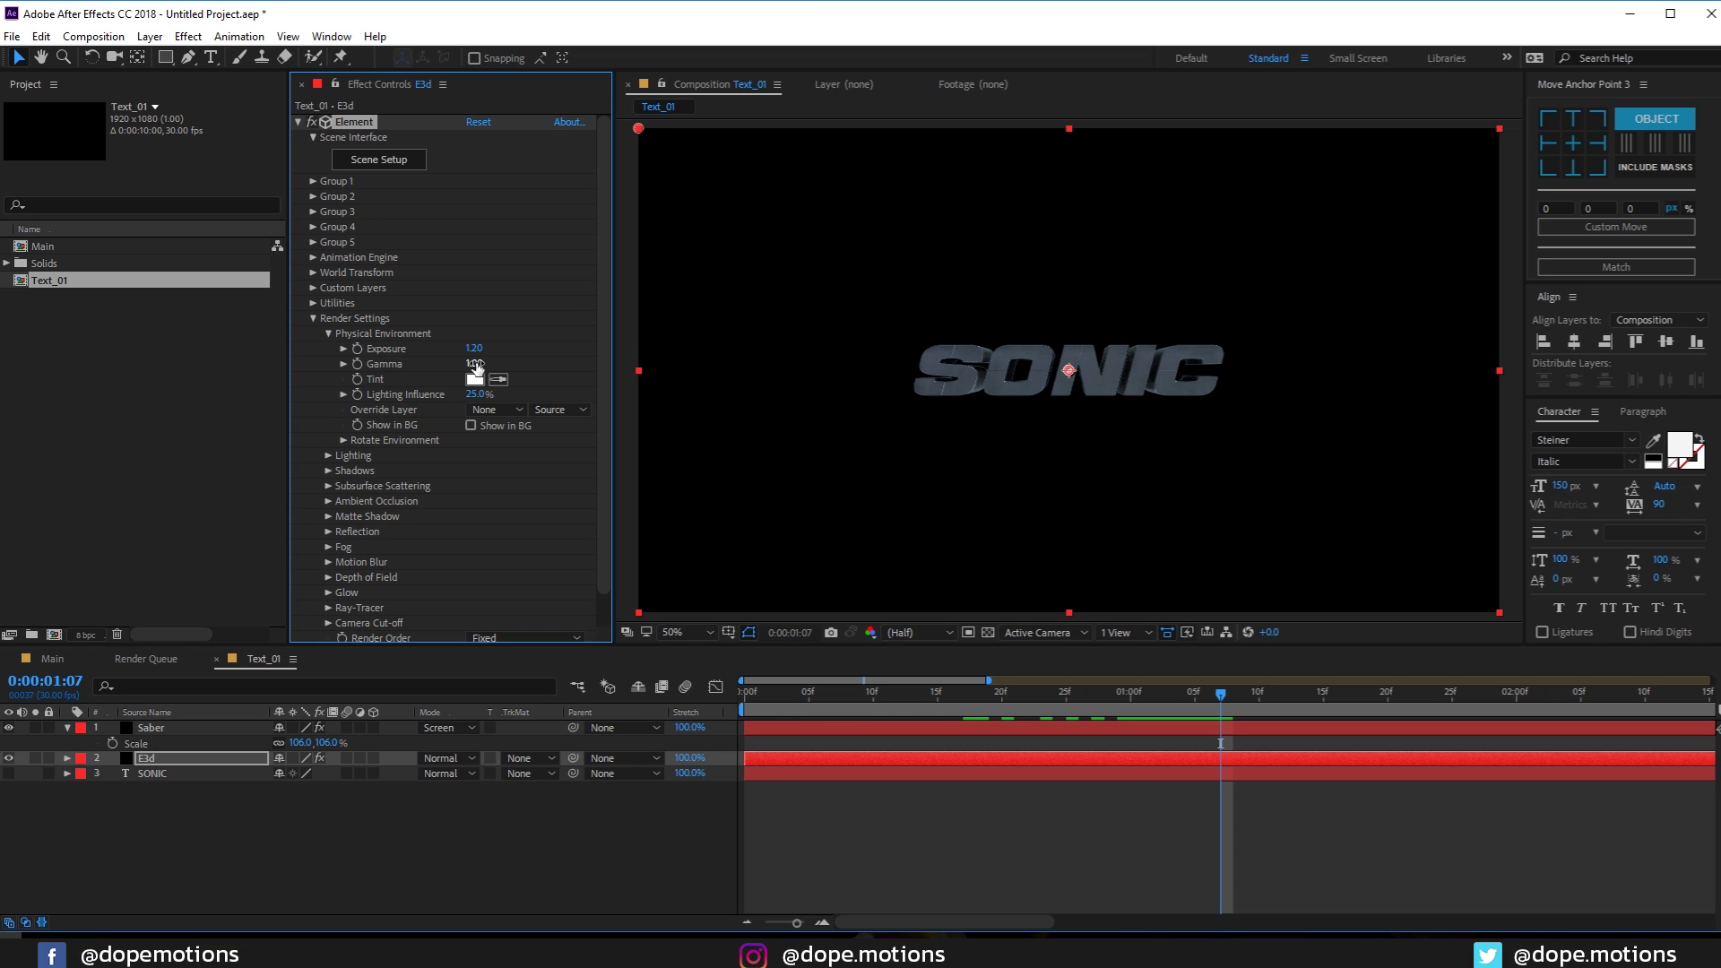
pyautogui.click(474, 363)
pyautogui.write('1.1')
pyautogui.press('Return')
# Turn on Enhanced Multisampling in Element's Output options
pyautogui.click(329, 333)
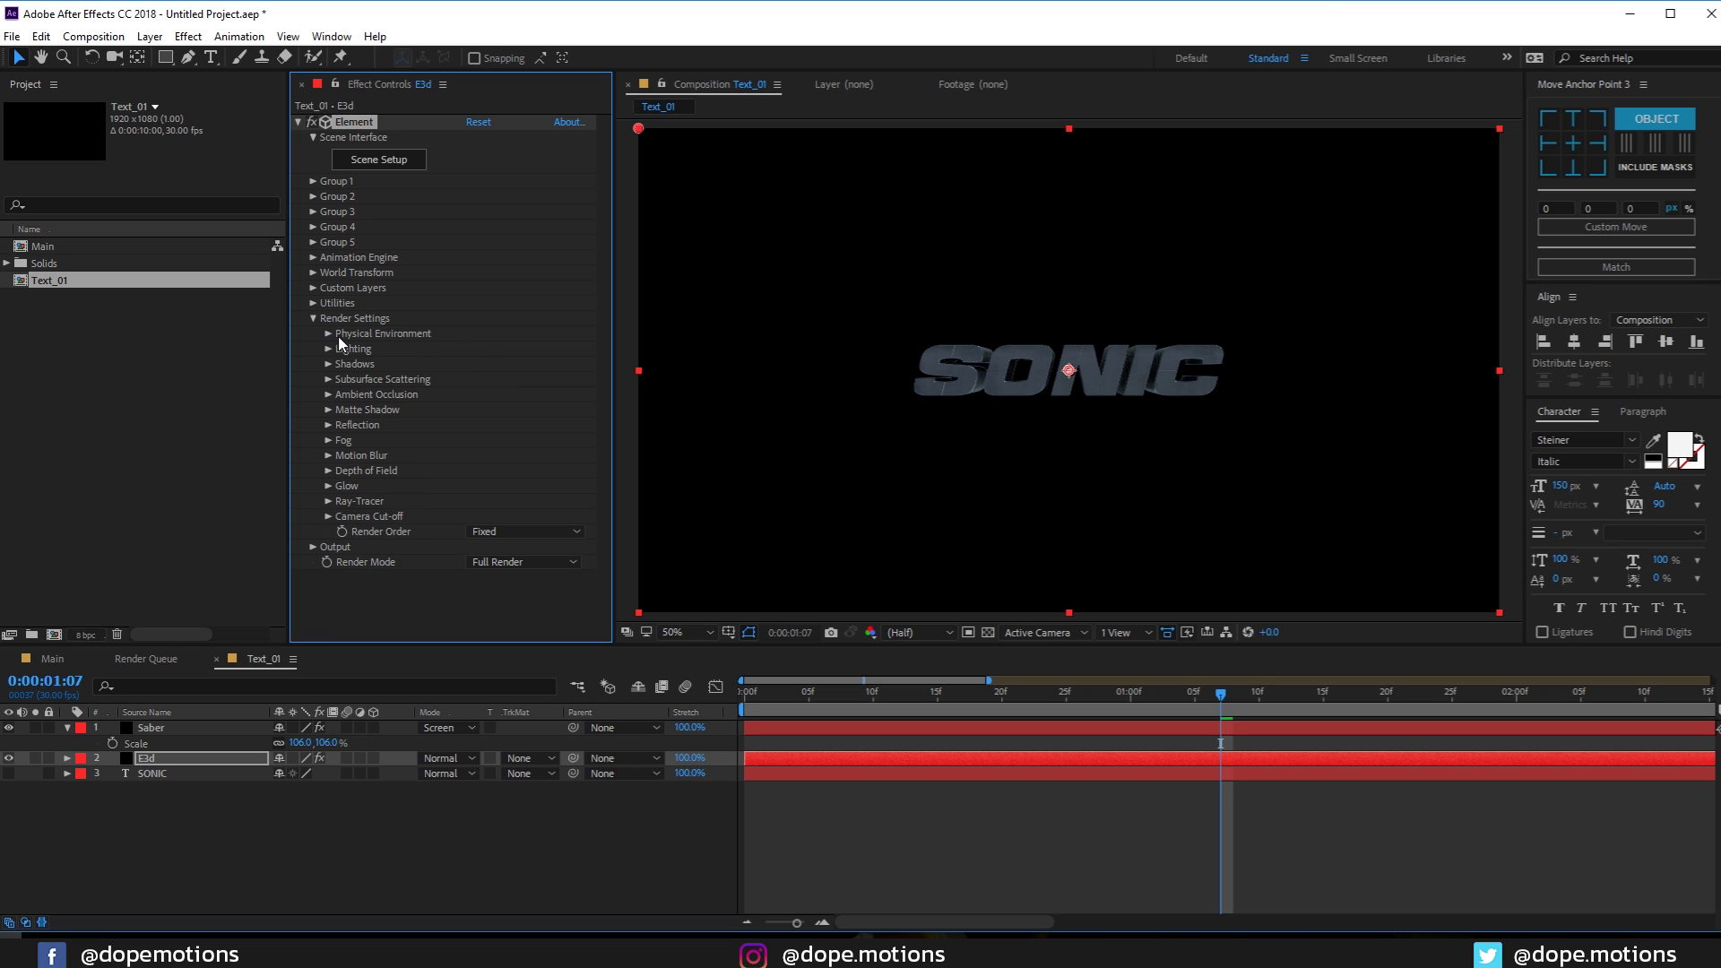
pyautogui.click(310, 547)
pyautogui.scroll(-3, 445, 454)
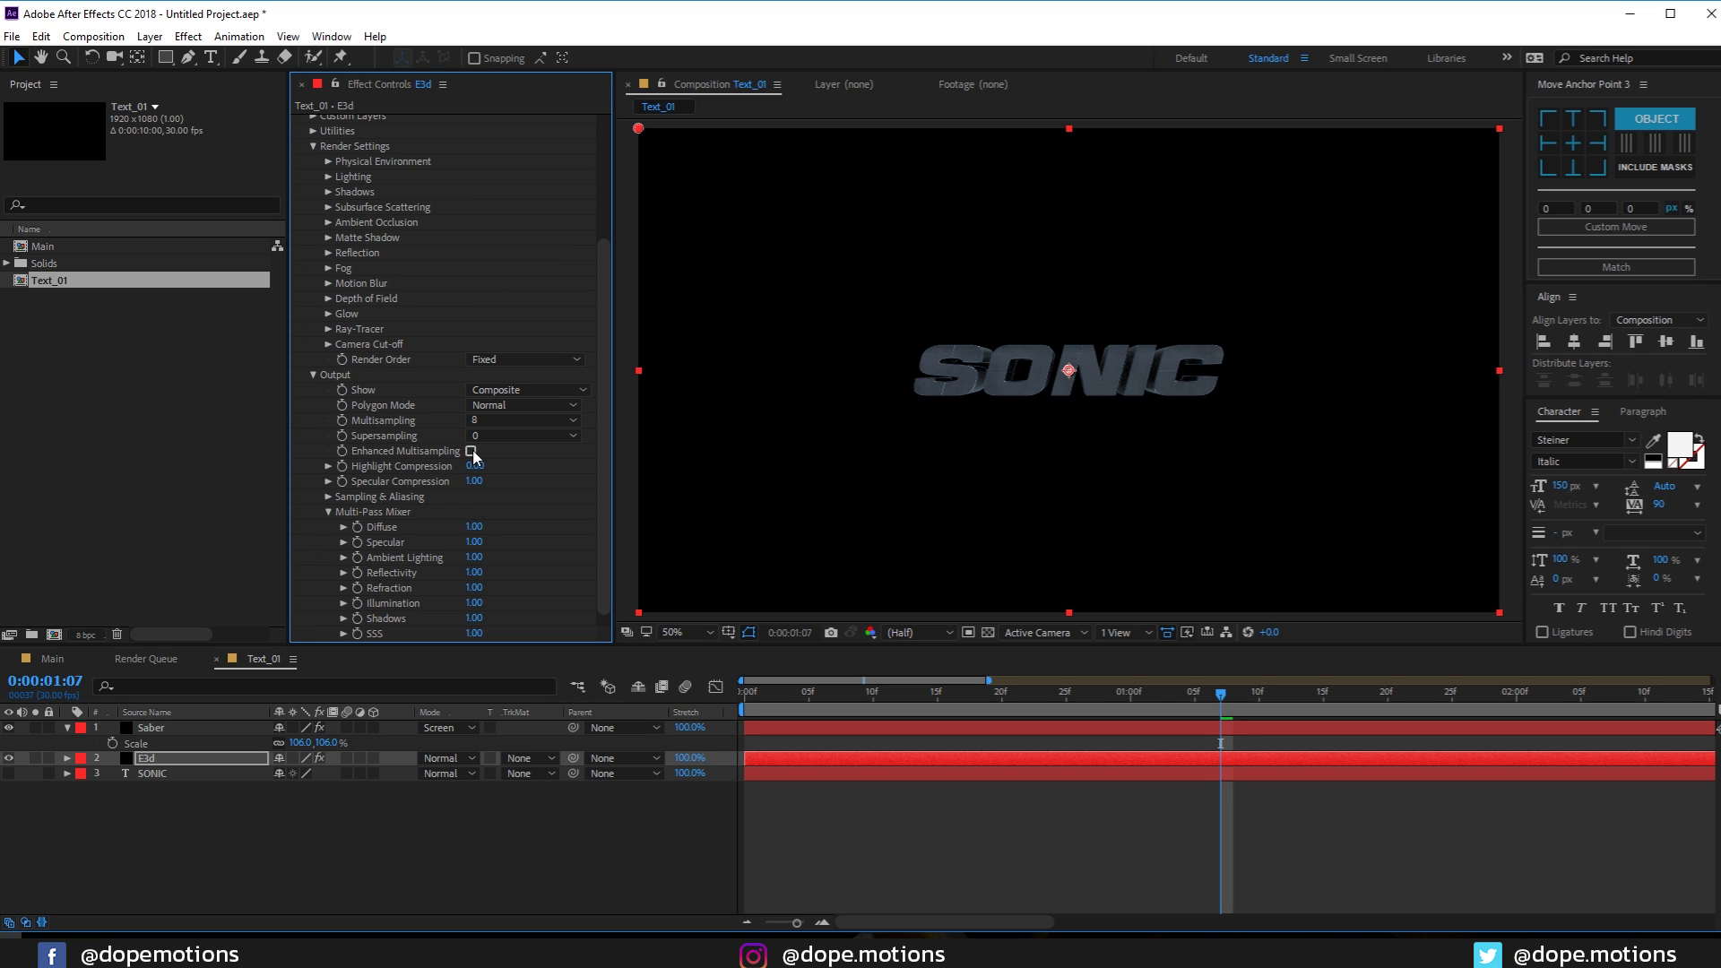
pyautogui.press('.')
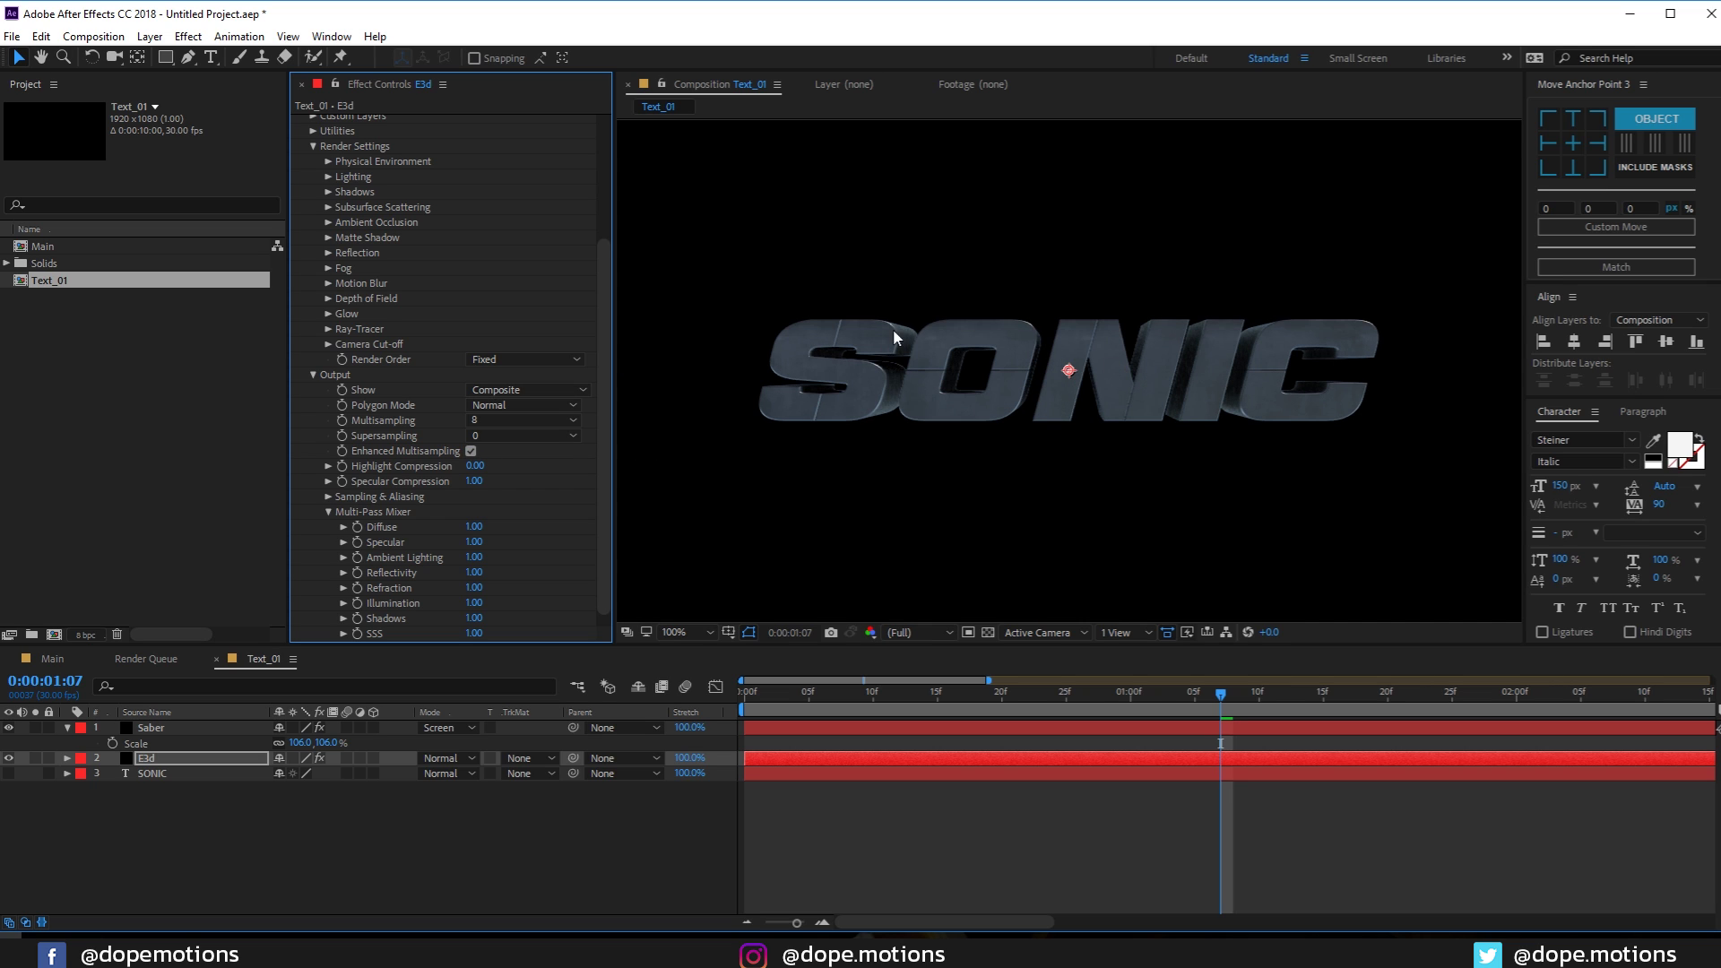
pyautogui.press('.')
pyautogui.press(',')
# Add Point Light 1 and position it above the SONIC title
pyautogui.rightClick(167, 816)
pyautogui.moveTo(296, 623)
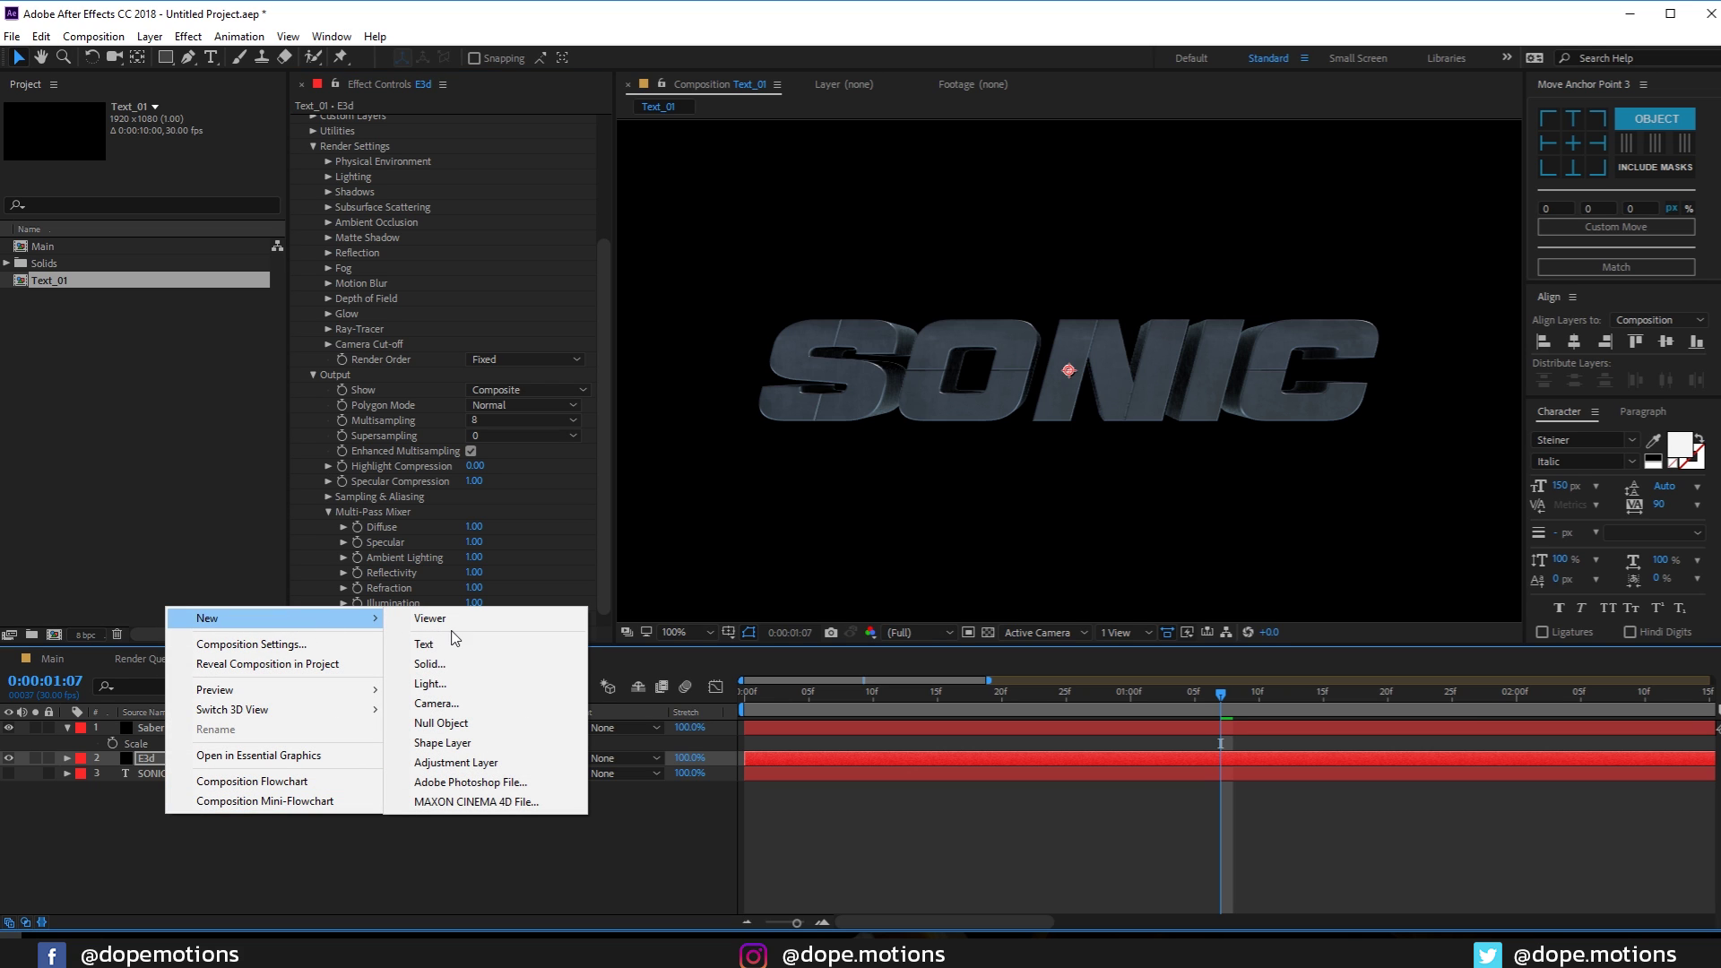
pyautogui.click(431, 683)
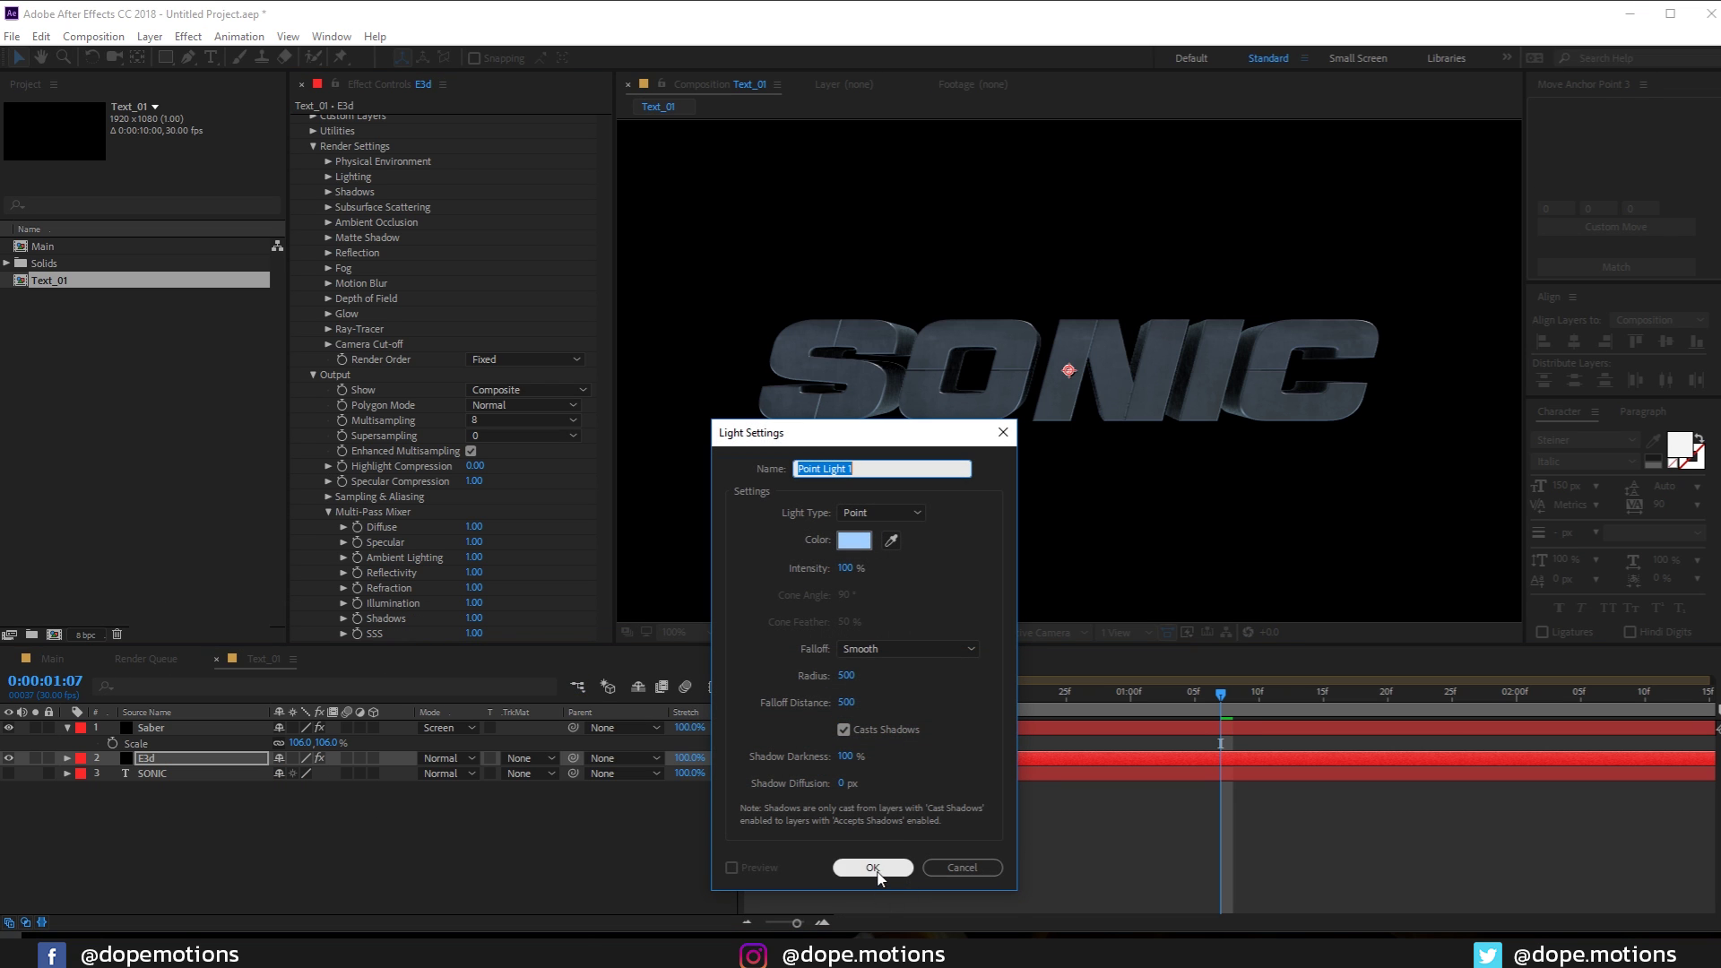
pyautogui.click(872, 868)
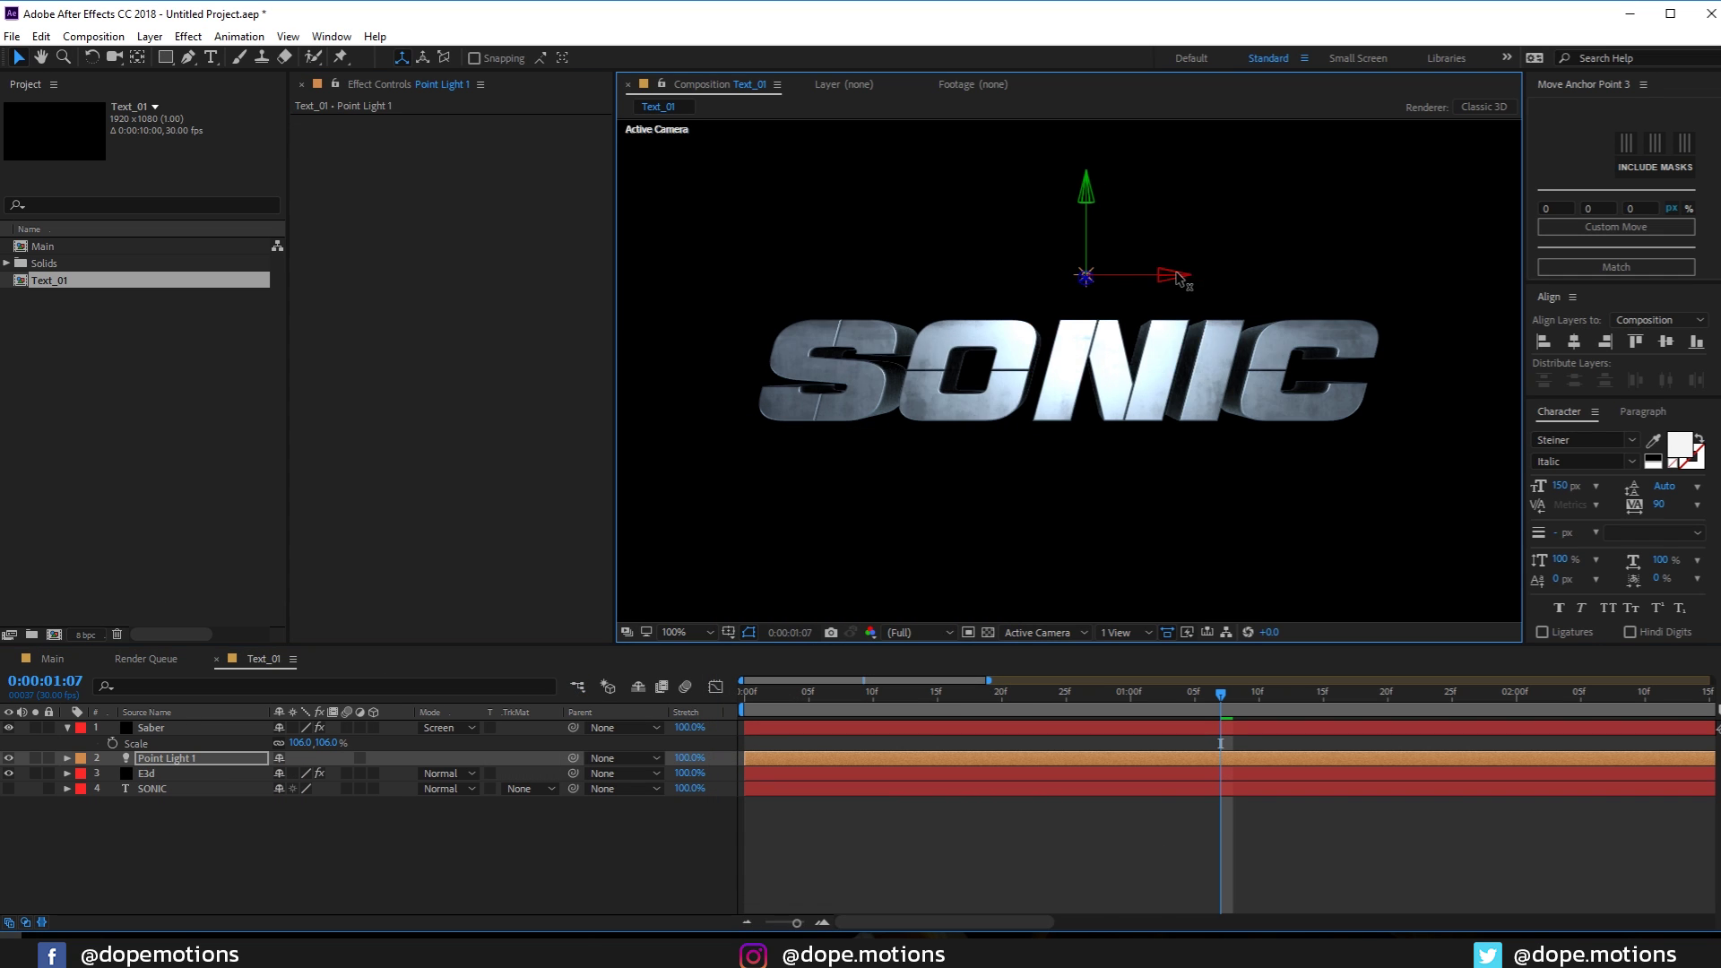
pyautogui.moveTo(1238, 278); pyautogui.dragTo(1096, 388)
pyautogui.moveTo(1087, 157); pyautogui.dragTo(1087, 171)
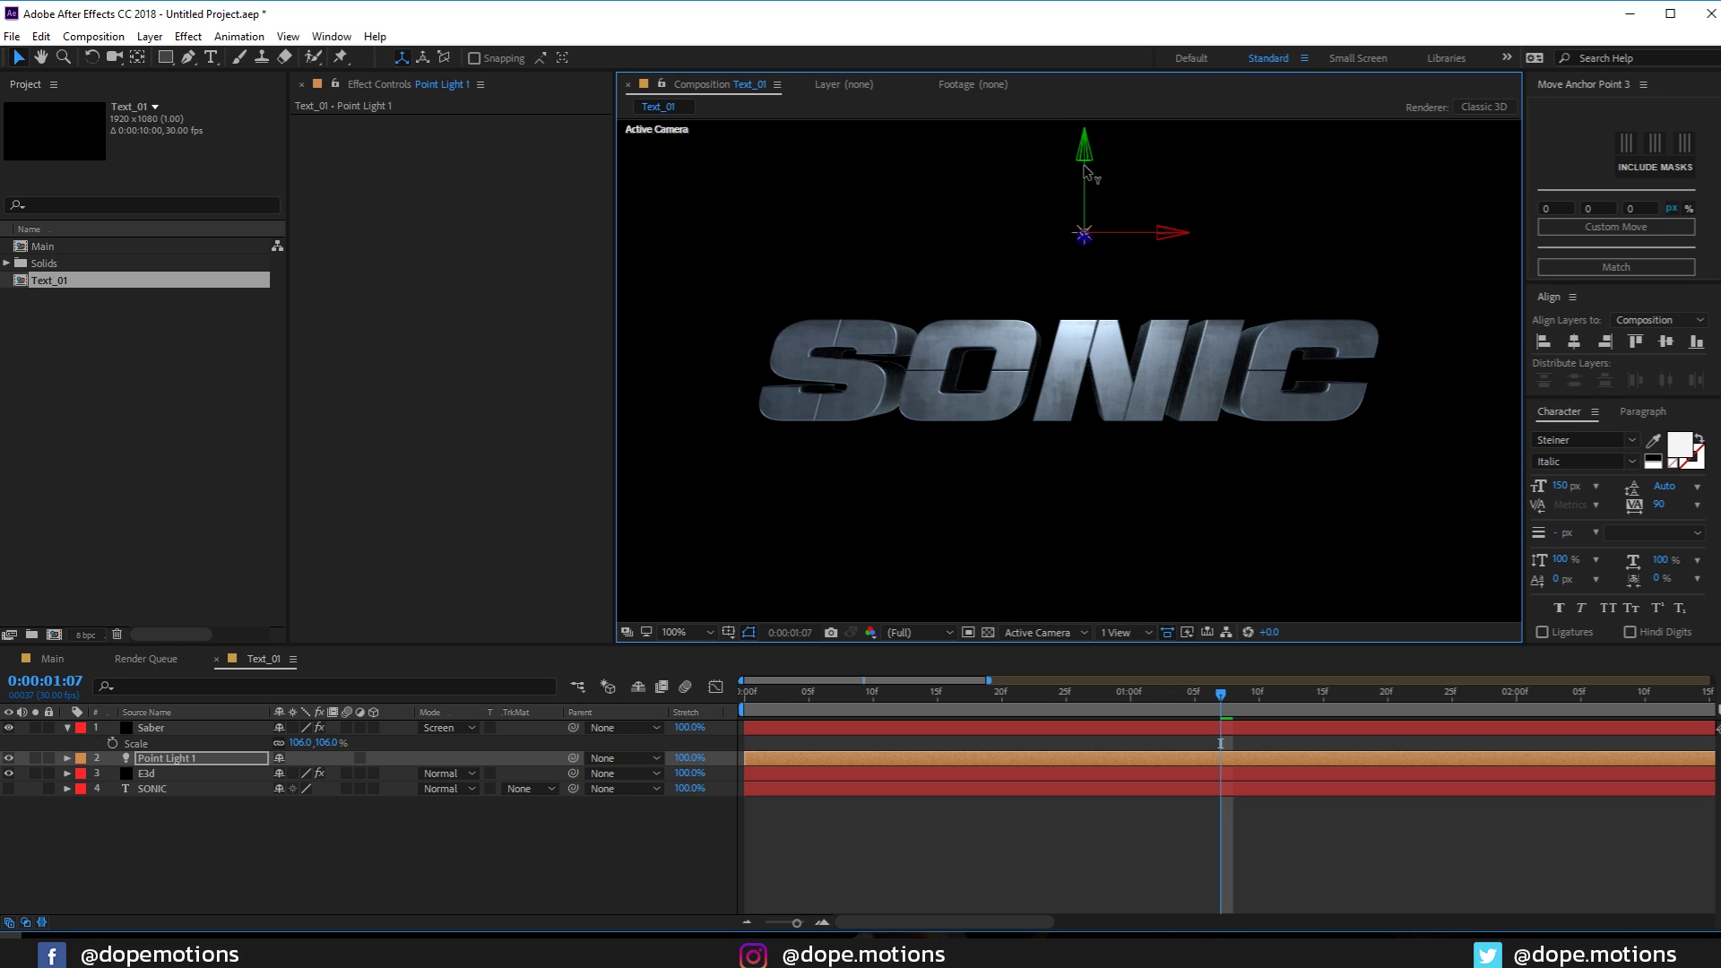
# Collapse Saber's scale, close the render queue, and scrub to preview the lit reveal
pyautogui.click(983, 449)
pyautogui.scroll(-1, 983, 448)
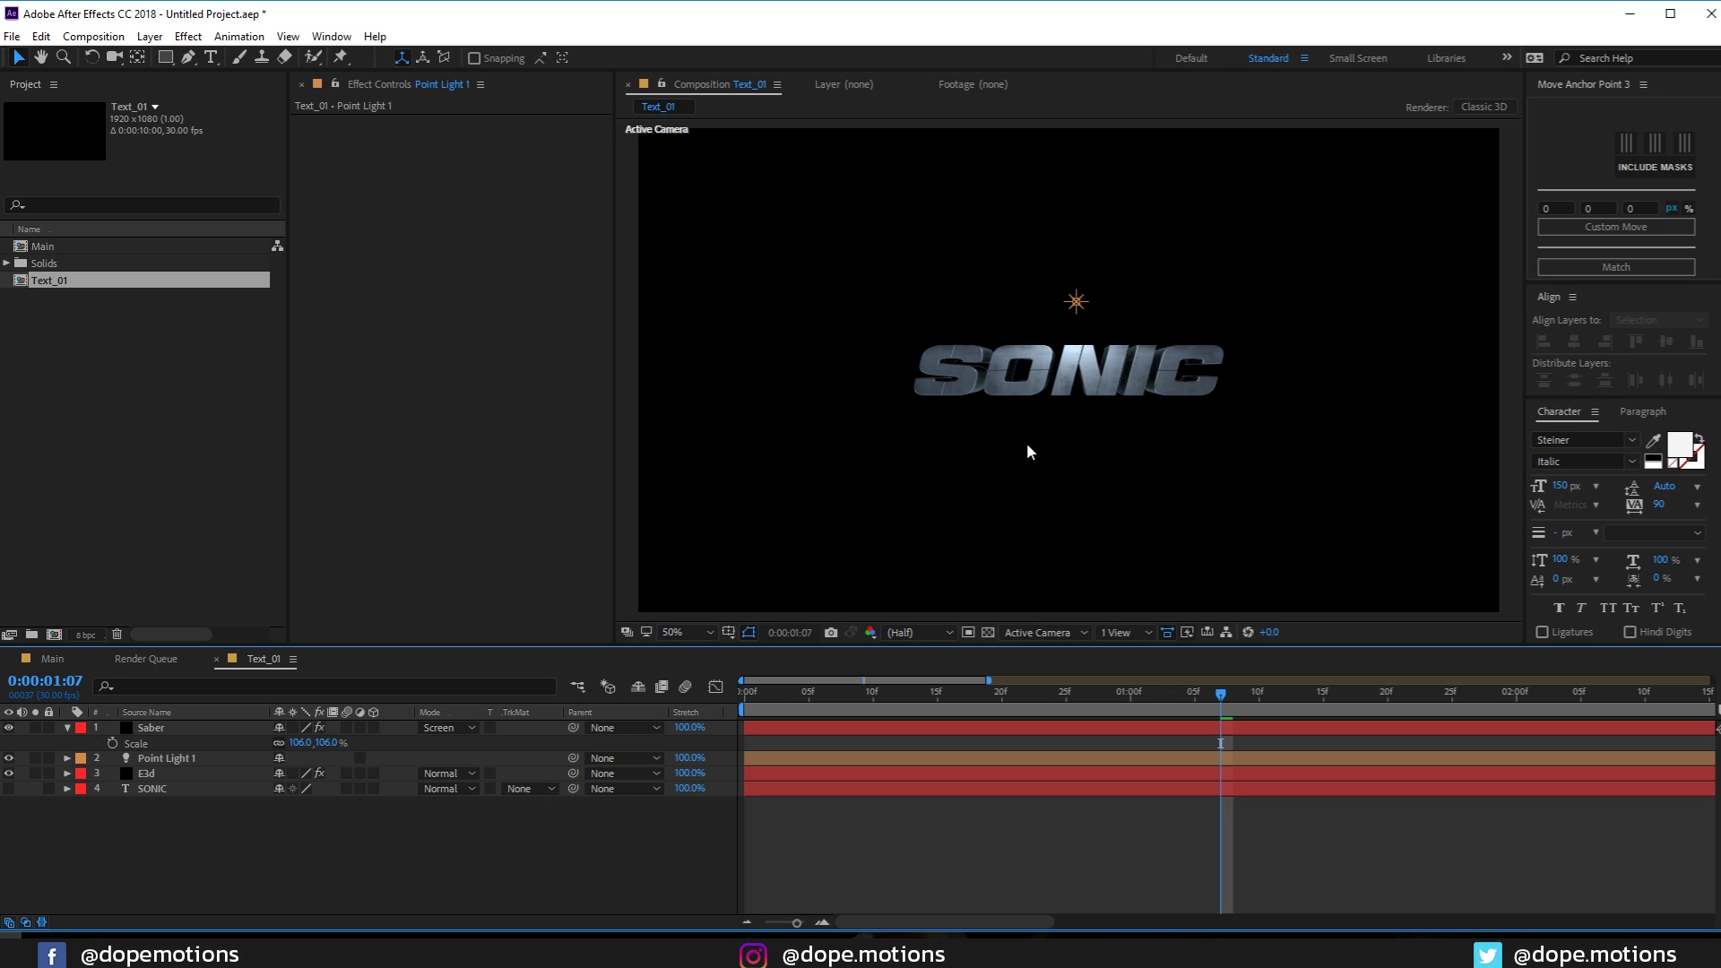
pyautogui.click(67, 727)
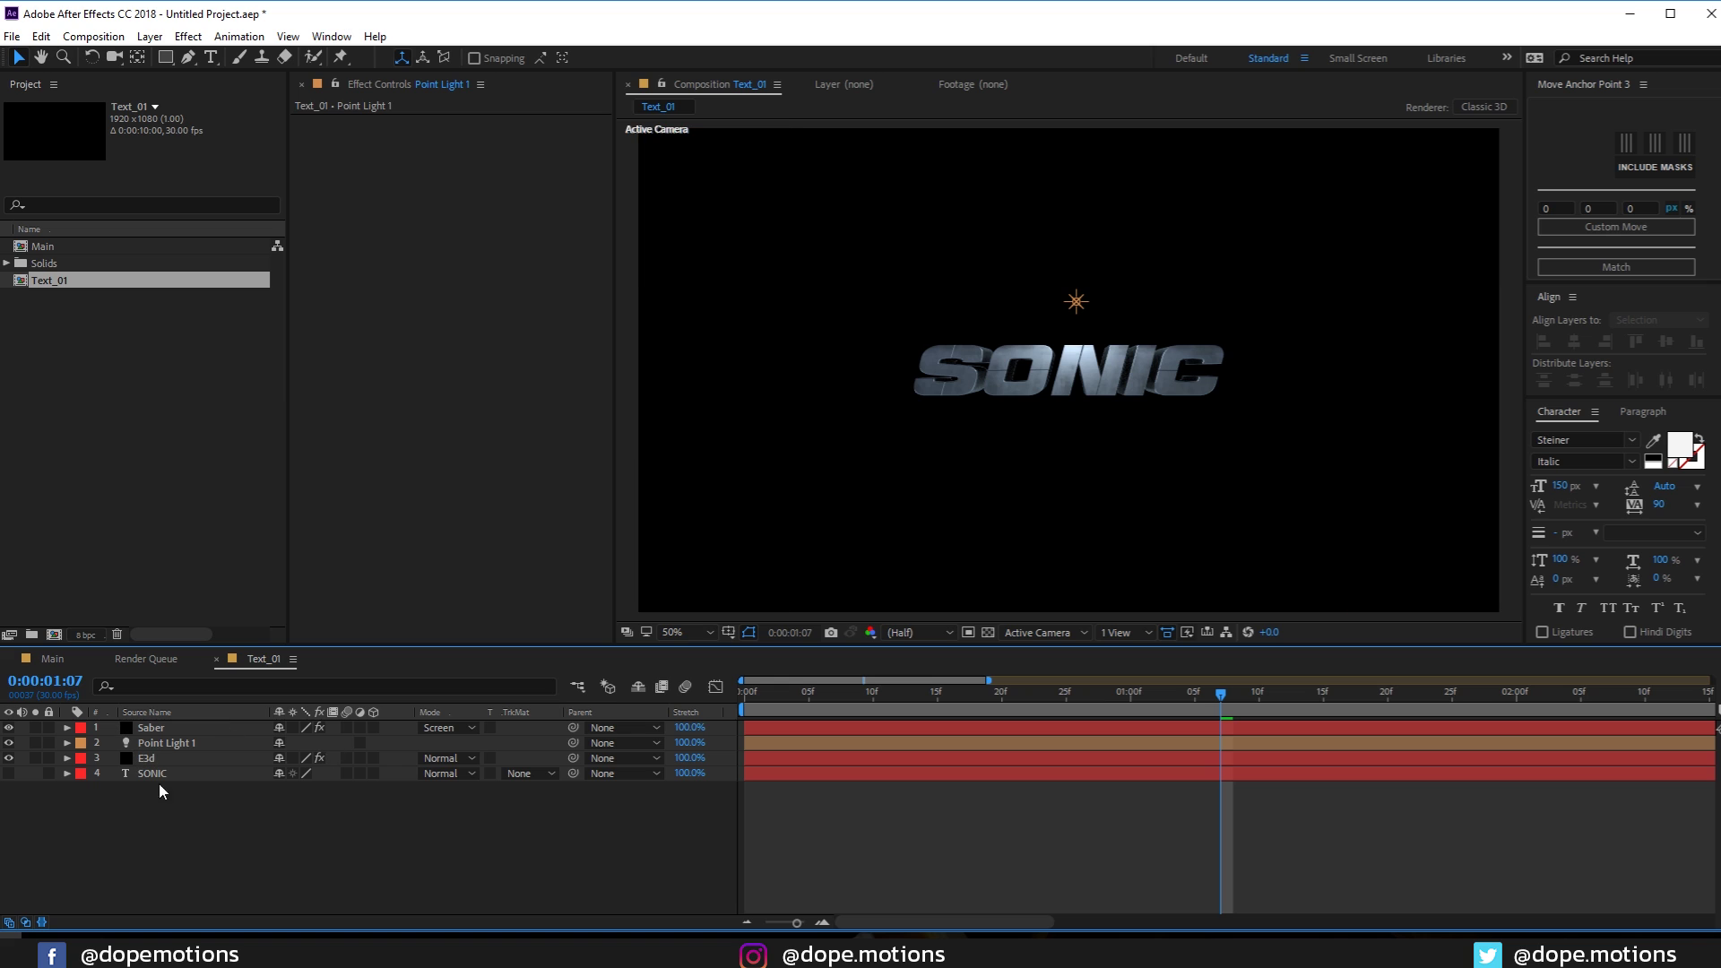
pyautogui.click(101, 658)
pyautogui.moveTo(819, 687); pyautogui.dragTo(835, 724)
# Duplicate the Saber layer and try an orange glow colour on the copy
pyautogui.click(163, 728)
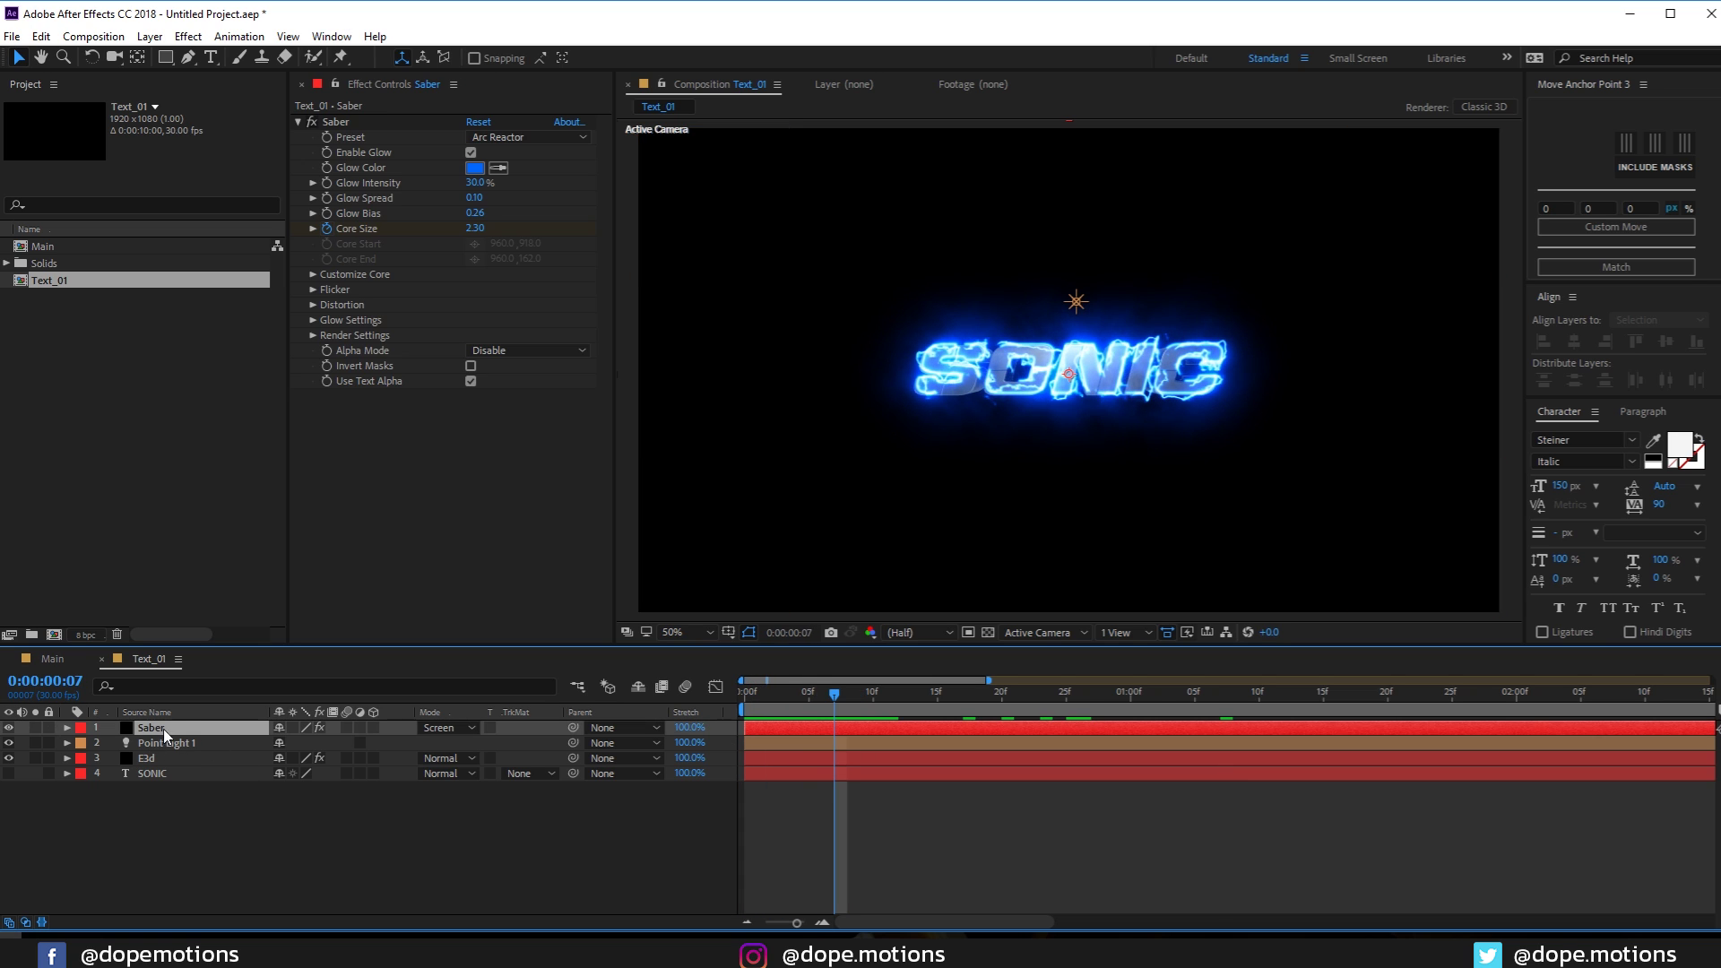
pyautogui.hotkey('ctrl', 'd')
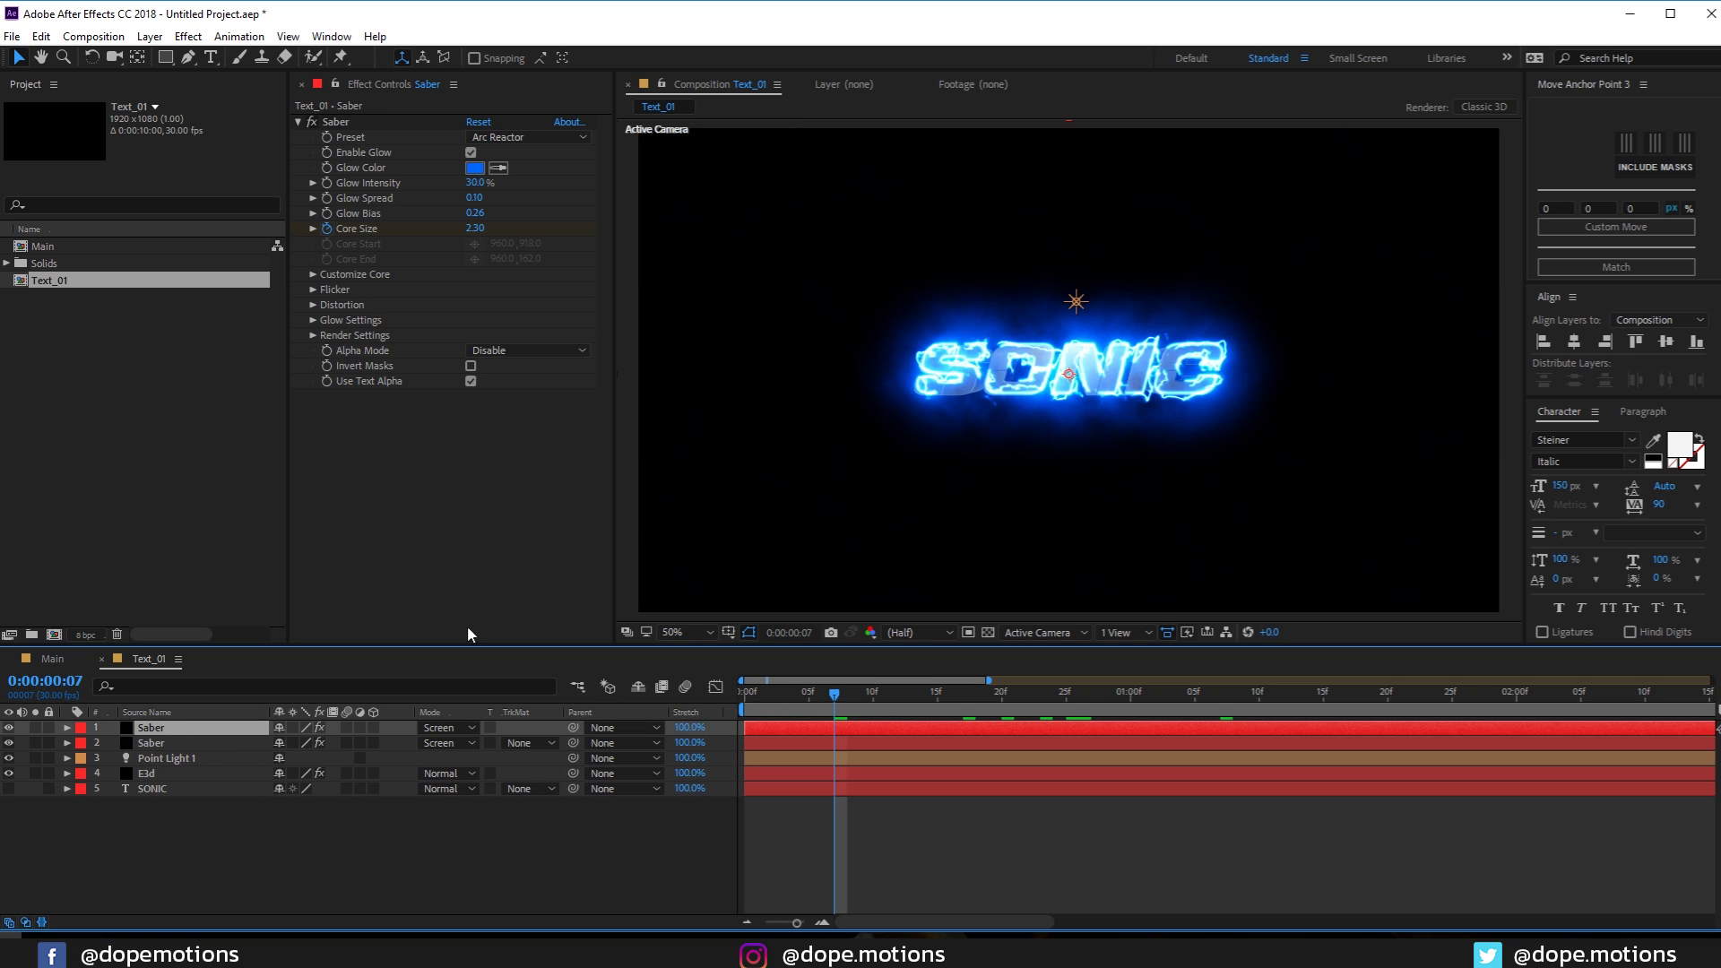
pyautogui.click(474, 168)
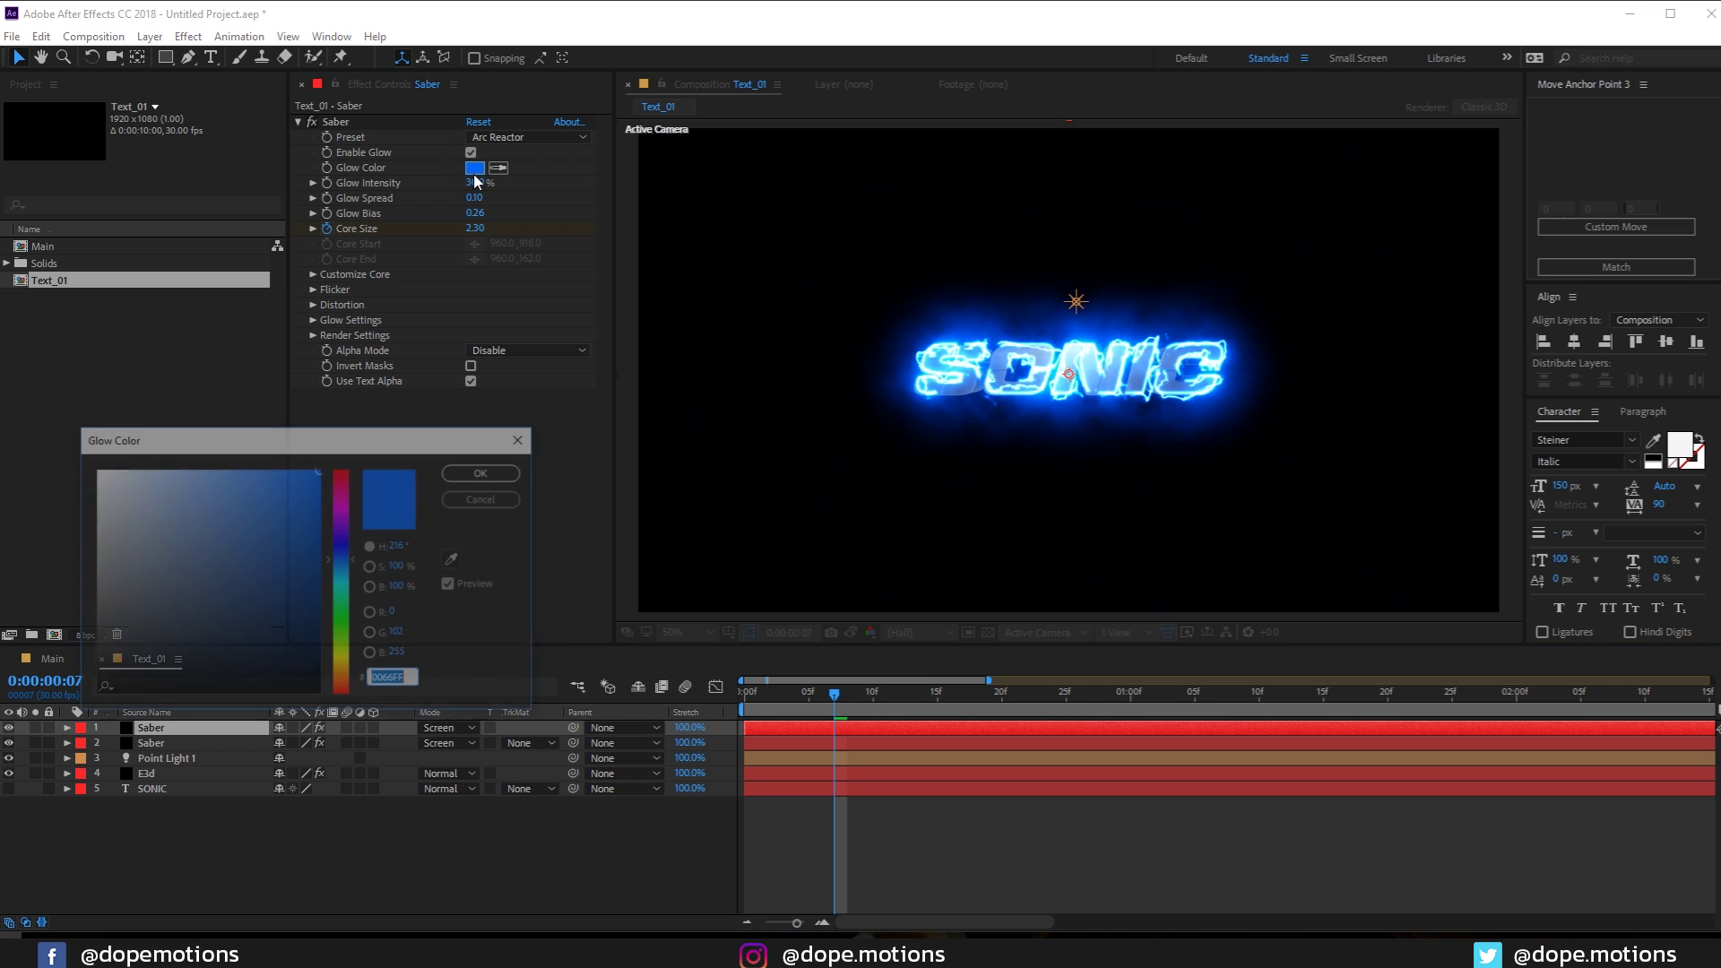
pyautogui.moveTo(342, 531); pyautogui.dragTo(350, 683)
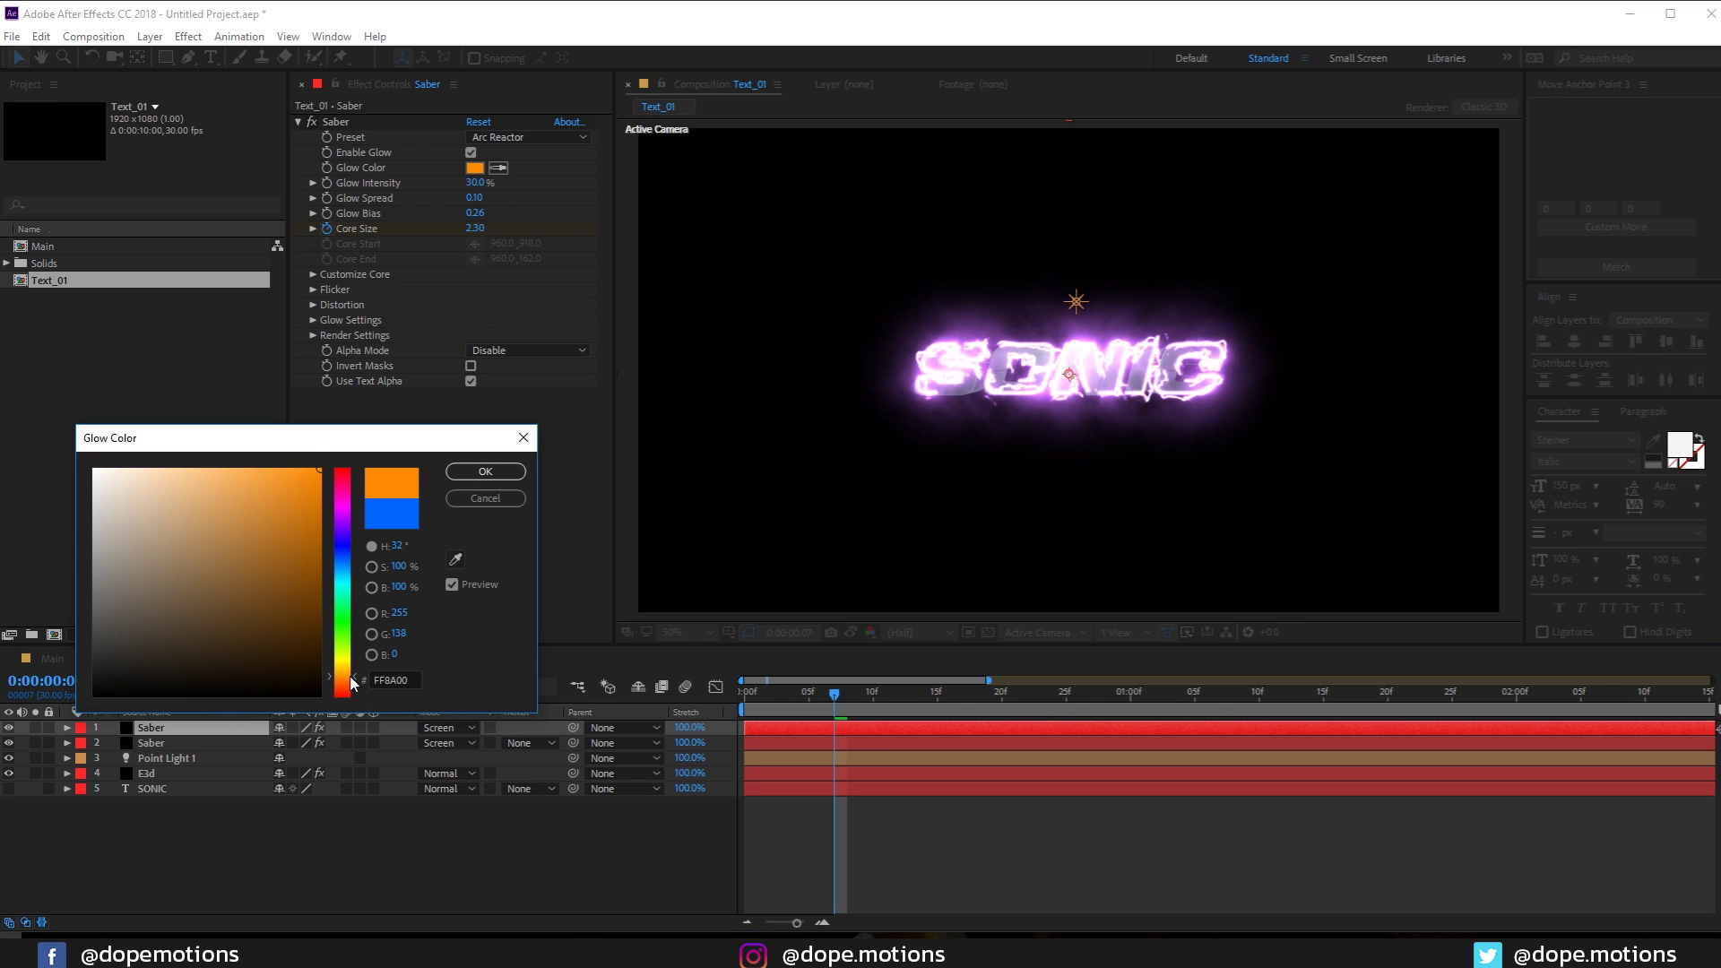
pyautogui.click(484, 471)
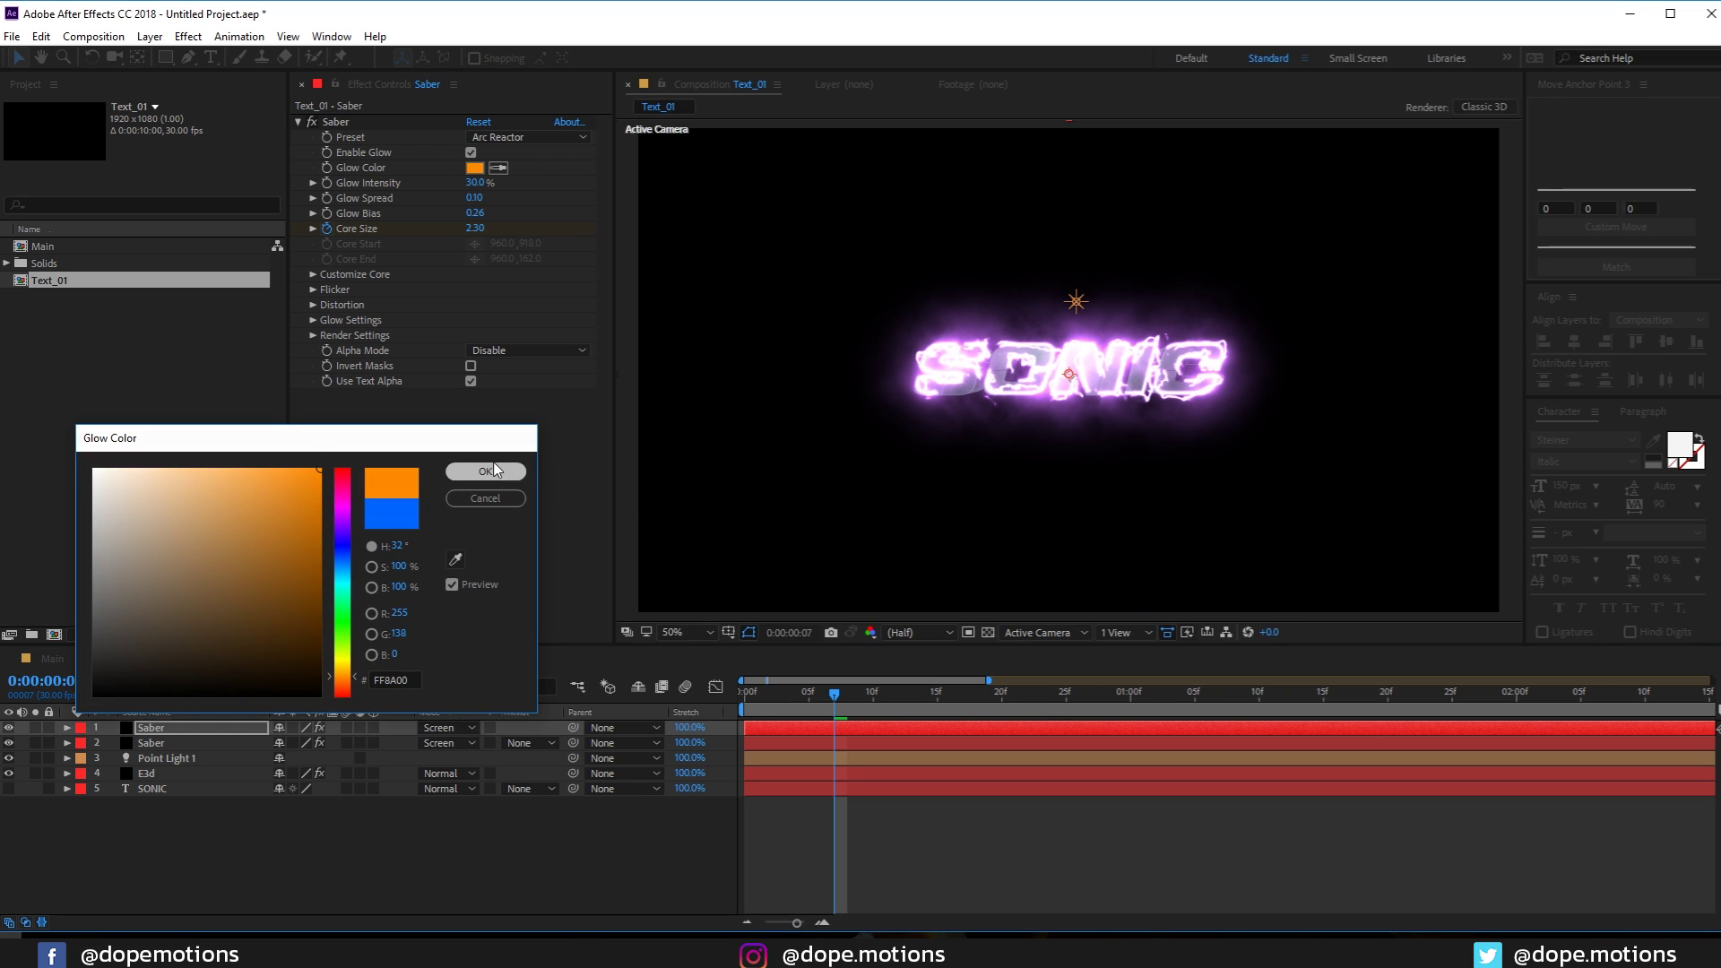
pyautogui.click(472, 153)
# Offset the top Saber layer bar so it starts one frame later
pyautogui.moveTo(760, 728); pyautogui.dragTo(963, 717)
pyautogui.press('/')
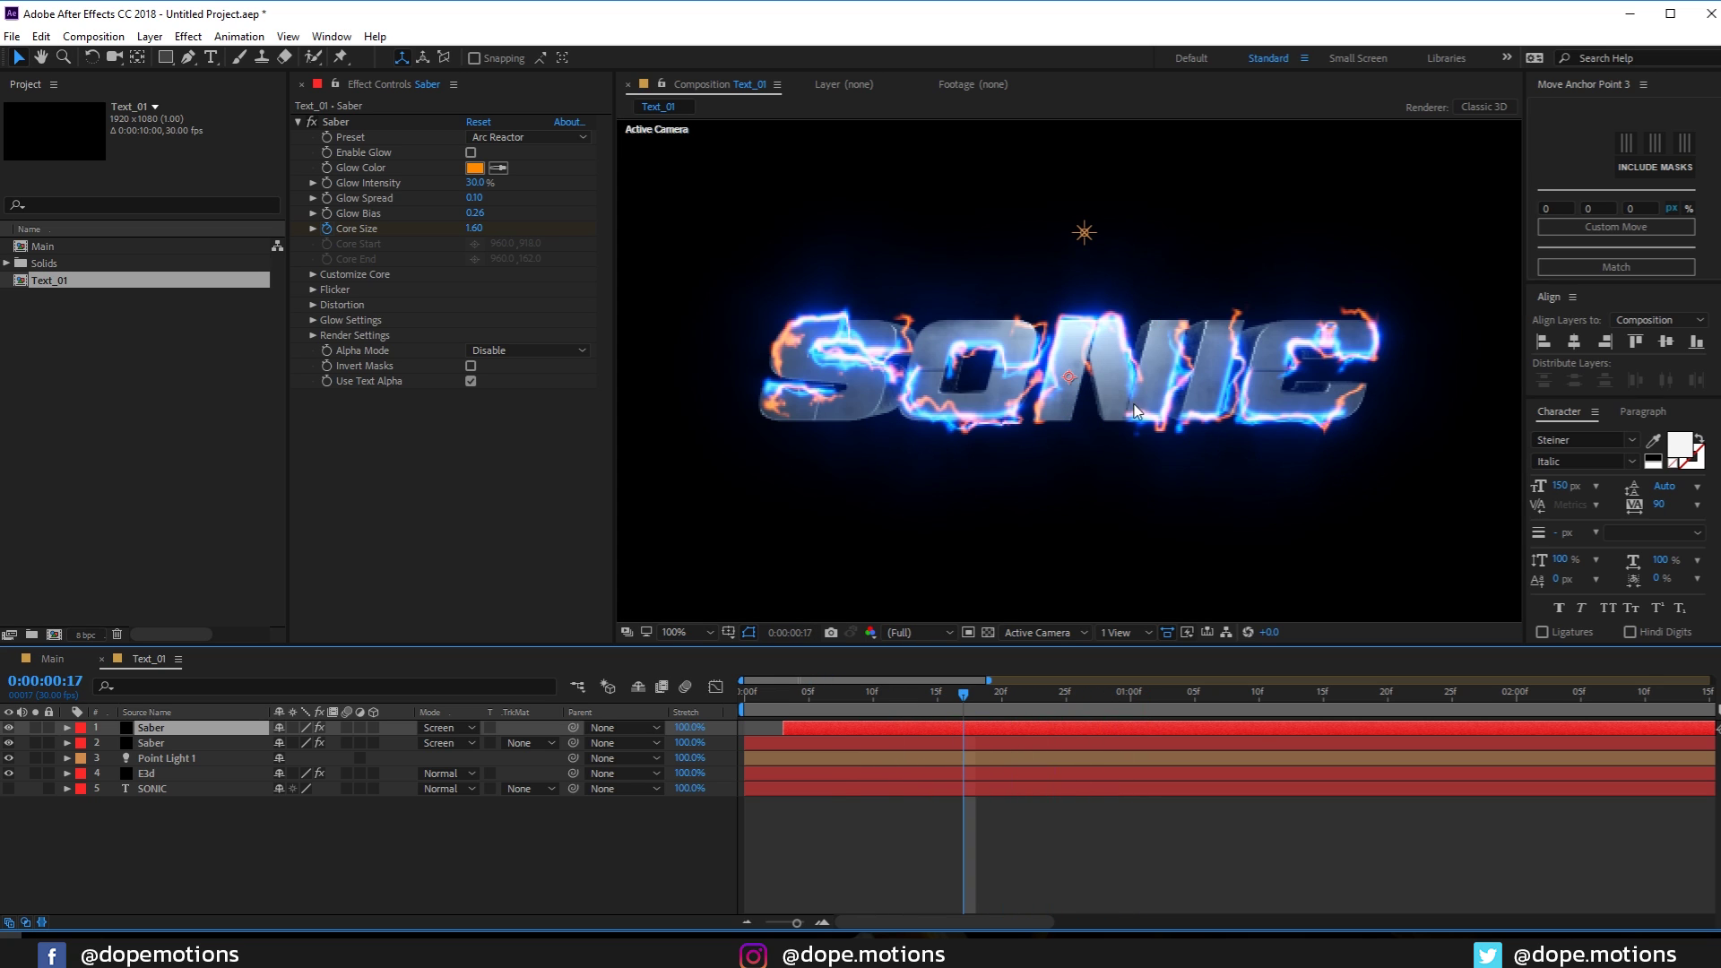
pyautogui.press(',')
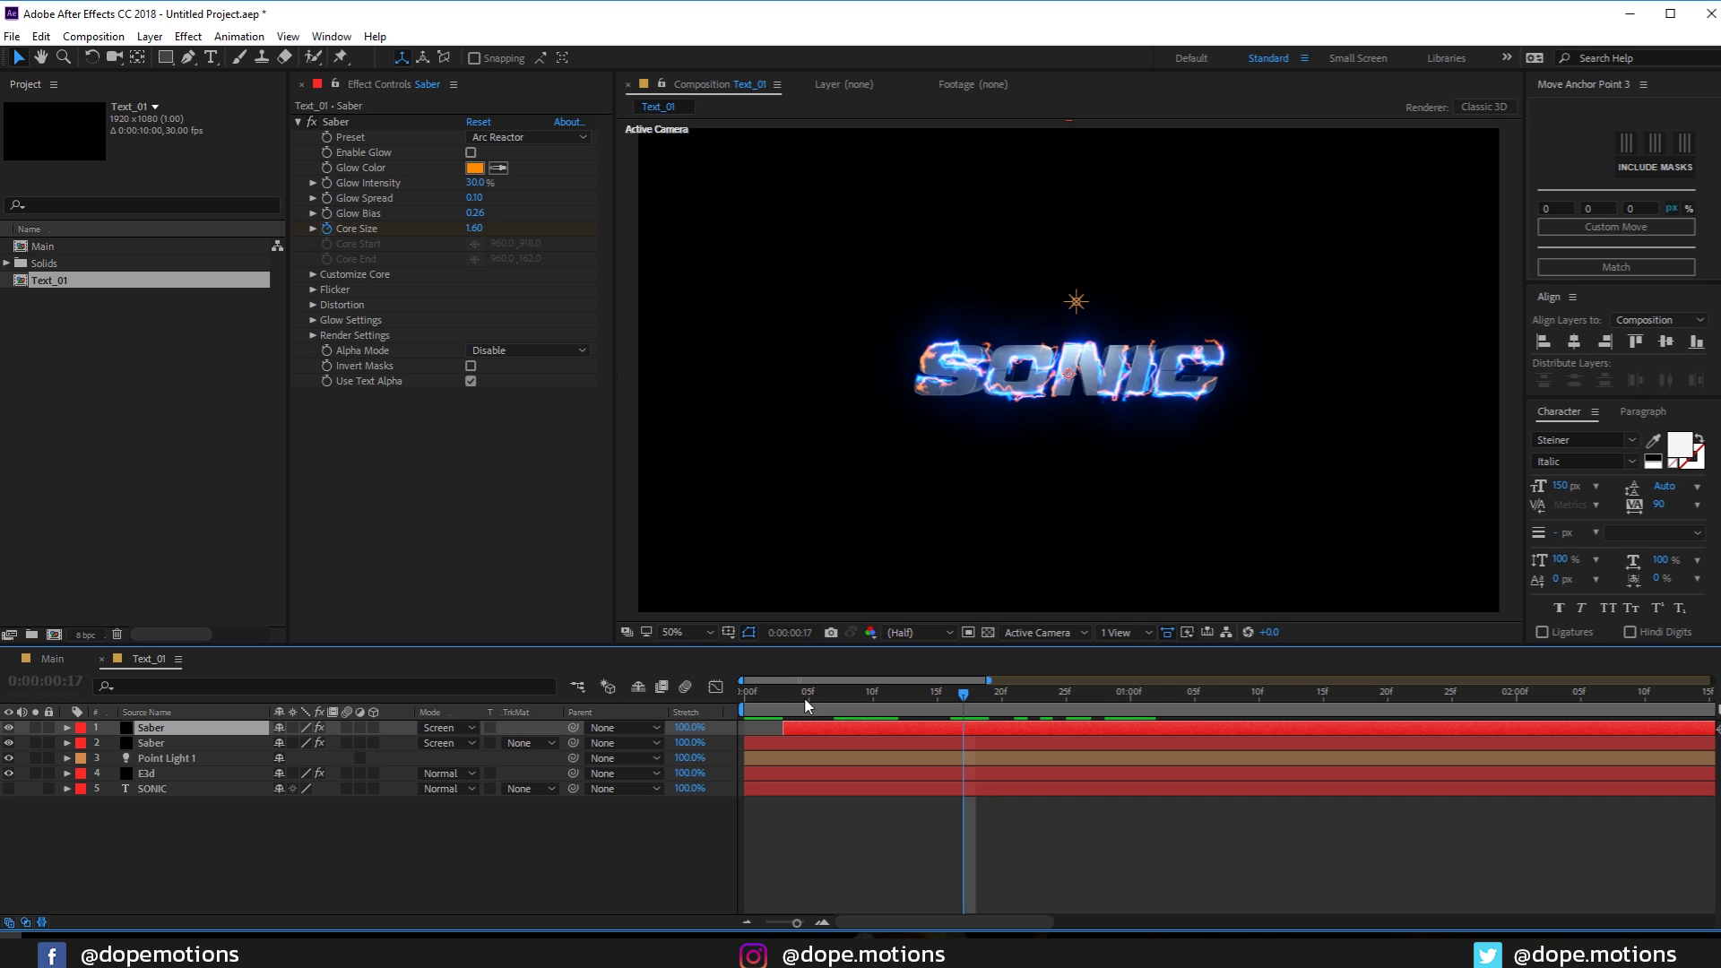
pyautogui.moveTo(796, 728); pyautogui.dragTo(706, 717)
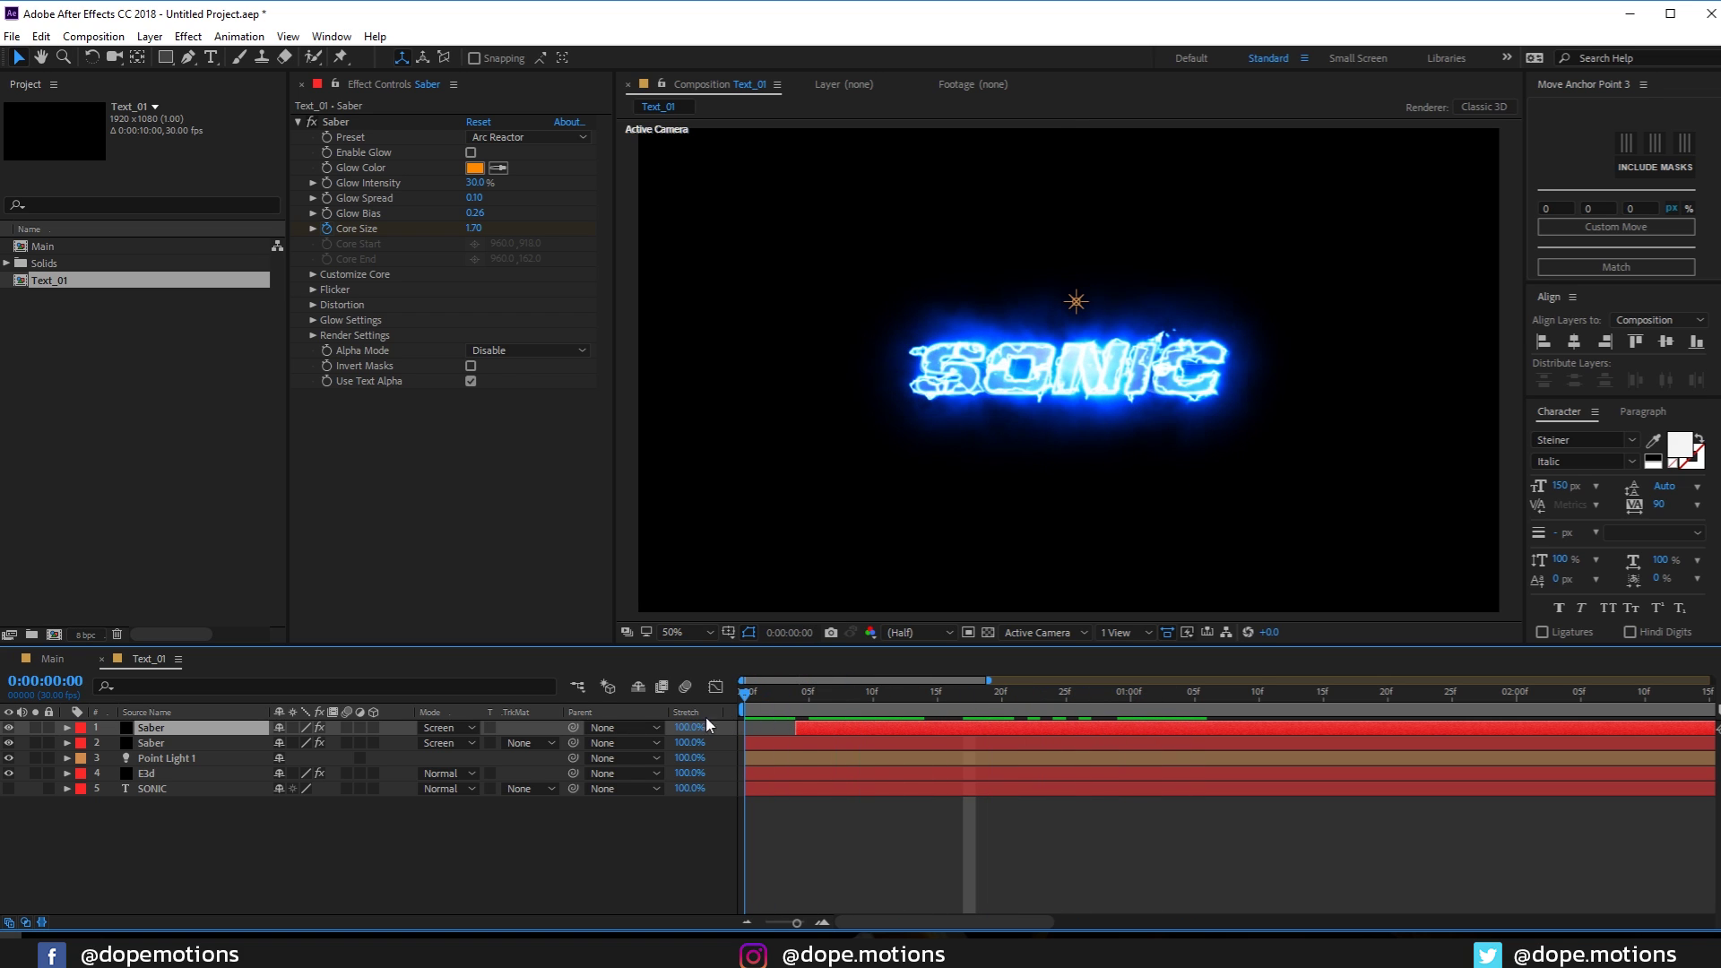
# Preview the energy and move the top Saber layer back to frame 0
pyautogui.press('space')
pyautogui.press('space')
pyautogui.moveTo(801, 728); pyautogui.dragTo(754, 732)
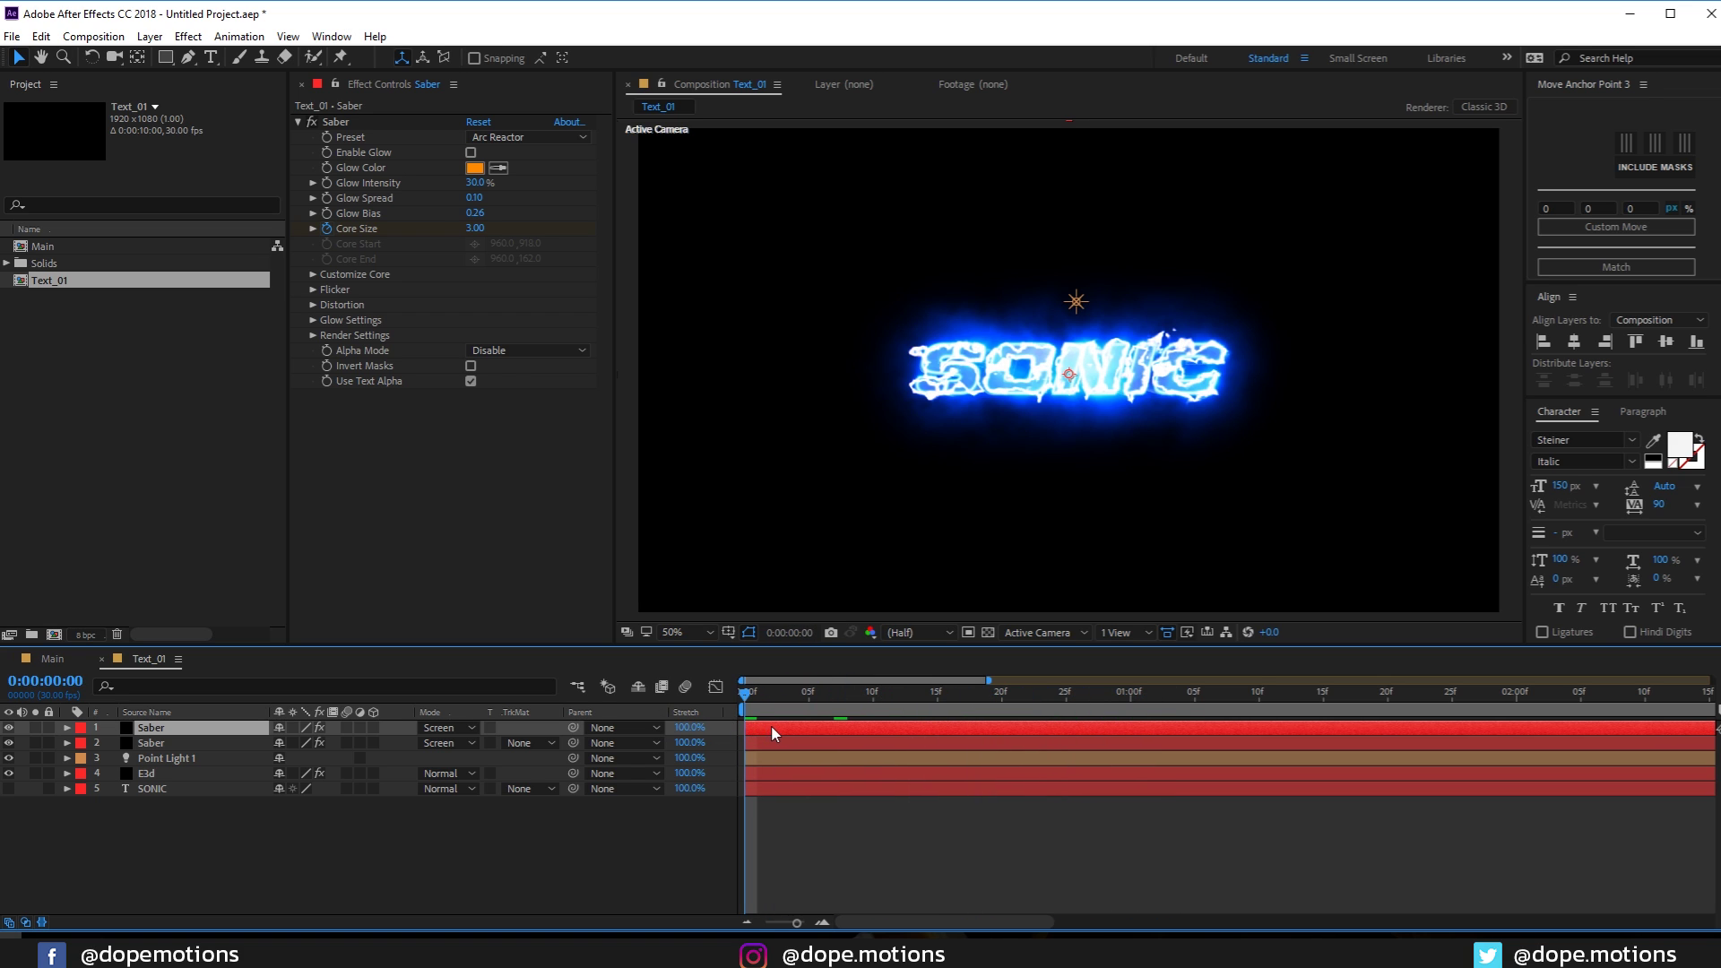
pyautogui.press('u')
pyautogui.moveTo(1103, 745); pyautogui.dragTo(1141, 769)
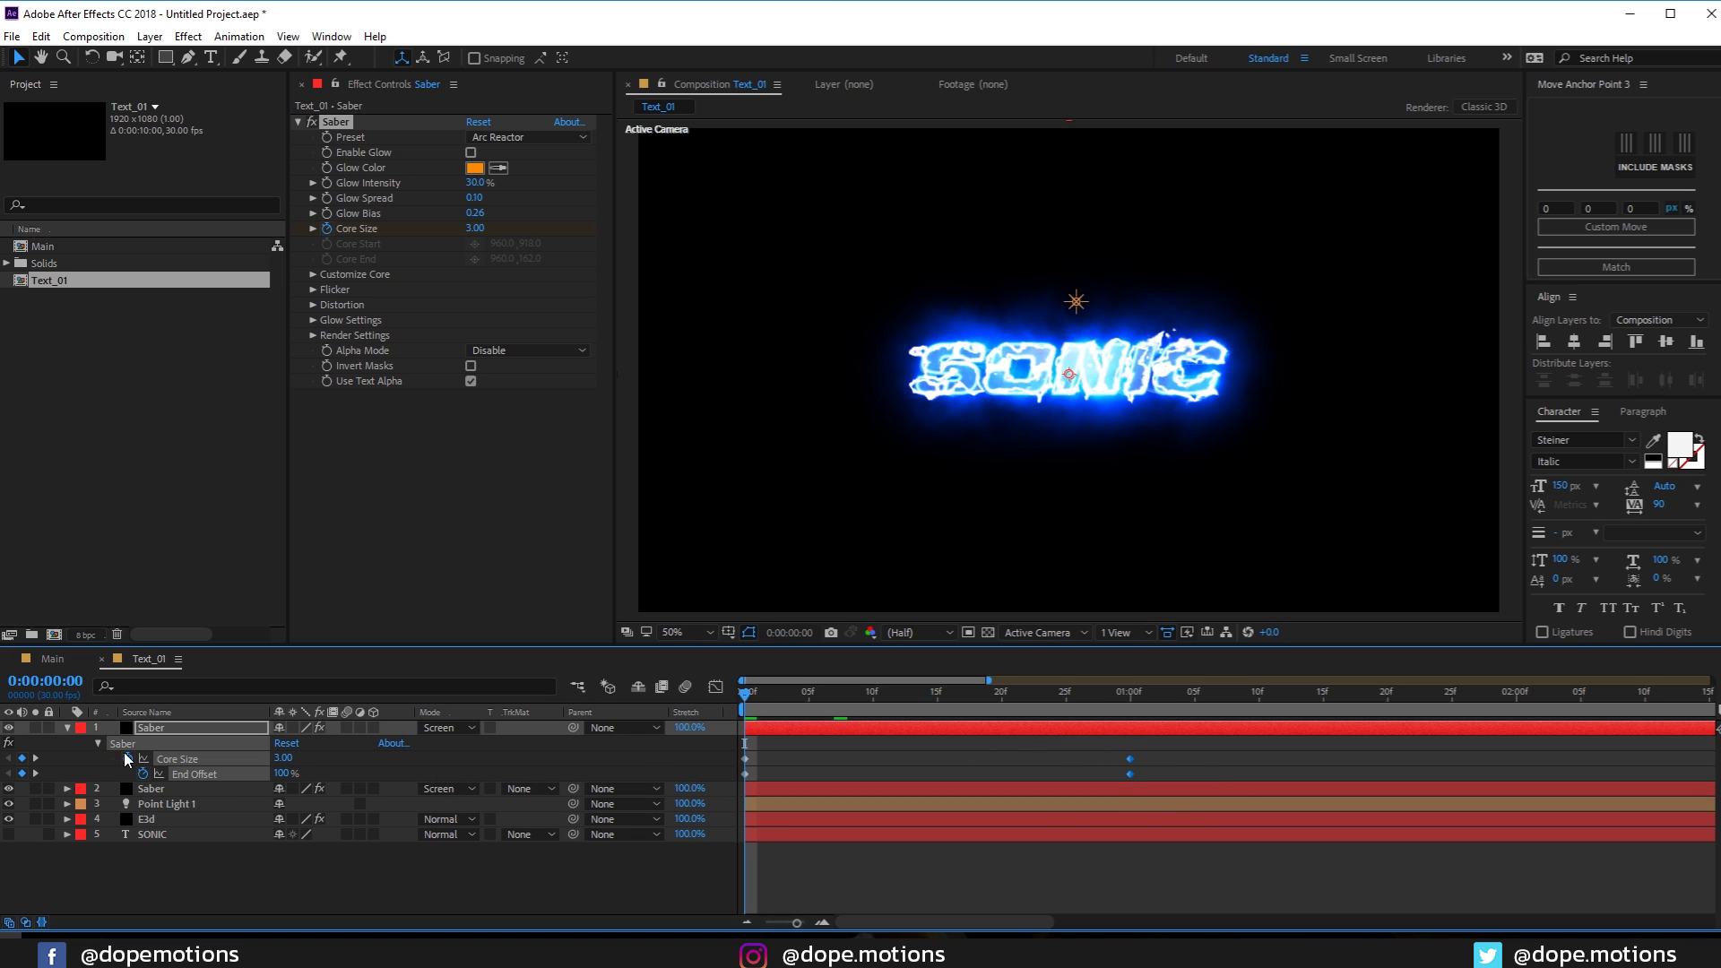
pyautogui.click(68, 727)
# Move the second Saber's keyframes to about frame 23 and apply Easy Ease
pyautogui.click(149, 728)
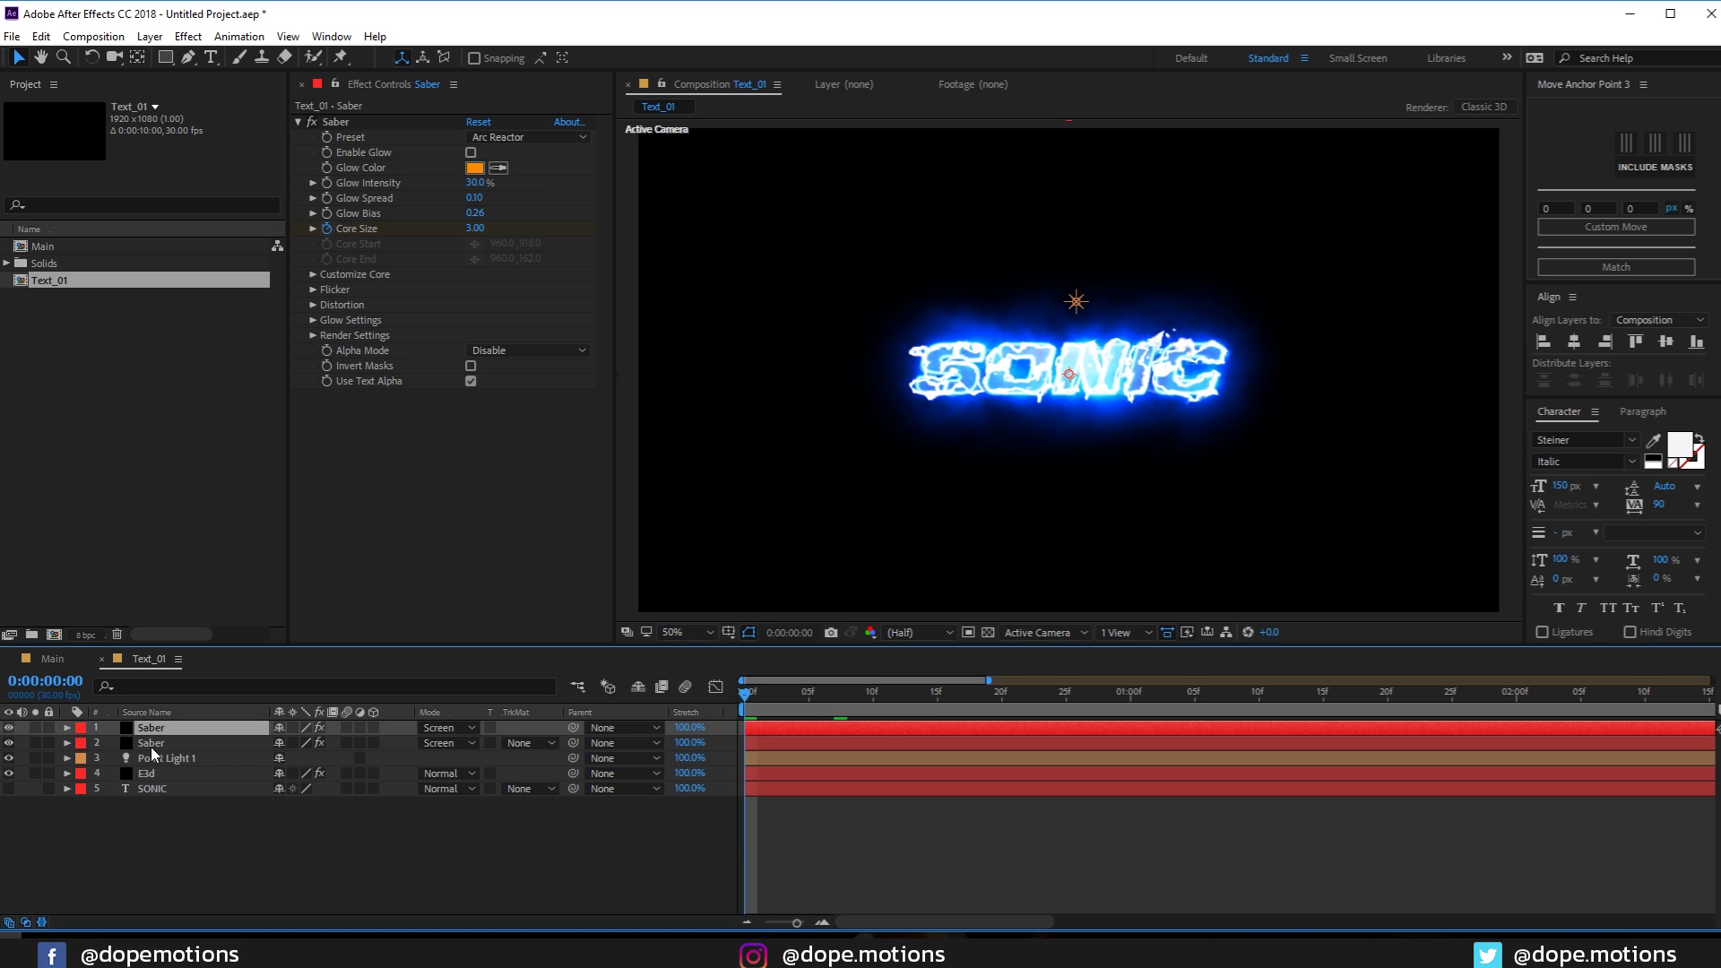
pyautogui.keyDown('ctrl'); pyautogui.click(145, 743); pyautogui.keyUp('ctrl')
pyautogui.press('u')
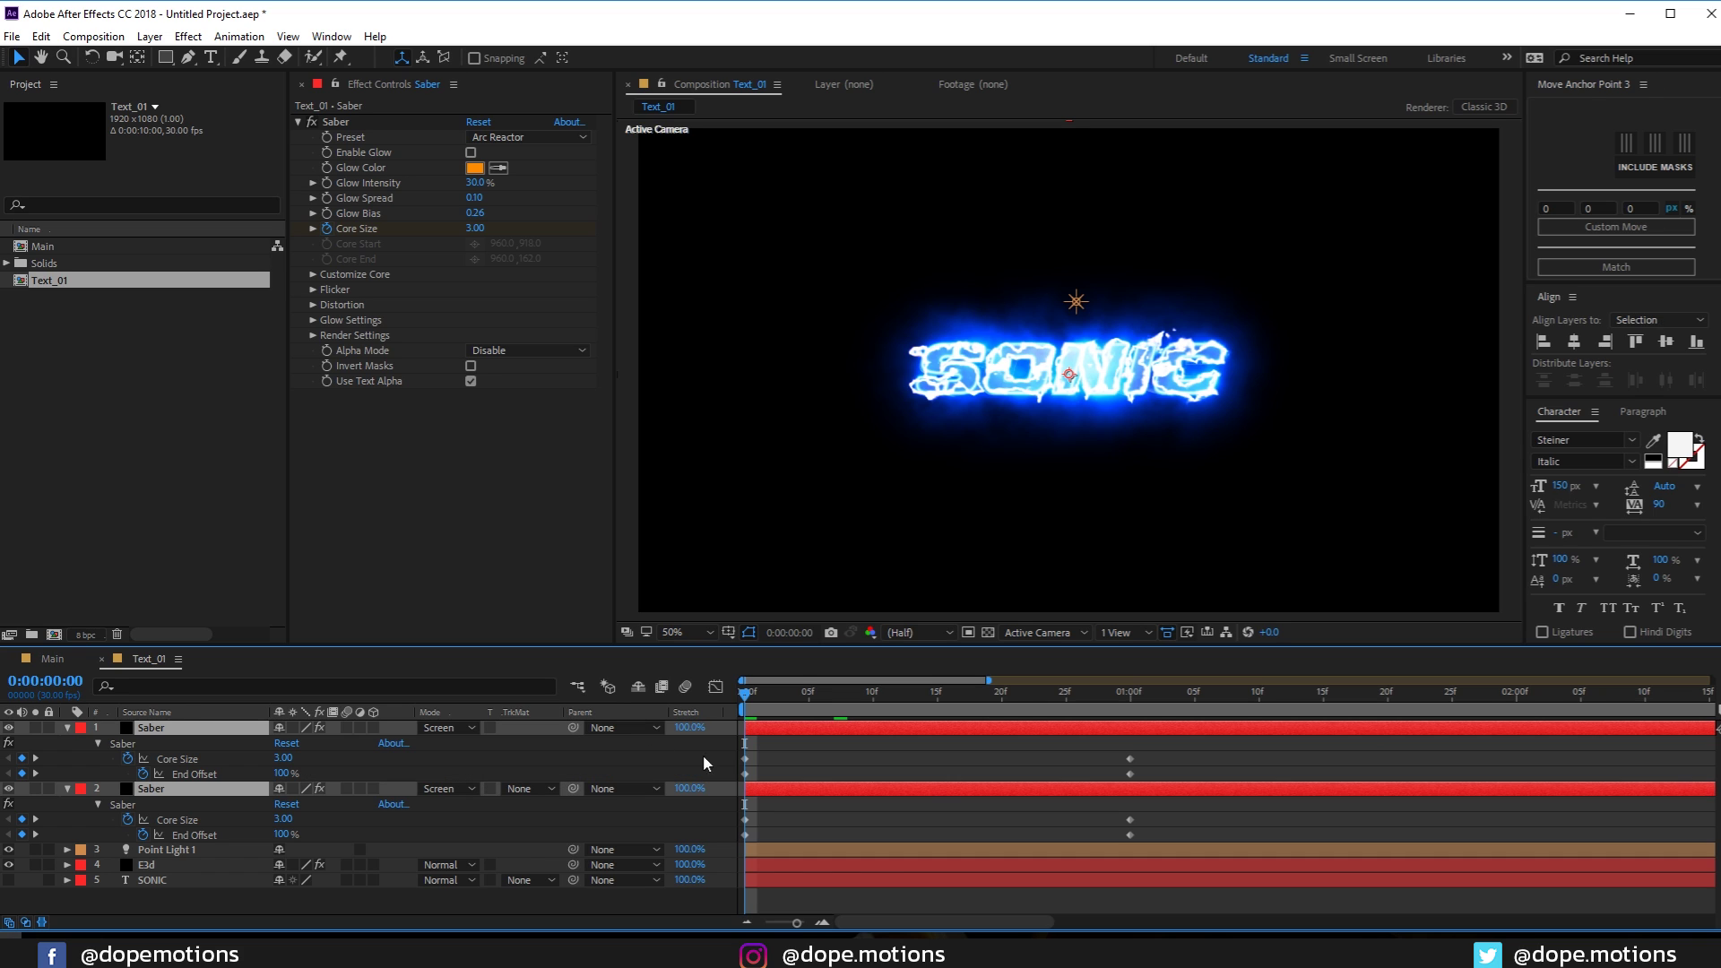
pyautogui.moveTo(1108, 810); pyautogui.dragTo(1066, 820)
pyautogui.click(1073, 740)
pyautogui.moveTo(1015, 695); pyautogui.dragTo(936, 706)
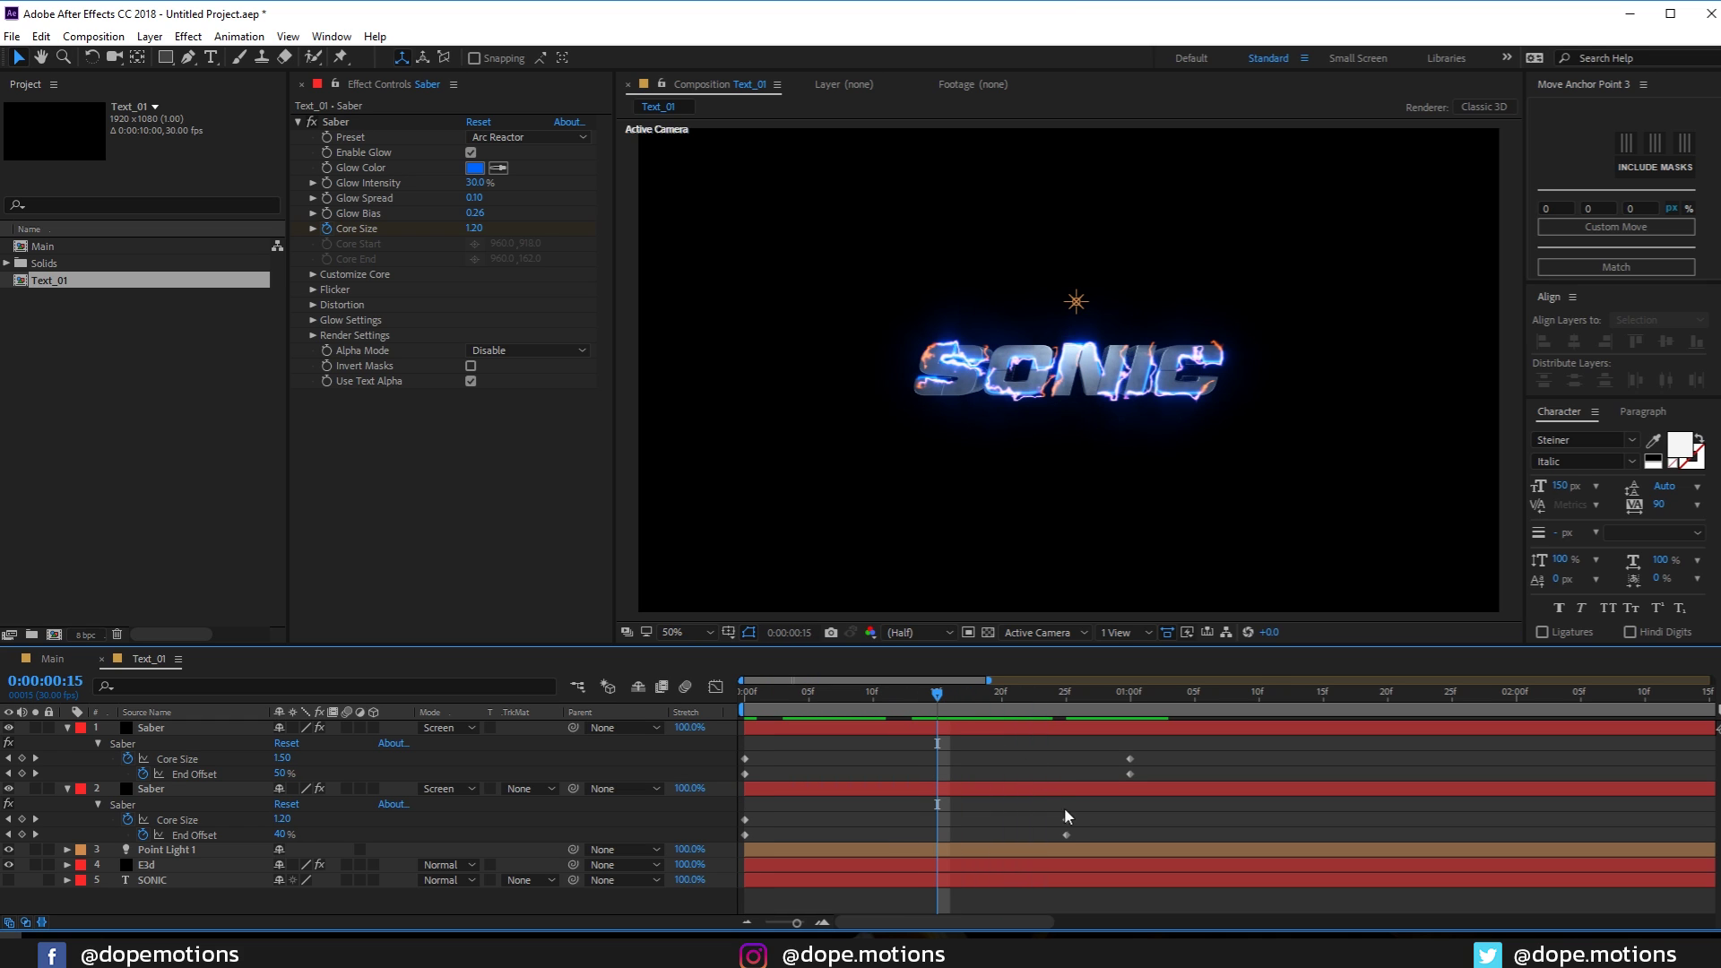
pyautogui.moveTo(1066, 829)
pyautogui.mouseDown()
pyautogui.moveTo(1045, 821)
pyautogui.moveTo(1059, 851)
pyautogui.moveTo(1036, 821)
pyautogui.mouseUp()
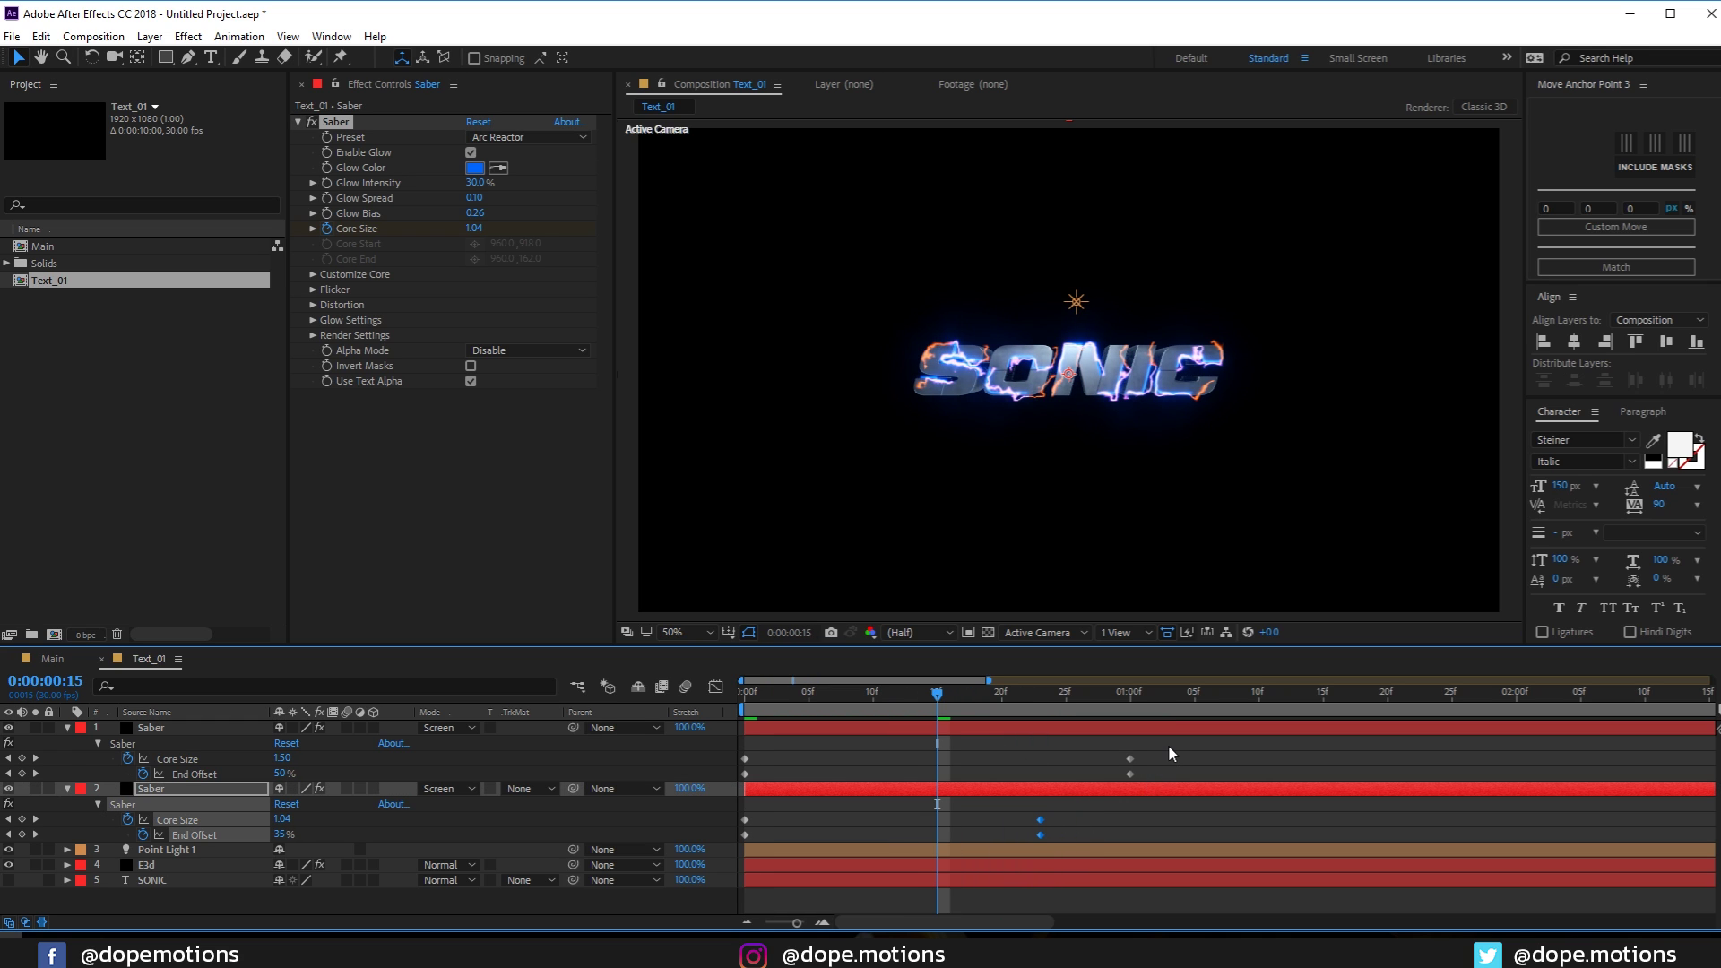
pyautogui.moveTo(1169, 743)
pyautogui.mouseDown()
pyautogui.moveTo(811, 867)
pyautogui.moveTo(708, 865)
pyautogui.mouseUp()
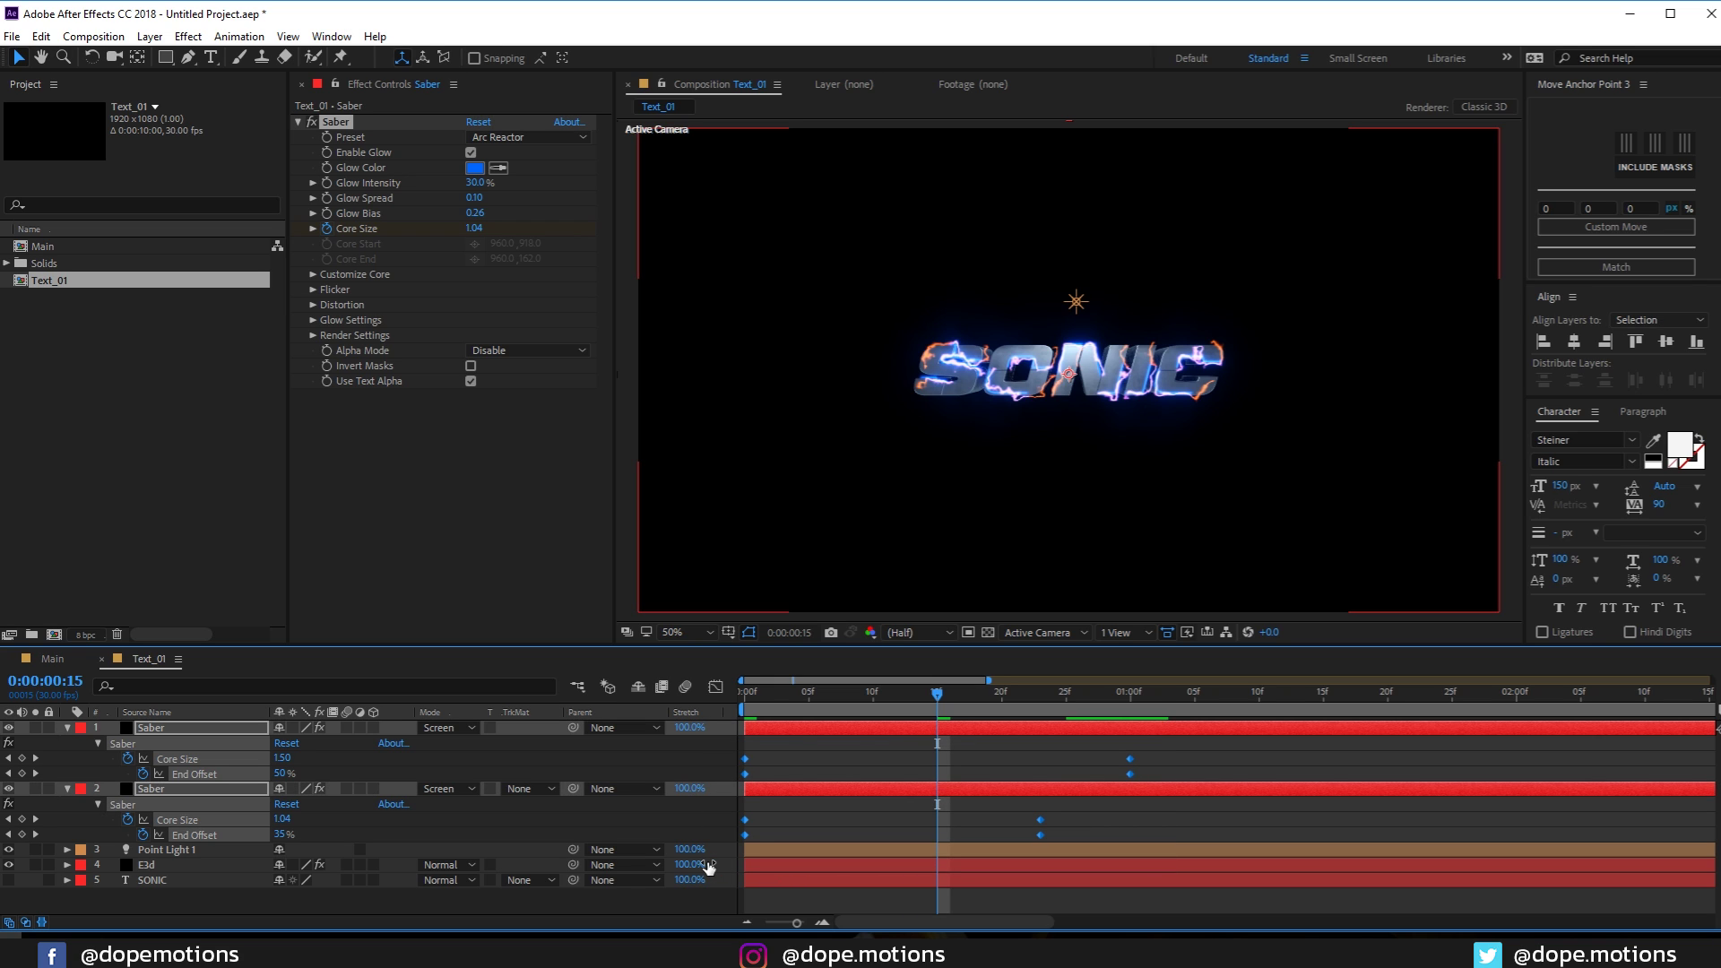
pyautogui.press('F9')
pyautogui.click(887, 814)
# Collapse all layer properties and scrub the opening frames to check the energy
pyautogui.hotkey('ctrl', 'a')
pyautogui.press('u')
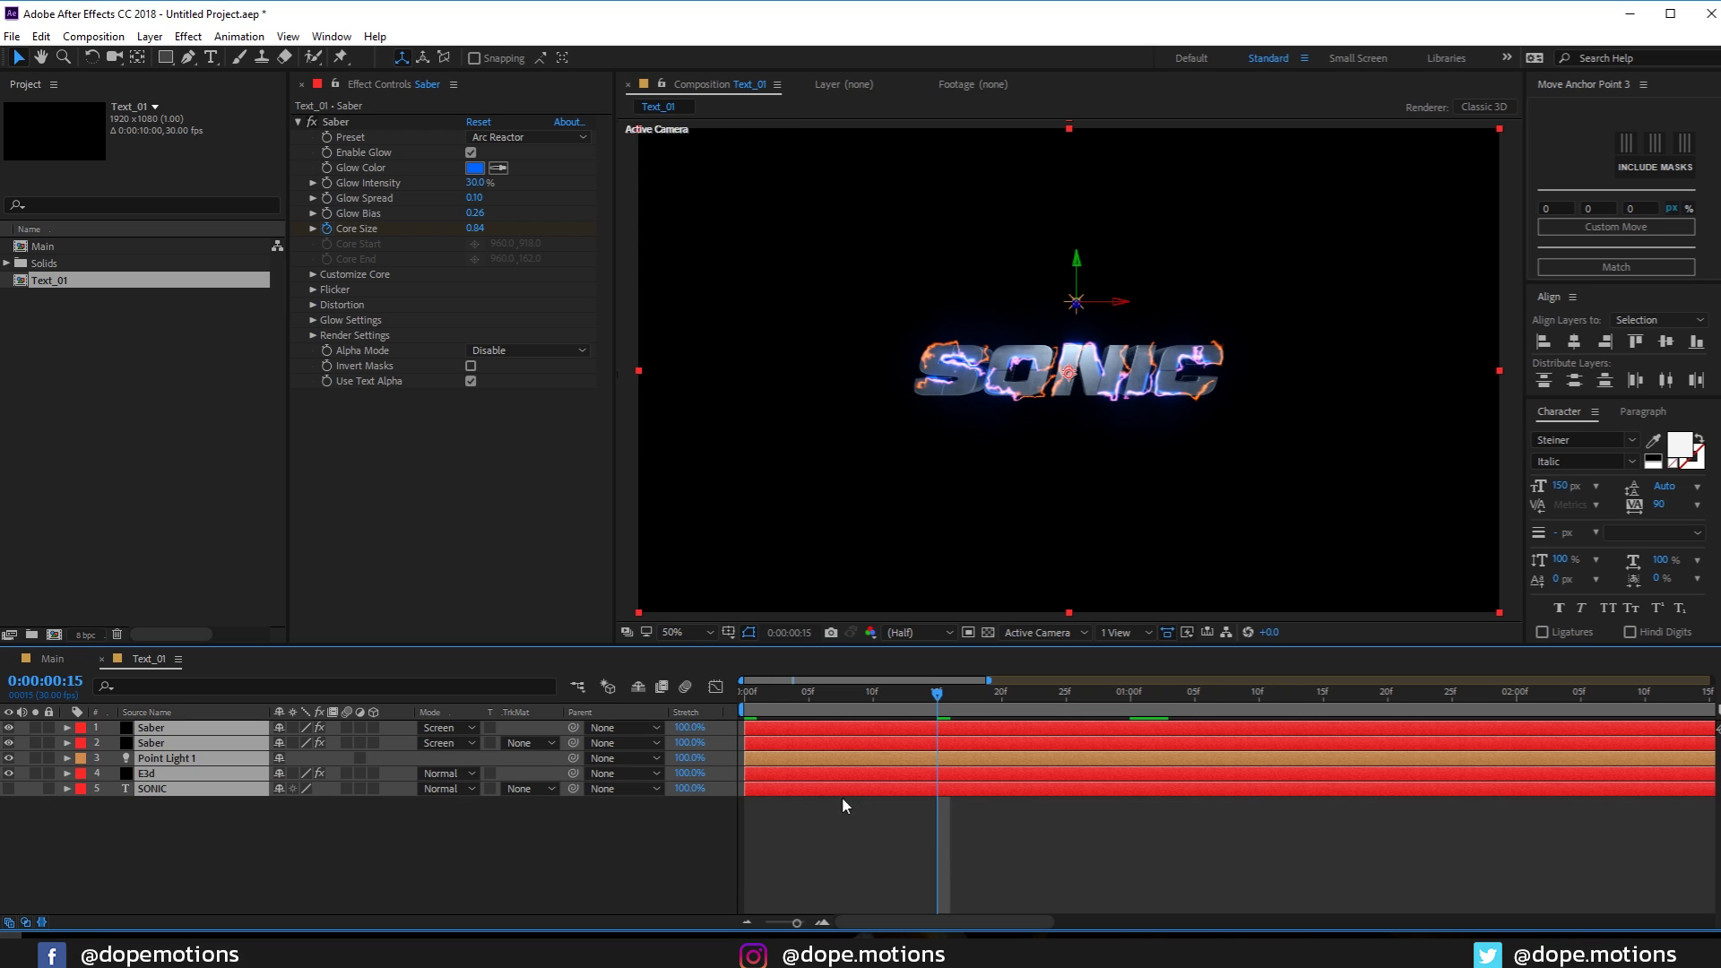
pyautogui.click(264, 834)
pyautogui.moveTo(744, 690); pyautogui.dragTo(990, 712)
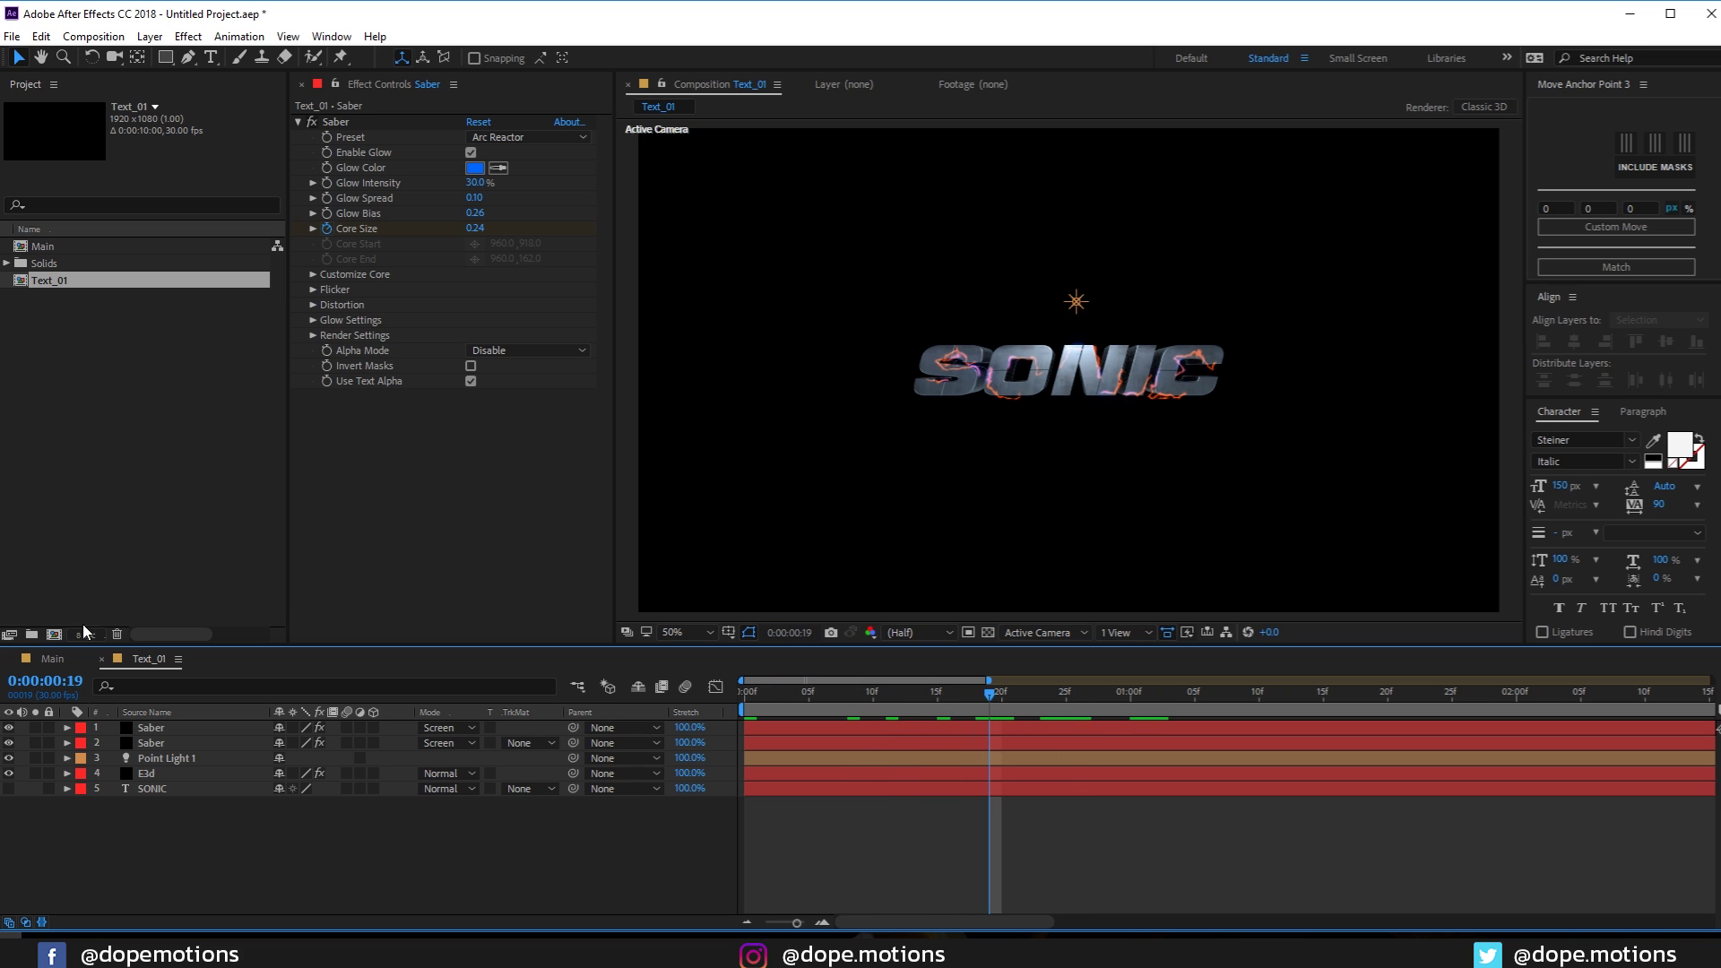
# Add Text_01 to the Main comp and apply CC Scale Wipe to it
pyautogui.click(51, 660)
pyautogui.moveTo(49, 282); pyautogui.dragTo(221, 751)
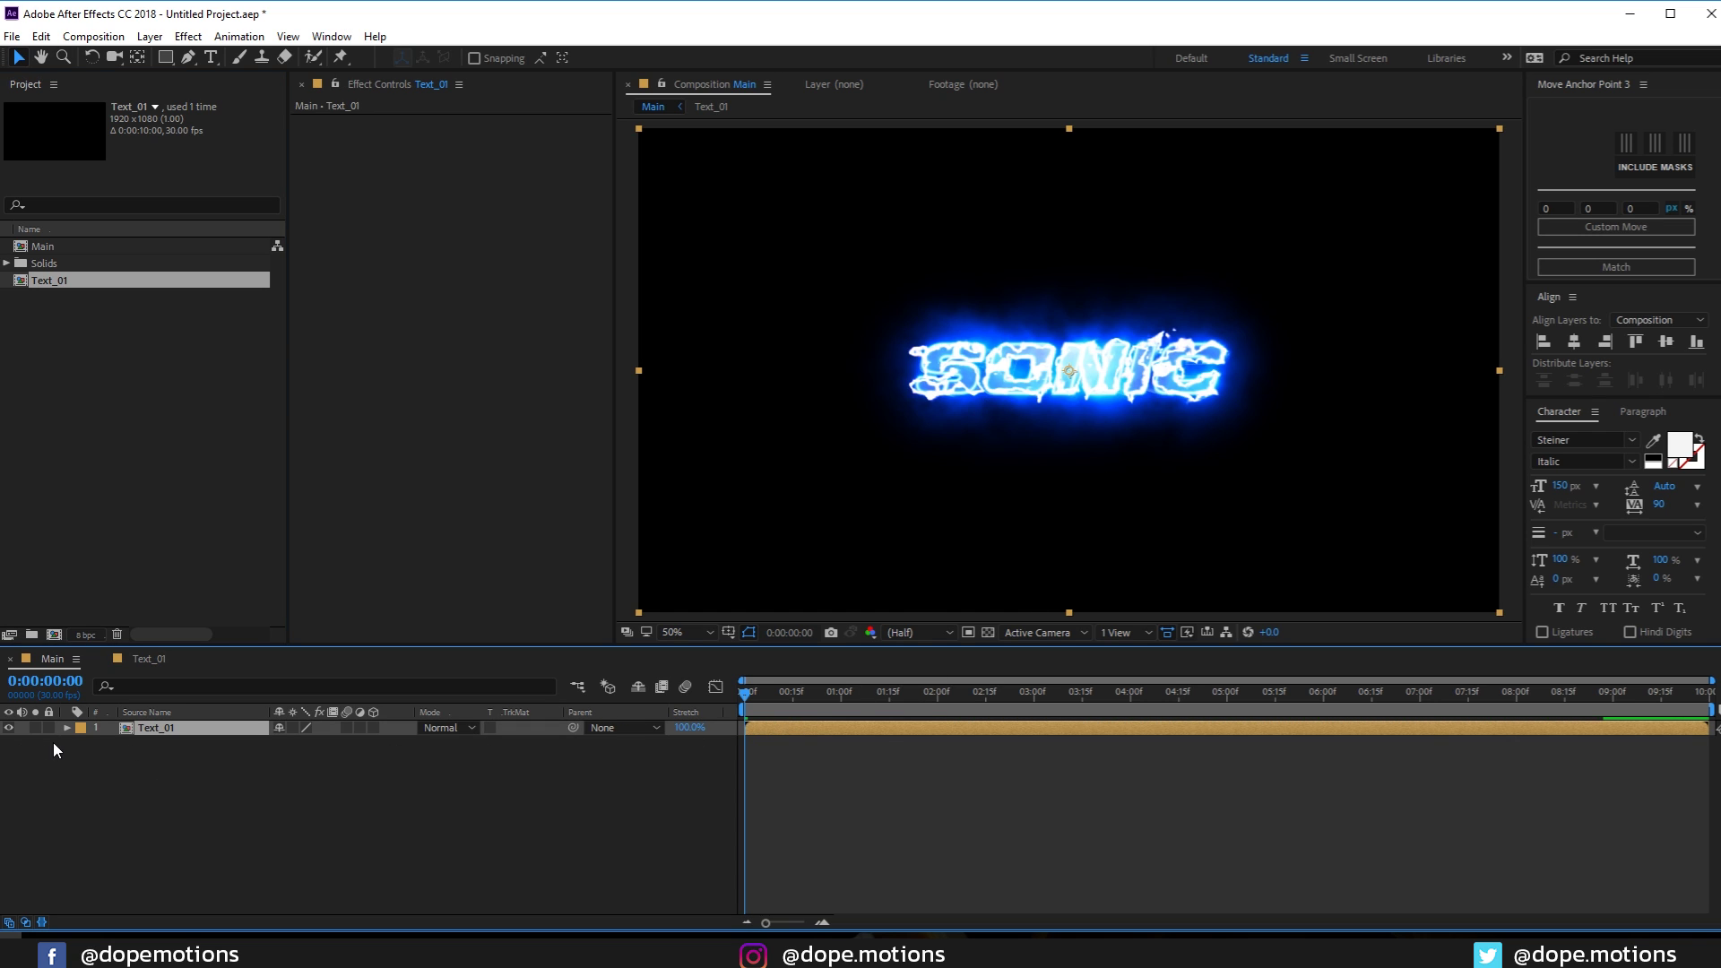
pyautogui.hotkey('ctrl', 'space')
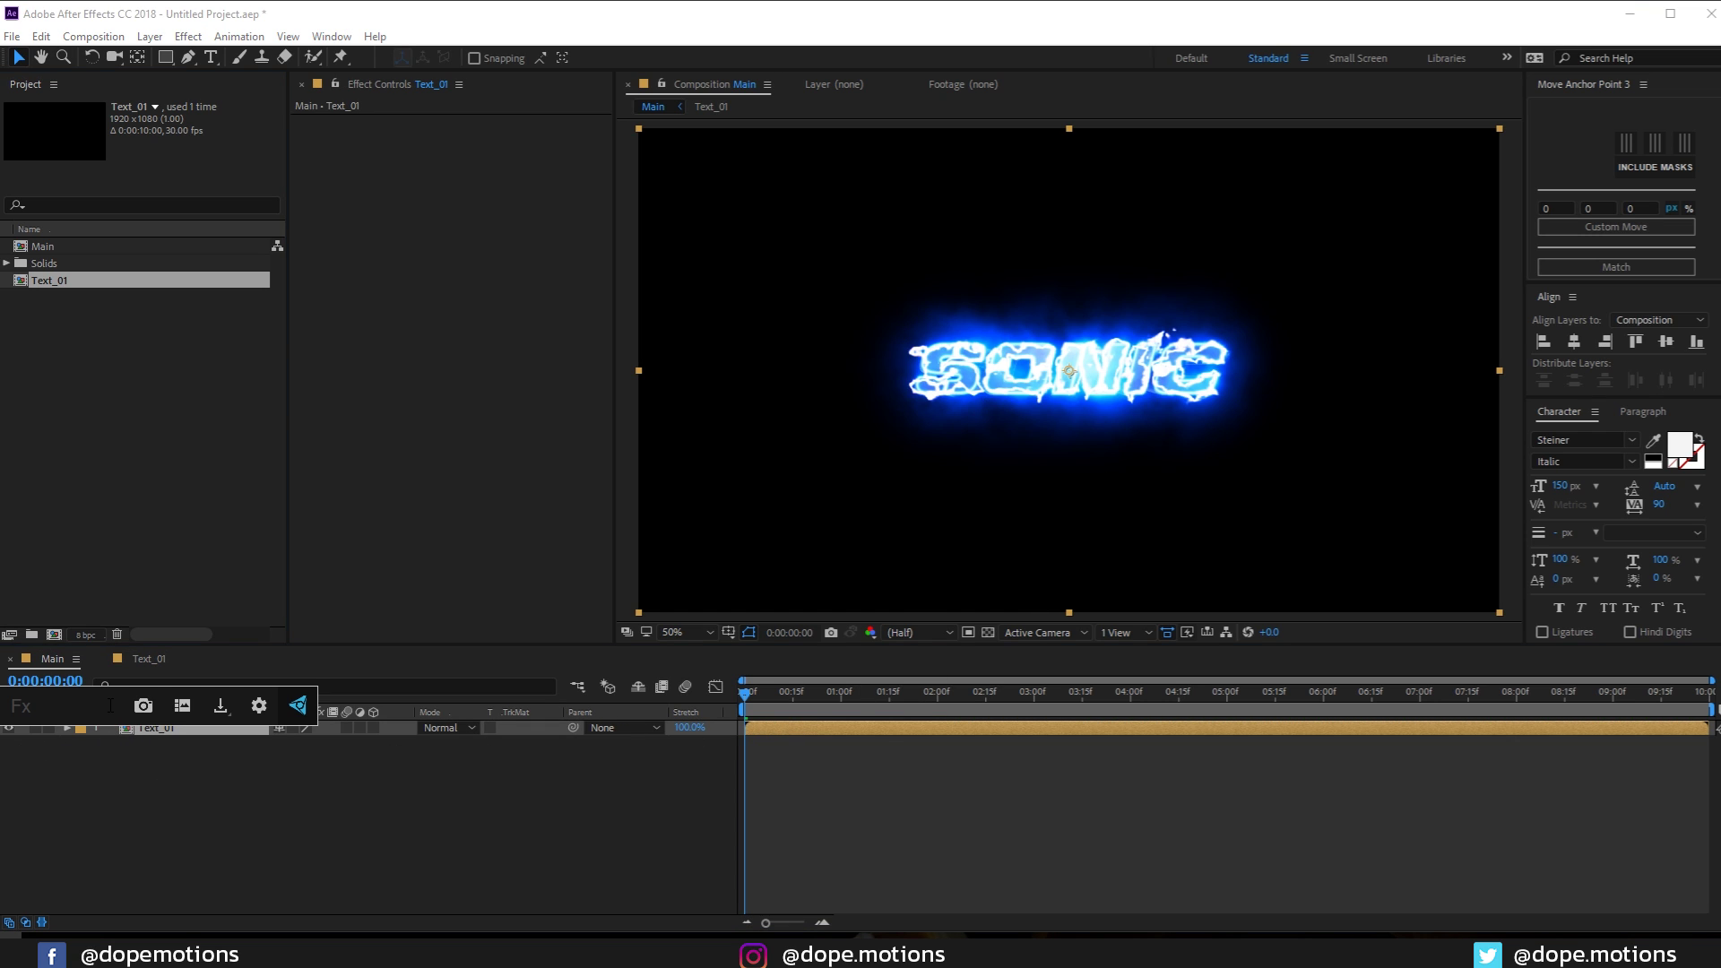
pyautogui.write('cc sc')
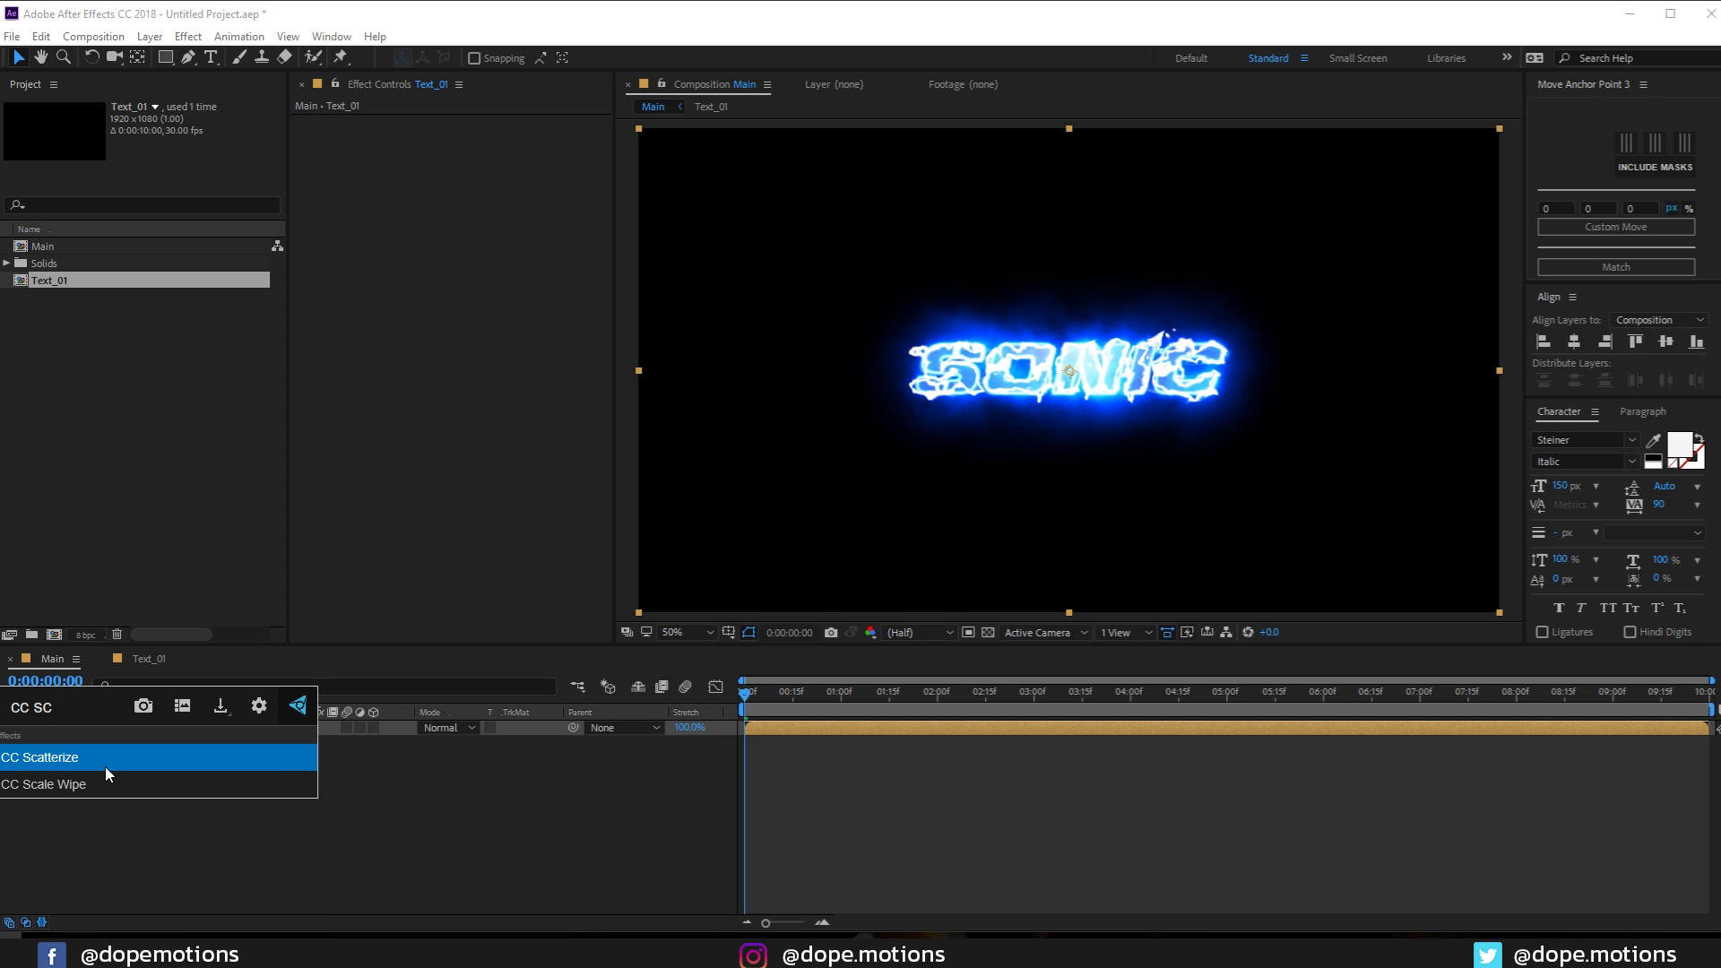
pyautogui.click(83, 785)
# Set the wipe to Stretch 90, Direction -90°, and Center X 1550 to hide the title
pyautogui.moveTo(477, 142)
pyautogui.mouseDown()
pyautogui.moveTo(579, 143)
pyautogui.moveTo(385, 170)
pyautogui.moveTo(579, 155)
pyautogui.moveTo(483, 145)
pyautogui.mouseUp()
pyautogui.click(474, 138)
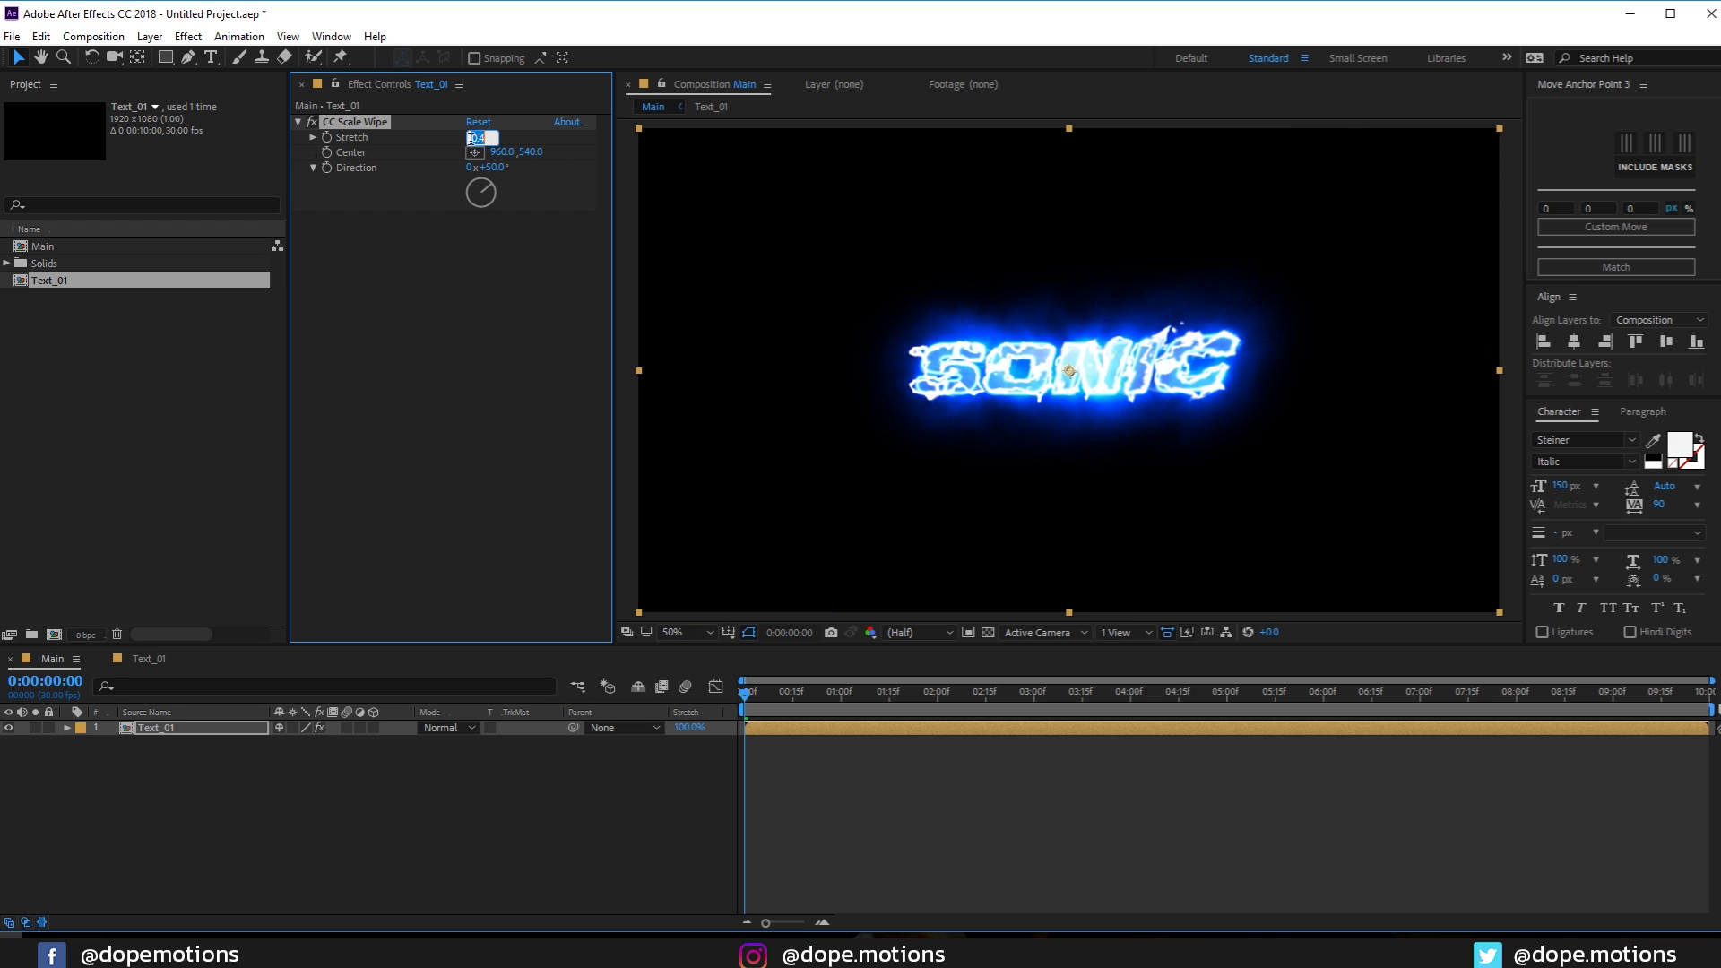
pyautogui.press('Return')
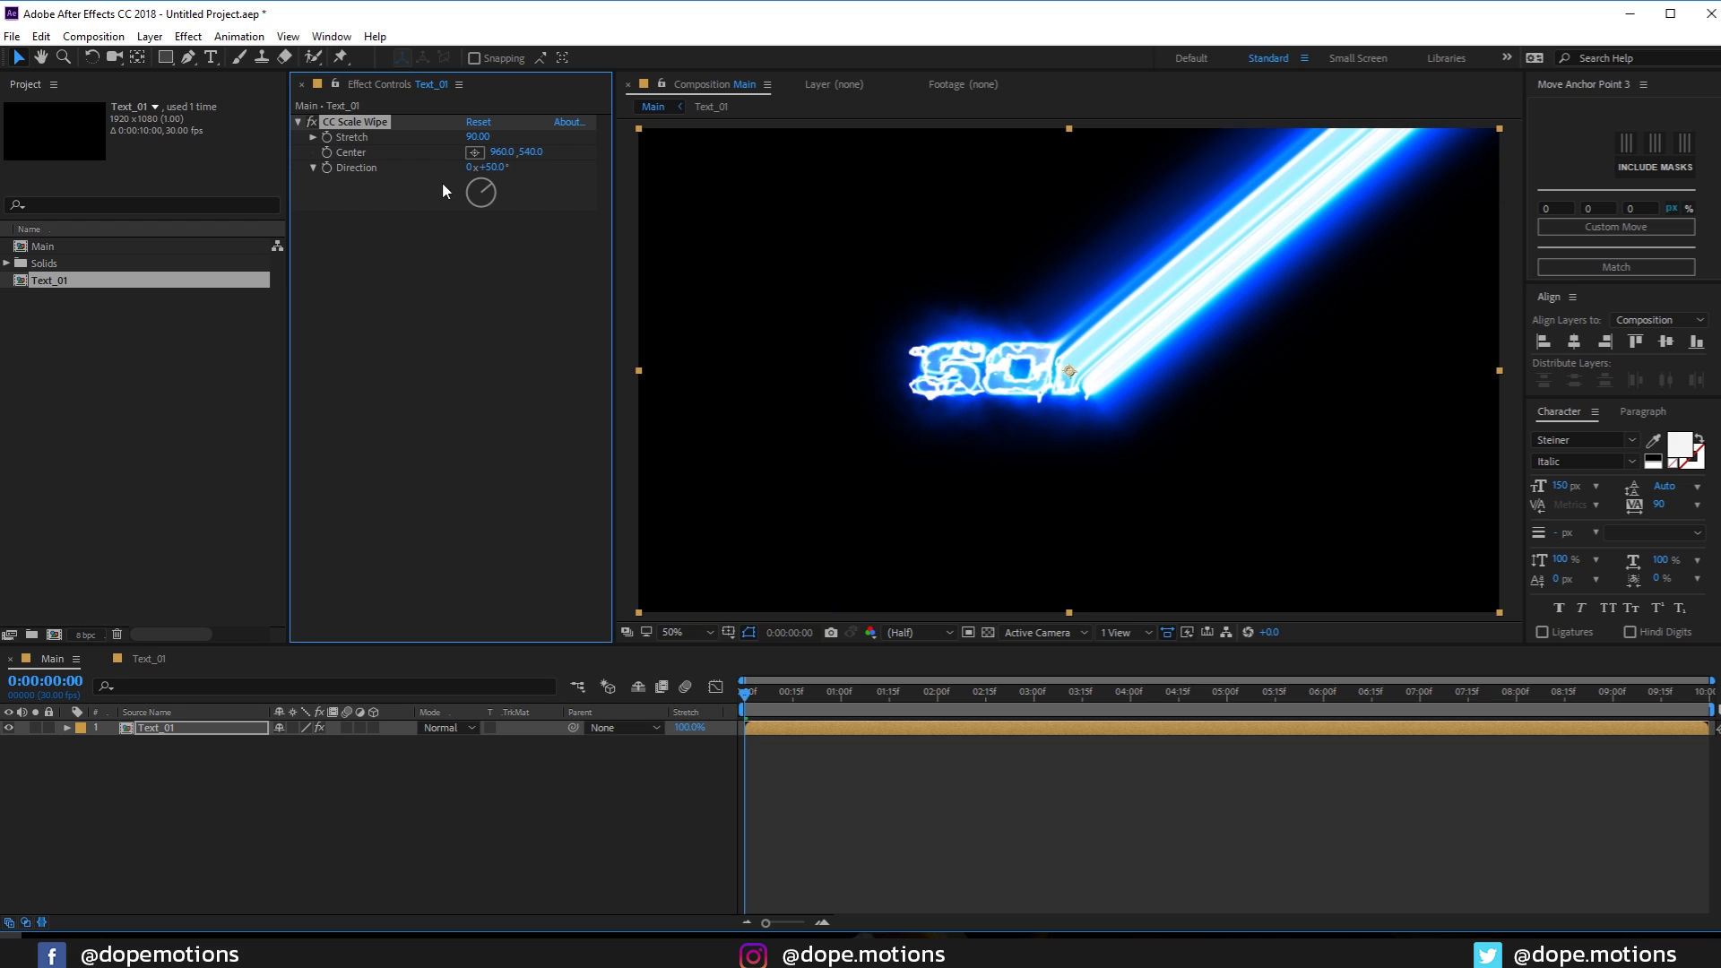
pyautogui.click(491, 168)
pyautogui.write('-90')
pyautogui.press('Return')
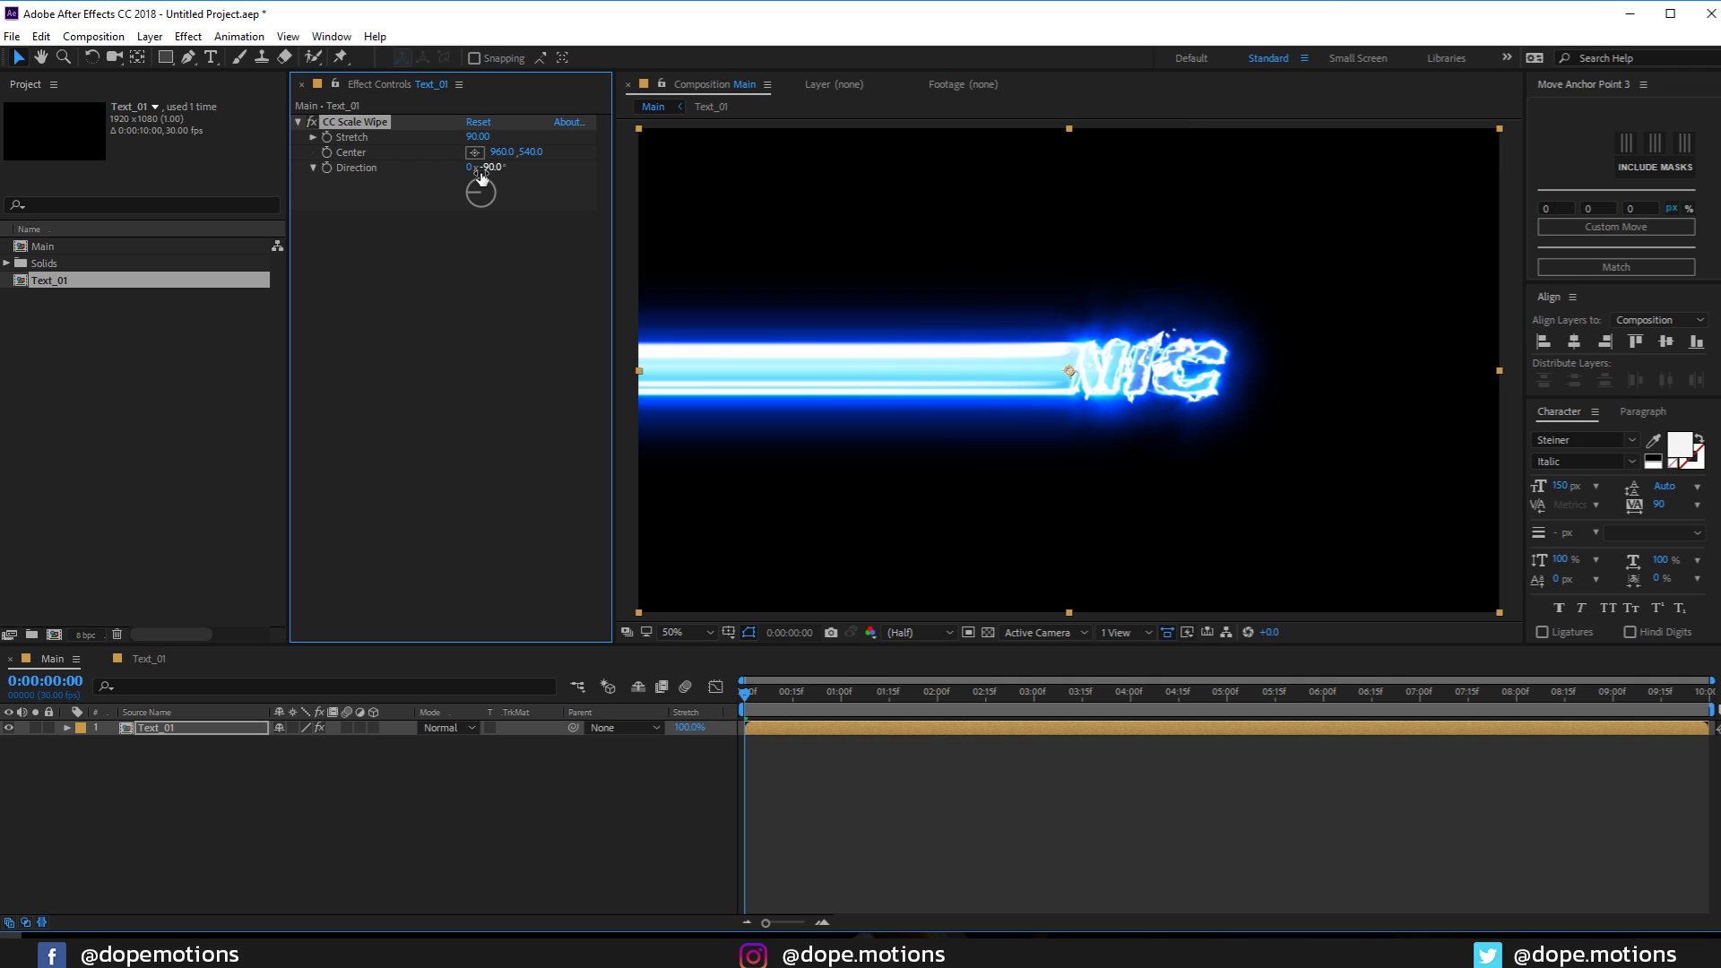
pyautogui.moveTo(500, 155); pyautogui.dragTo(1042, 169)
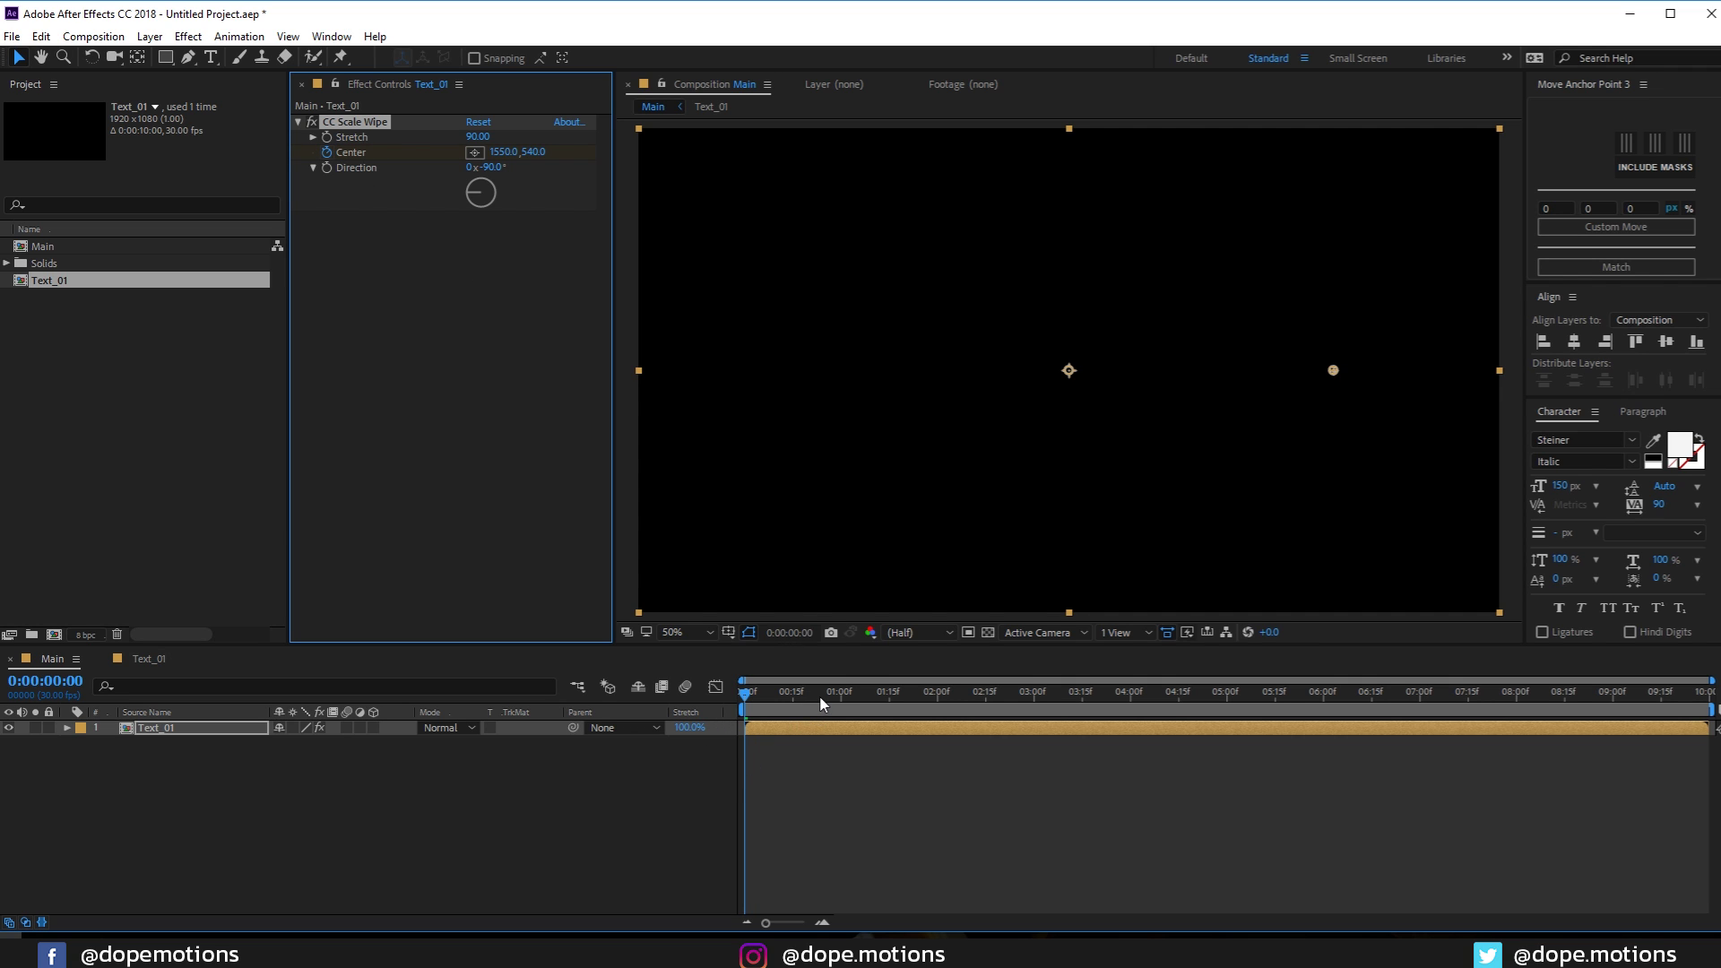
# At 1 second, keyframe the wipe Center at 585, 540 and check the reveal
pyautogui.moveTo(823, 704); pyautogui.dragTo(843, 701)
pyautogui.moveTo(499, 152); pyautogui.dragTo(269, 152)
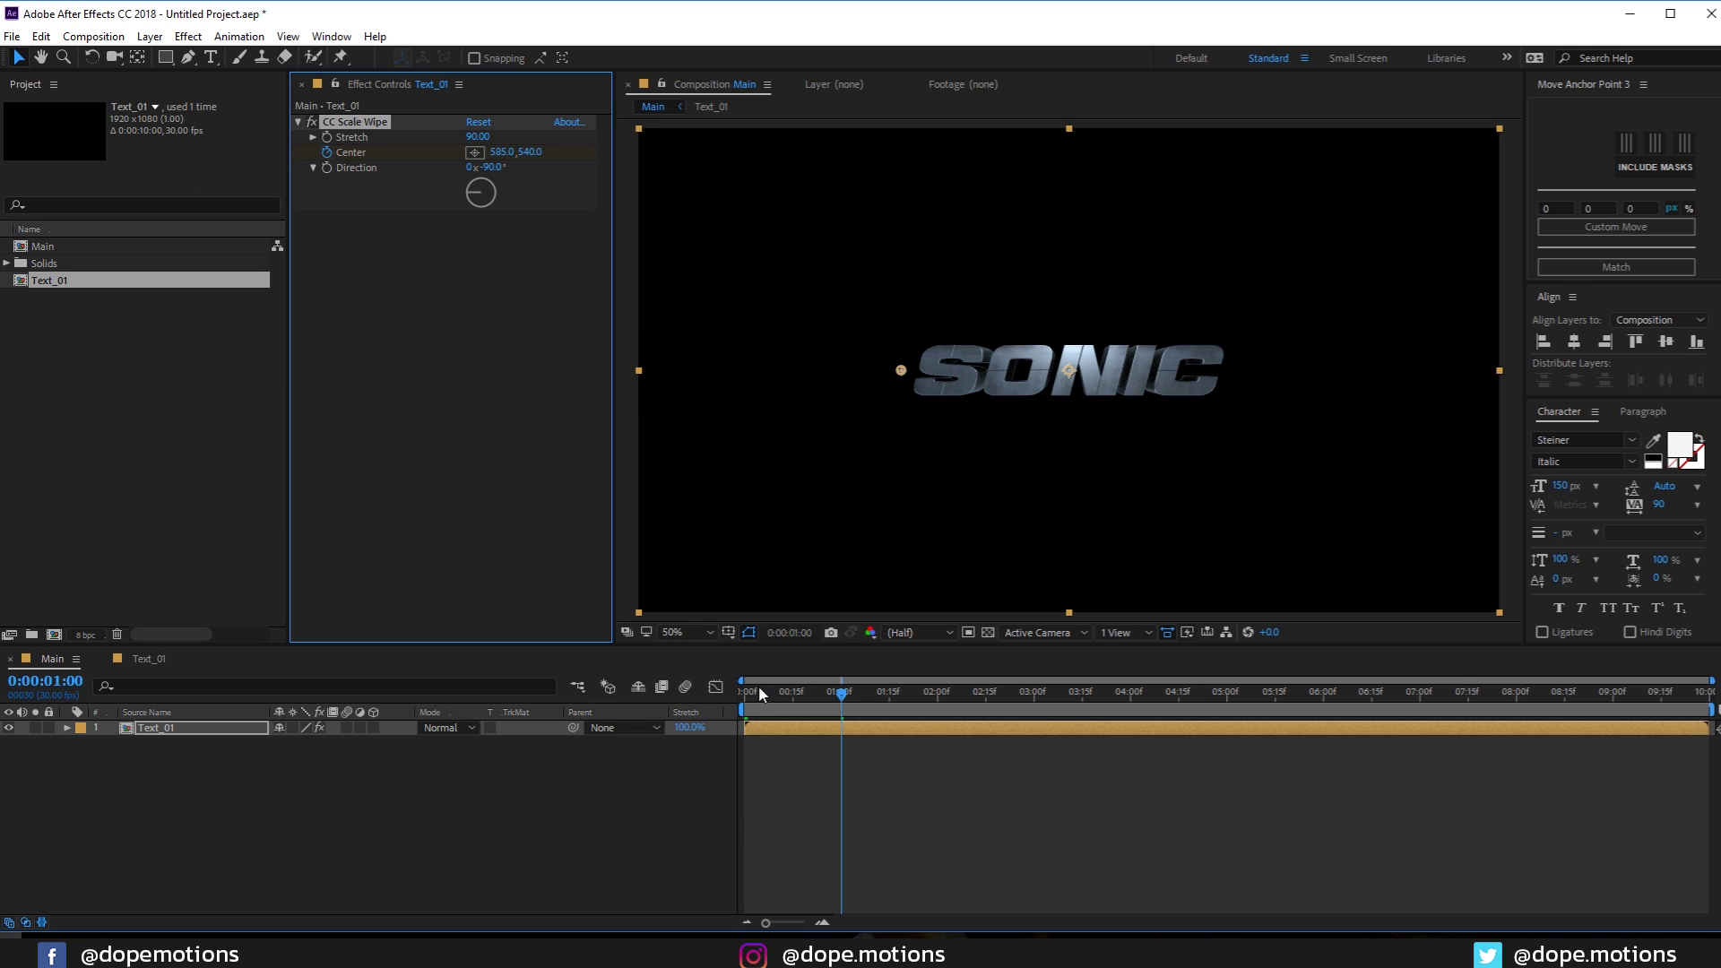
pyautogui.moveTo(758, 690)
pyautogui.mouseDown()
pyautogui.moveTo(708, 690)
pyautogui.moveTo(842, 701)
pyautogui.mouseUp()
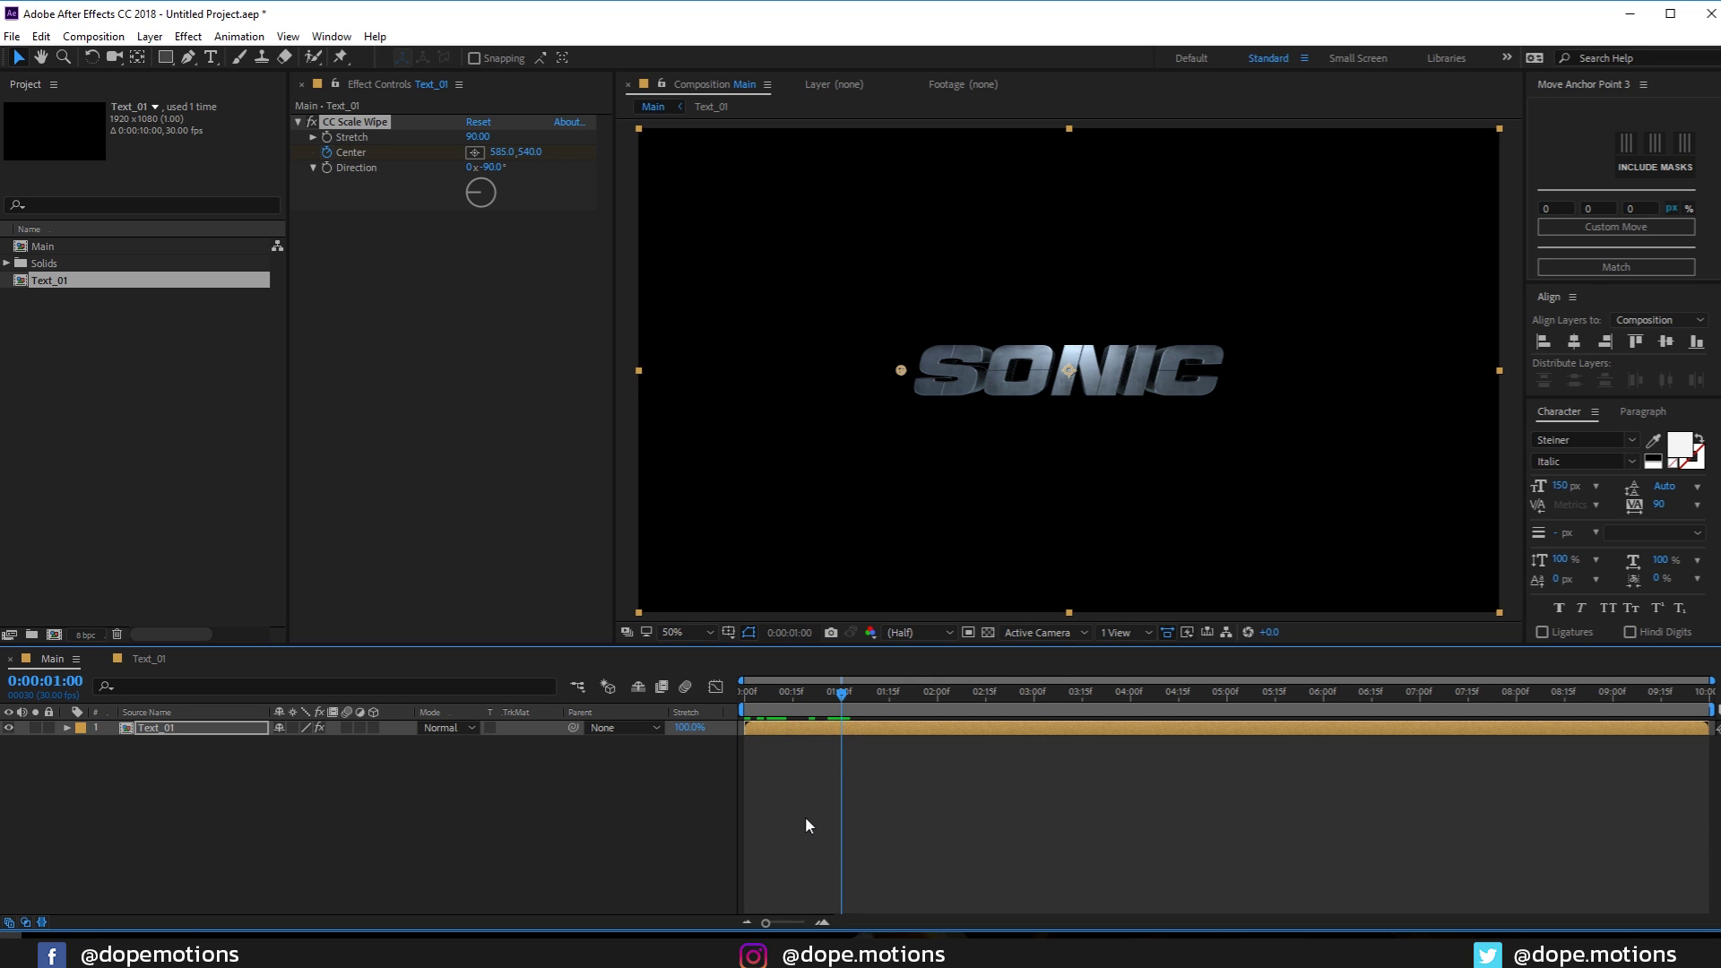
pyautogui.keyDown('alt'); pyautogui.scroll(2, 805, 817); pyautogui.keyUp('alt')
pyautogui.moveTo(902, 921); pyautogui.dragTo(787, 922)
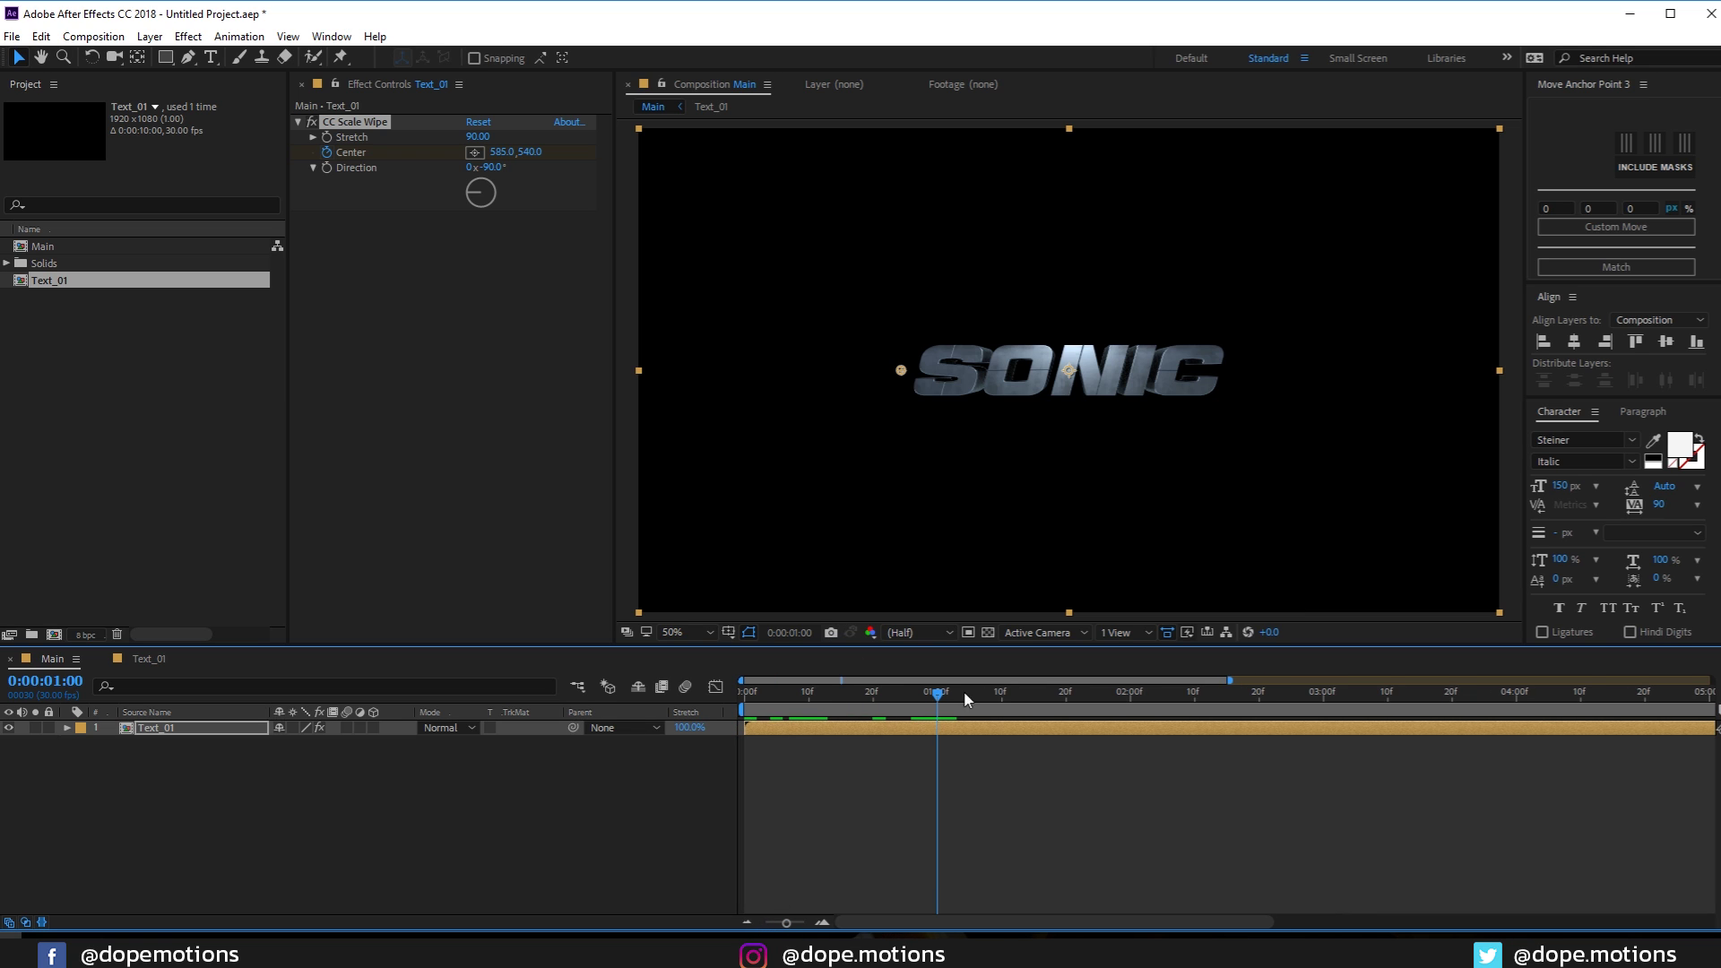
# In Text_01, reveal both Sabers' keyframes and move the top Saber's Core Size/End Offset keys past 1 second
pyautogui.doubleClick(191, 727)
pyautogui.click(148, 728)
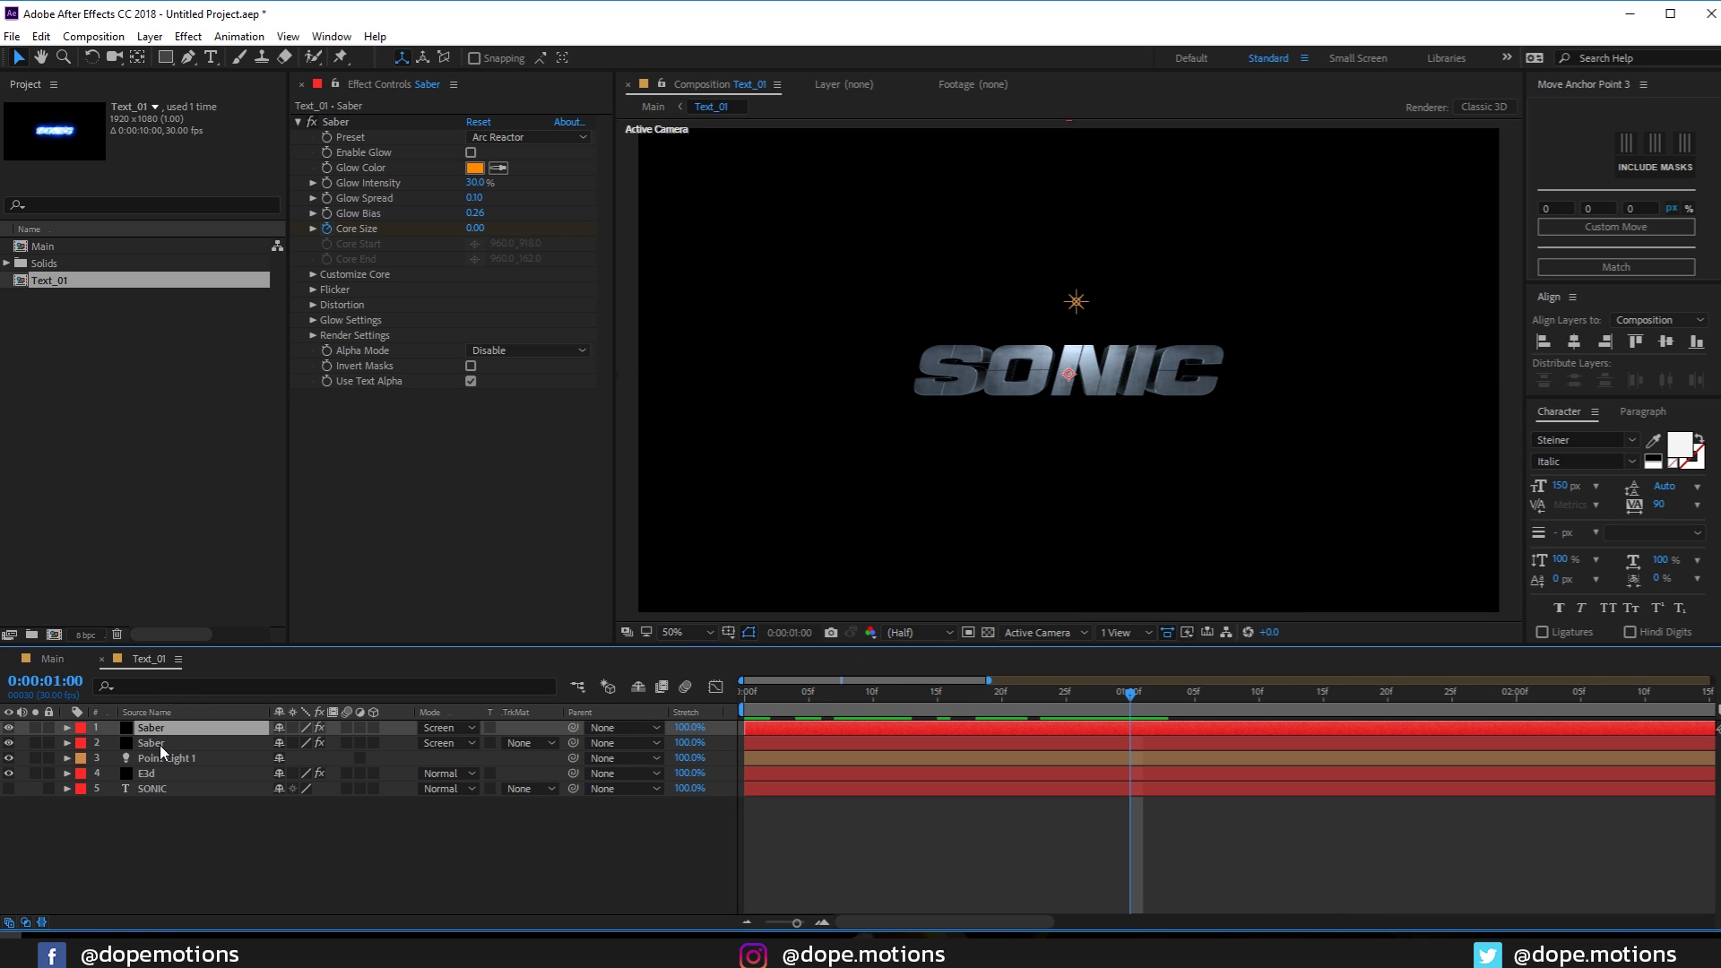
pyautogui.keyDown('shift'); pyautogui.click(160, 745); pyautogui.keyUp('shift')
pyautogui.press('u')
pyautogui.moveTo(1003, 804); pyautogui.dragTo(1072, 828)
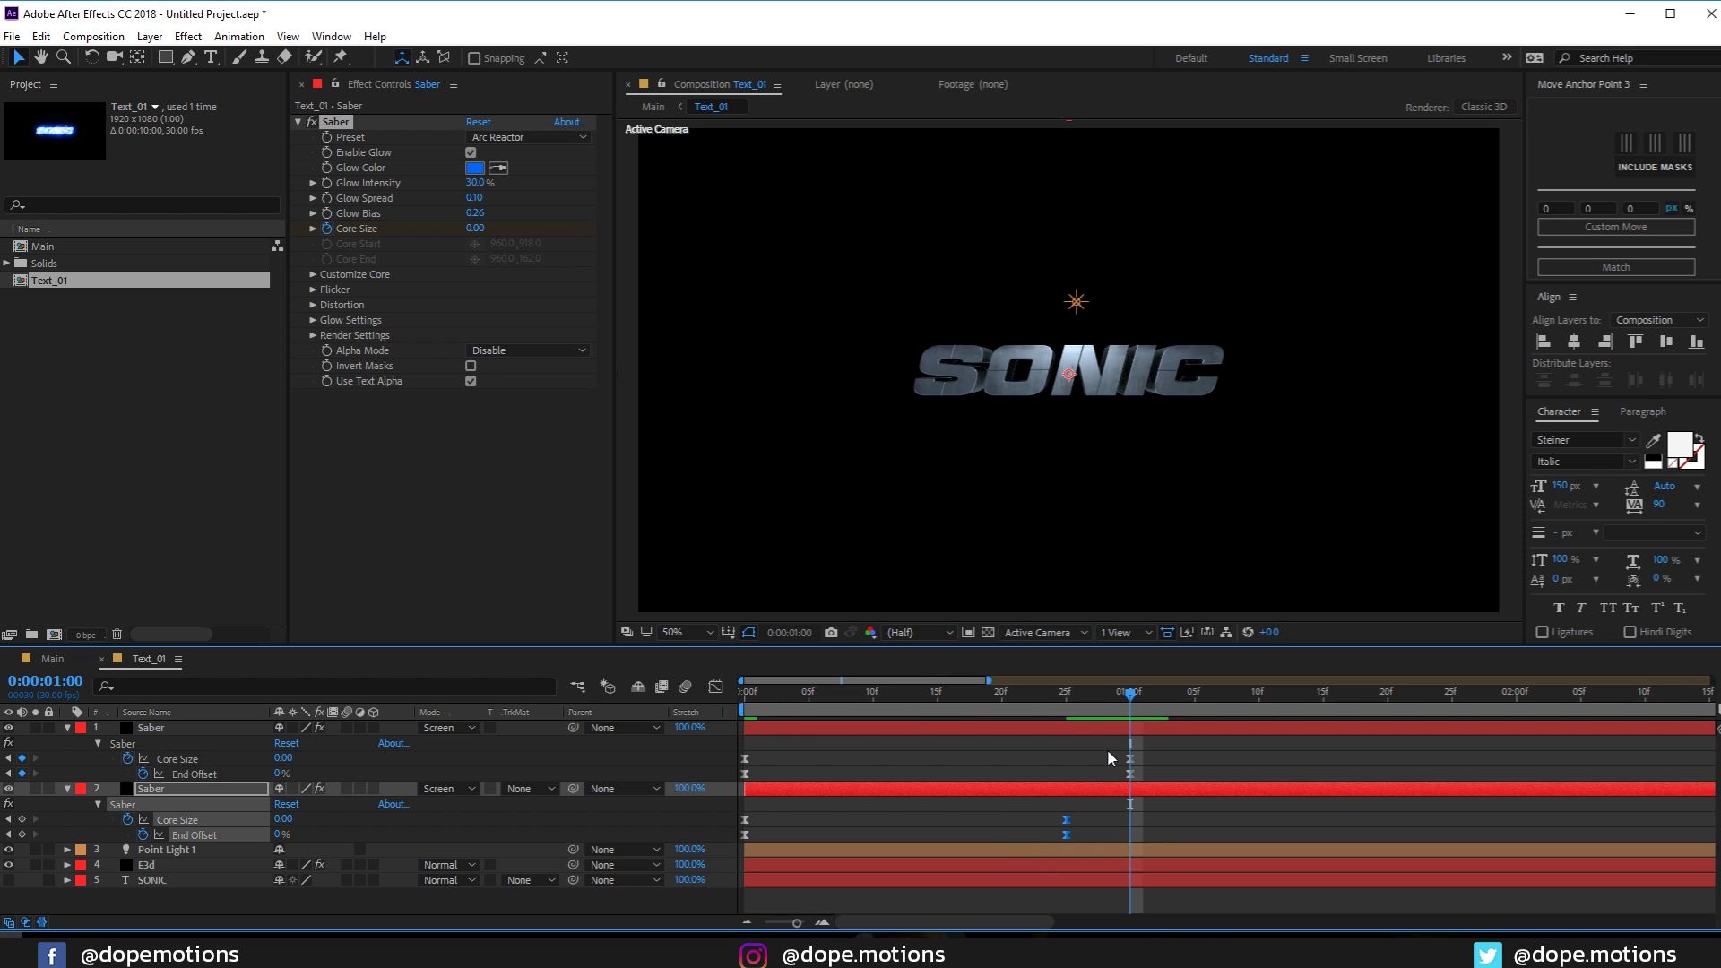
pyautogui.moveTo(1107, 748); pyautogui.dragTo(1206, 759)
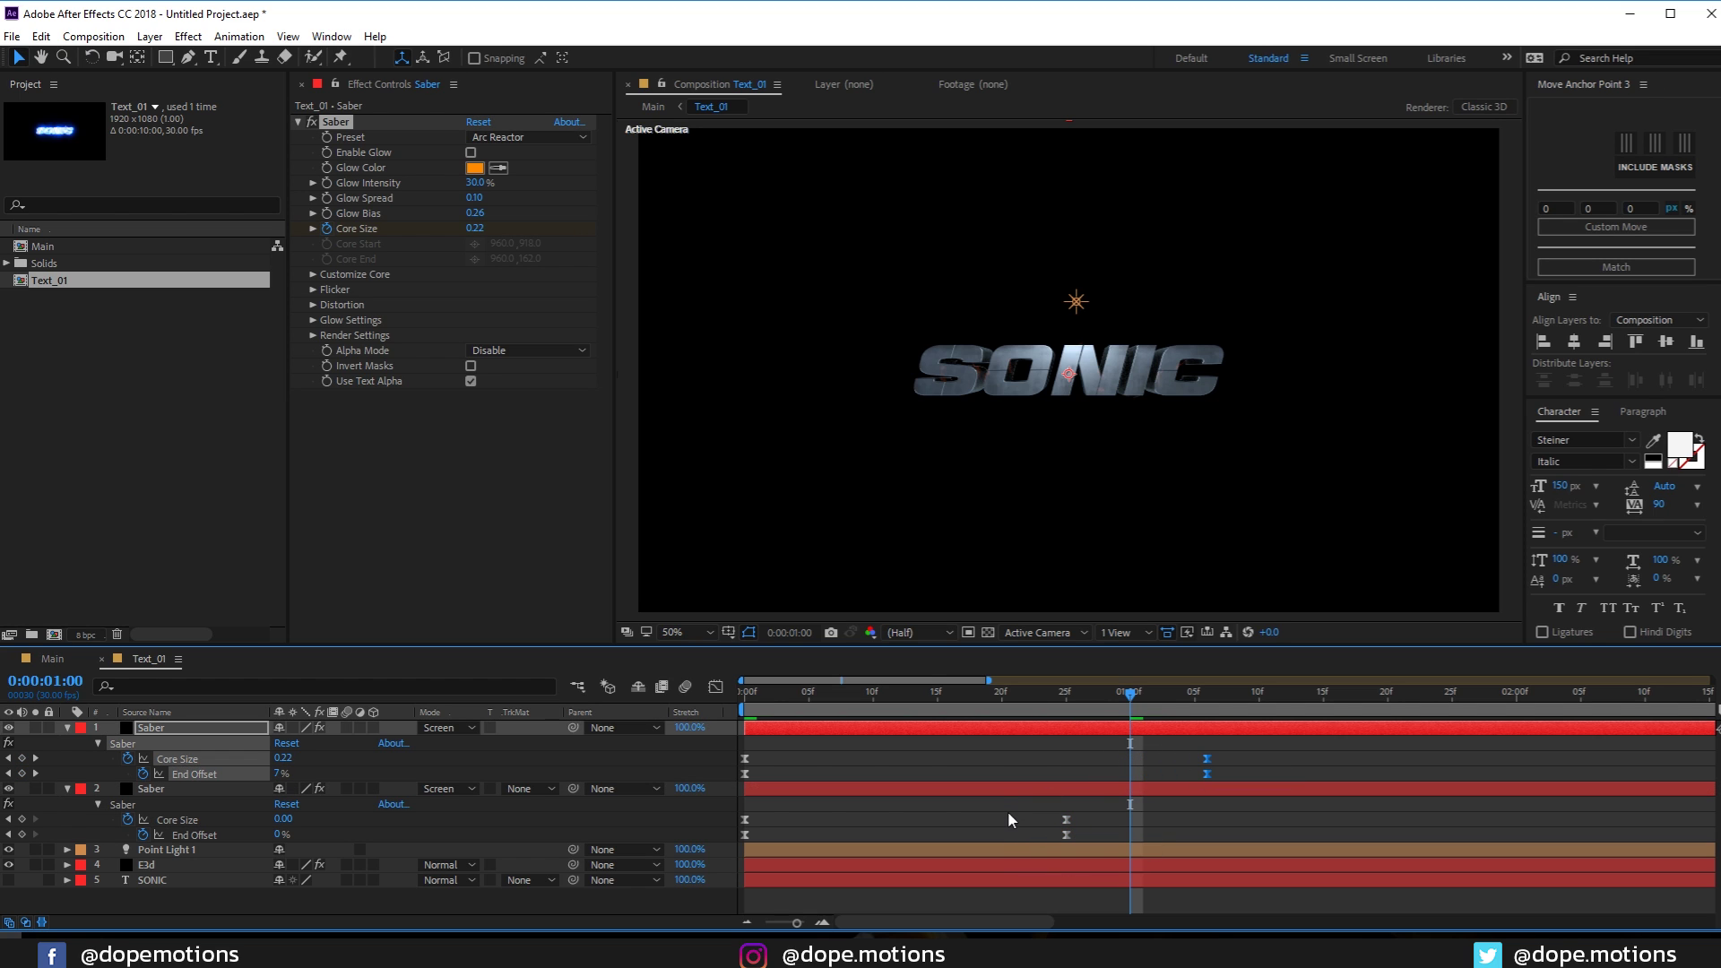
# Shift the second Saber's keyframes later, then return to Main at frame 0
pyautogui.moveTo(1032, 815); pyautogui.dragTo(1112, 829)
pyautogui.moveTo(1030, 807); pyautogui.dragTo(1088, 861)
pyautogui.moveTo(1065, 821); pyautogui.dragTo(1104, 826)
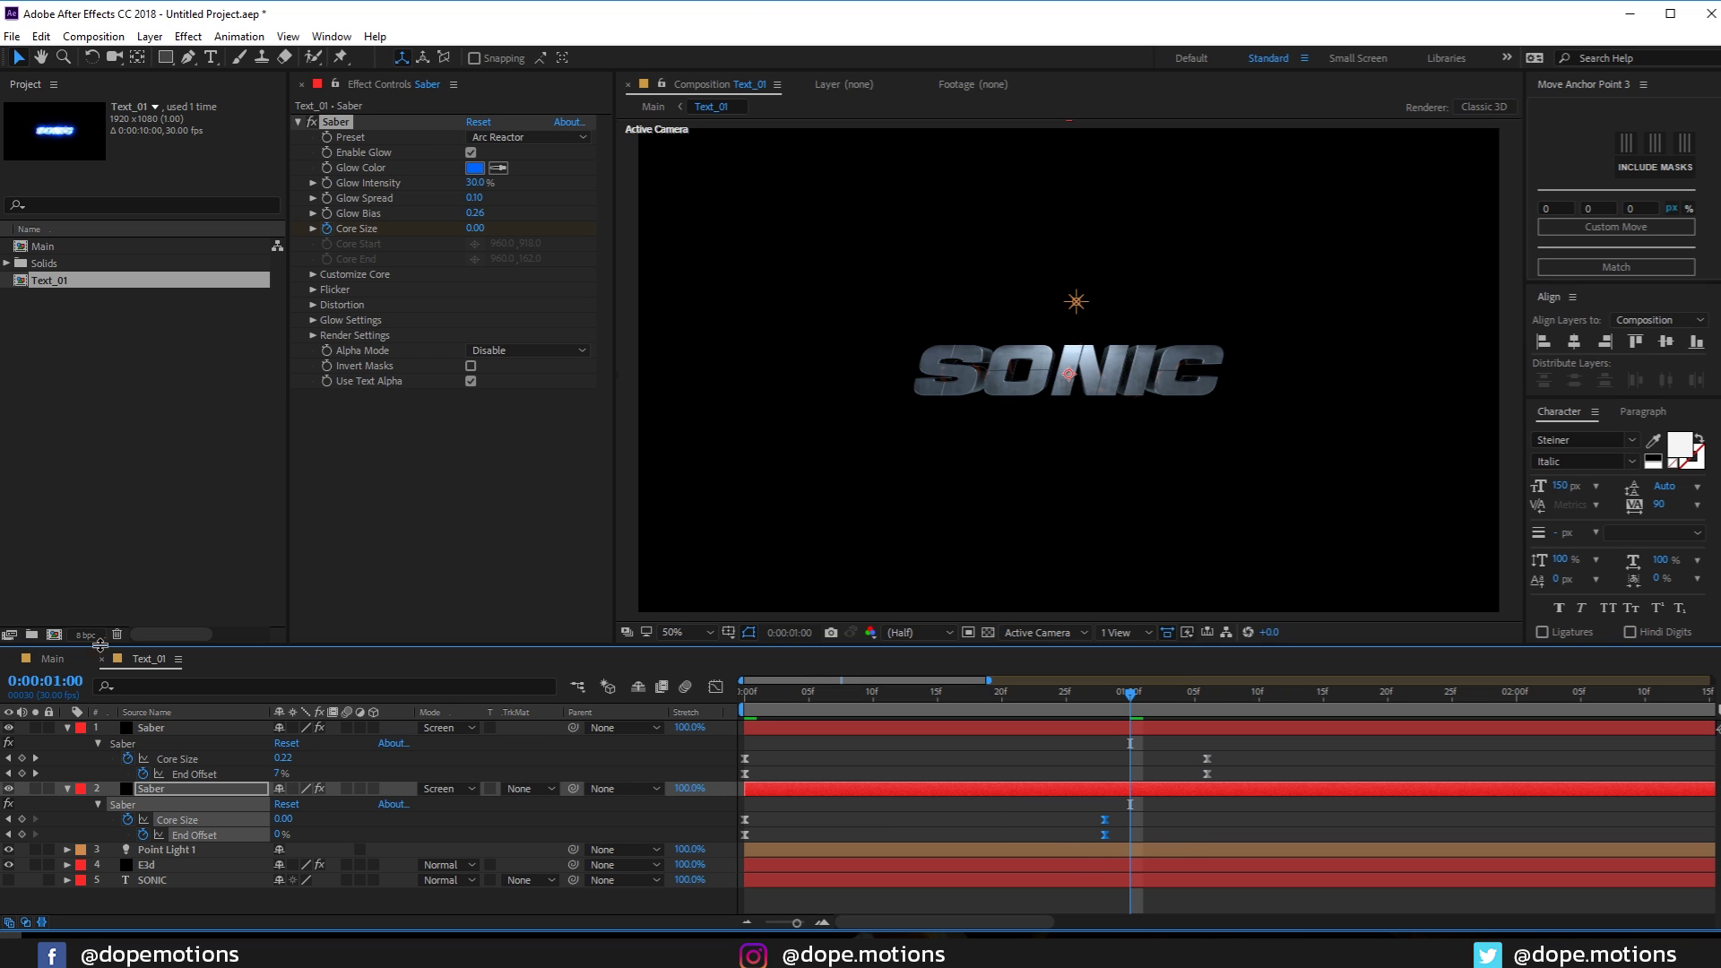
pyautogui.click(56, 659)
pyautogui.moveTo(788, 692); pyautogui.dragTo(744, 693)
# Preview Text_01's CC Scale Wipe Center animation in Main and scrub to frame 19 to inspect the reveal
pyautogui.click(786, 729)
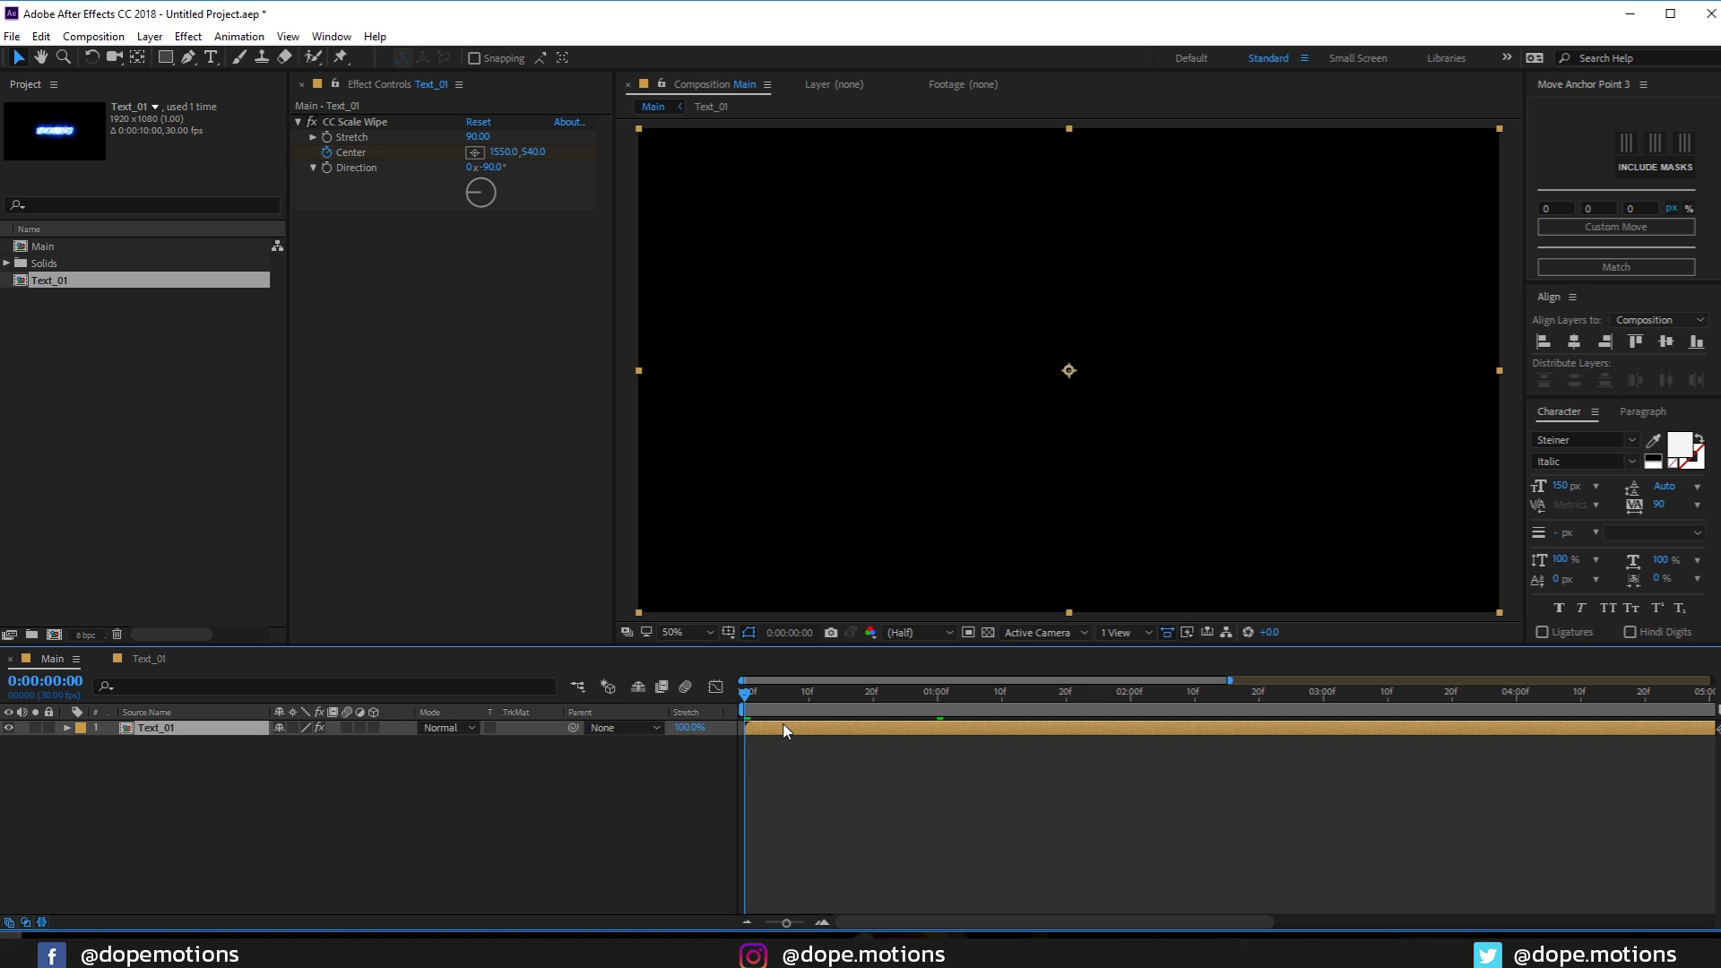
pyautogui.press('u')
pyautogui.click(936, 760)
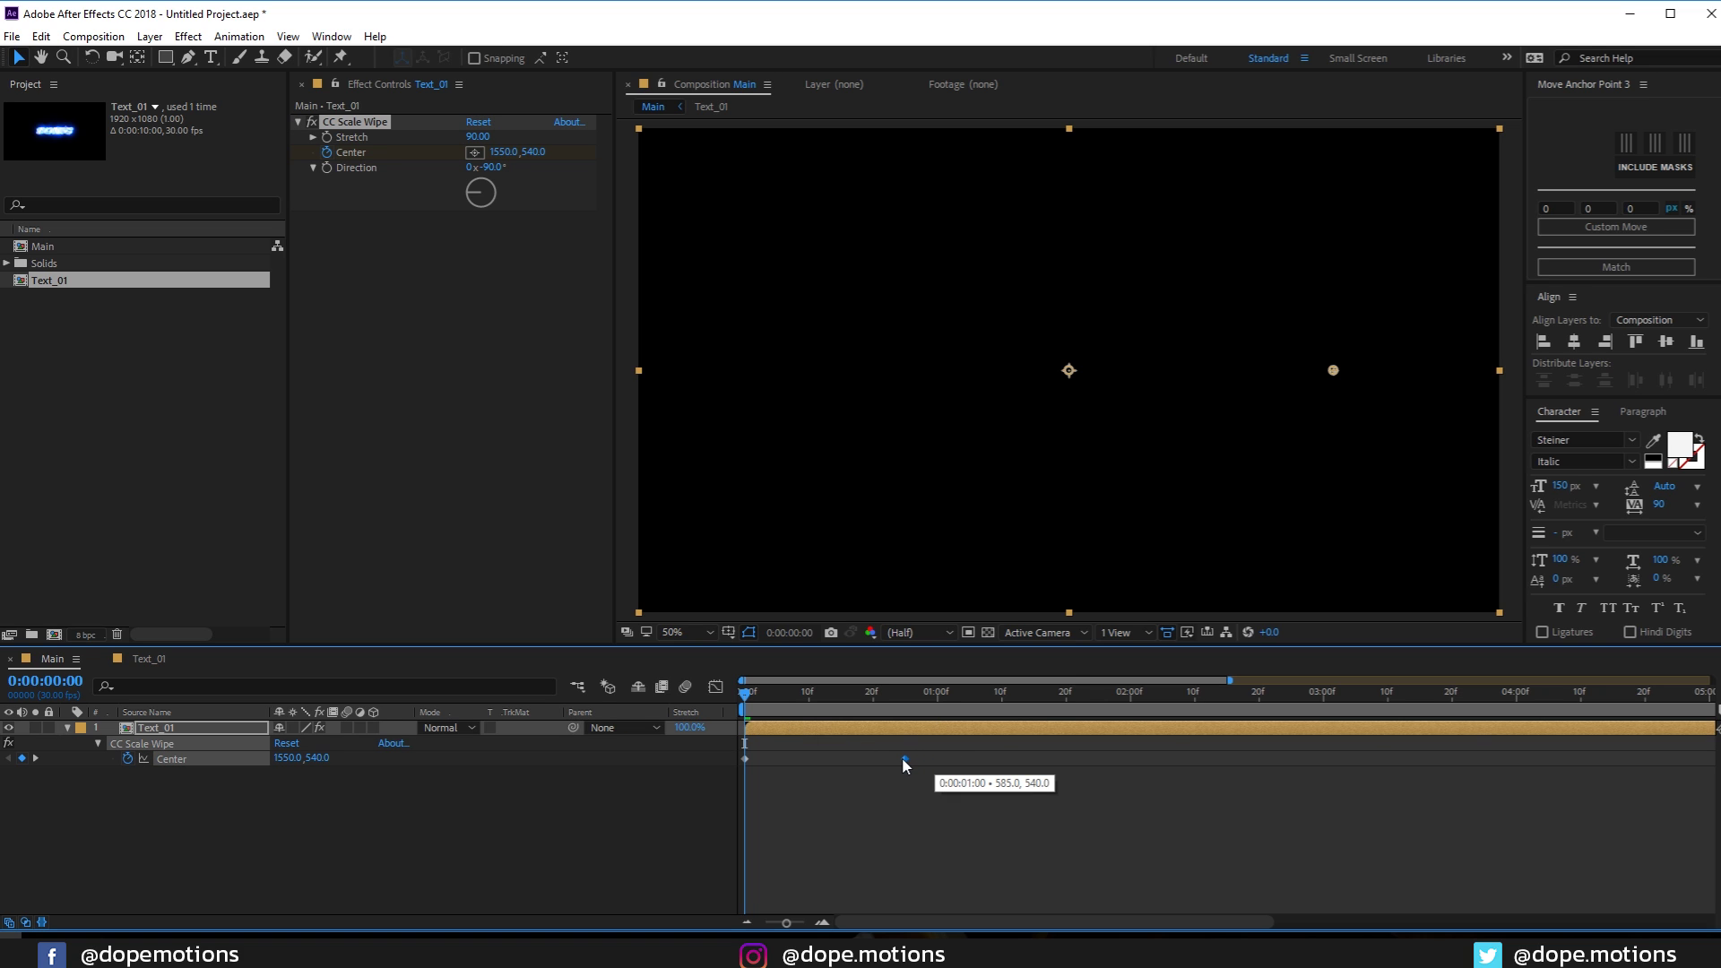
pyautogui.press('space')
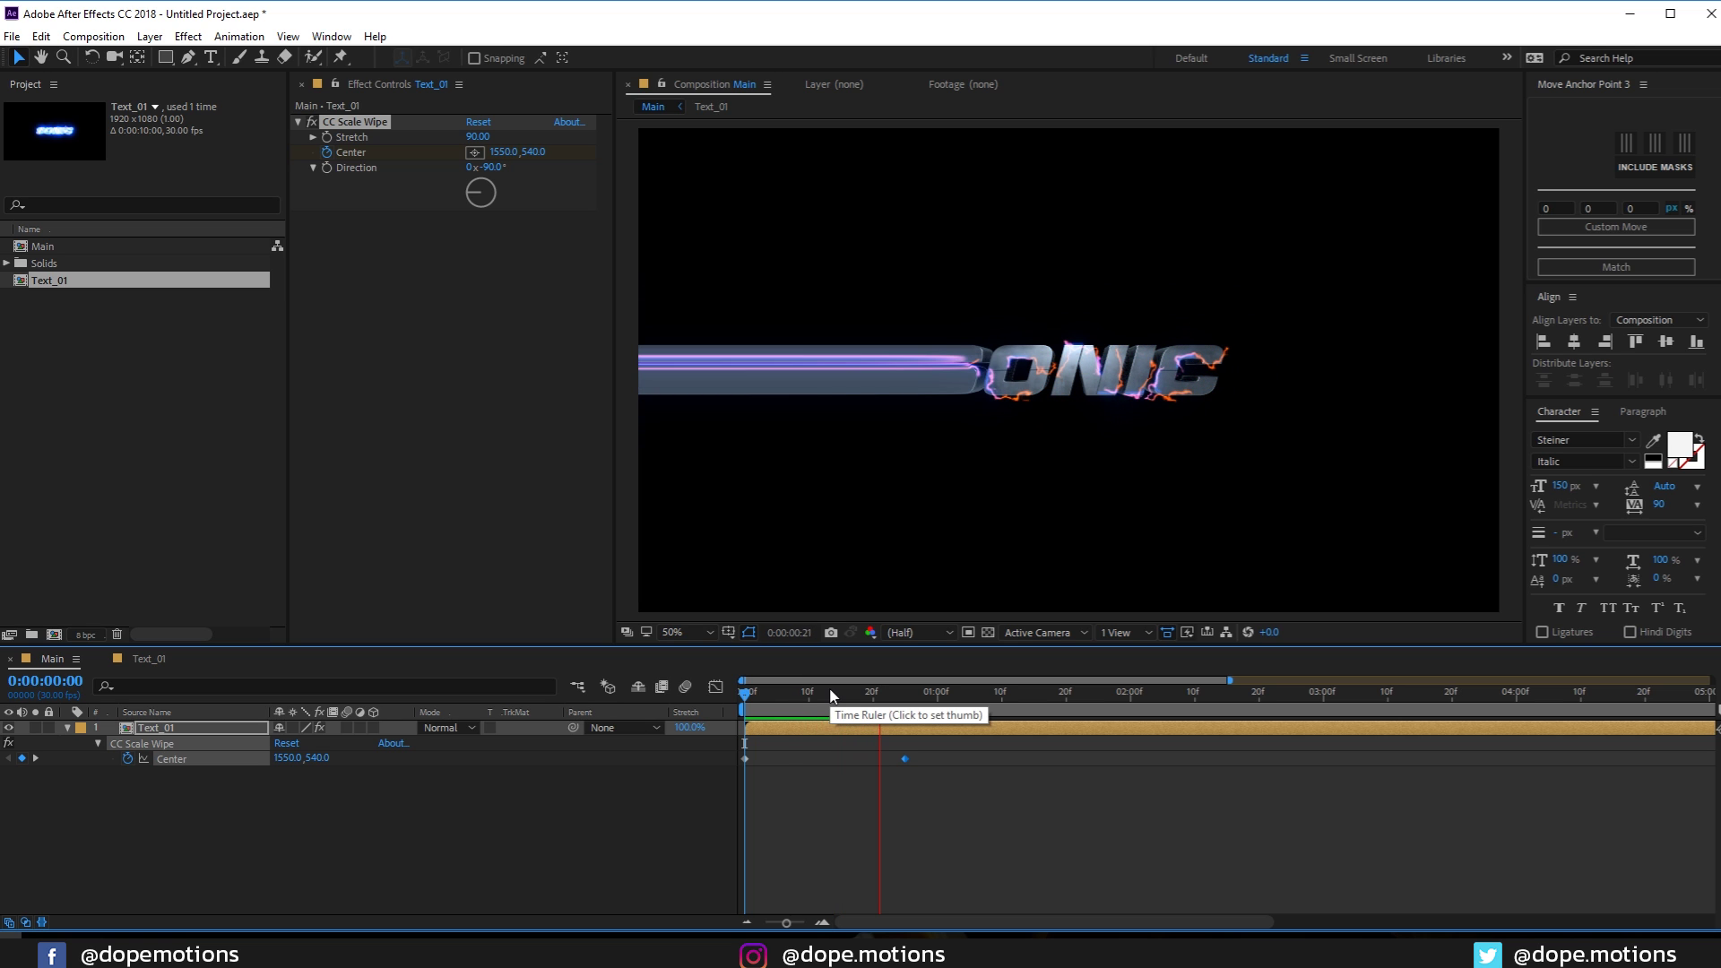
pyautogui.press('space')
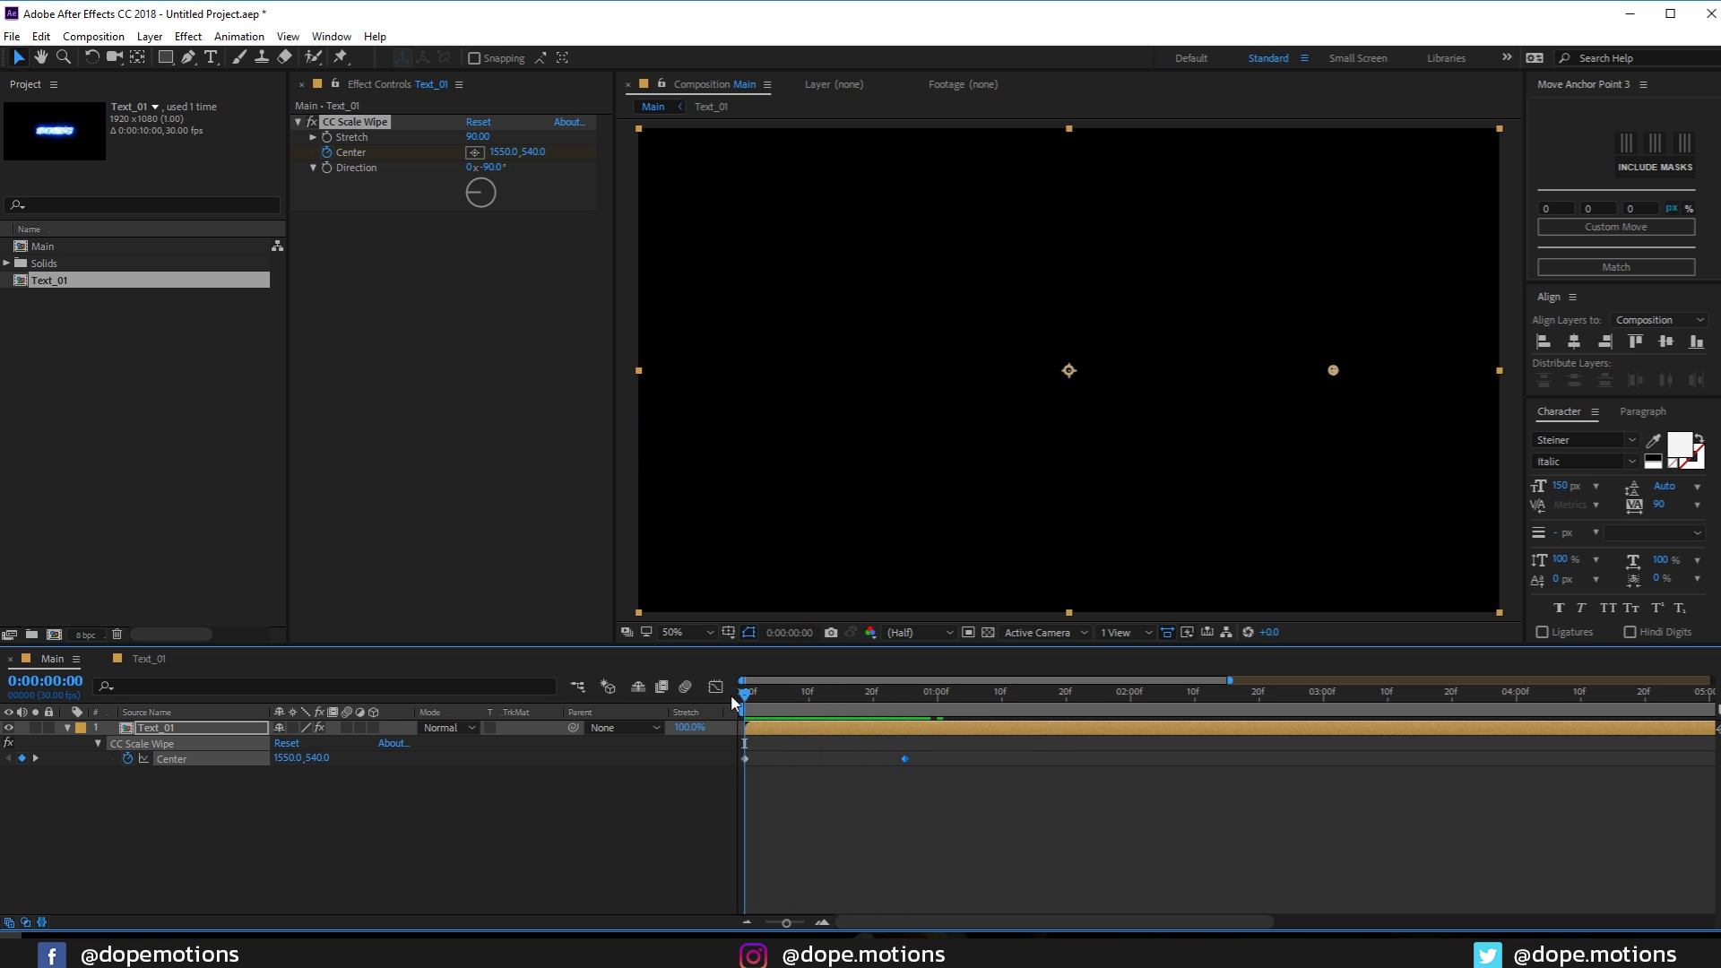
pyautogui.moveTo(733, 702)
pyautogui.mouseDown()
pyautogui.moveTo(905, 699)
pyautogui.moveTo(752, 698)
pyautogui.moveTo(887, 702)
pyautogui.moveTo(868, 702)
pyautogui.mouseUp()
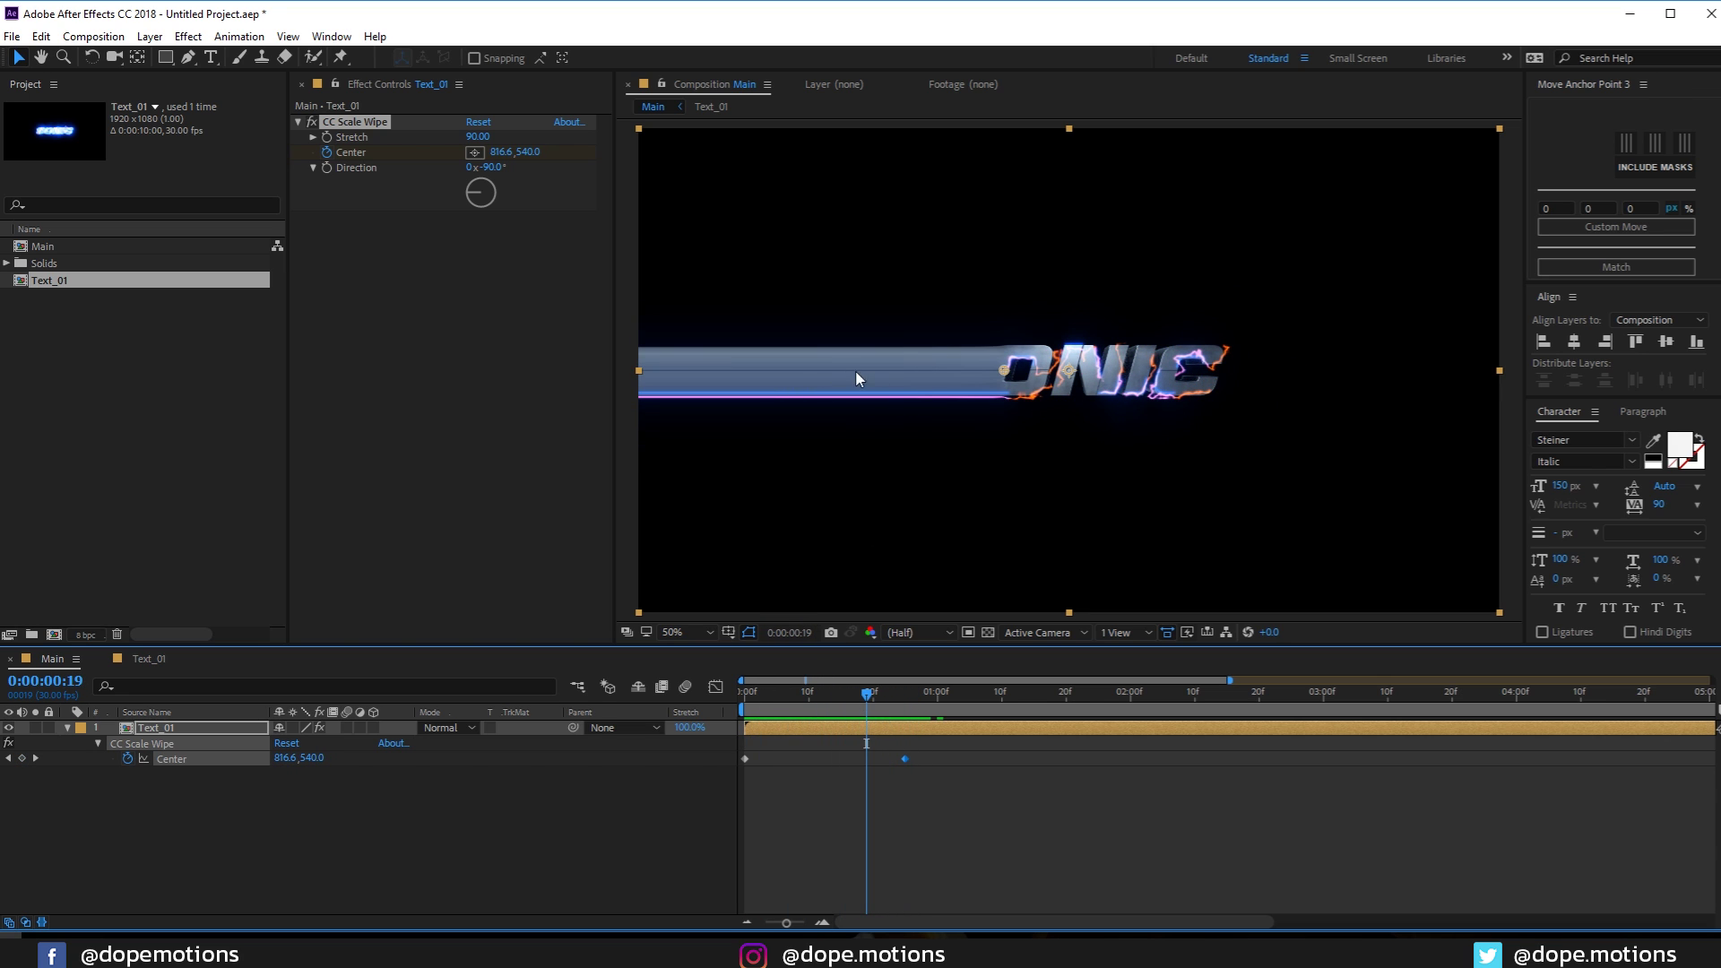
# Move the second Saber's keyframes later in Text_01 and check the full SONIC reveal in Main
pyautogui.doubleClick(179, 724)
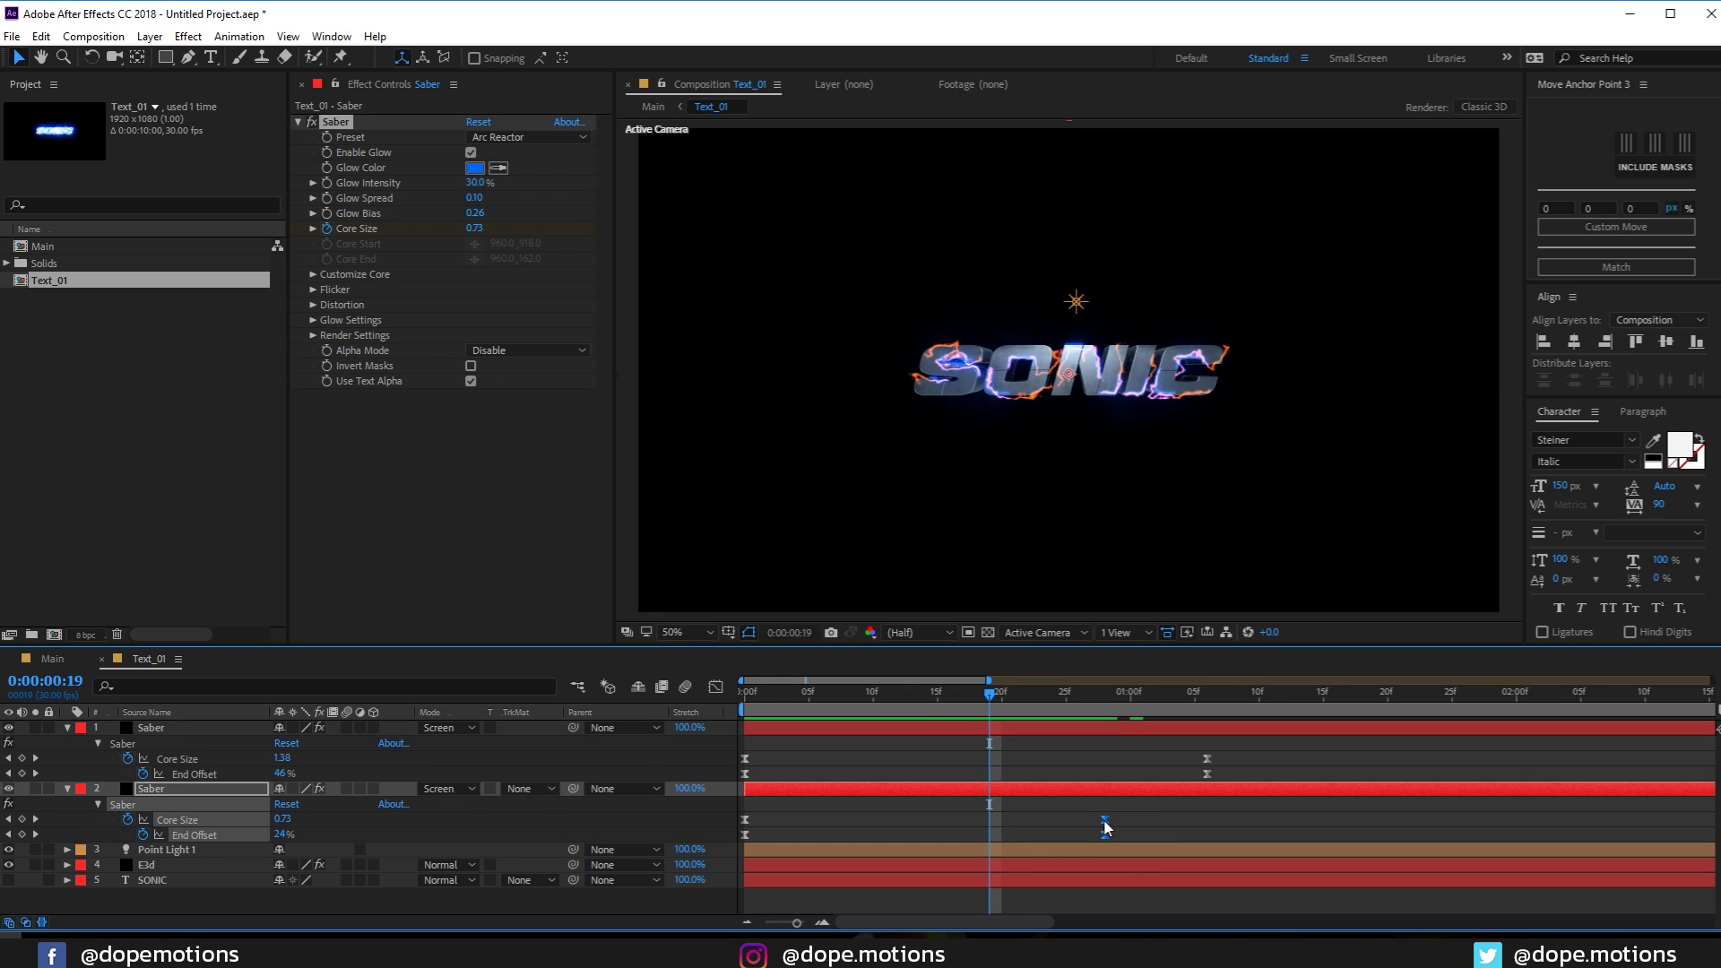
pyautogui.moveTo(1106, 822); pyautogui.dragTo(1310, 769)
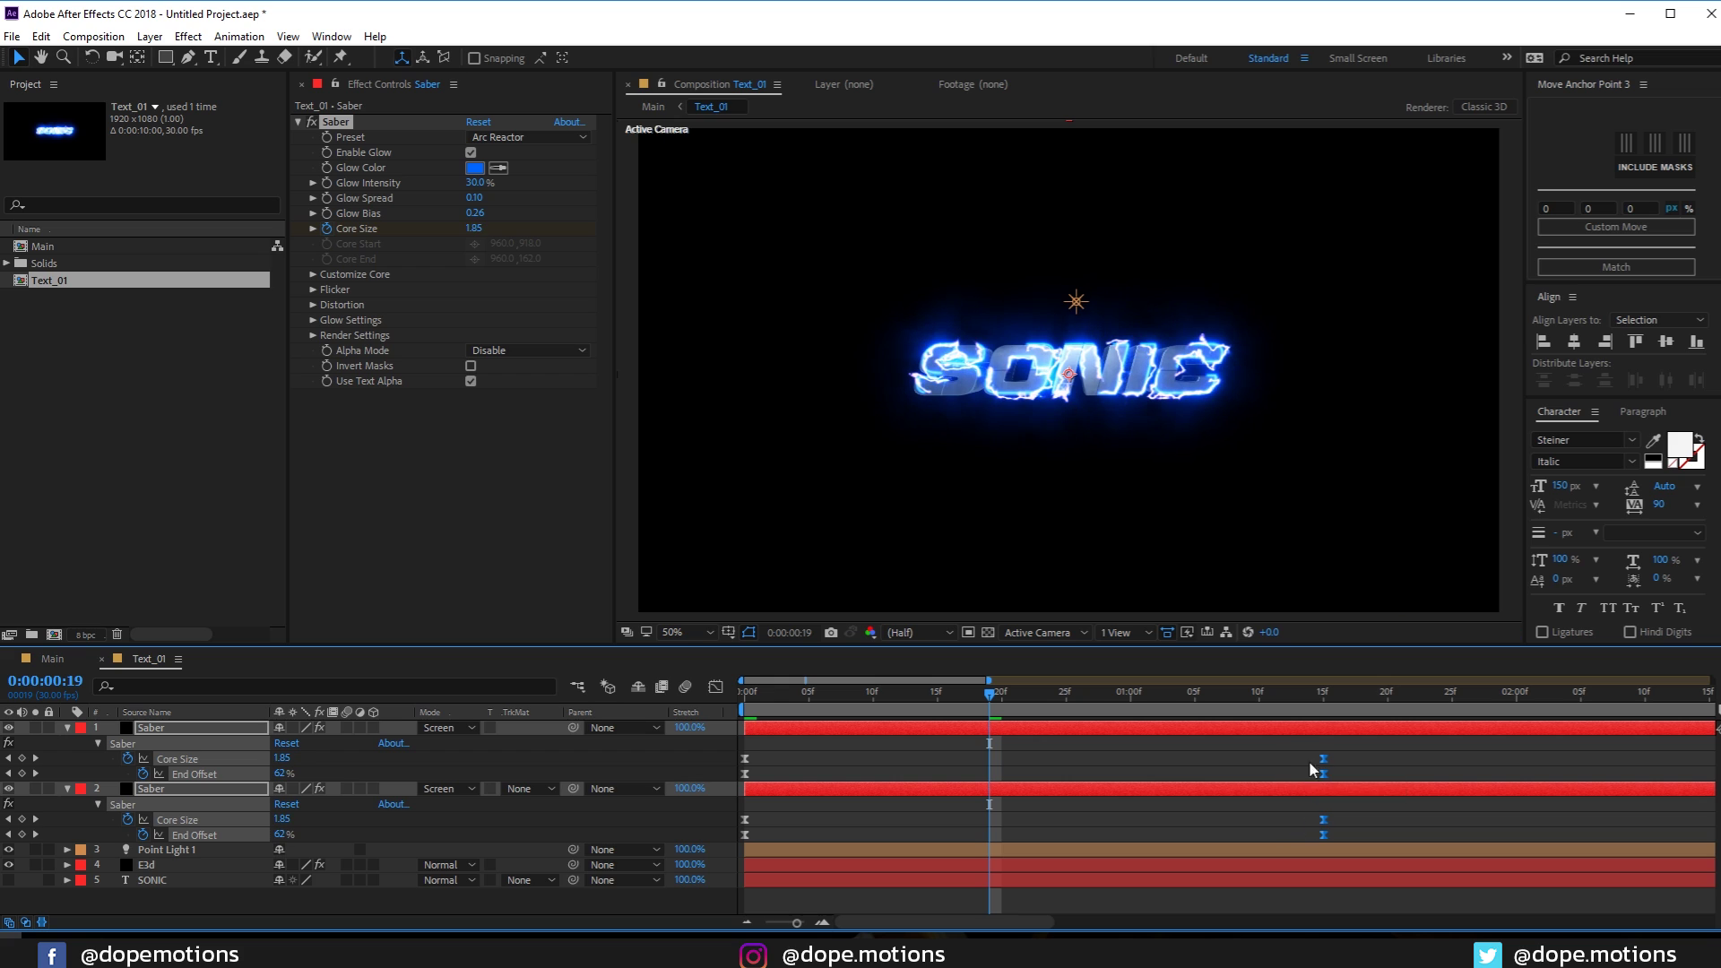
pyautogui.click(53, 659)
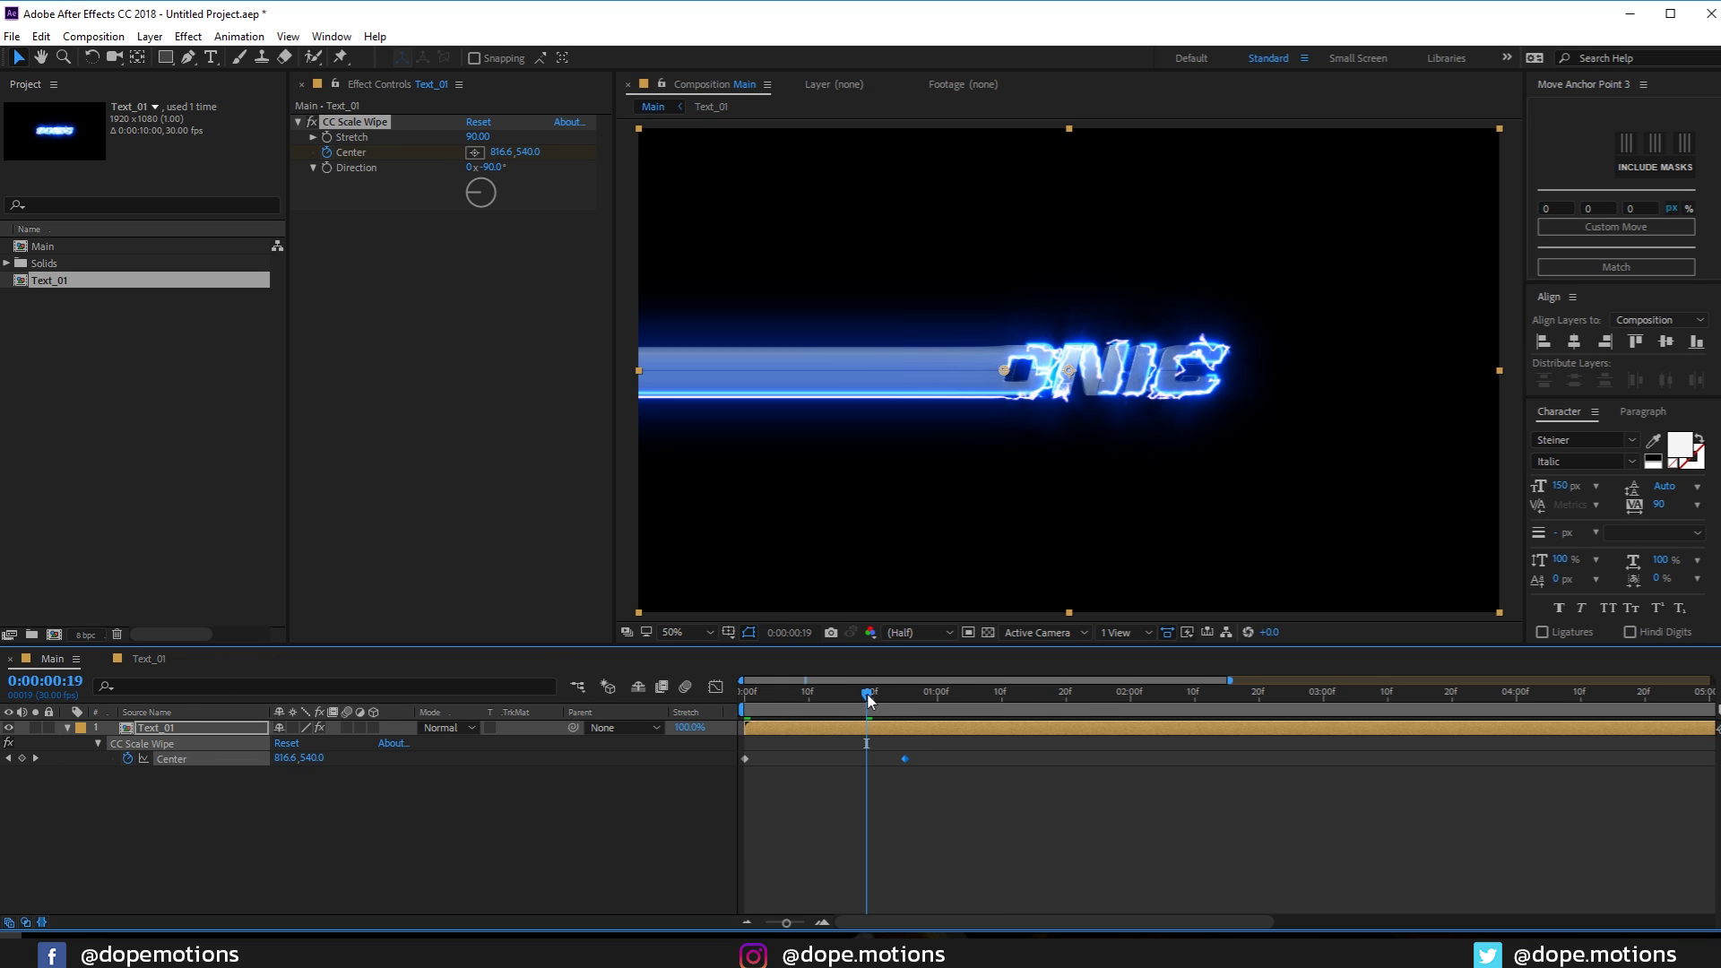
pyautogui.moveTo(868, 702)
pyautogui.mouseDown()
pyautogui.moveTo(1007, 705)
pyautogui.moveTo(879, 704)
pyautogui.mouseUp()
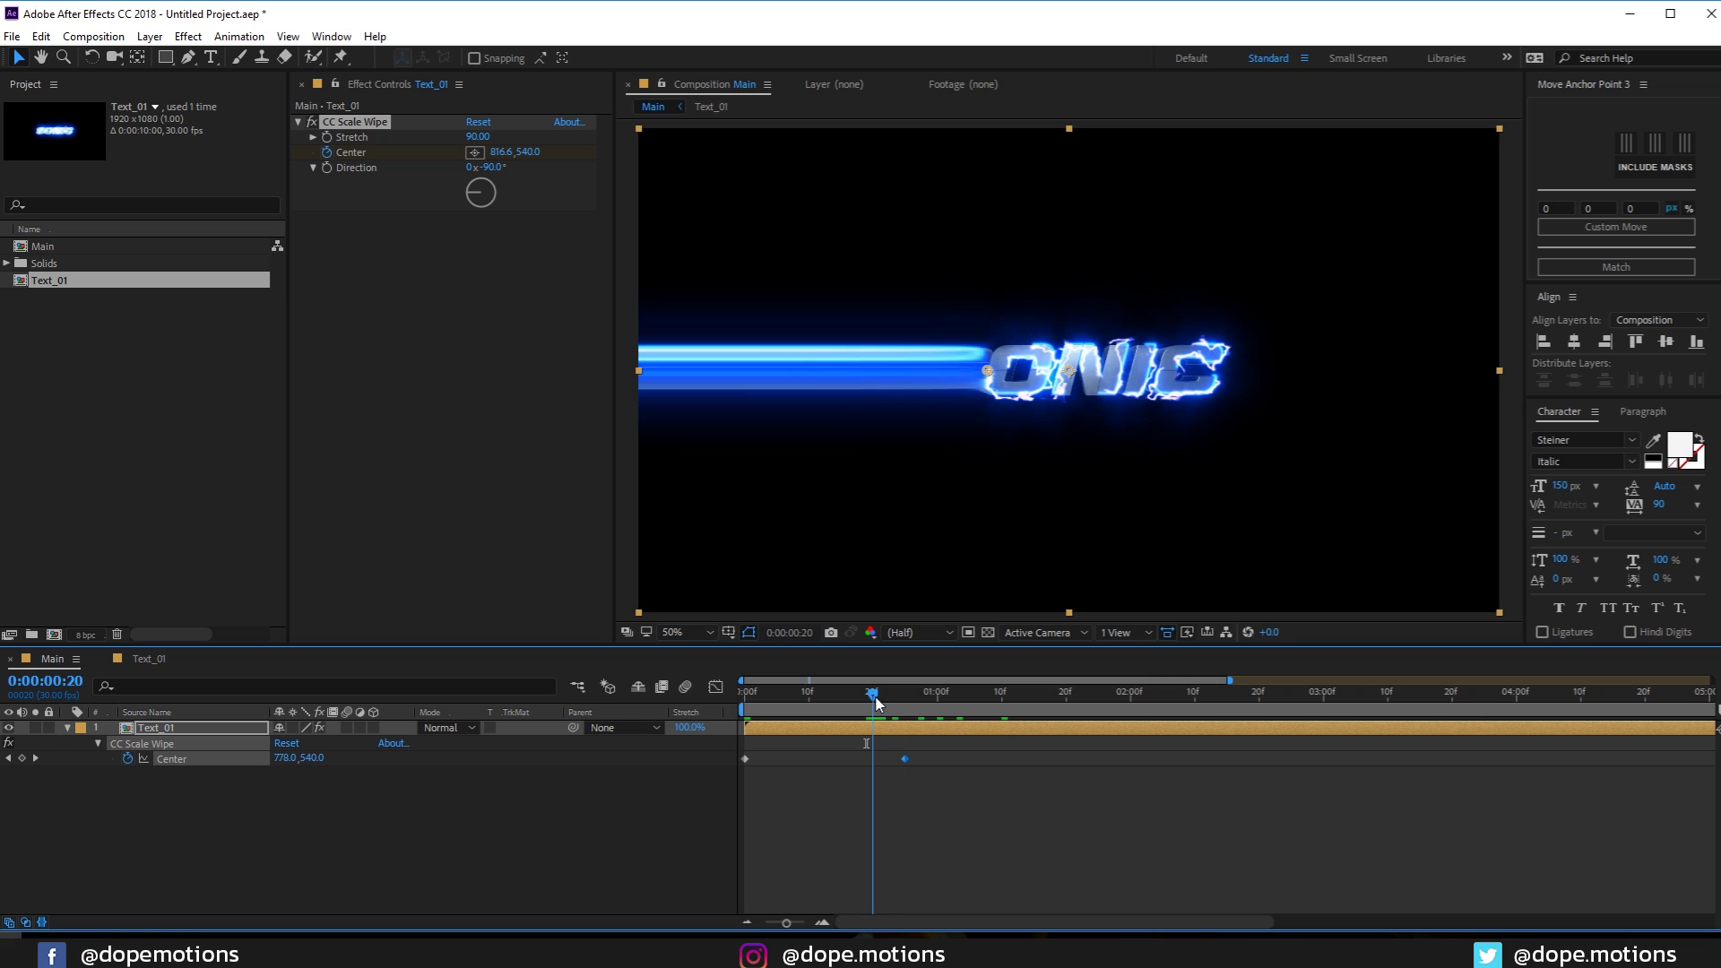
# Shift the top Saber's end keyframes to about 21 frames, then scrub Main to check the wipe timing
pyautogui.click(148, 659)
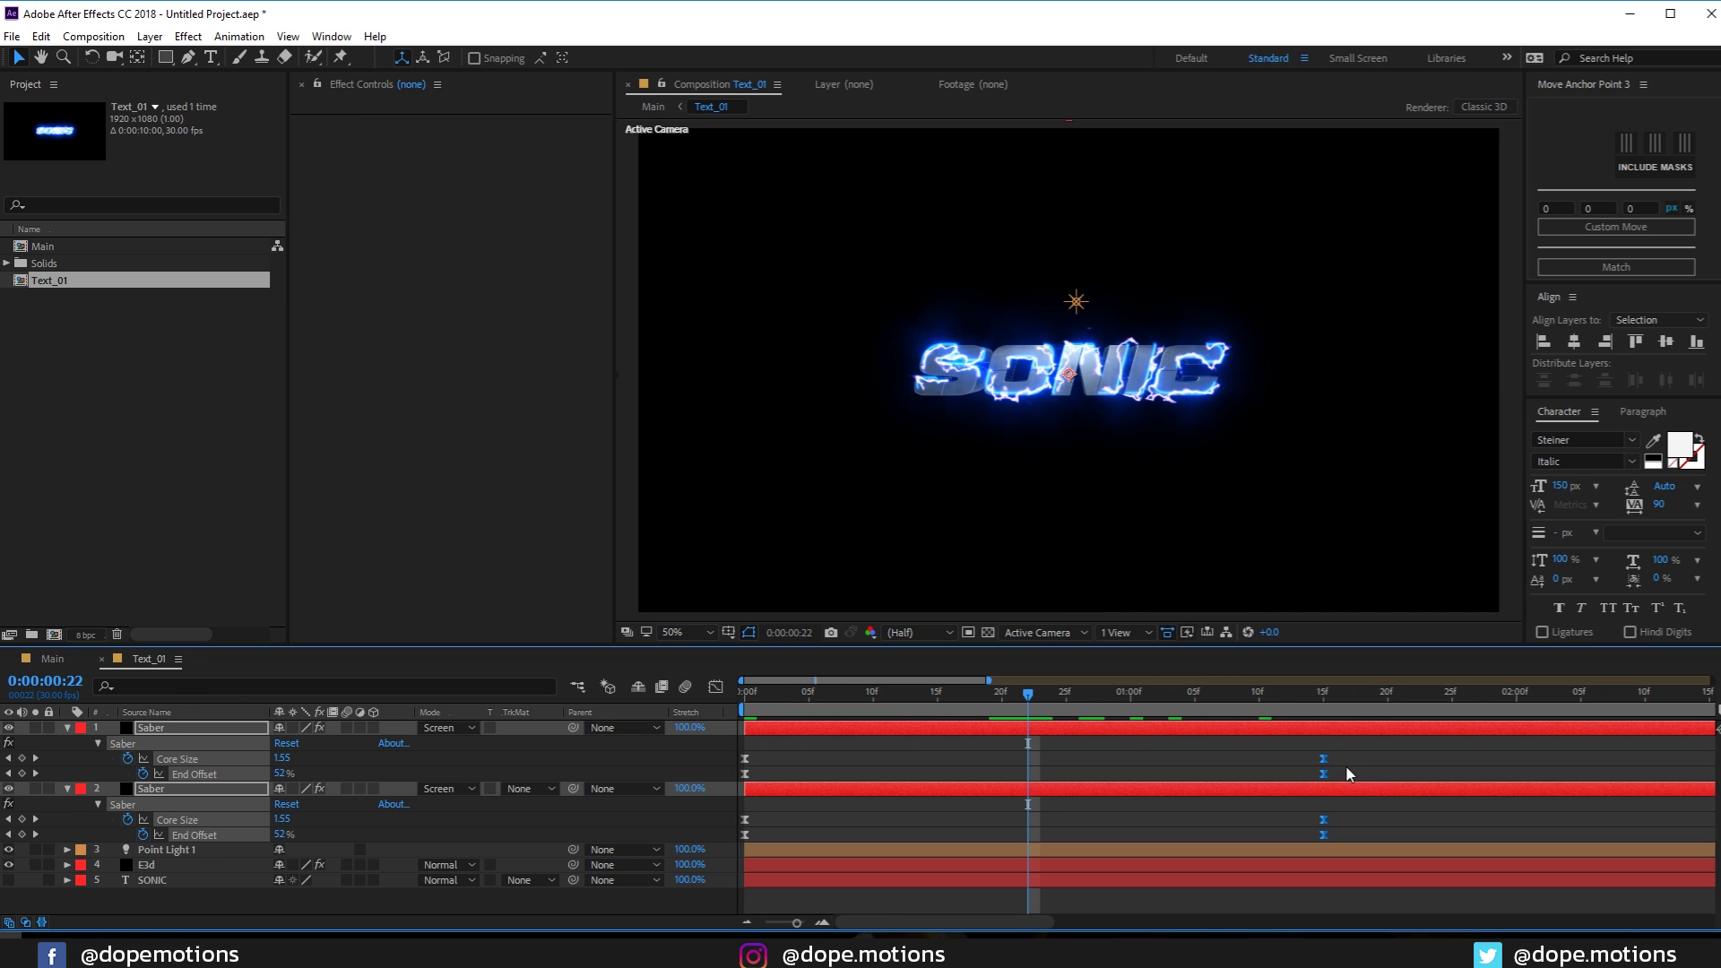
pyautogui.click(1324, 773)
pyautogui.moveTo(1377, 767); pyautogui.dragTo(1398, 760)
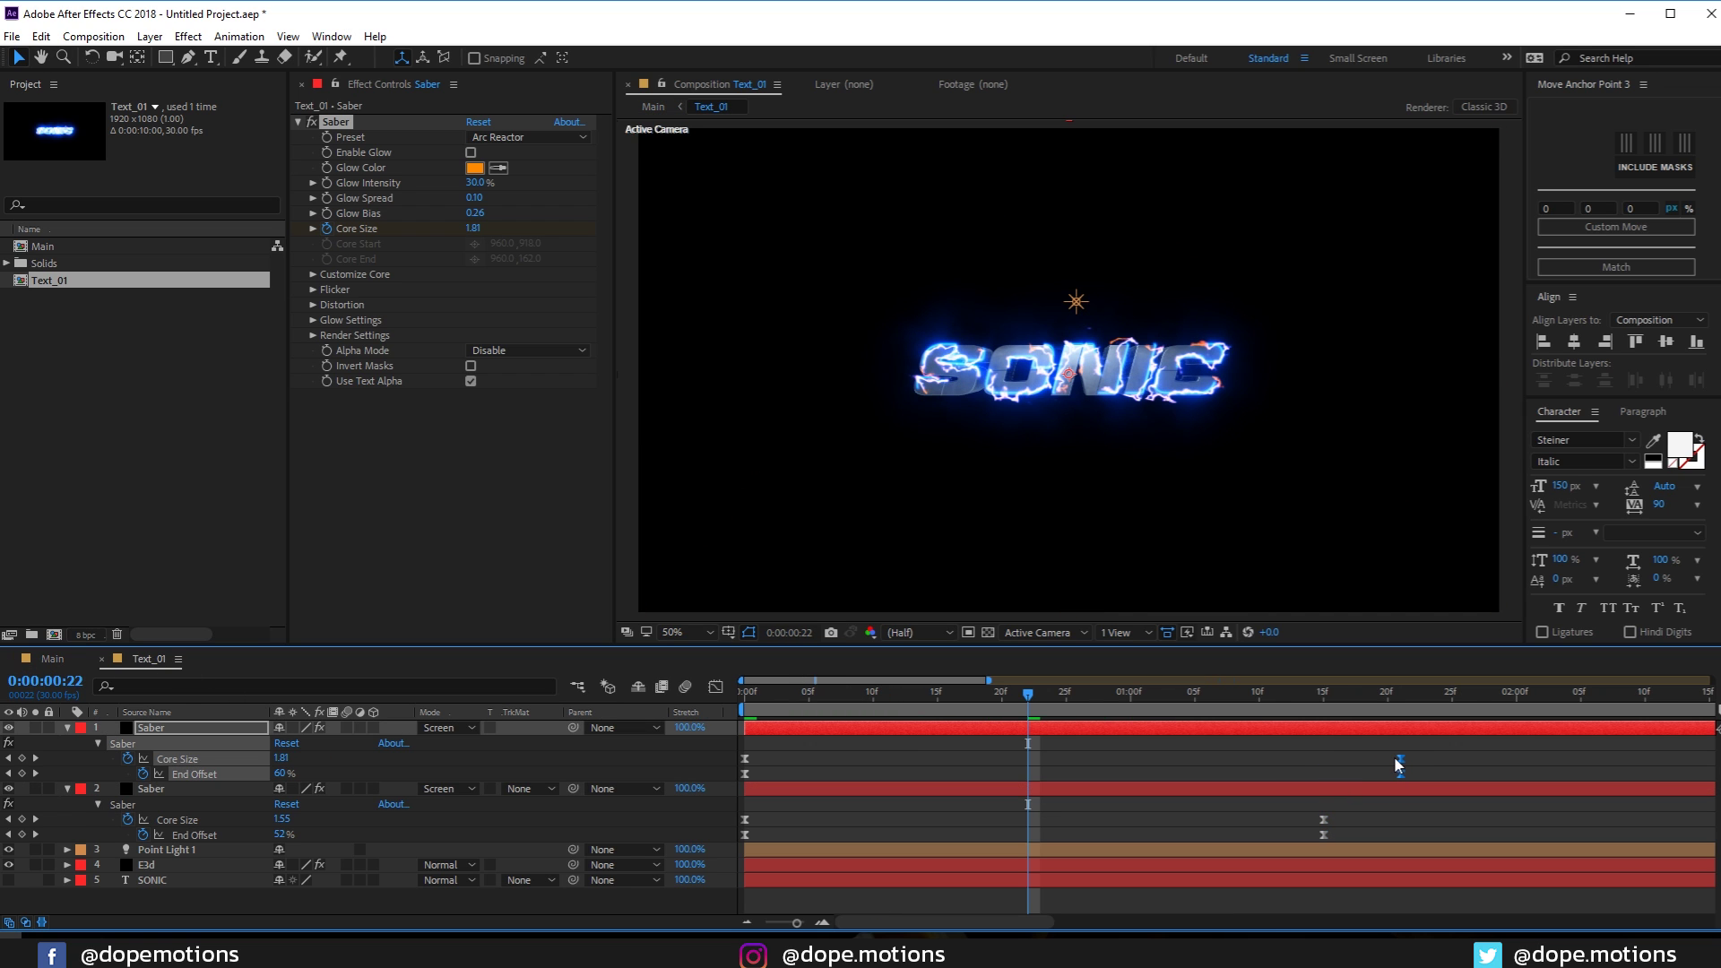
pyautogui.click(78, 662)
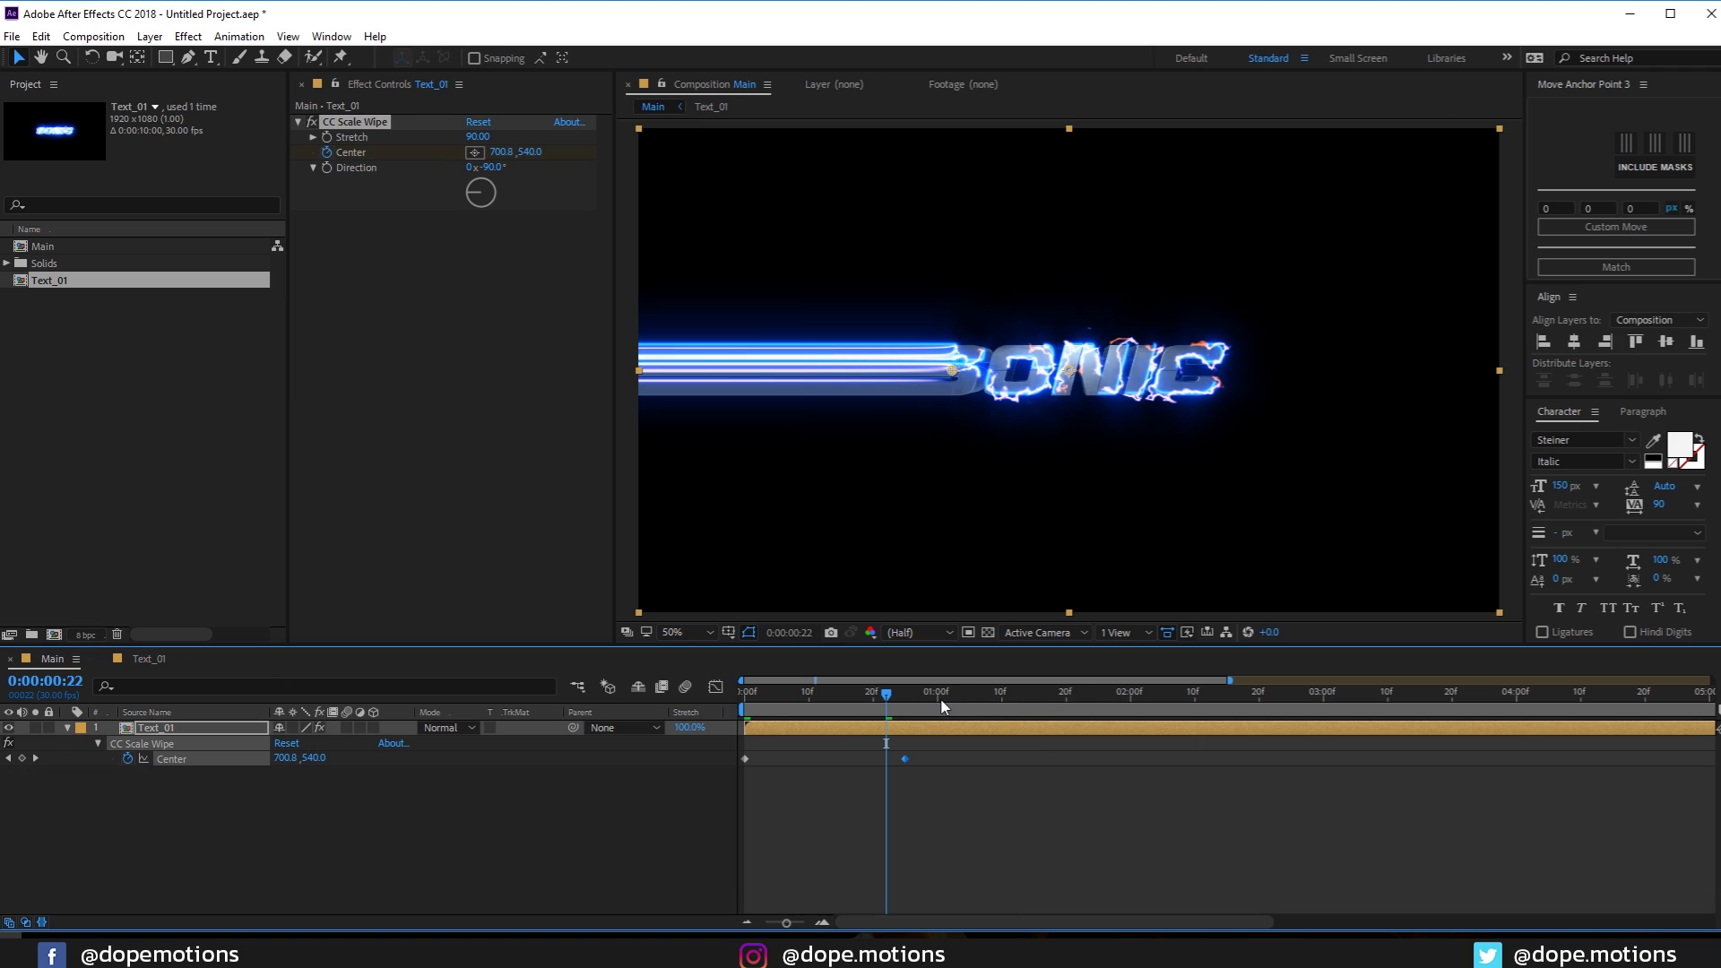
pyautogui.moveTo(891, 702); pyautogui.dragTo(950, 695)
pyautogui.click(868, 821)
pyautogui.moveTo(814, 696)
pyautogui.mouseDown()
pyautogui.moveTo(789, 695)
pyautogui.moveTo(815, 695)
pyautogui.mouseUp()
# Apply Turbulent Displace to Text_01 and place CC Scale Wipe below it in the effect stack
pyautogui.click(180, 724)
pyautogui.hotkey('ctrl', 'space')
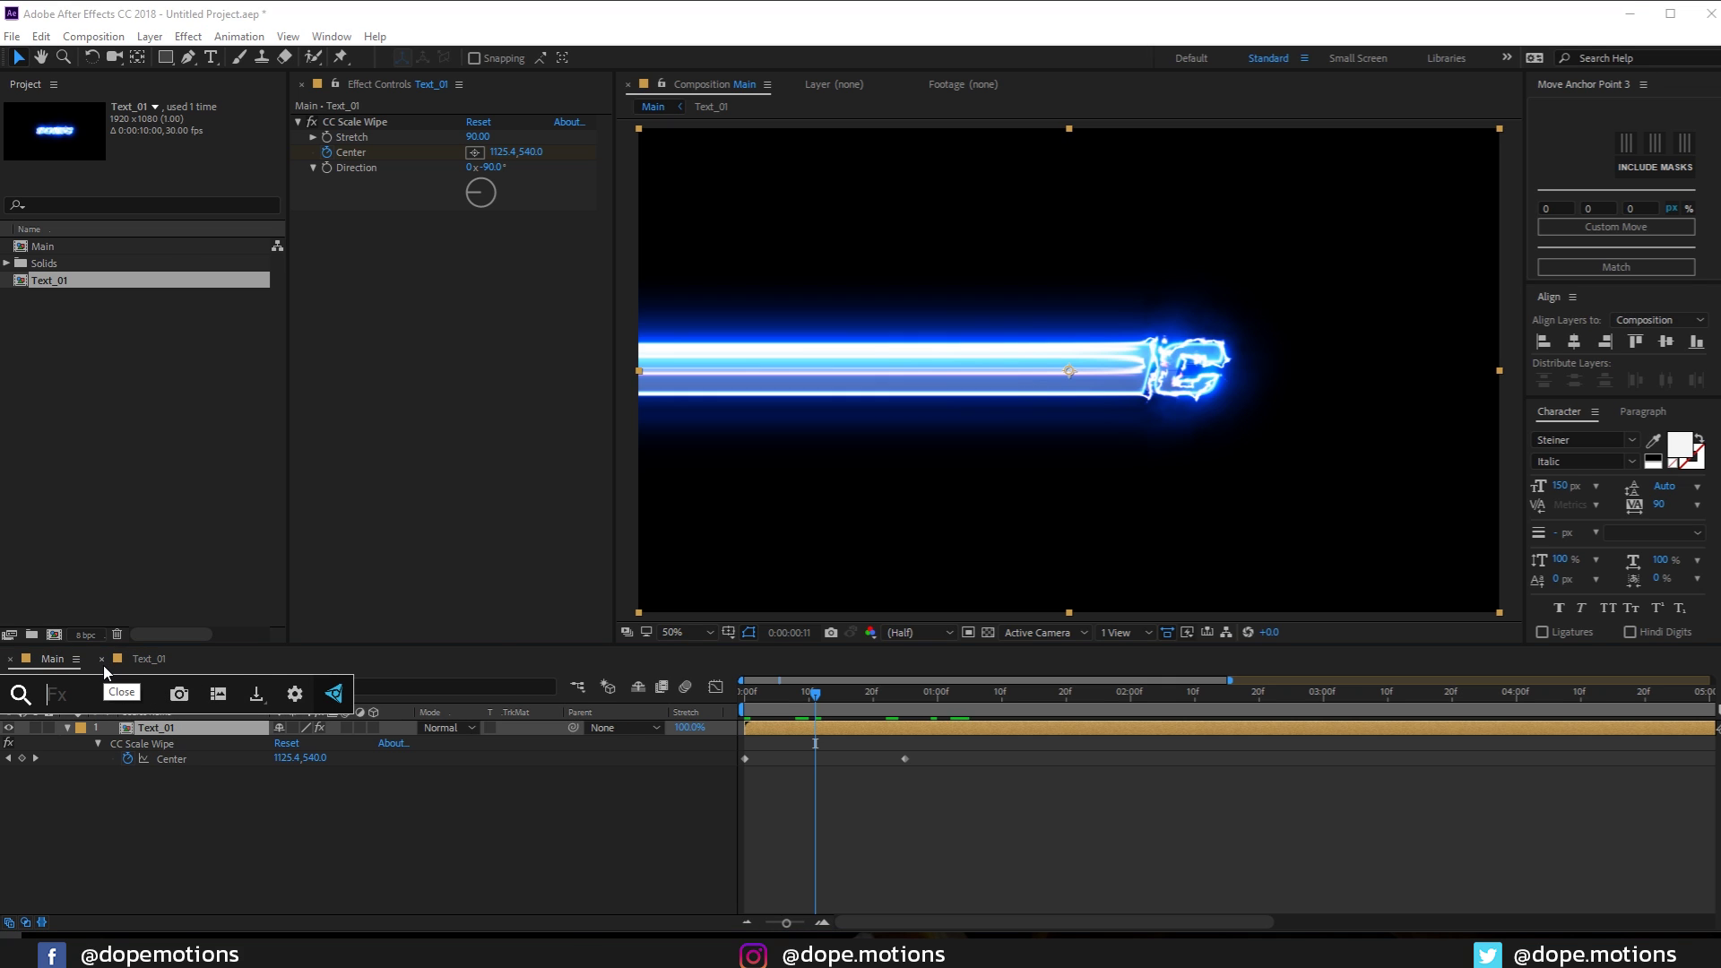
pyautogui.write('tur')
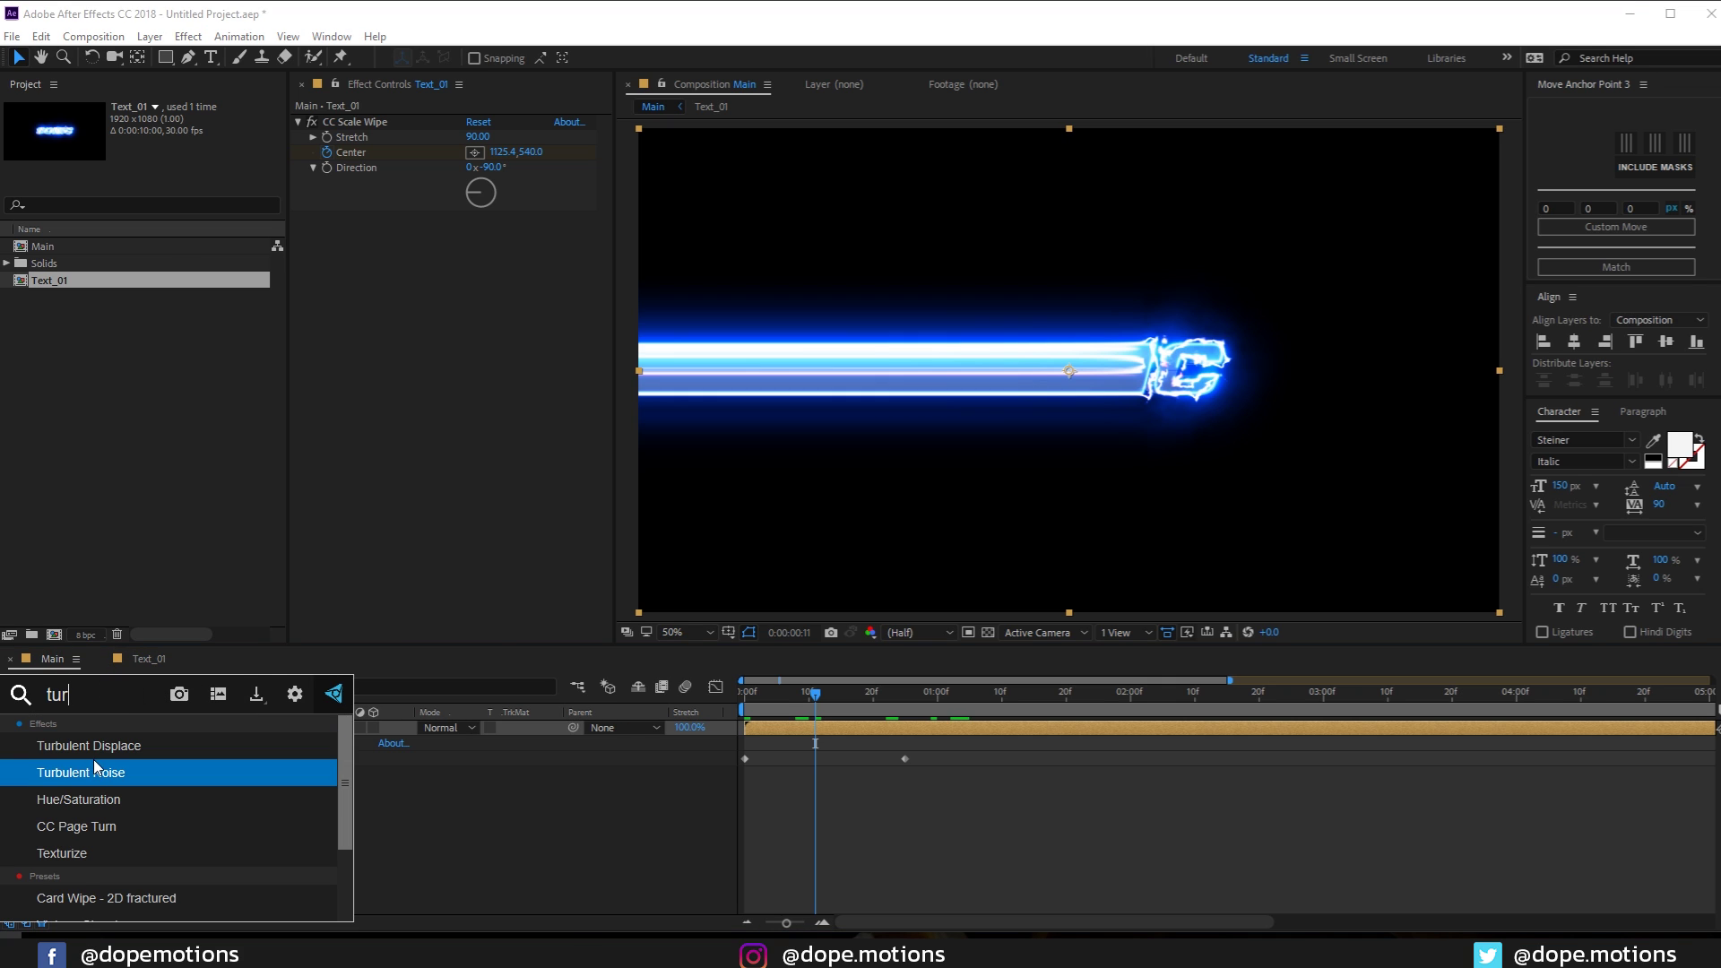
pyautogui.click(90, 746)
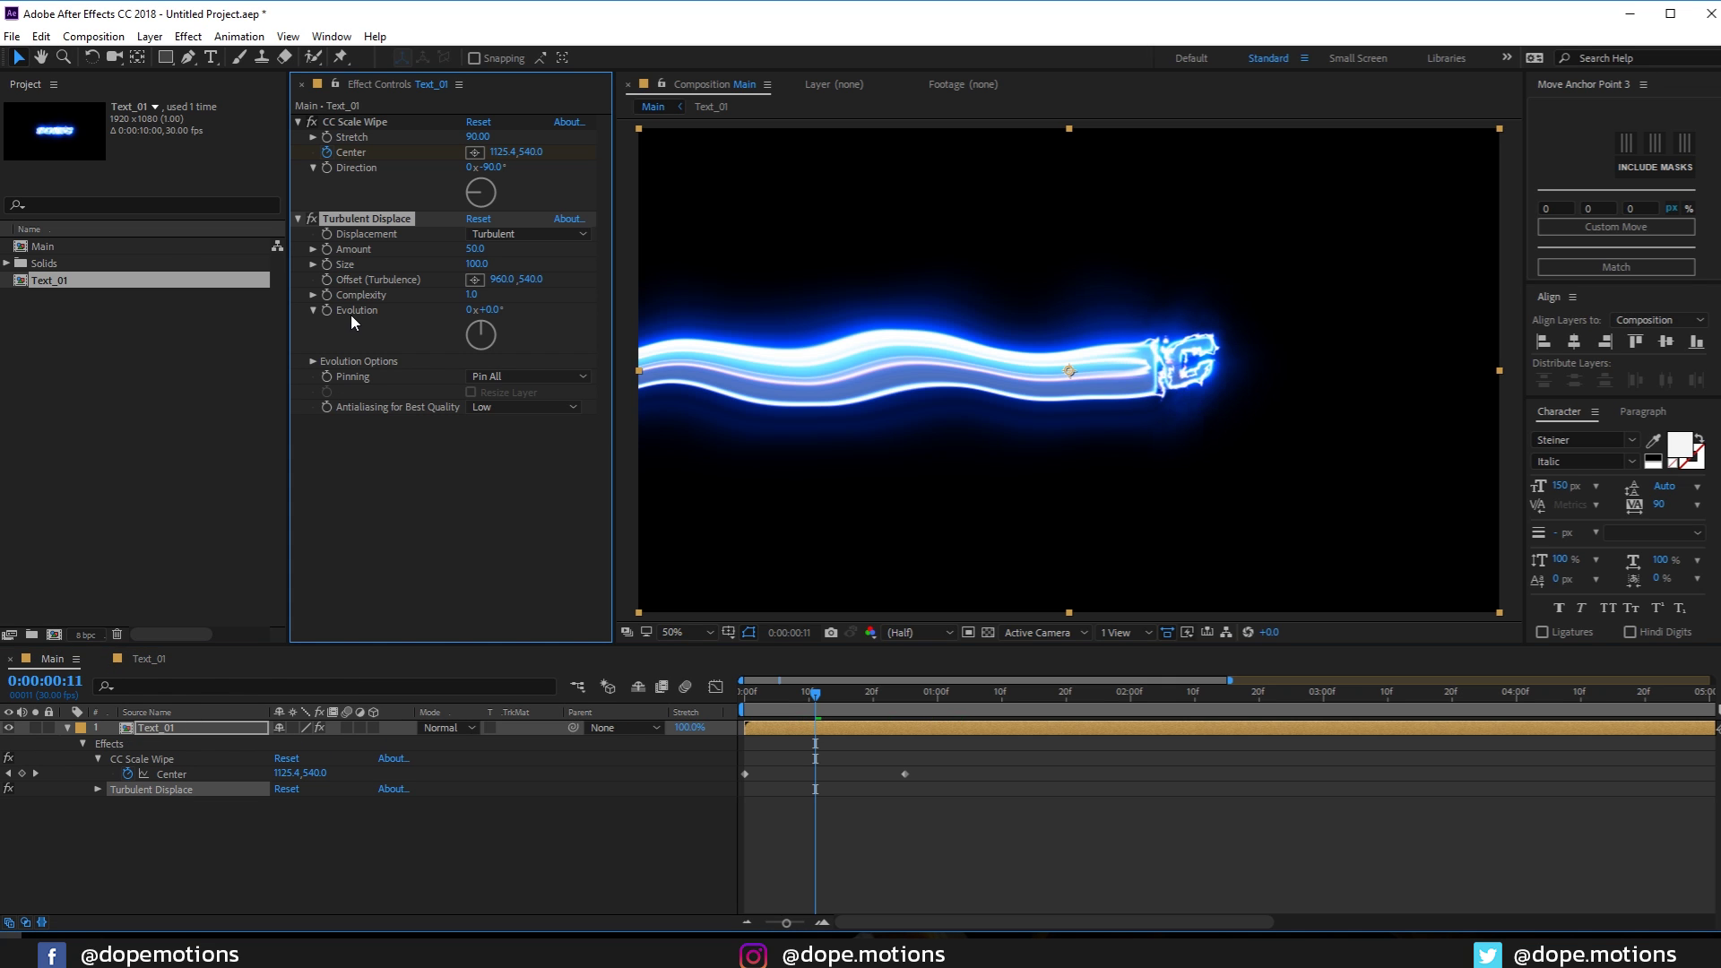
pyautogui.click(356, 125)
pyautogui.moveTo(357, 123); pyautogui.dragTo(368, 413)
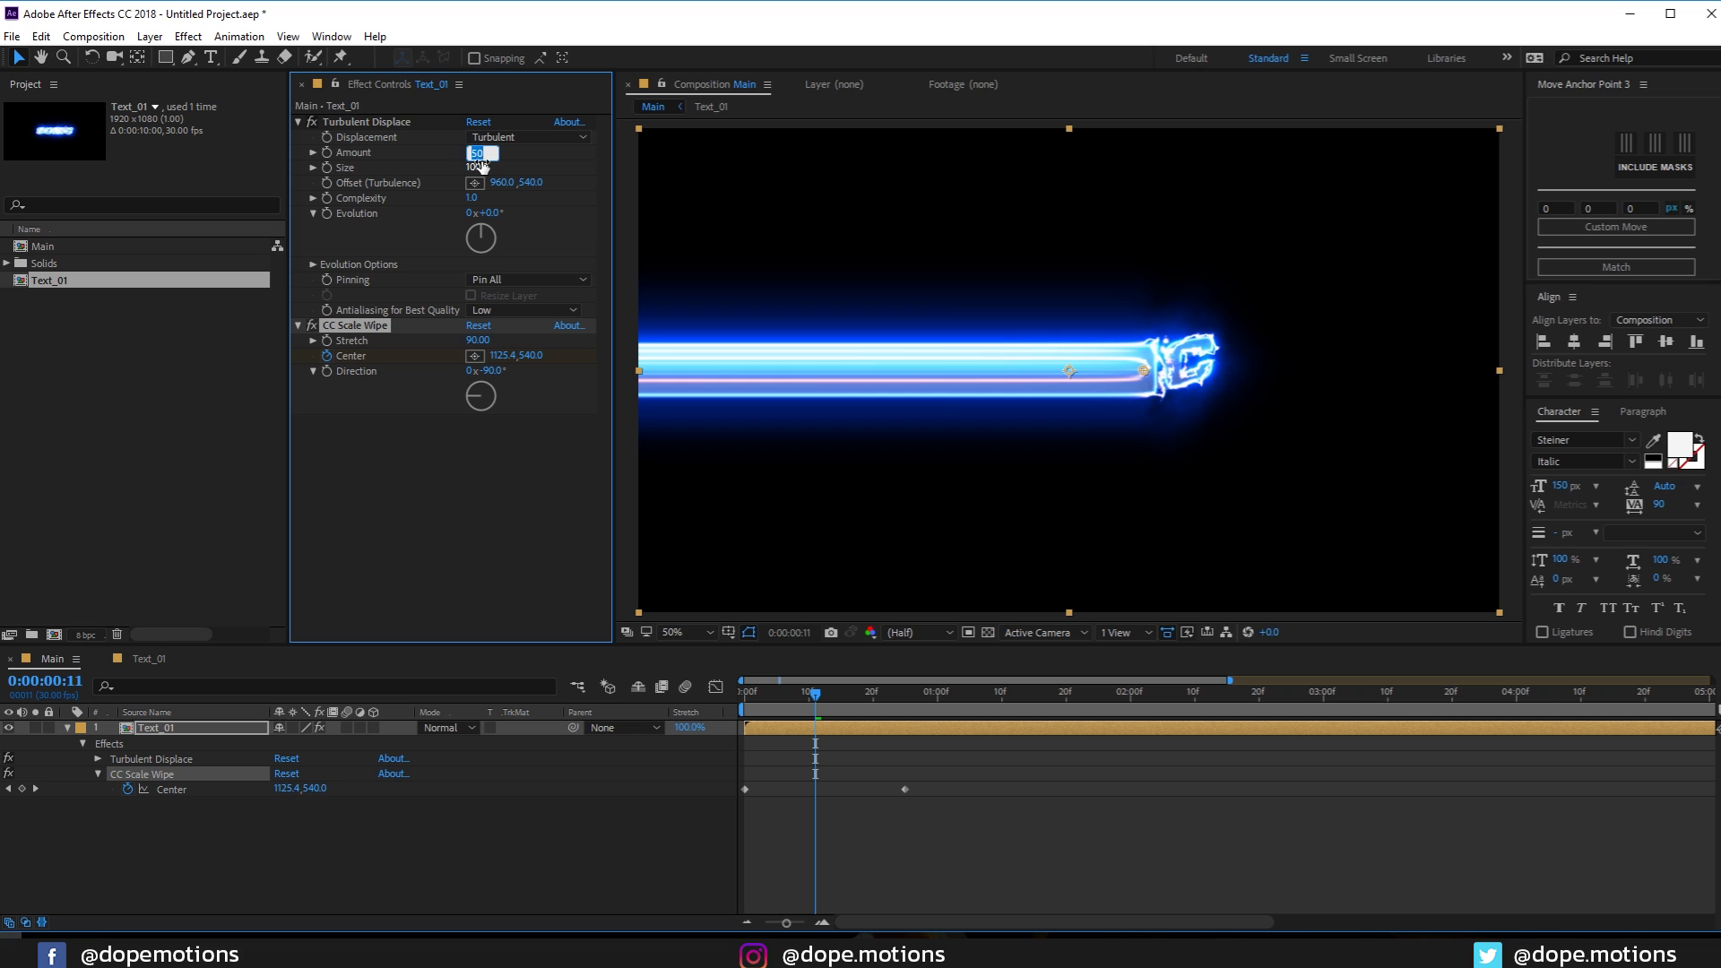
# Set Turbulent Displace Amount to 150 and Size to 20
pyautogui.write('200')
pyautogui.press('Return')
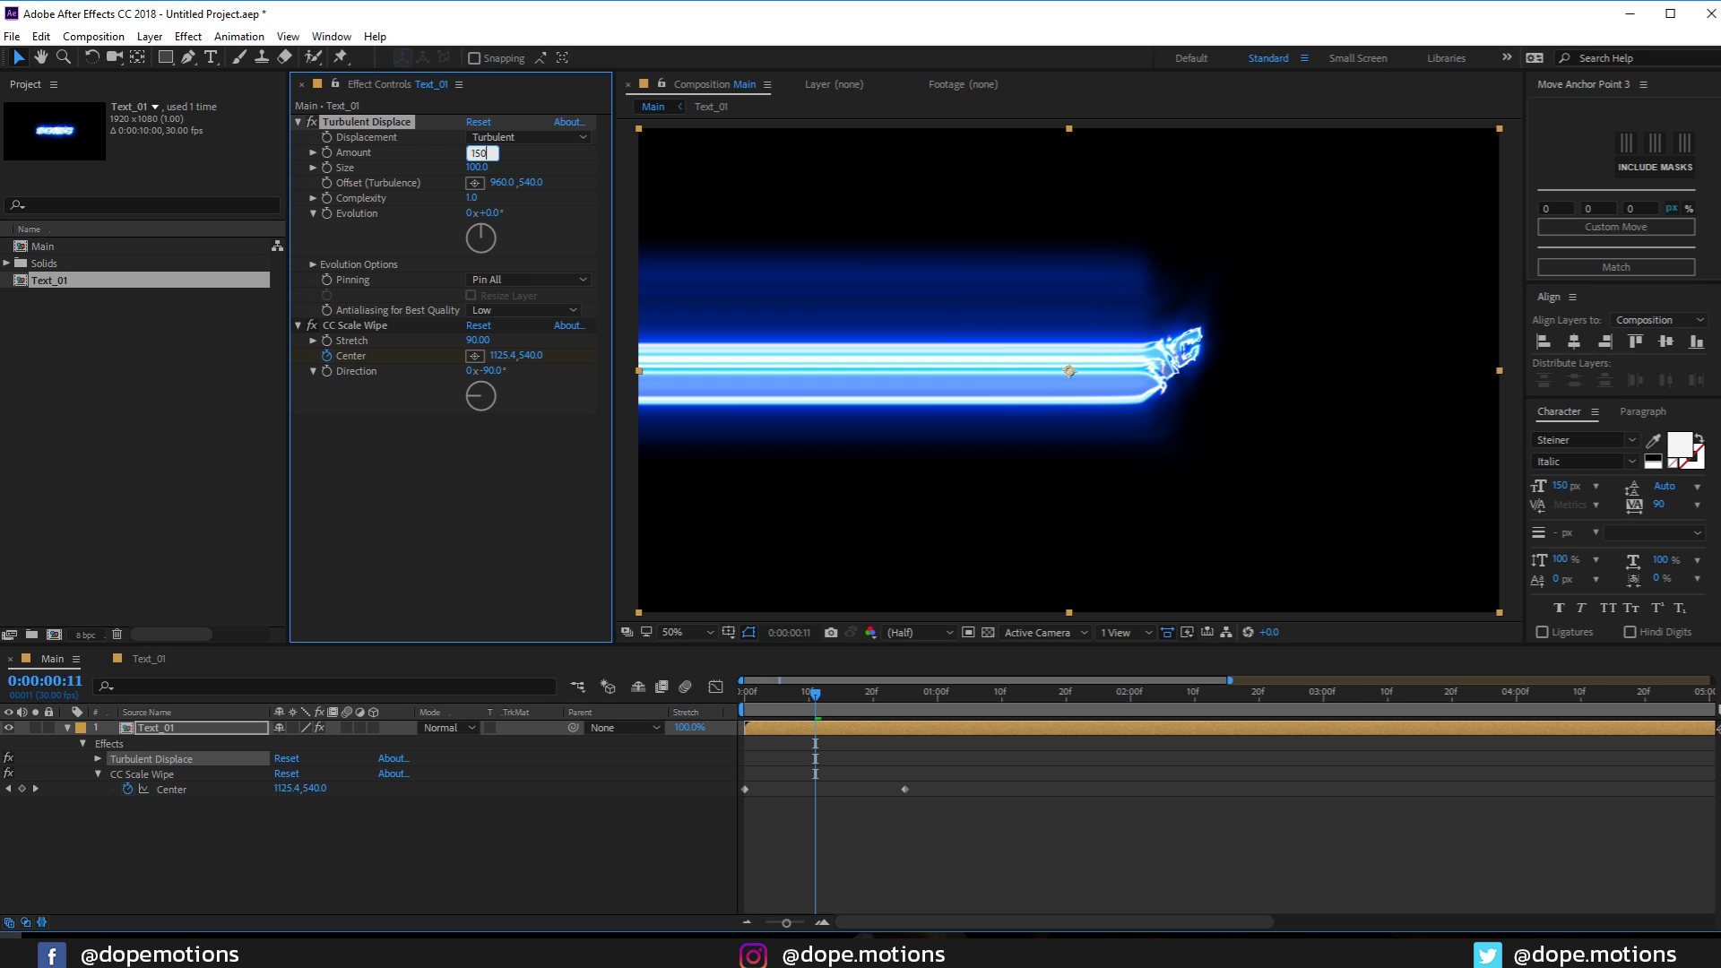
pyautogui.press('Return')
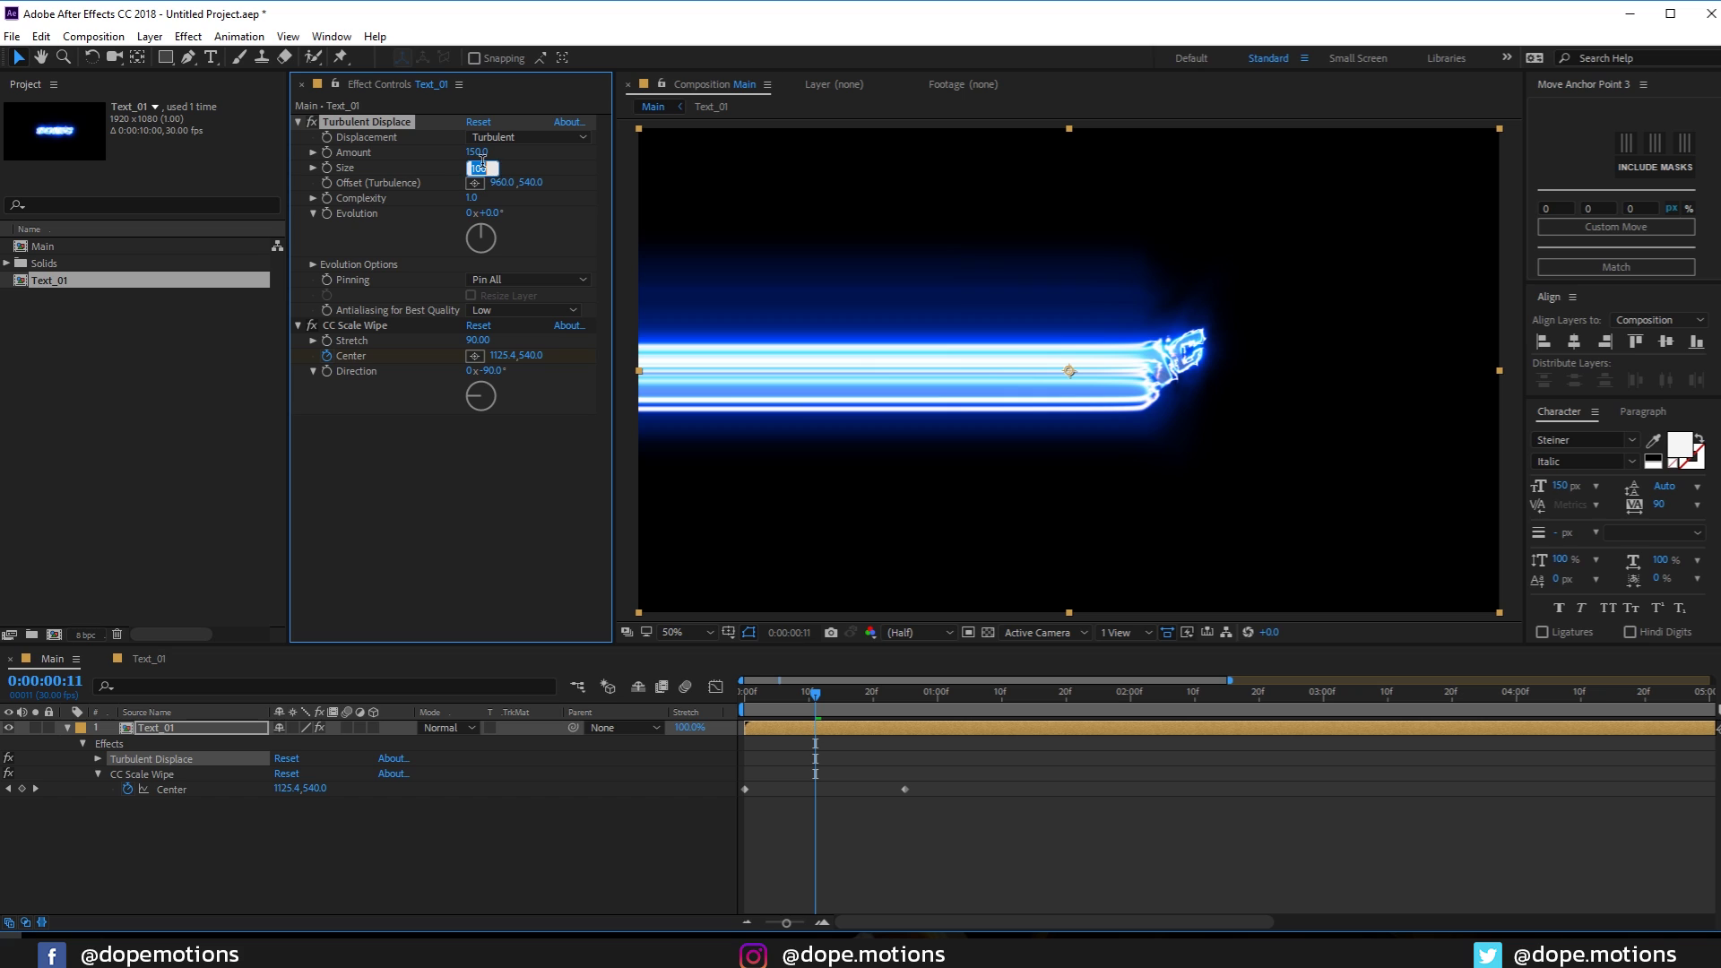
pyautogui.write('200')
pyautogui.press('Return')
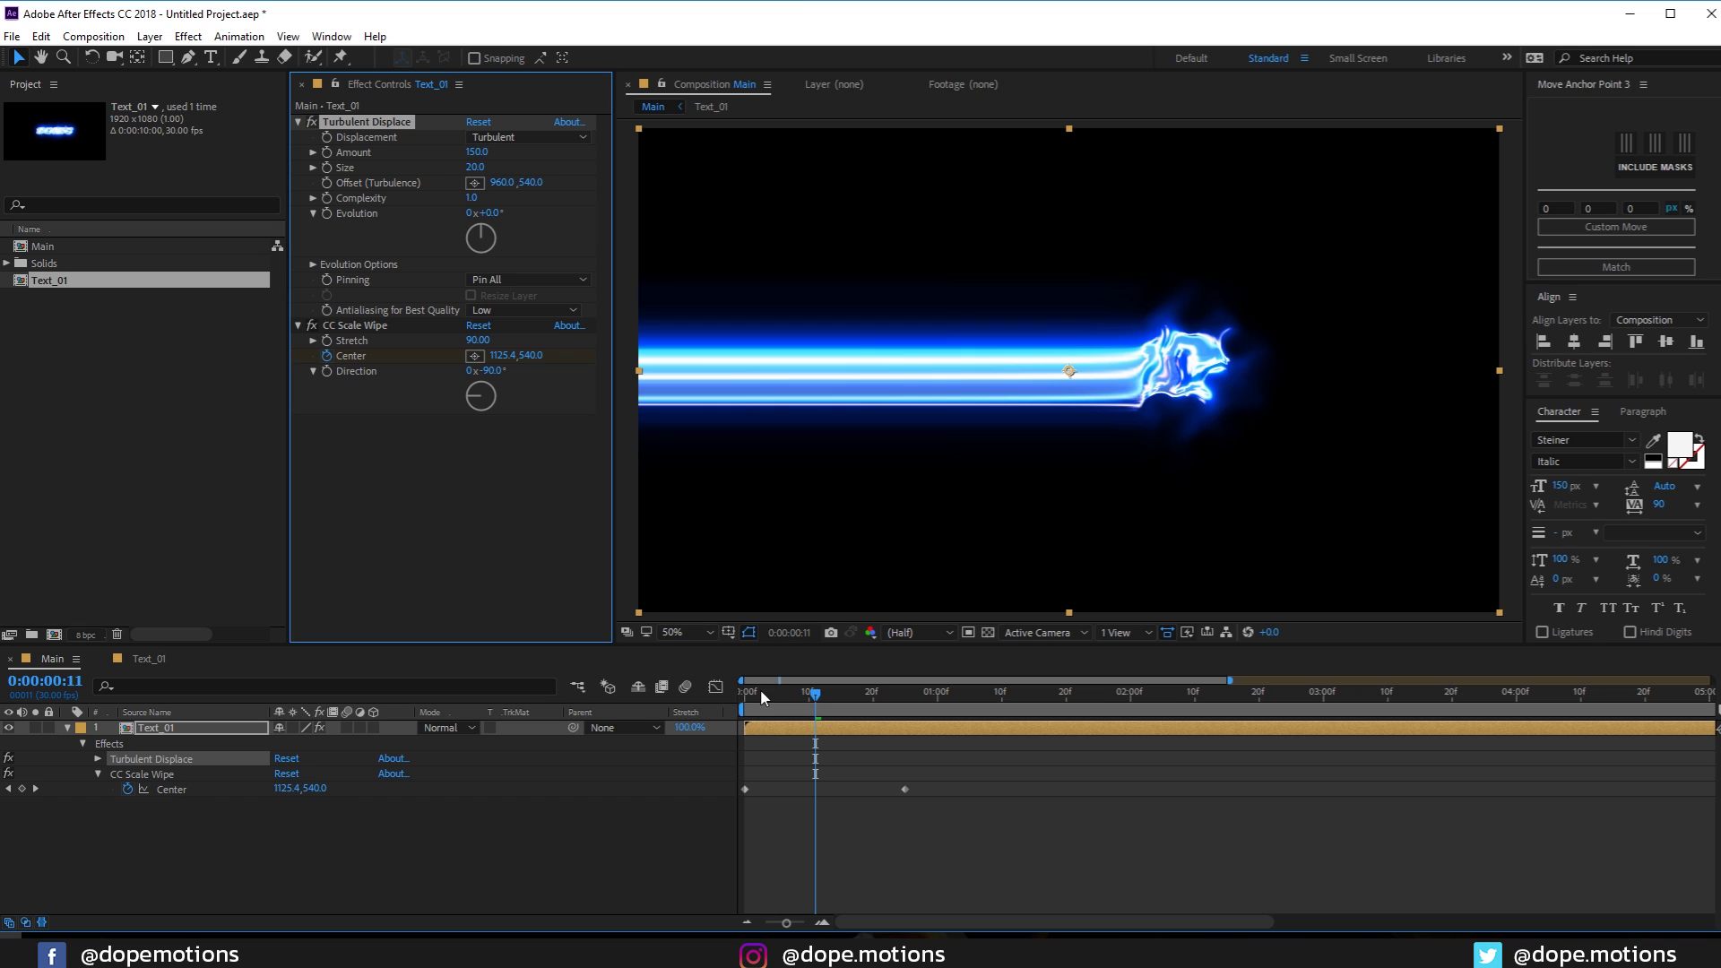
pyautogui.moveTo(760, 690); pyautogui.dragTo(712, 696)
# Keyframe the Turbulent Displace Amount at 150 on frame 0 and 0 at frame 20
pyautogui.click(327, 153)
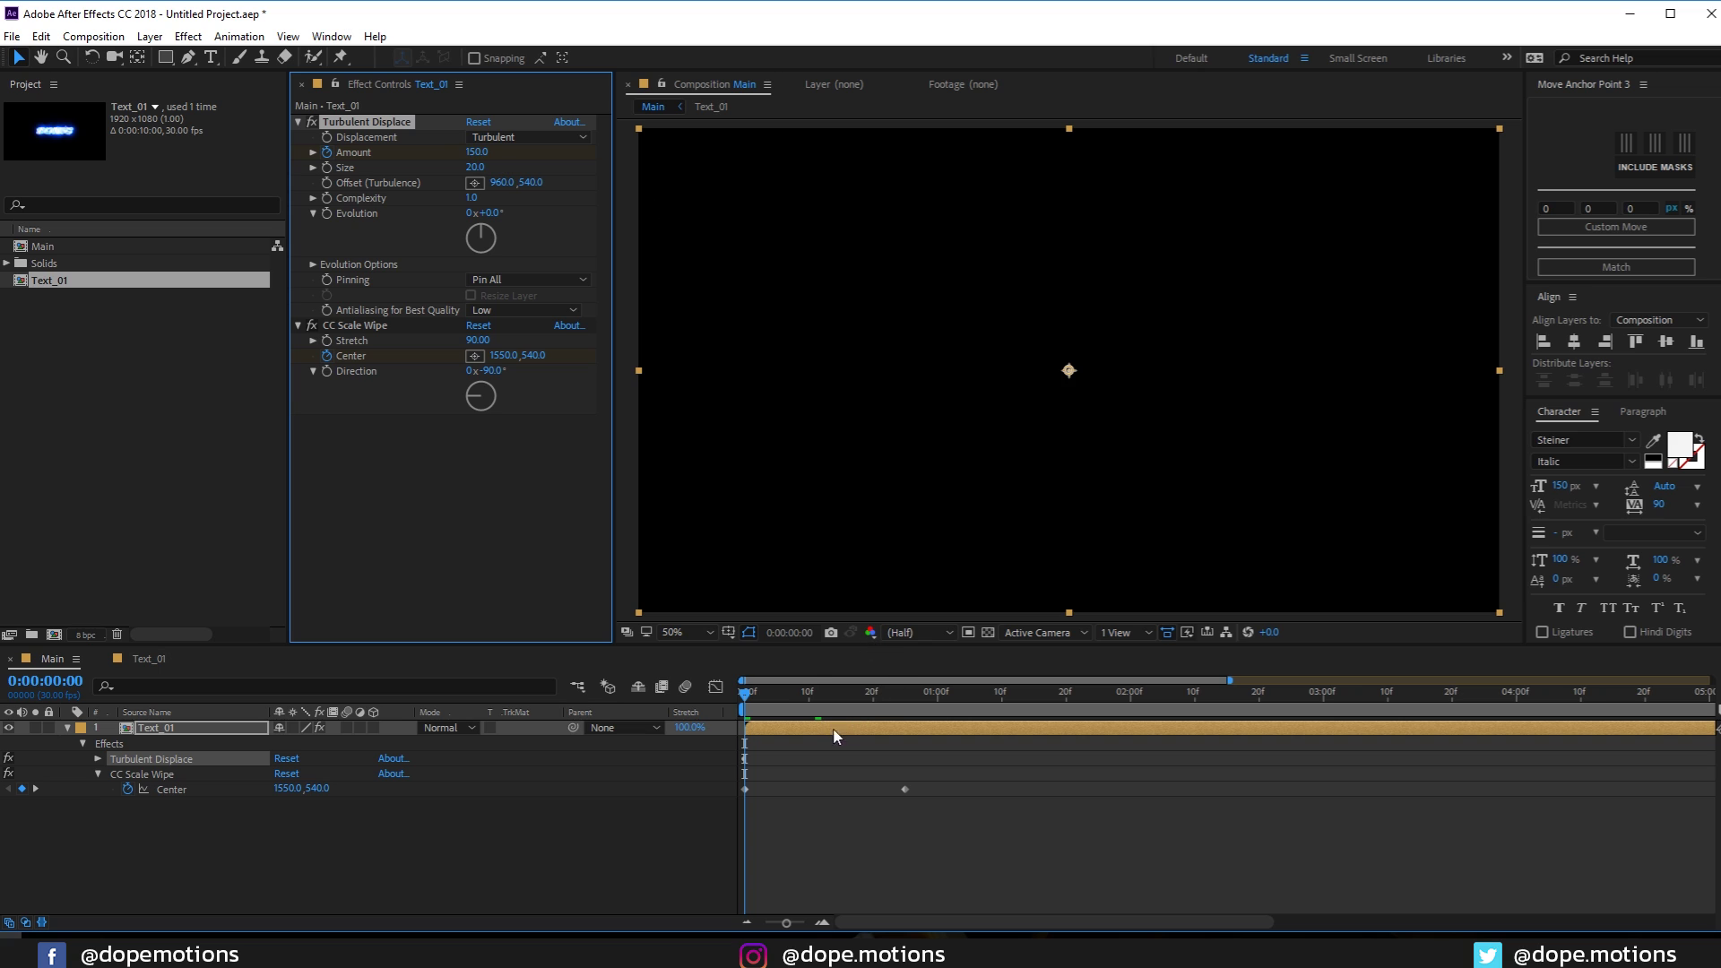
pyautogui.moveTo(882, 710)
pyautogui.mouseDown()
pyautogui.moveTo(901, 710)
pyautogui.moveTo(873, 713)
pyautogui.mouseUp()
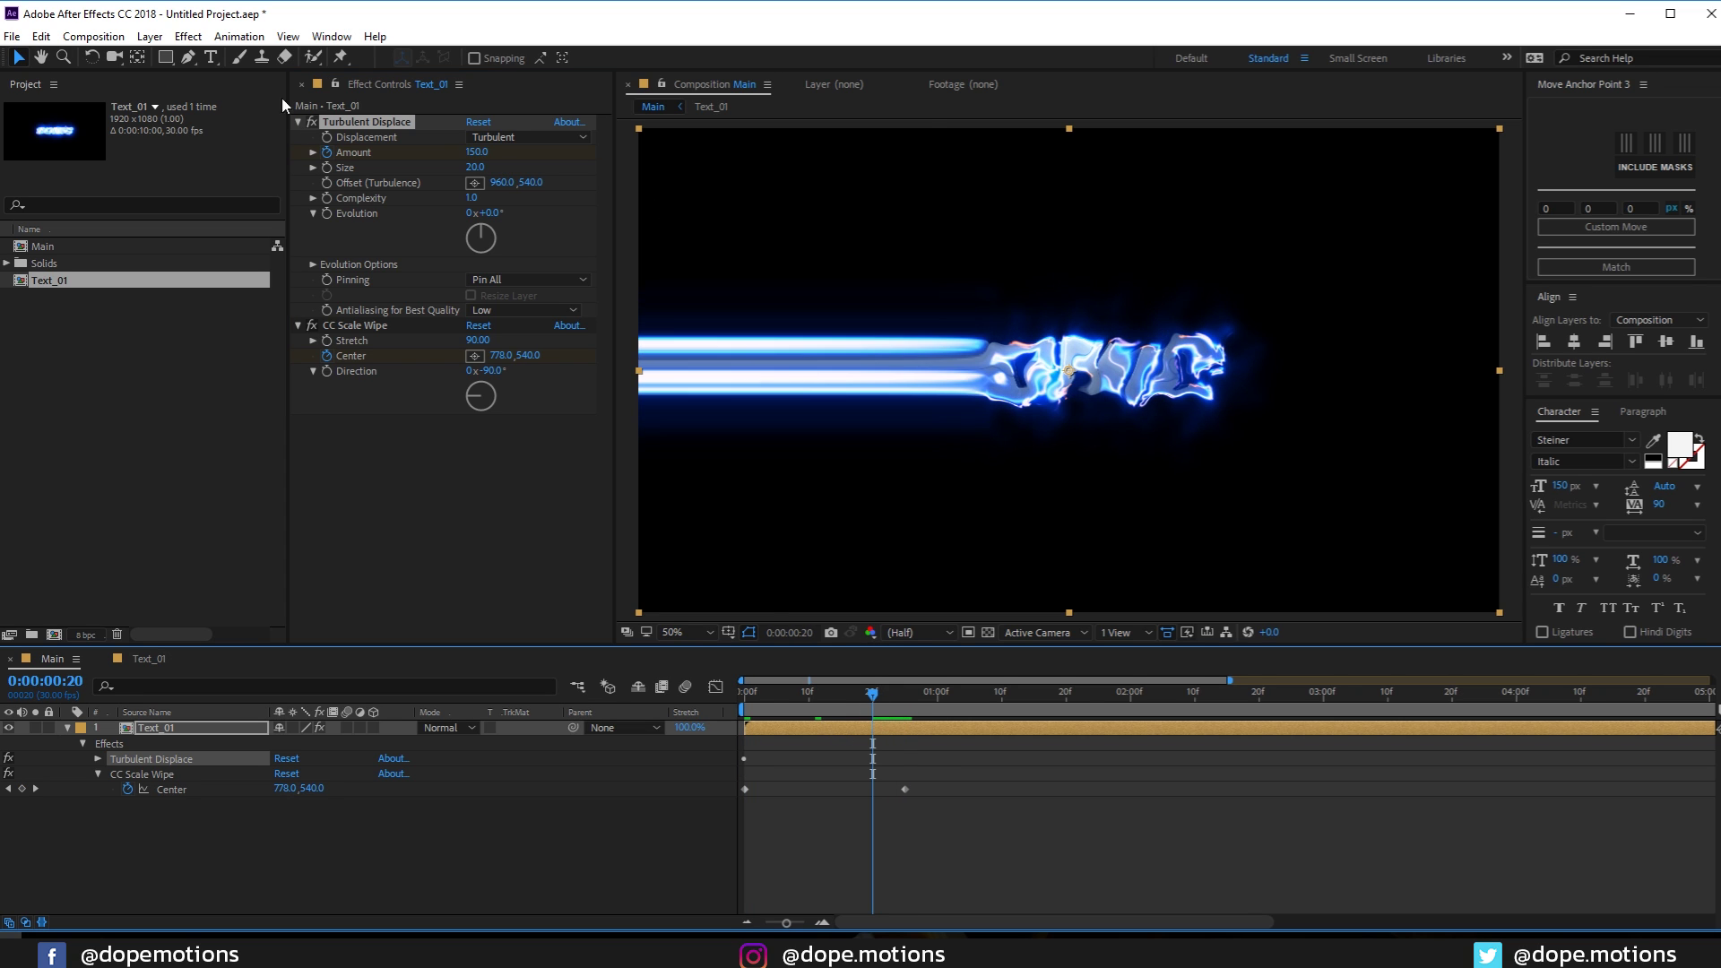
pyautogui.click(478, 154)
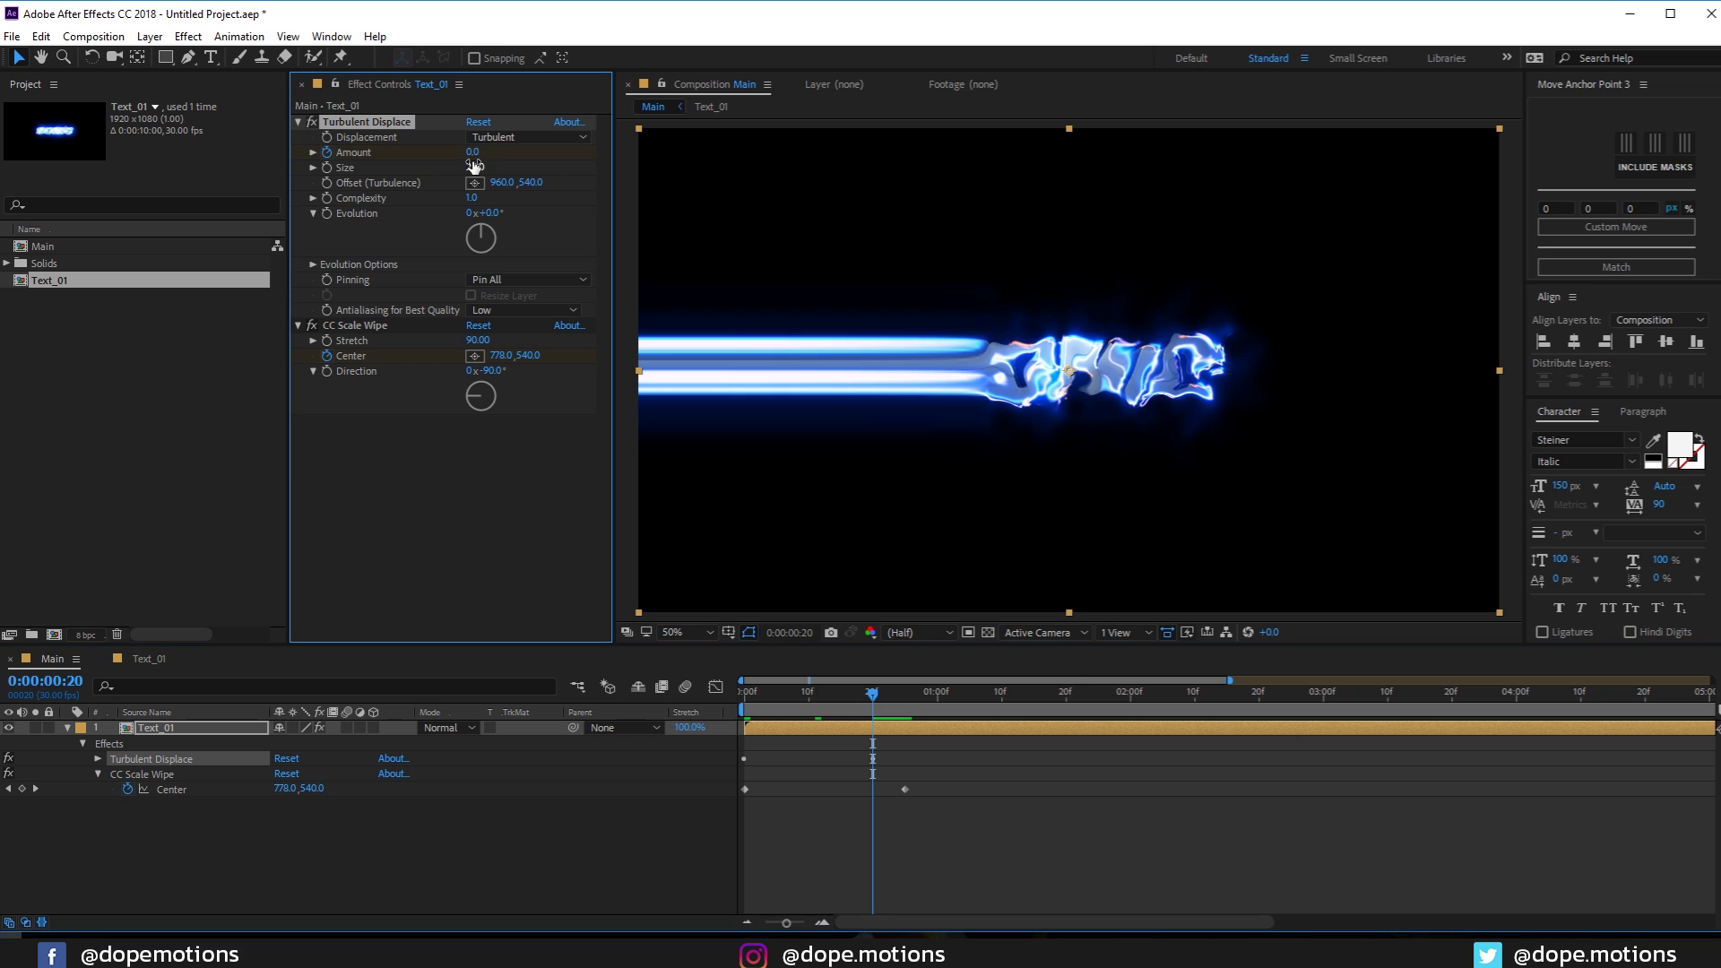
pyautogui.moveTo(873, 696)
pyautogui.mouseDown()
pyautogui.moveTo(719, 705)
pyautogui.moveTo(911, 685)
pyautogui.moveTo(783, 689)
pyautogui.mouseUp()
# Preview the reveal and end the work area at 1:10
pyautogui.press('space')
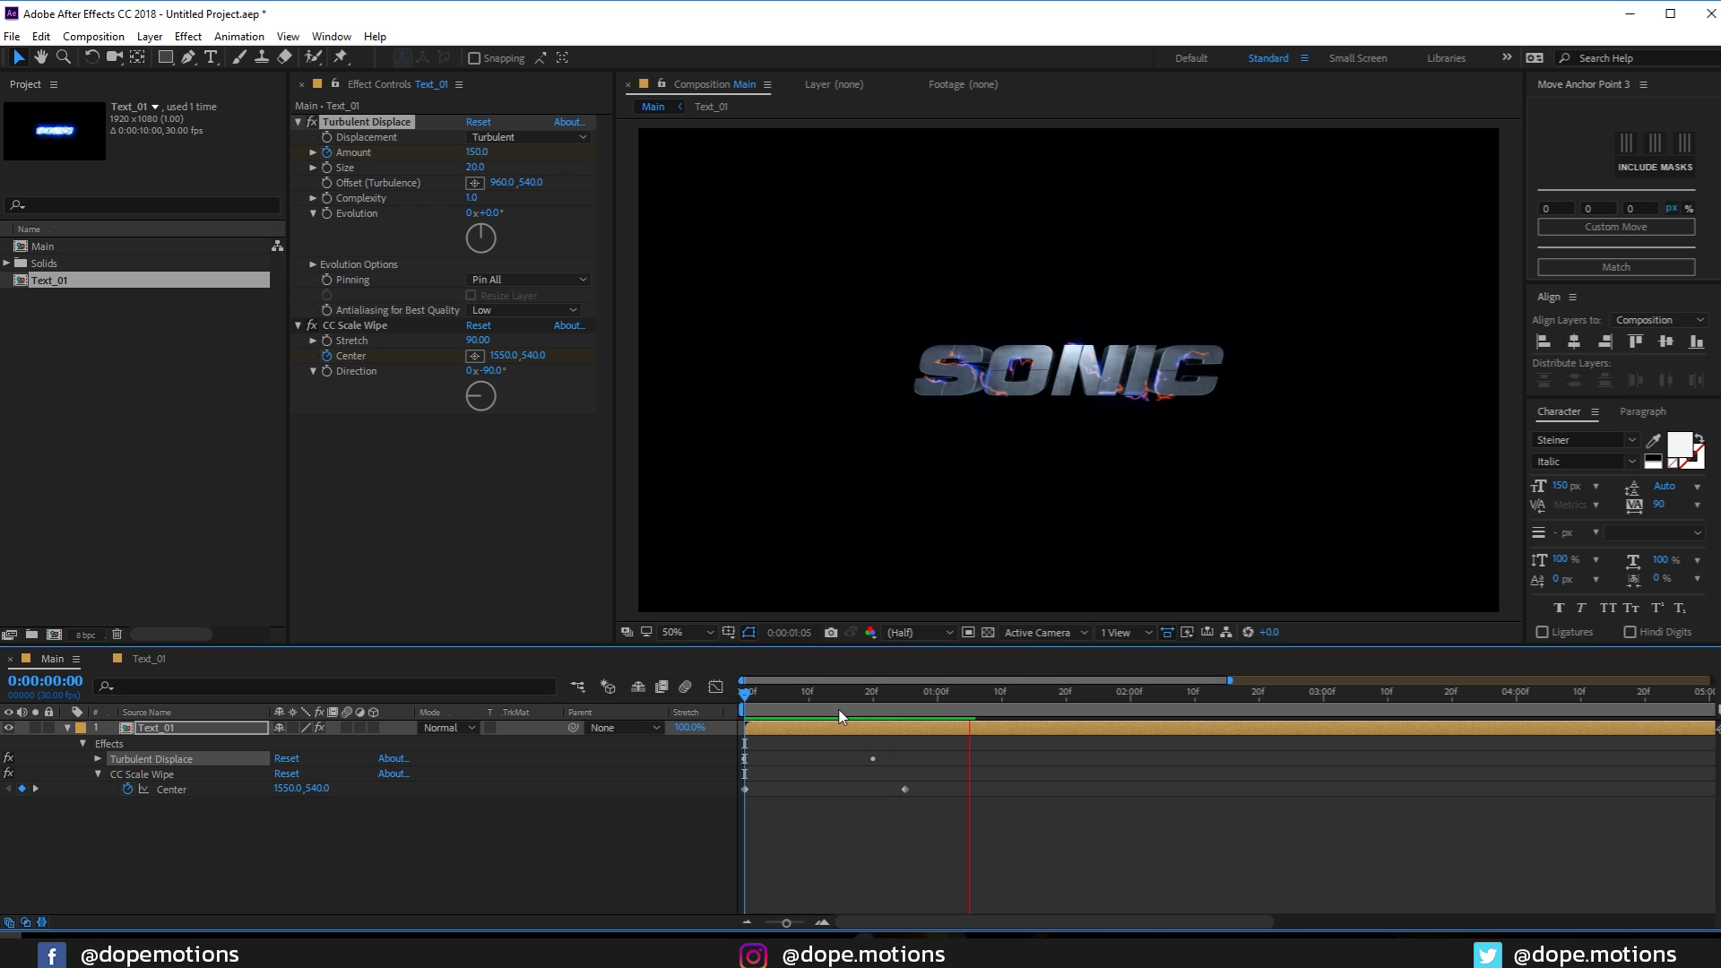
pyautogui.click(1003, 693)
pyautogui.press('n')
pyautogui.press('space')
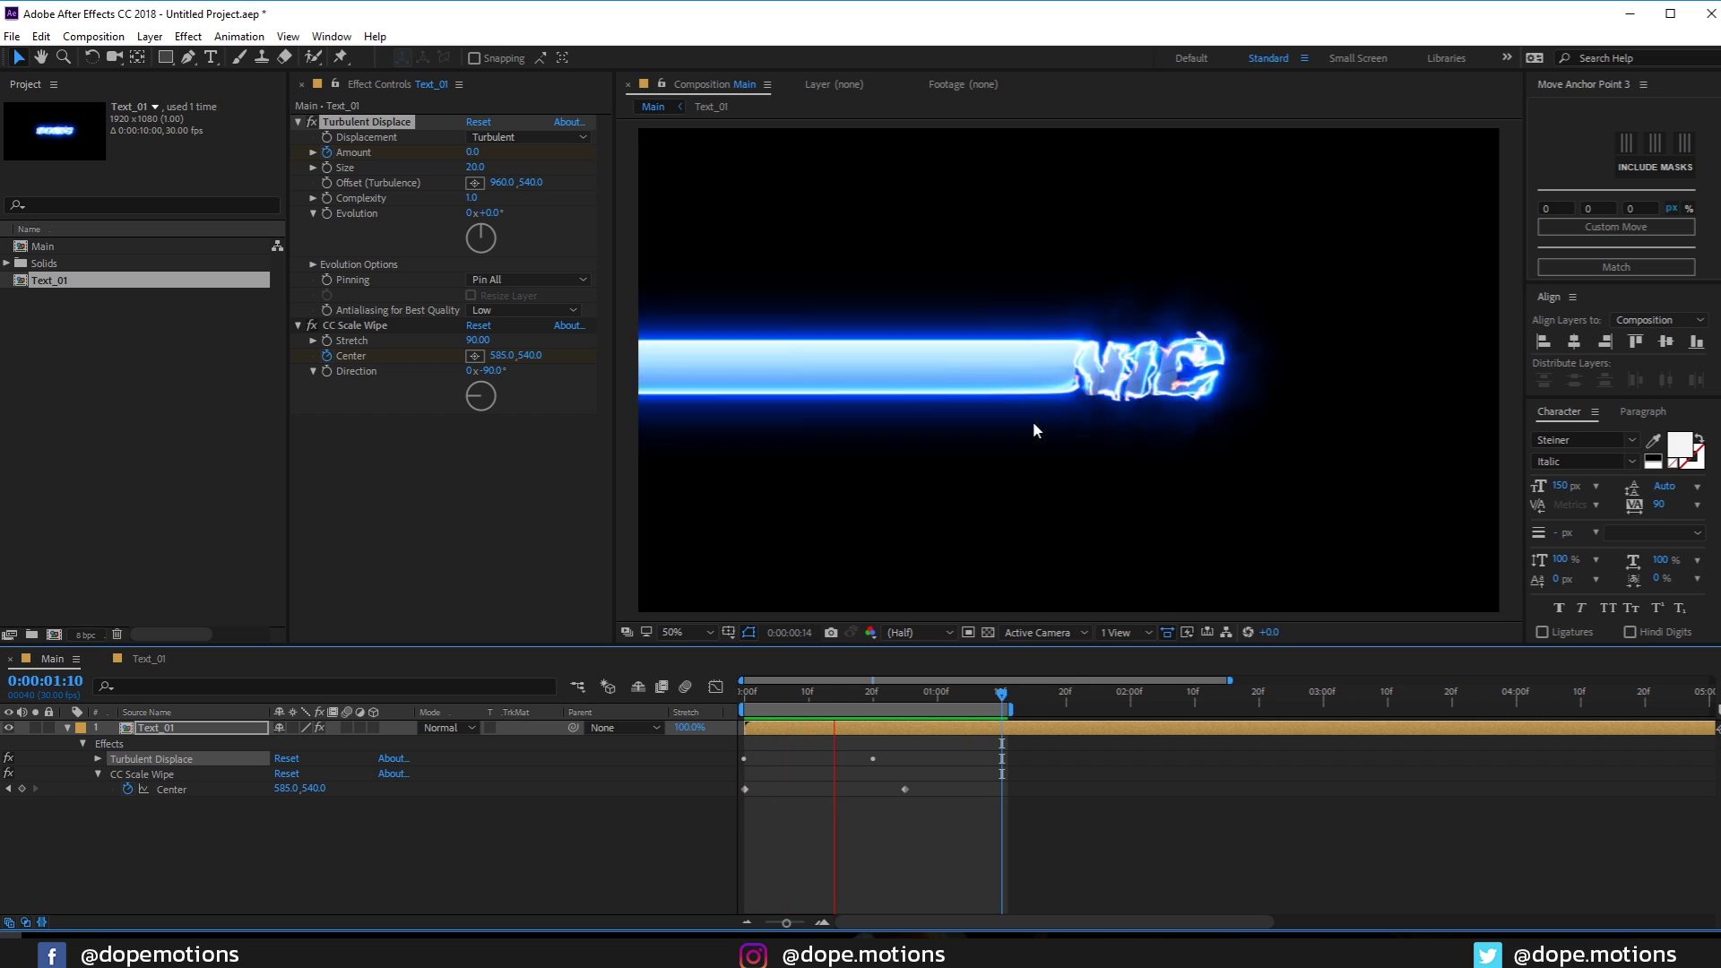
pyautogui.click(957, 699)
pyautogui.moveTo(967, 713)
pyautogui.mouseDown()
pyautogui.moveTo(762, 713)
pyautogui.moveTo(976, 712)
pyautogui.moveTo(966, 702)
pyautogui.mouseUp()
# Collapse and deselect Text_01, then start a new solid layer with Ctrl+Y
pyautogui.click(67, 728)
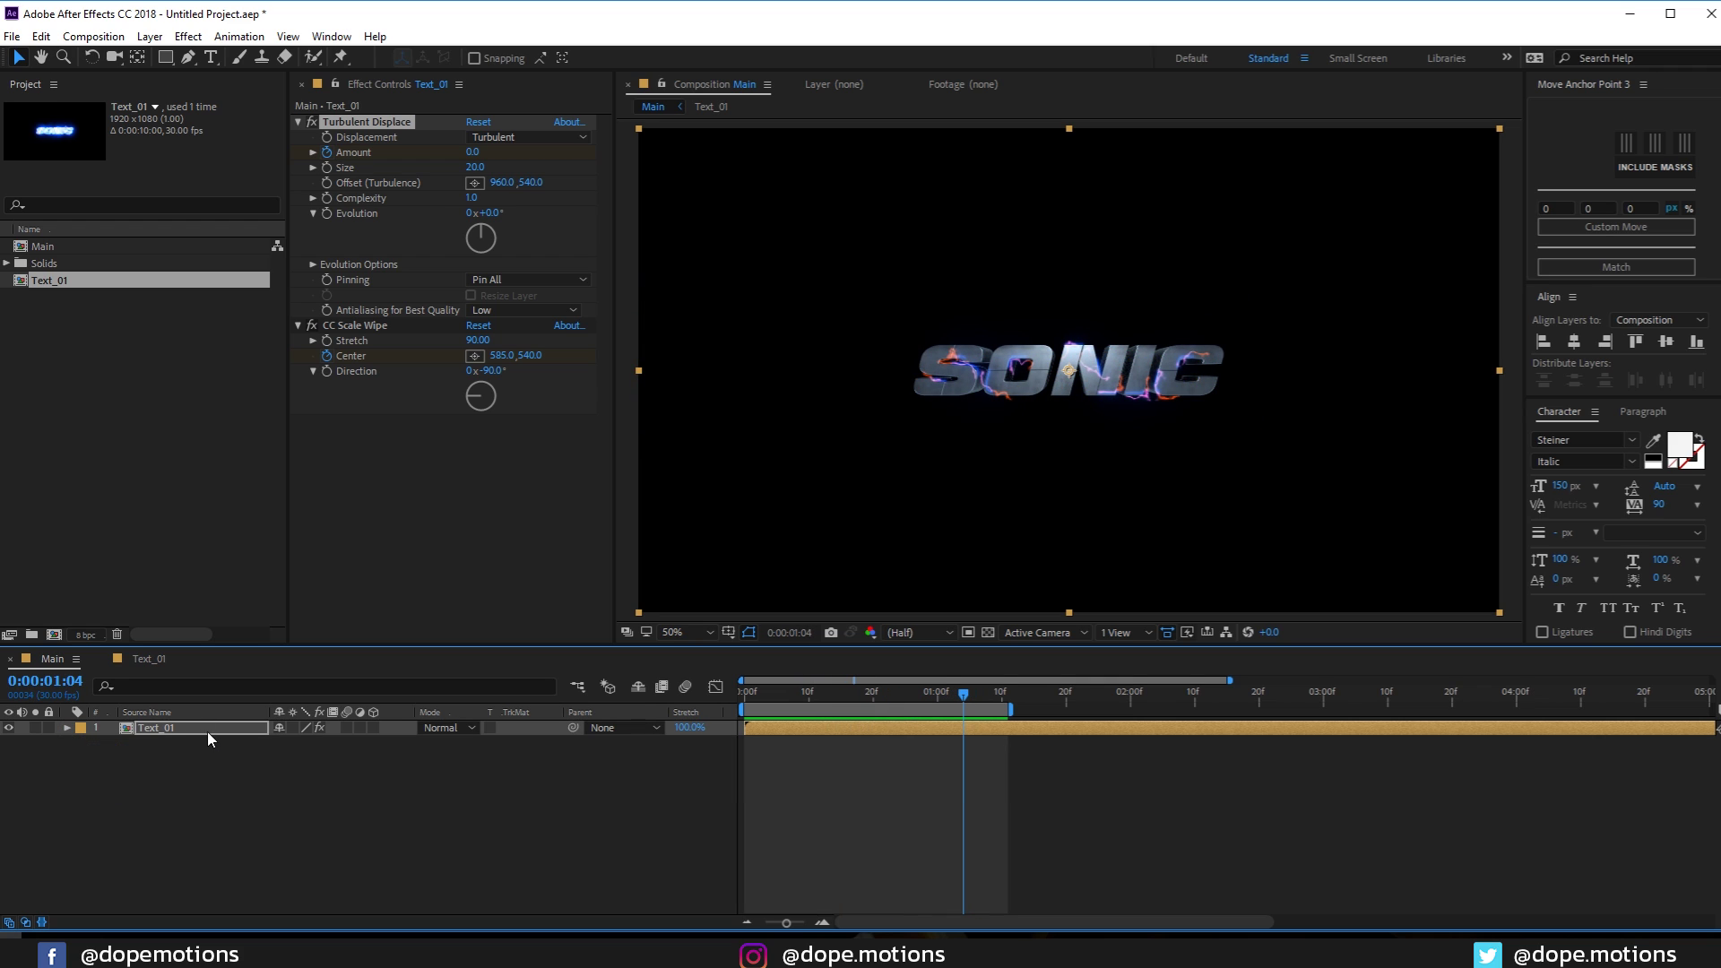
pyautogui.click(183, 777)
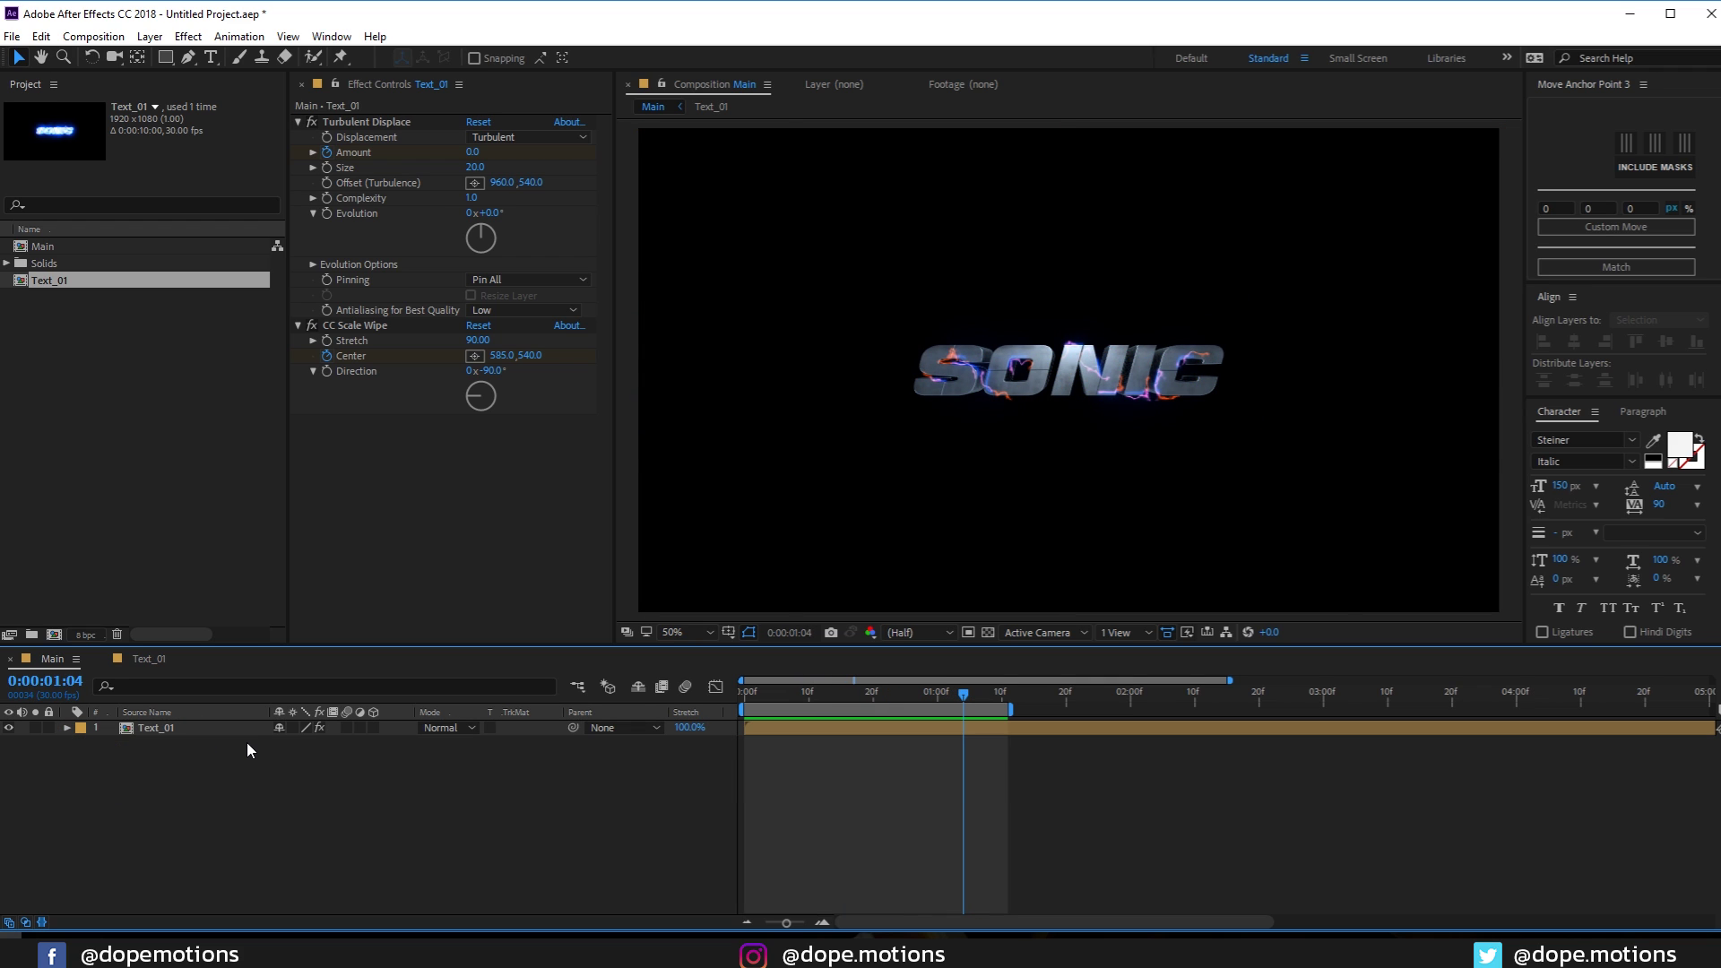
pyautogui.hotkey('ctrl', 'y')
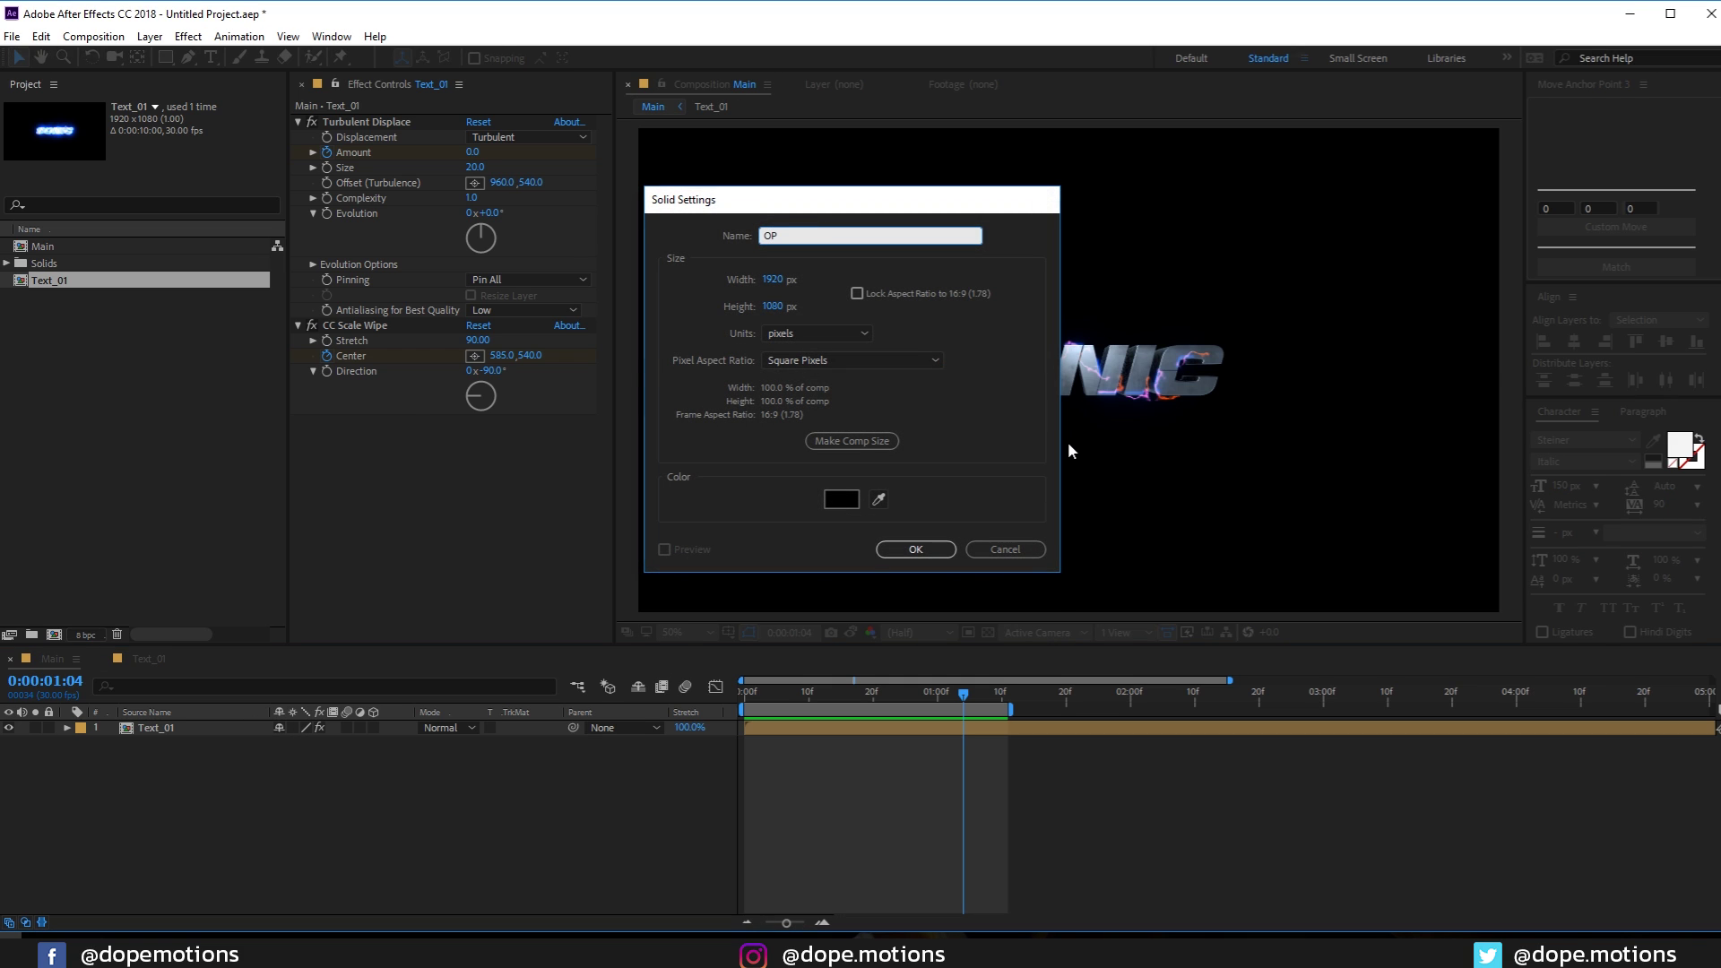
# Create the OP solid, apply Optical Flares, and set its blend mode to Screen
pyautogui.press('Return')
pyautogui.hotkey('ctrl', 'space')
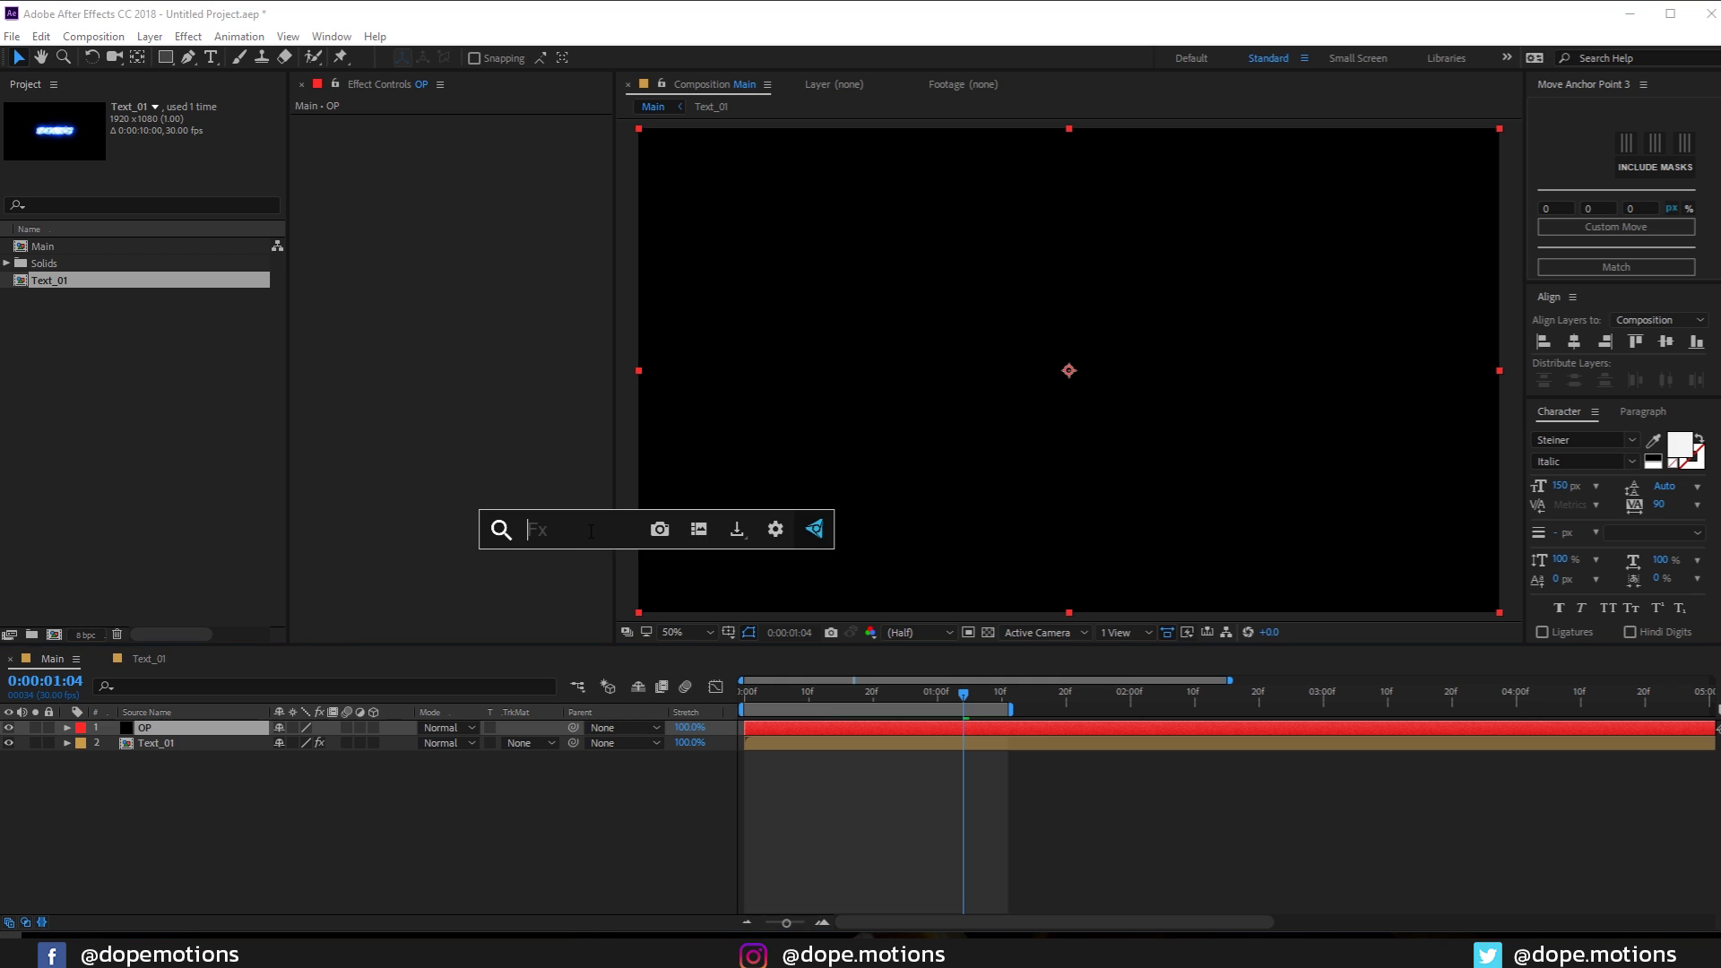
pyautogui.write('opt')
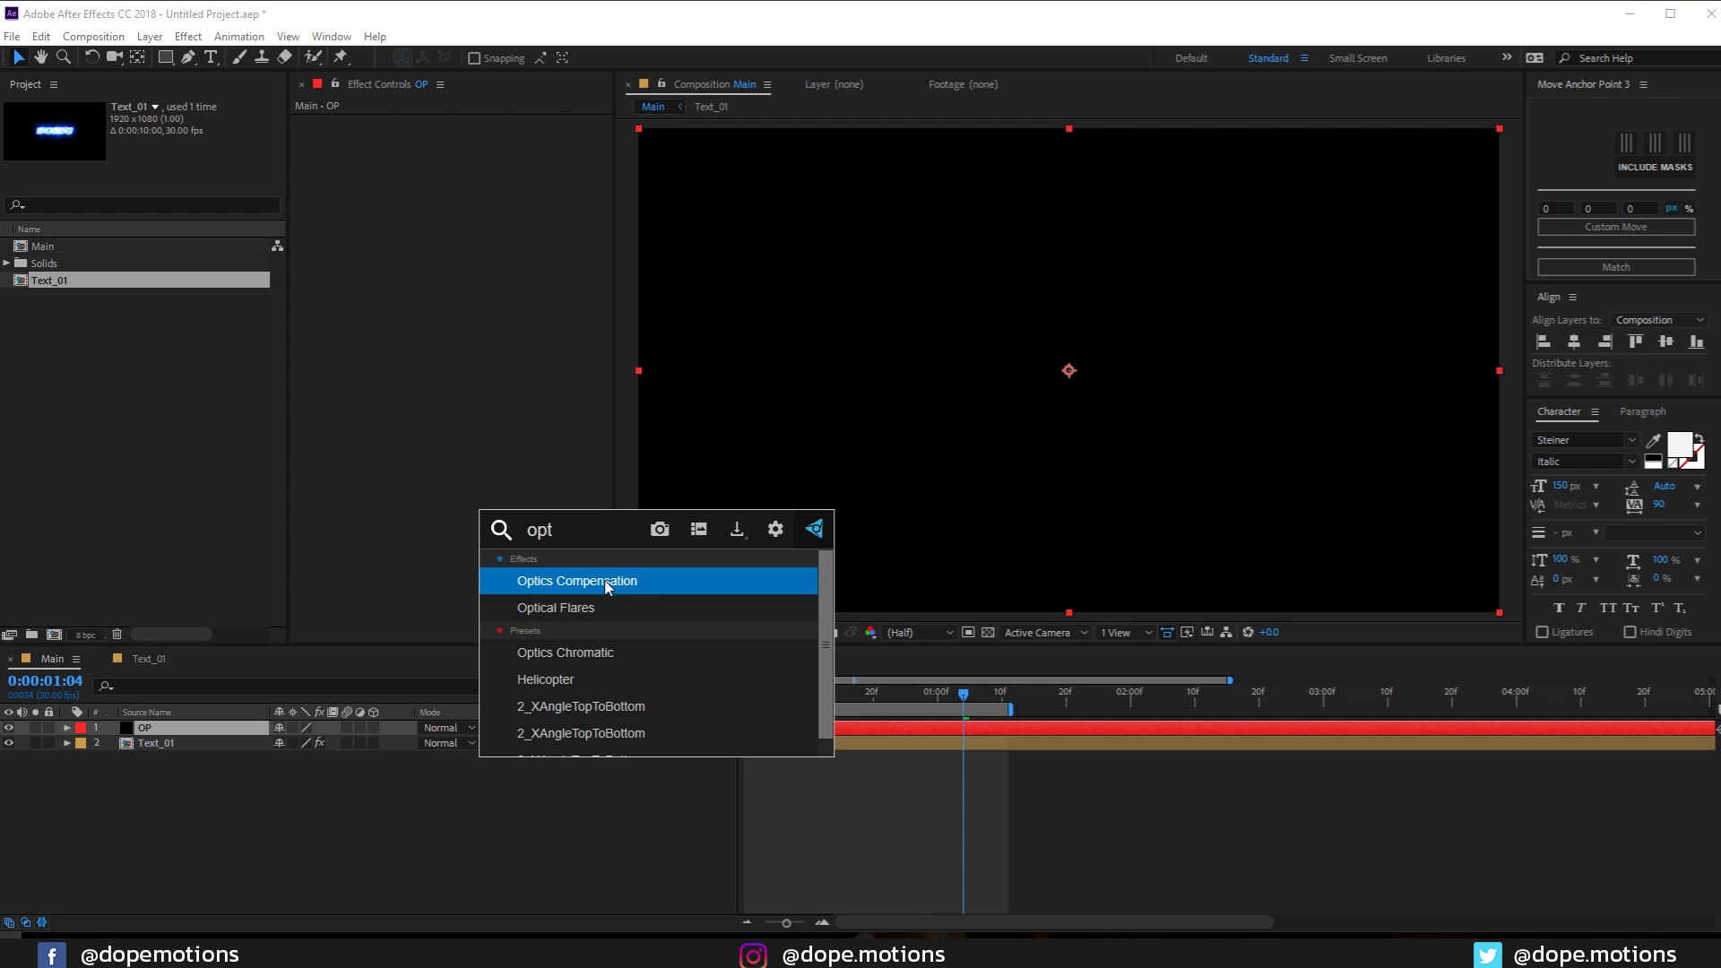
pyautogui.click(590, 605)
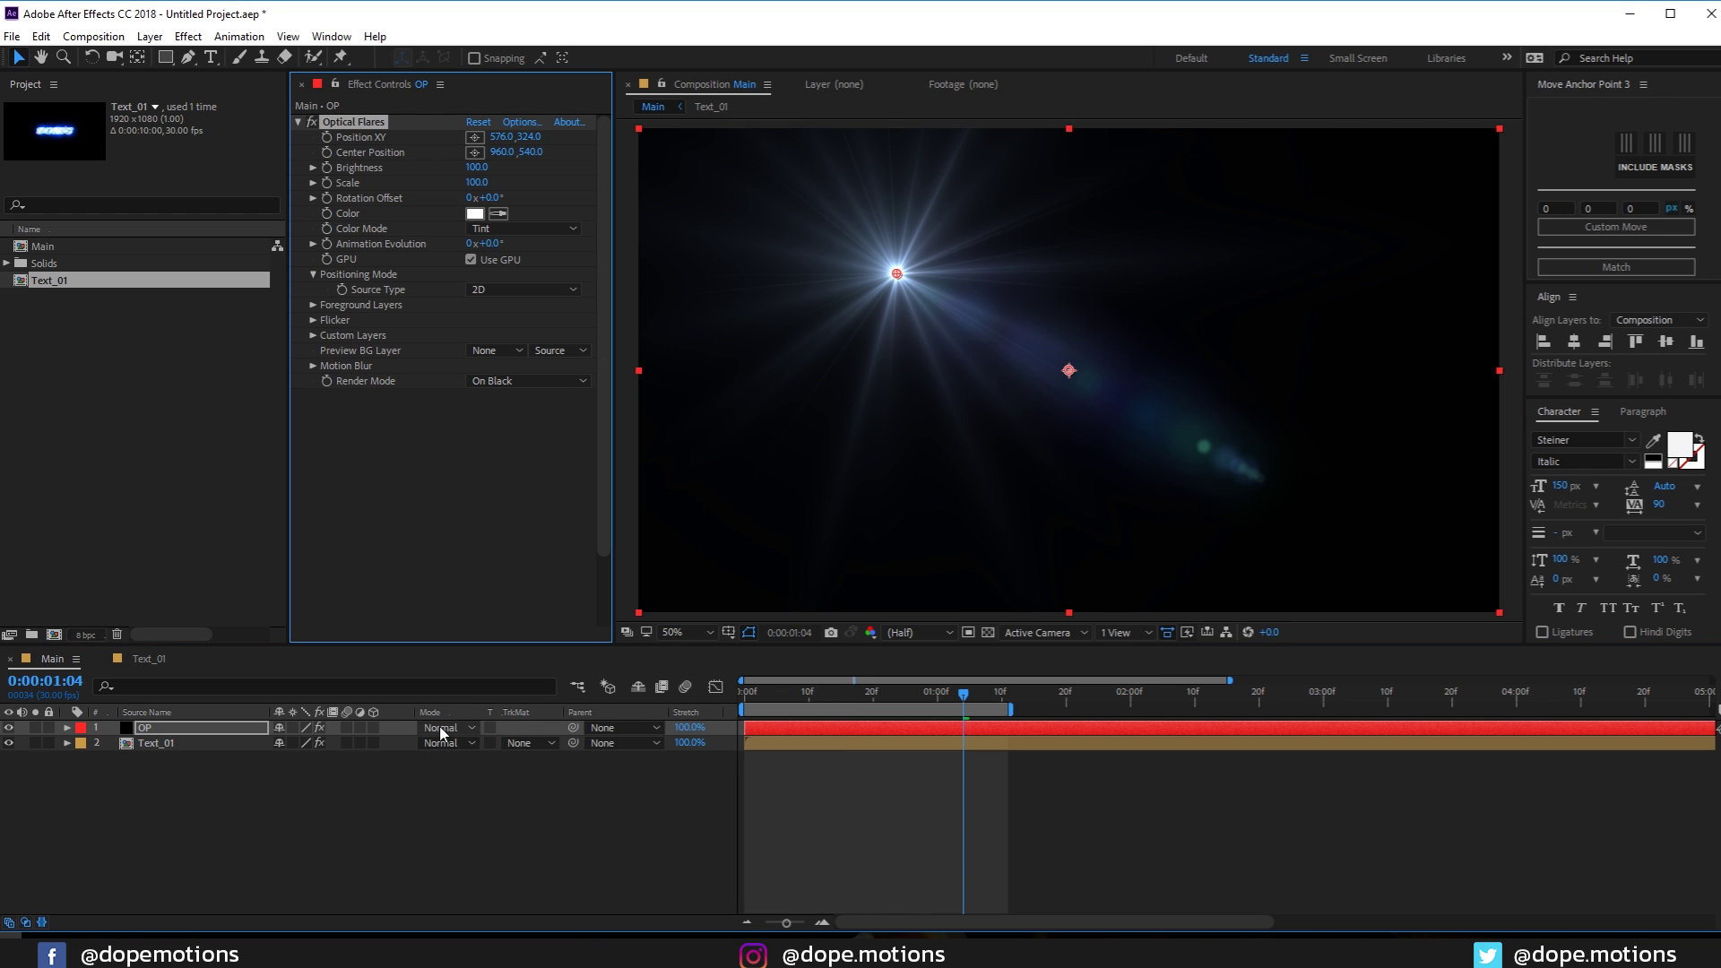
pyautogui.click(460, 728)
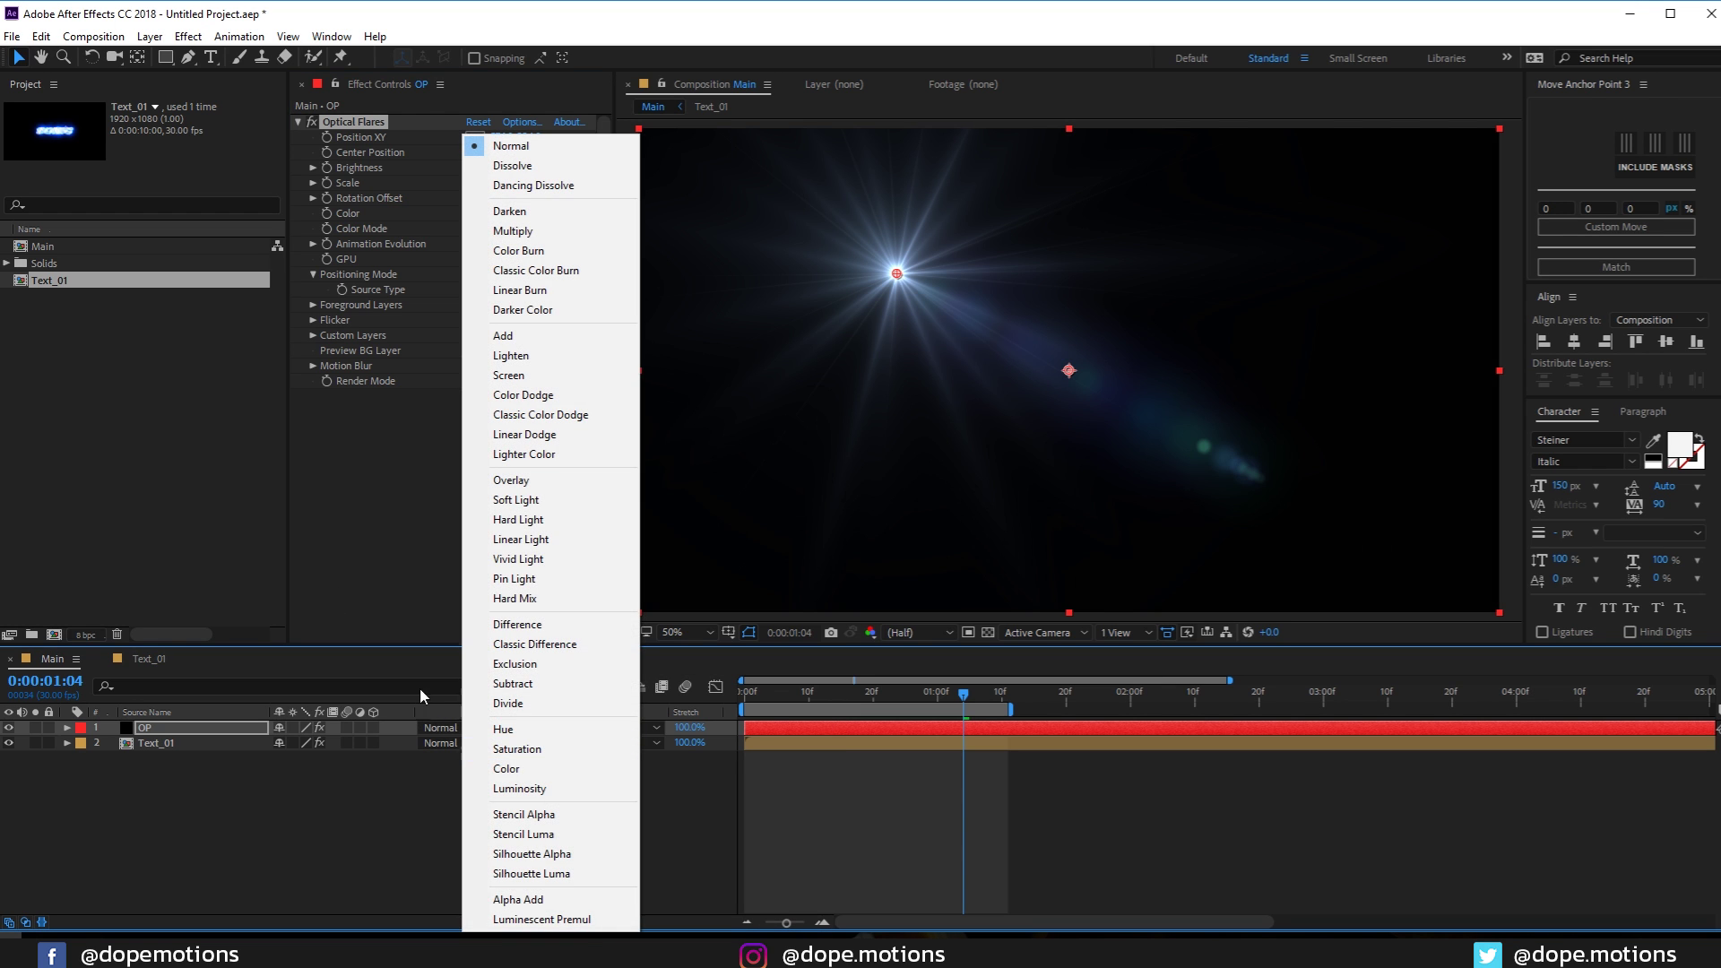
pyautogui.click(511, 375)
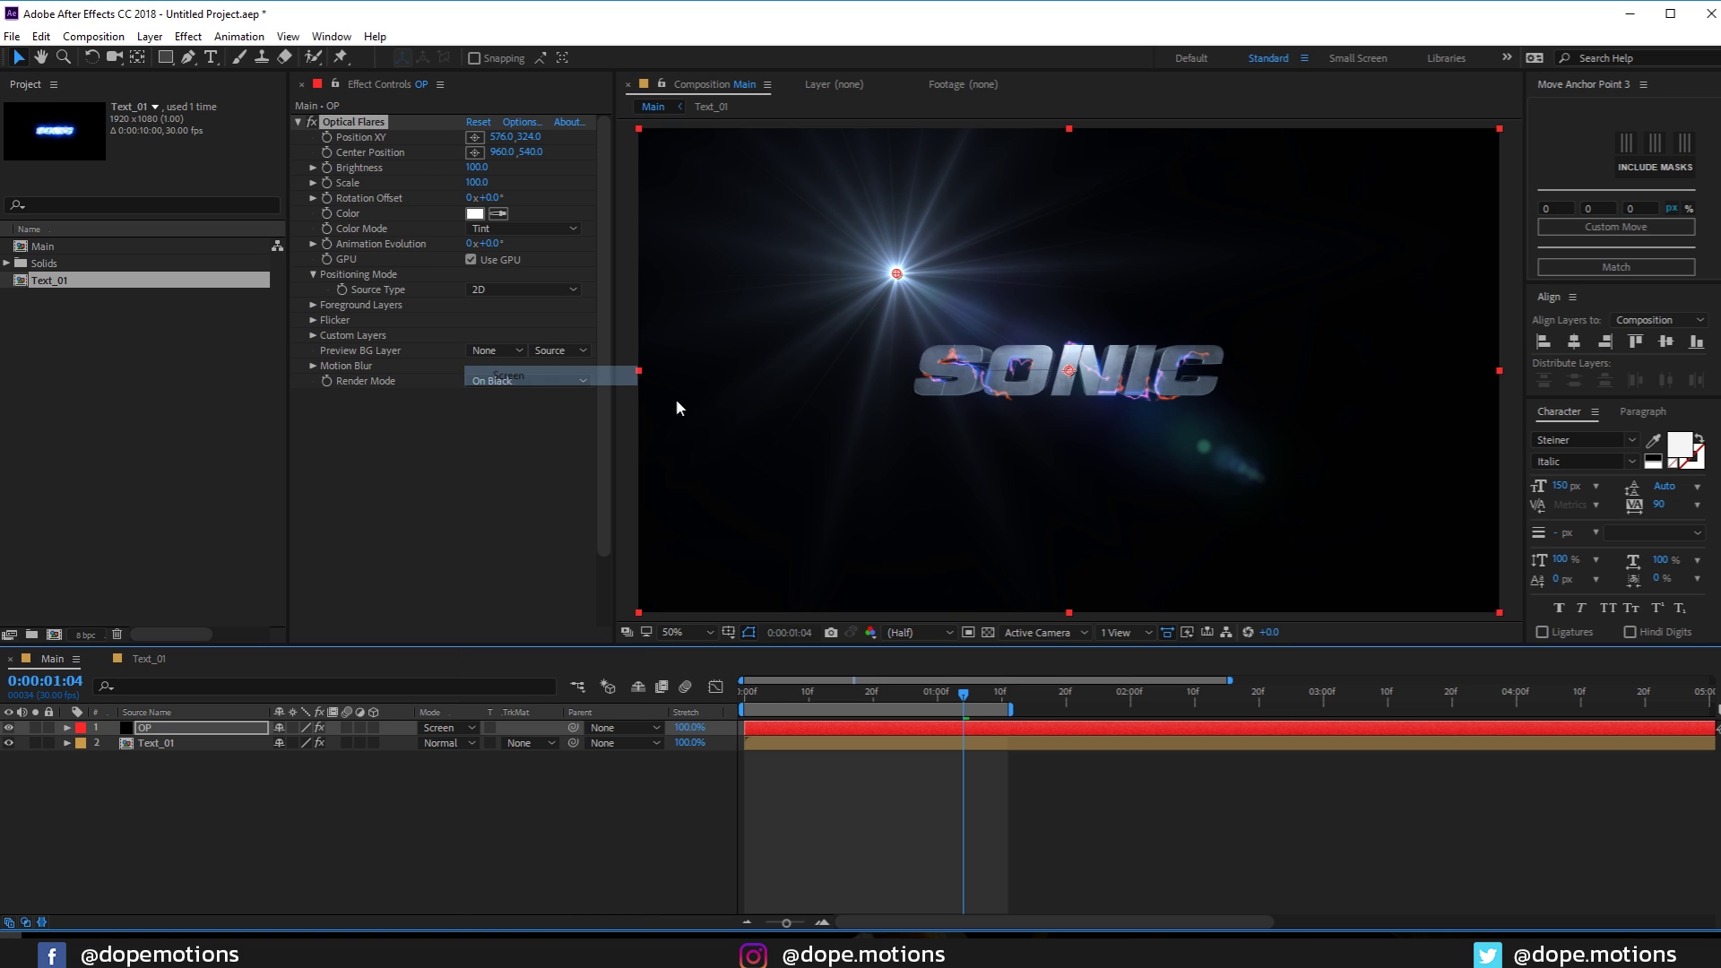
# In Optical Flares options, clear all elements and keep a single Glow
pyautogui.click(518, 123)
pyautogui.click(844, 262)
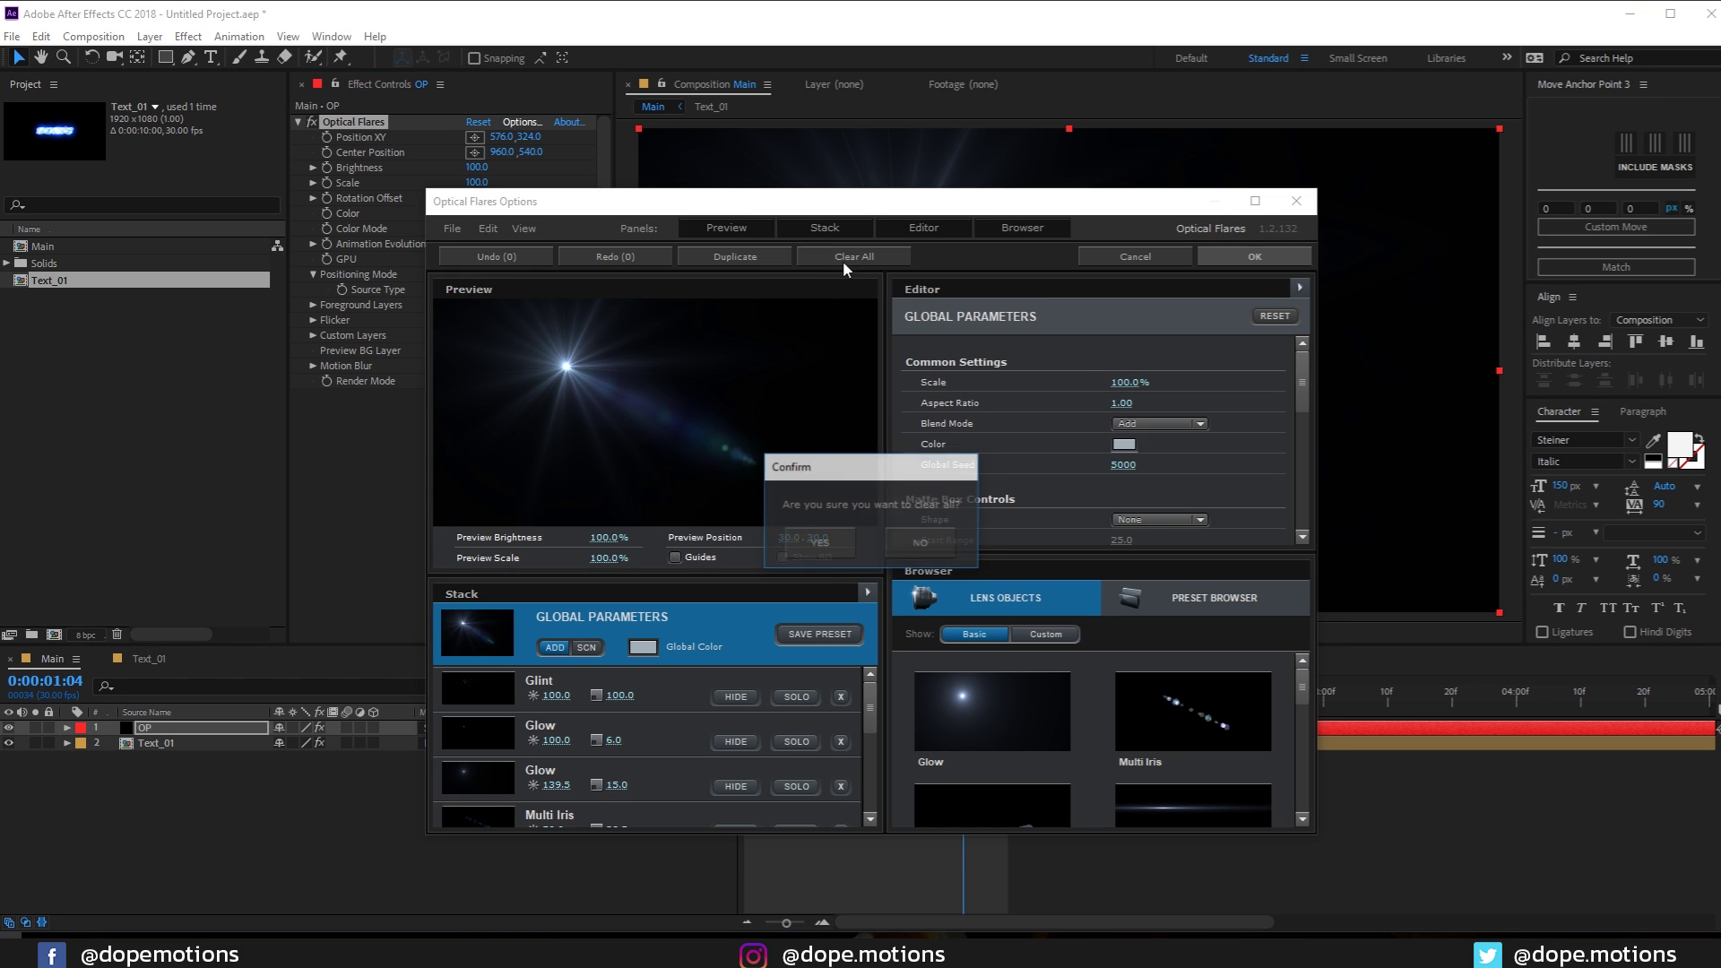
pyautogui.click(819, 542)
pyautogui.click(990, 708)
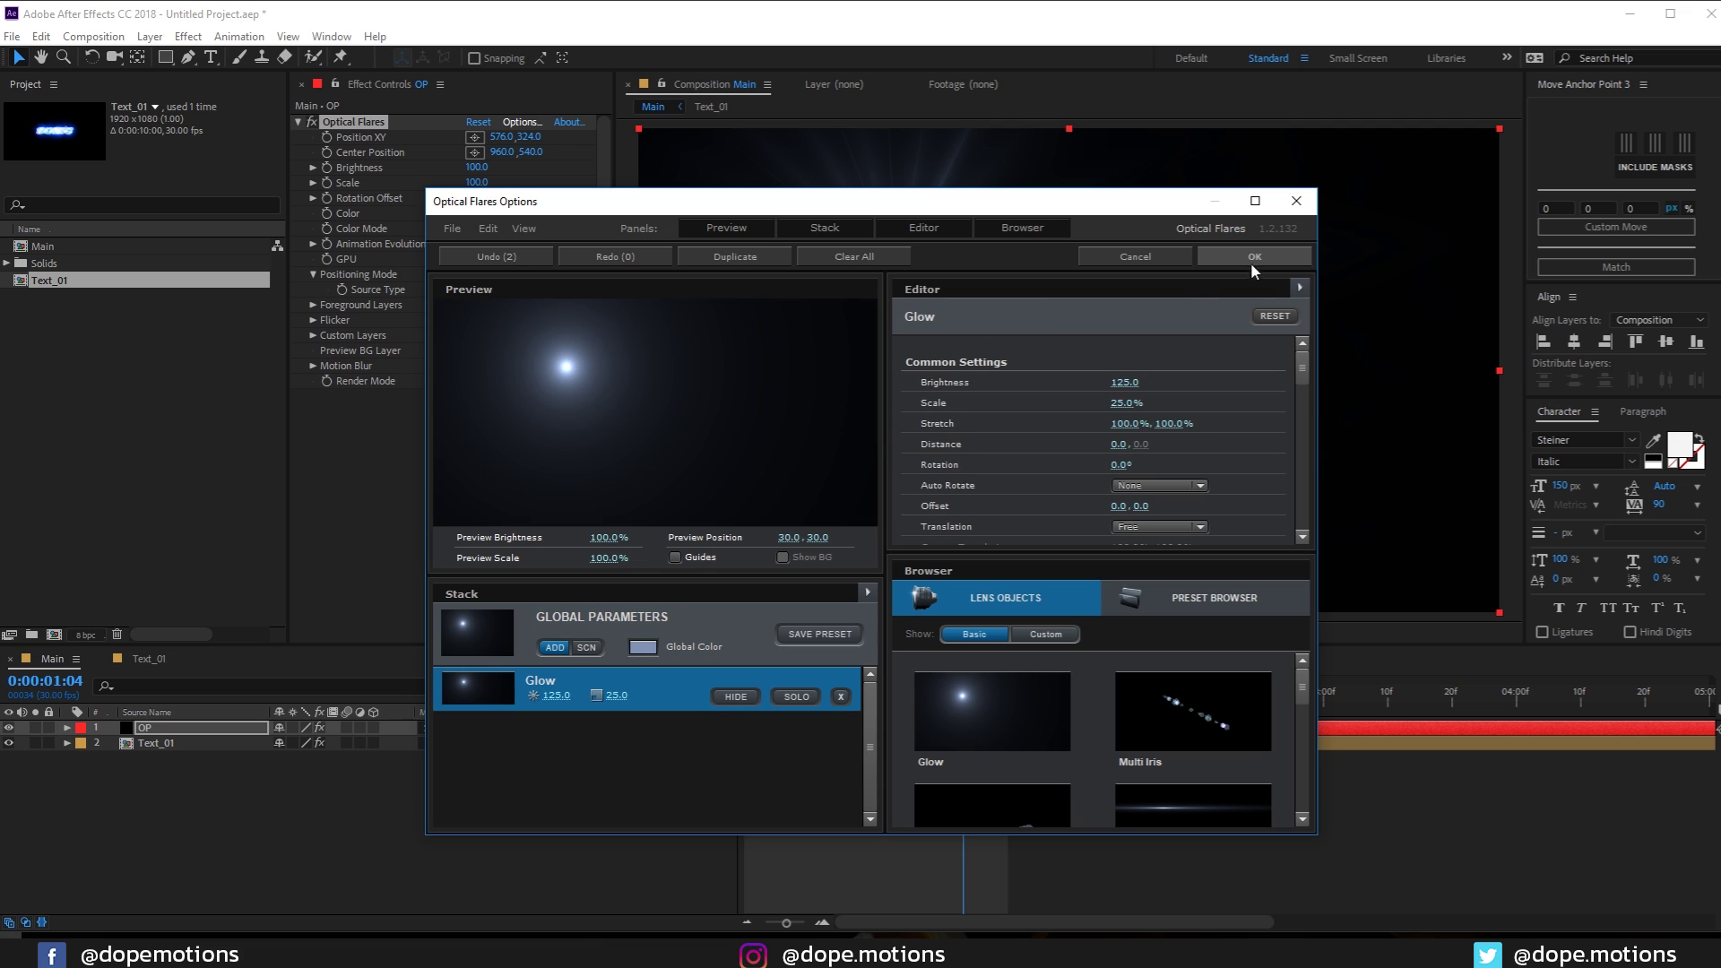
pyautogui.click(1252, 258)
# Place the glow just past the left edge at -96,534 and tint it pale blue
pyautogui.moveTo(899, 273); pyautogui.dragTo(594, 362)
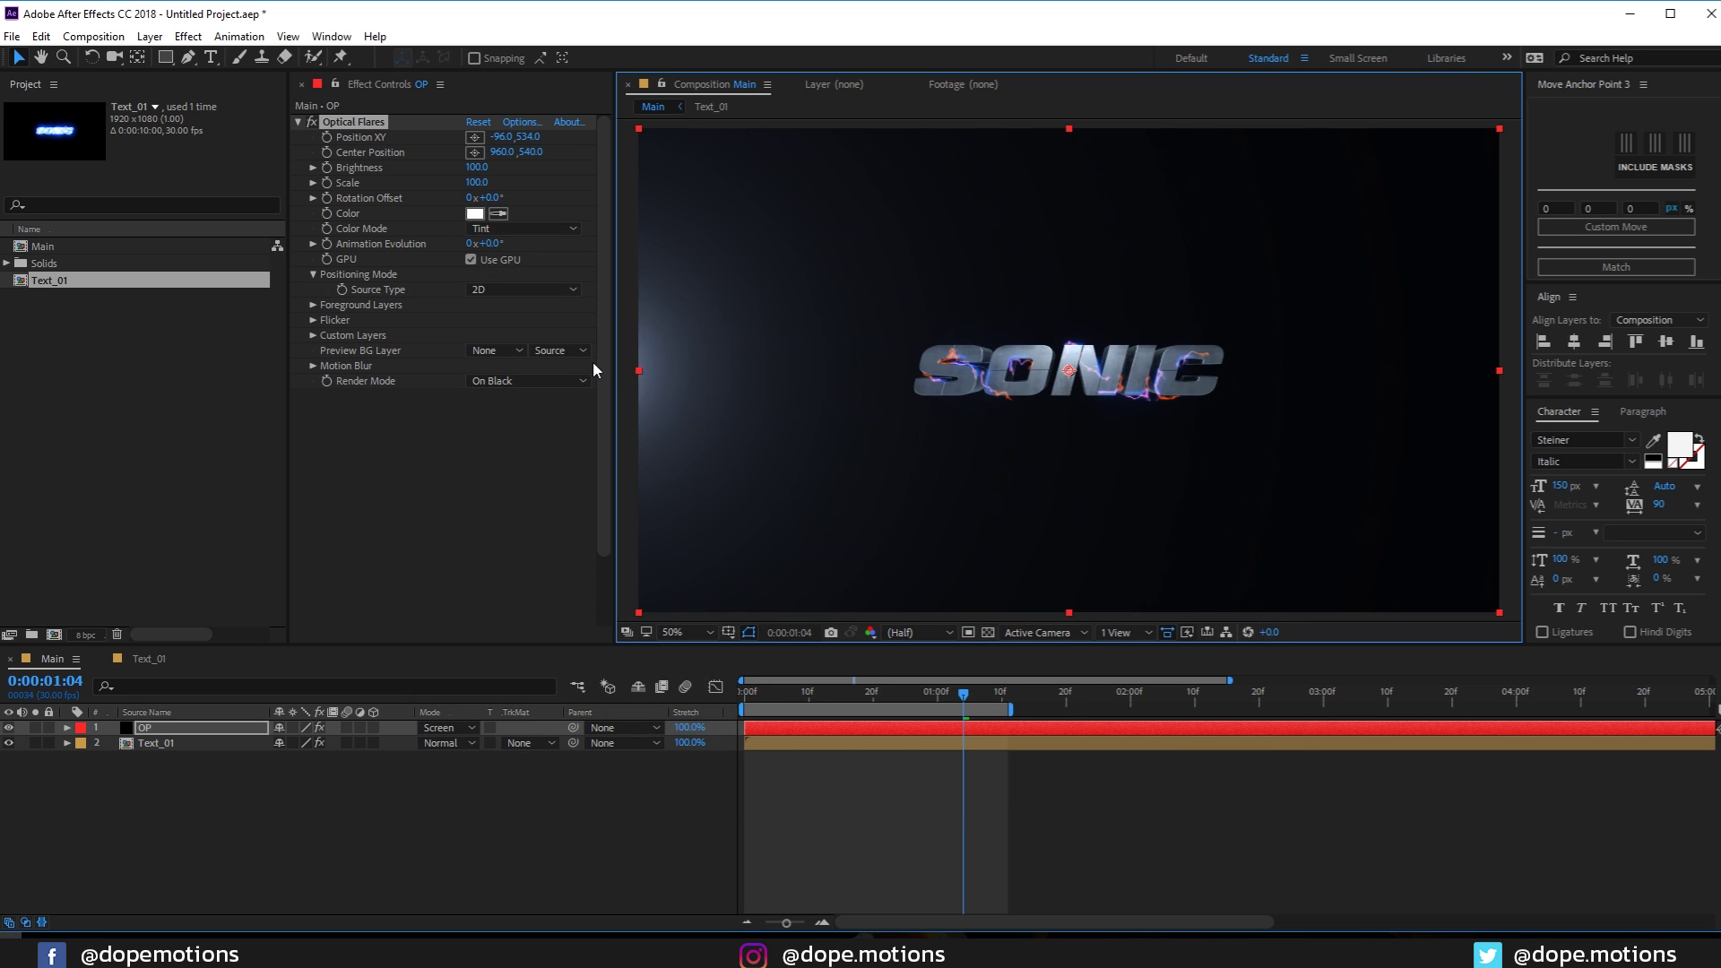
pyautogui.click(474, 213)
pyautogui.click(342, 556)
pyautogui.click(283, 488)
pyautogui.moveTo(284, 488); pyautogui.dragTo(205, 458)
pyautogui.click(481, 487)
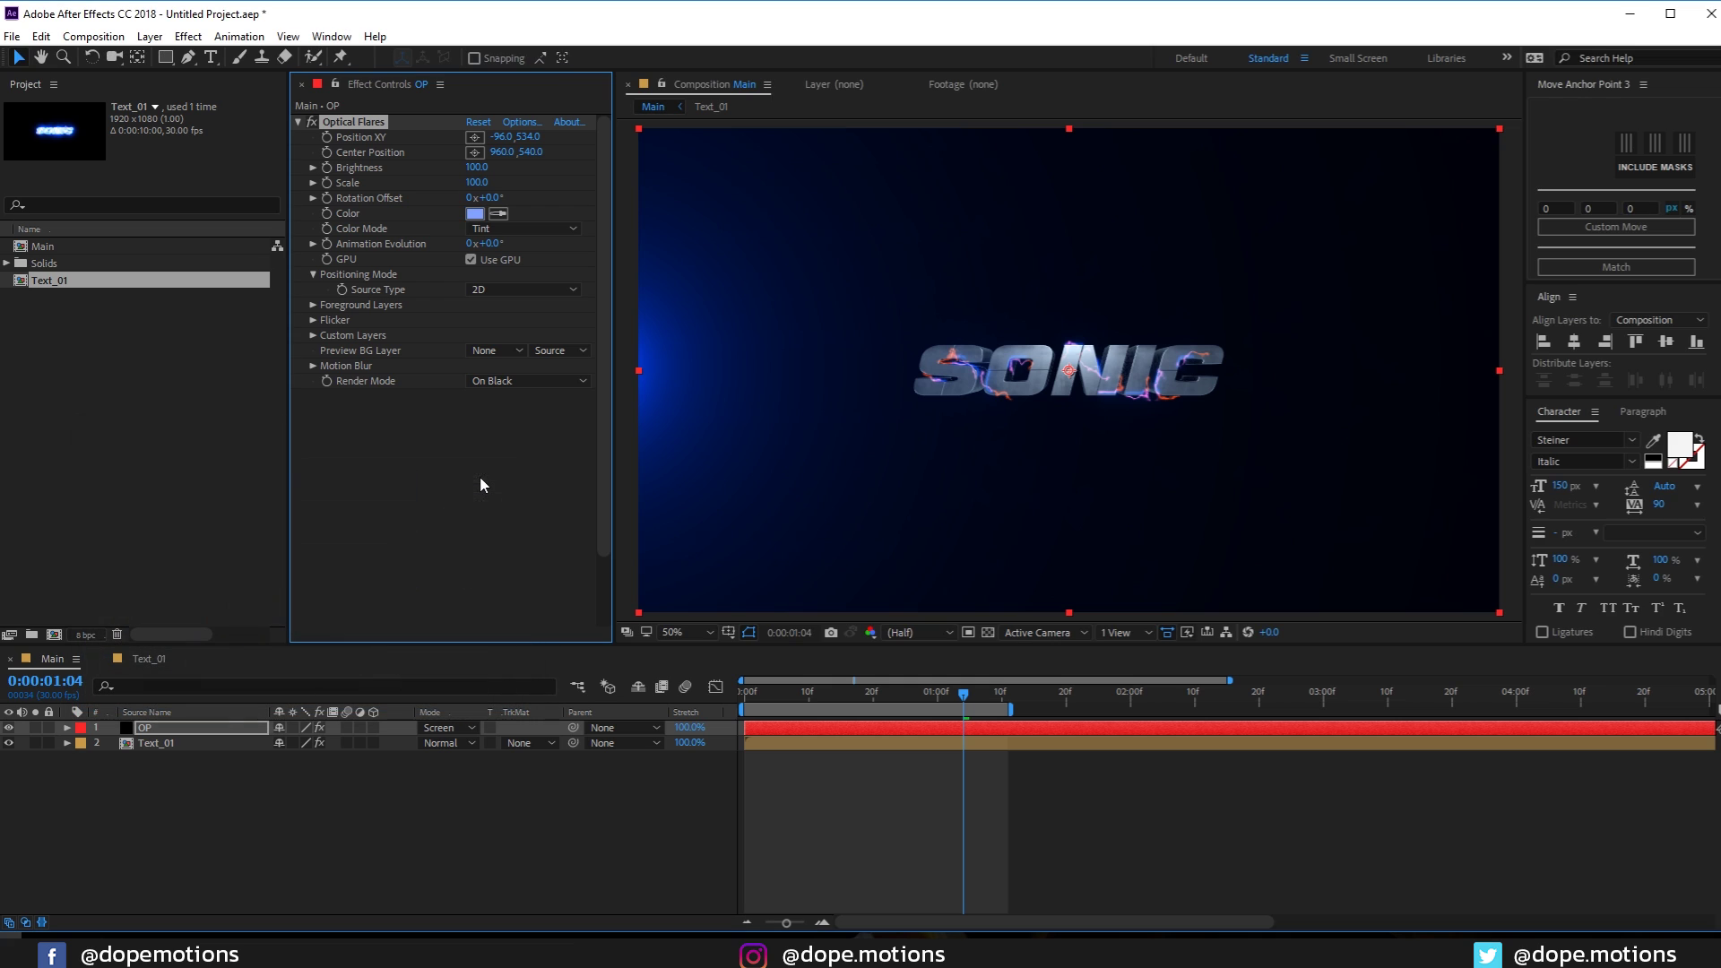
# Duplicate the OP glow layer and move its flare past the right edge to 2116,534
pyautogui.press('Return')
pyautogui.hotkey('ctrl', 'd')
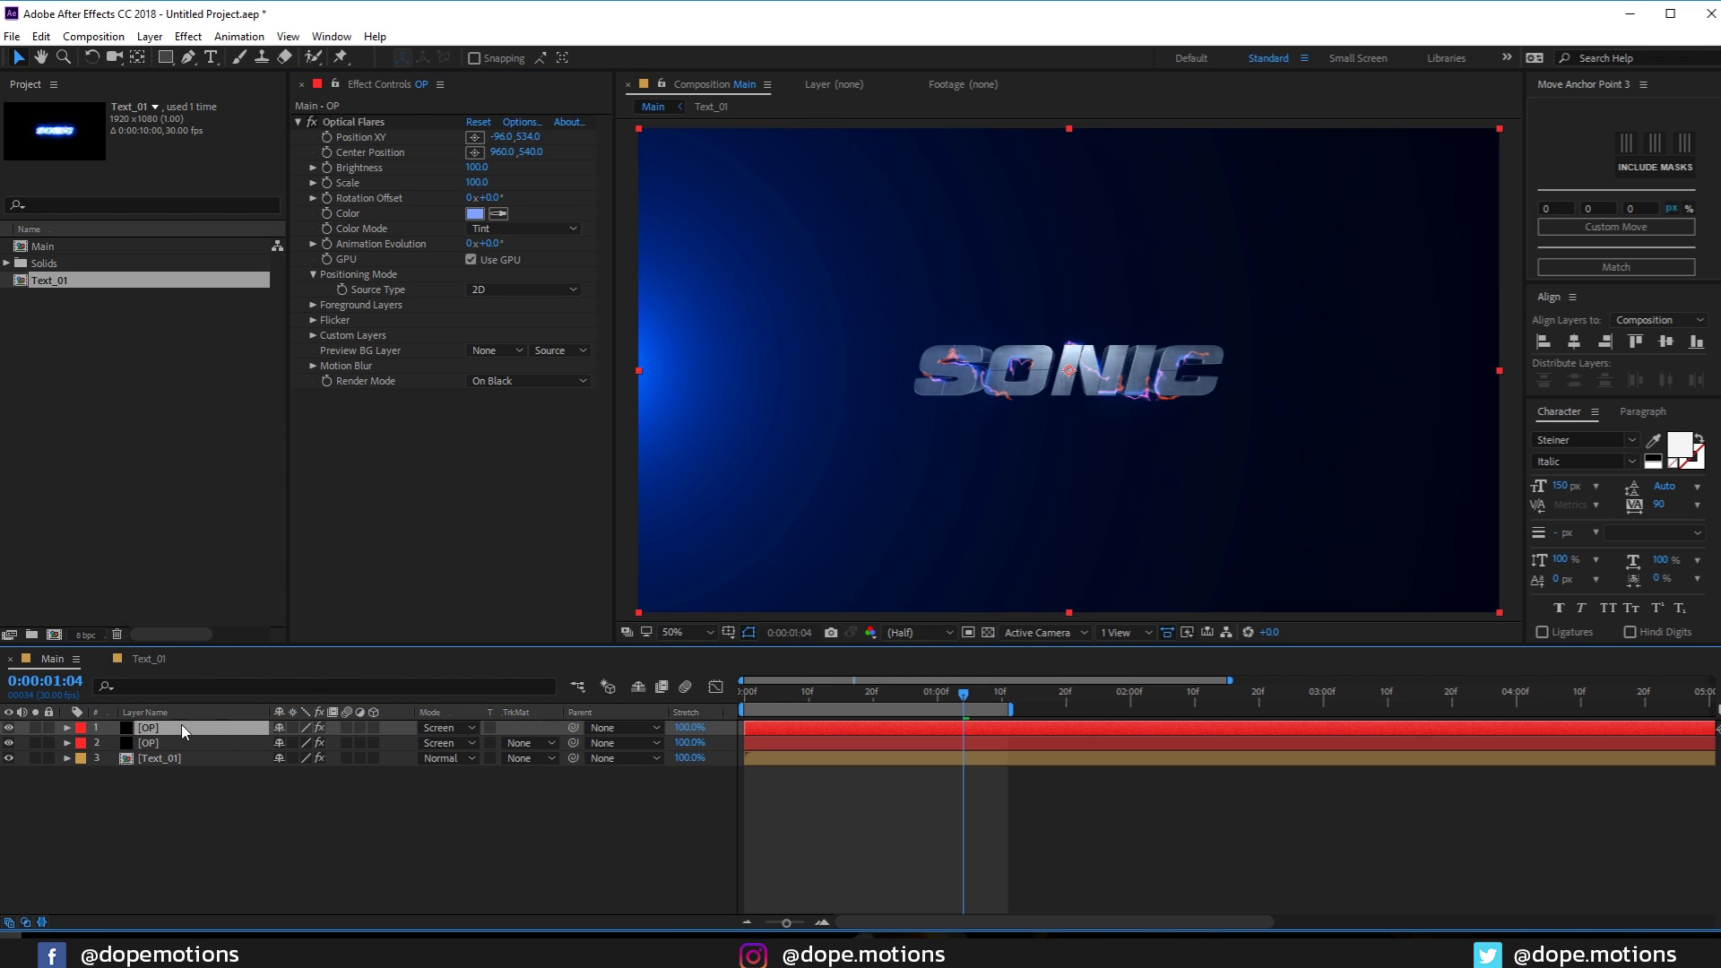
pyautogui.click(354, 122)
pyautogui.press(',')
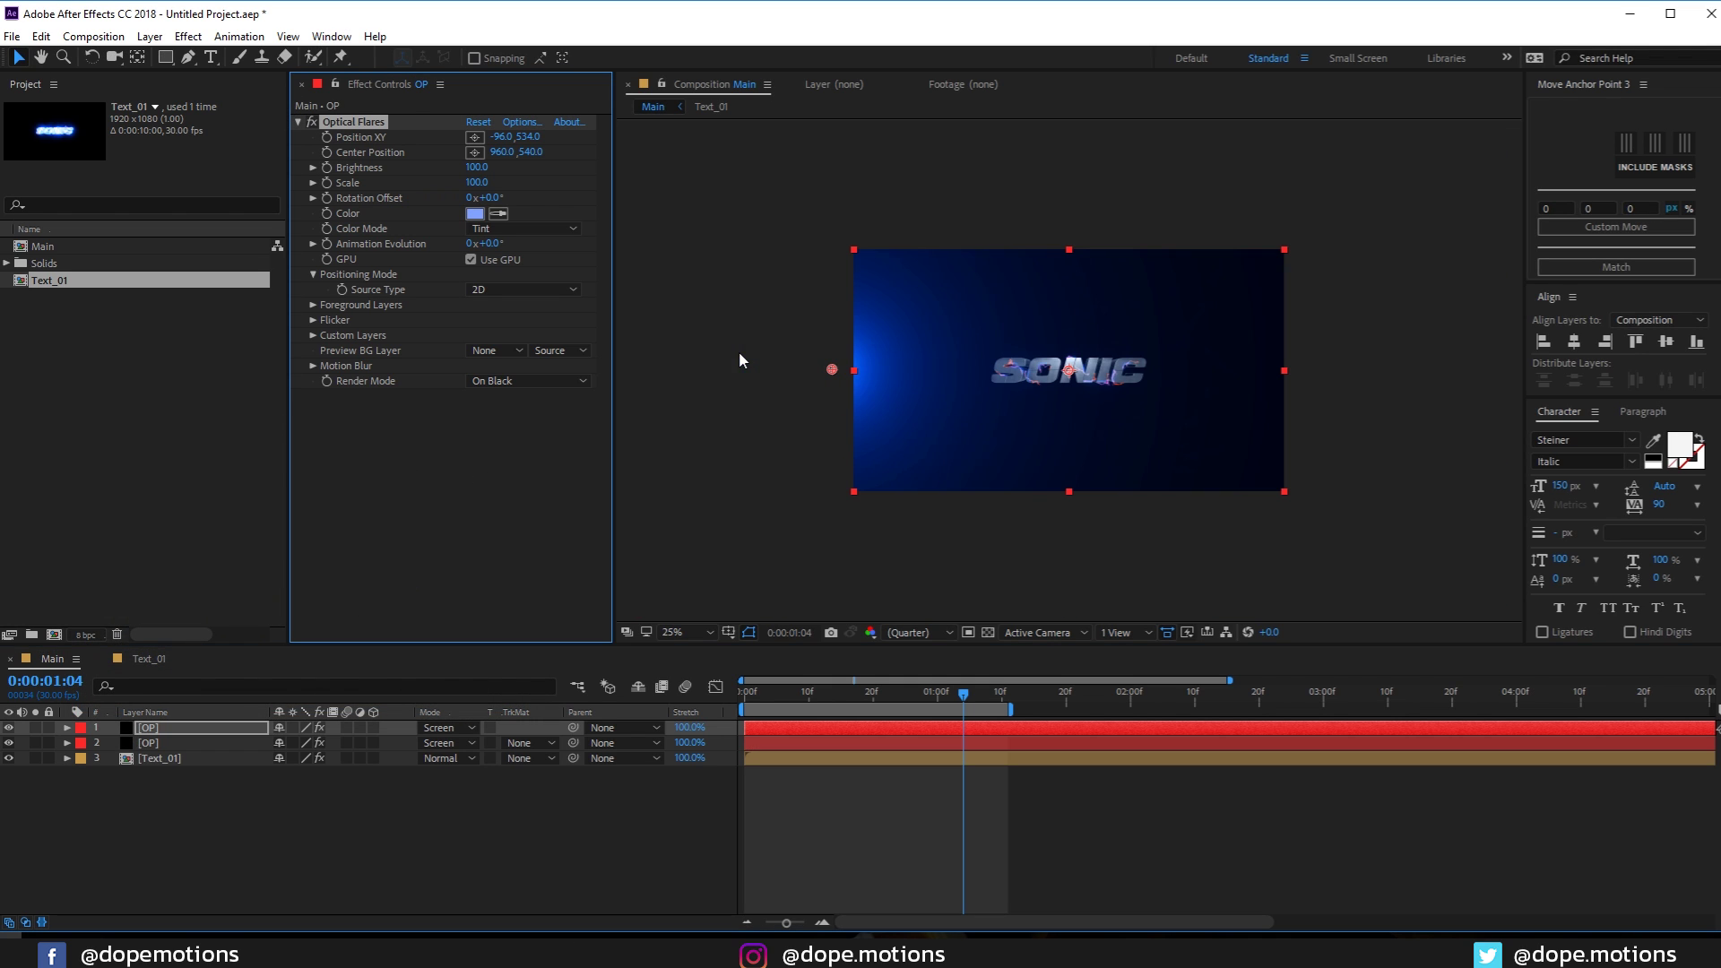
pyautogui.moveTo(831, 372); pyautogui.dragTo(1316, 380)
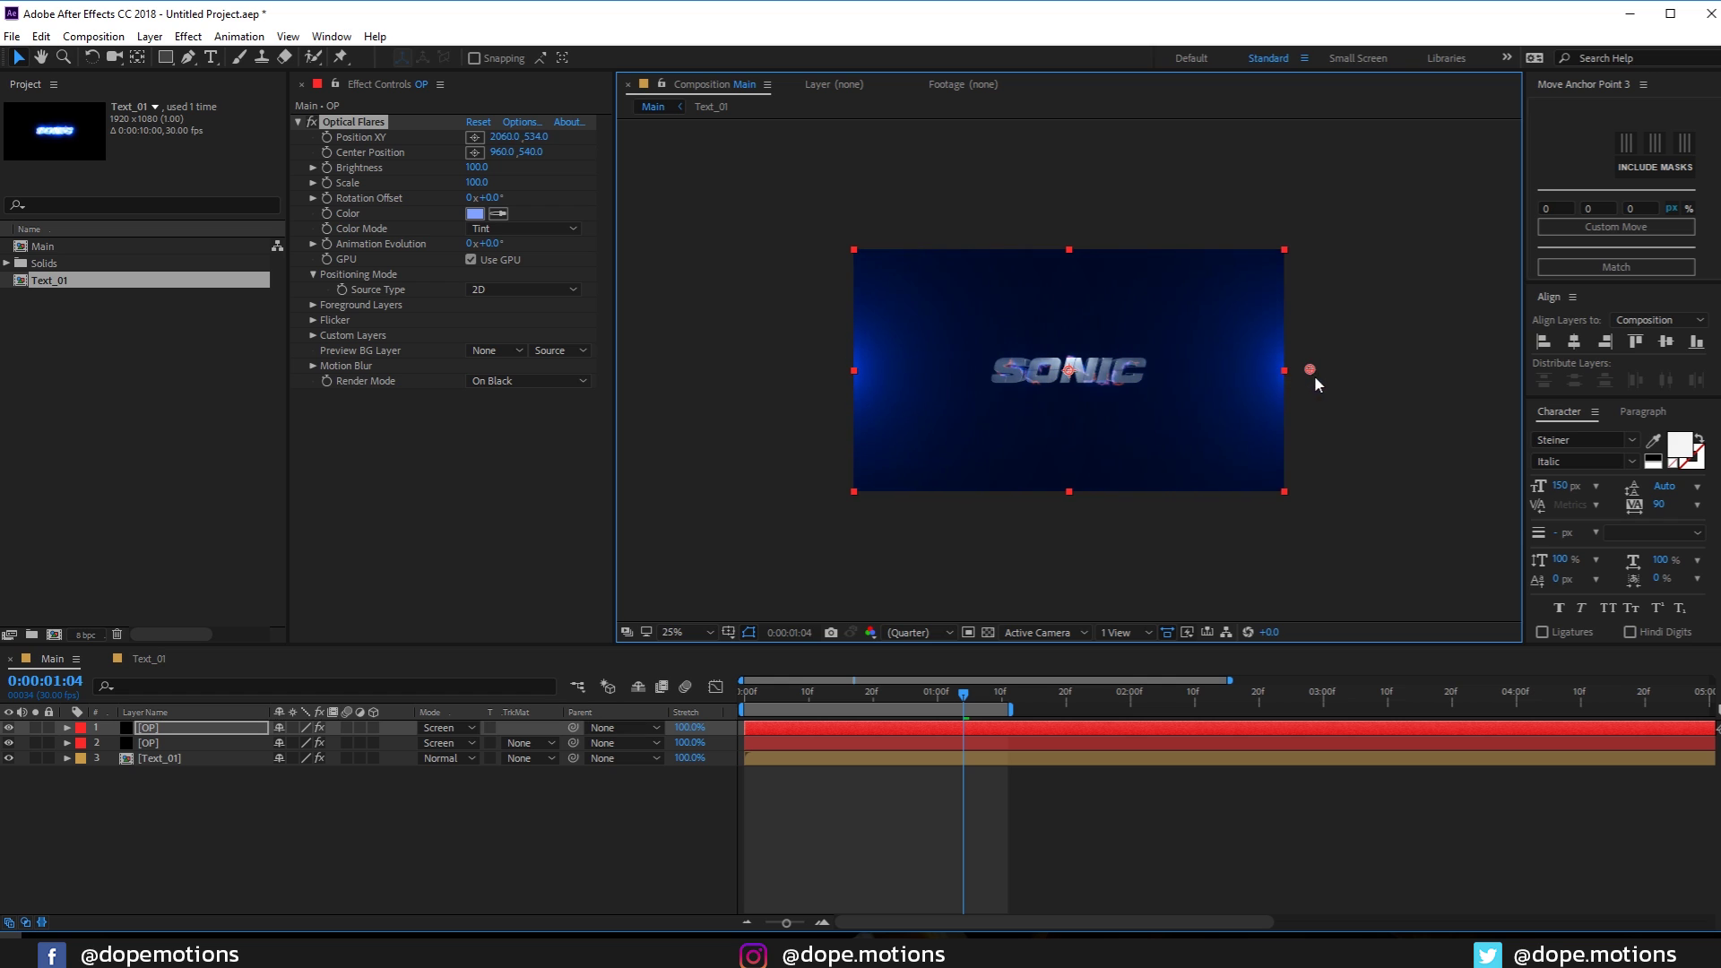
# Tint the second glow light orange FFAE82 and scrub through the title animation
pyautogui.click(474, 213)
pyautogui.moveTo(344, 587); pyautogui.dragTo(349, 693)
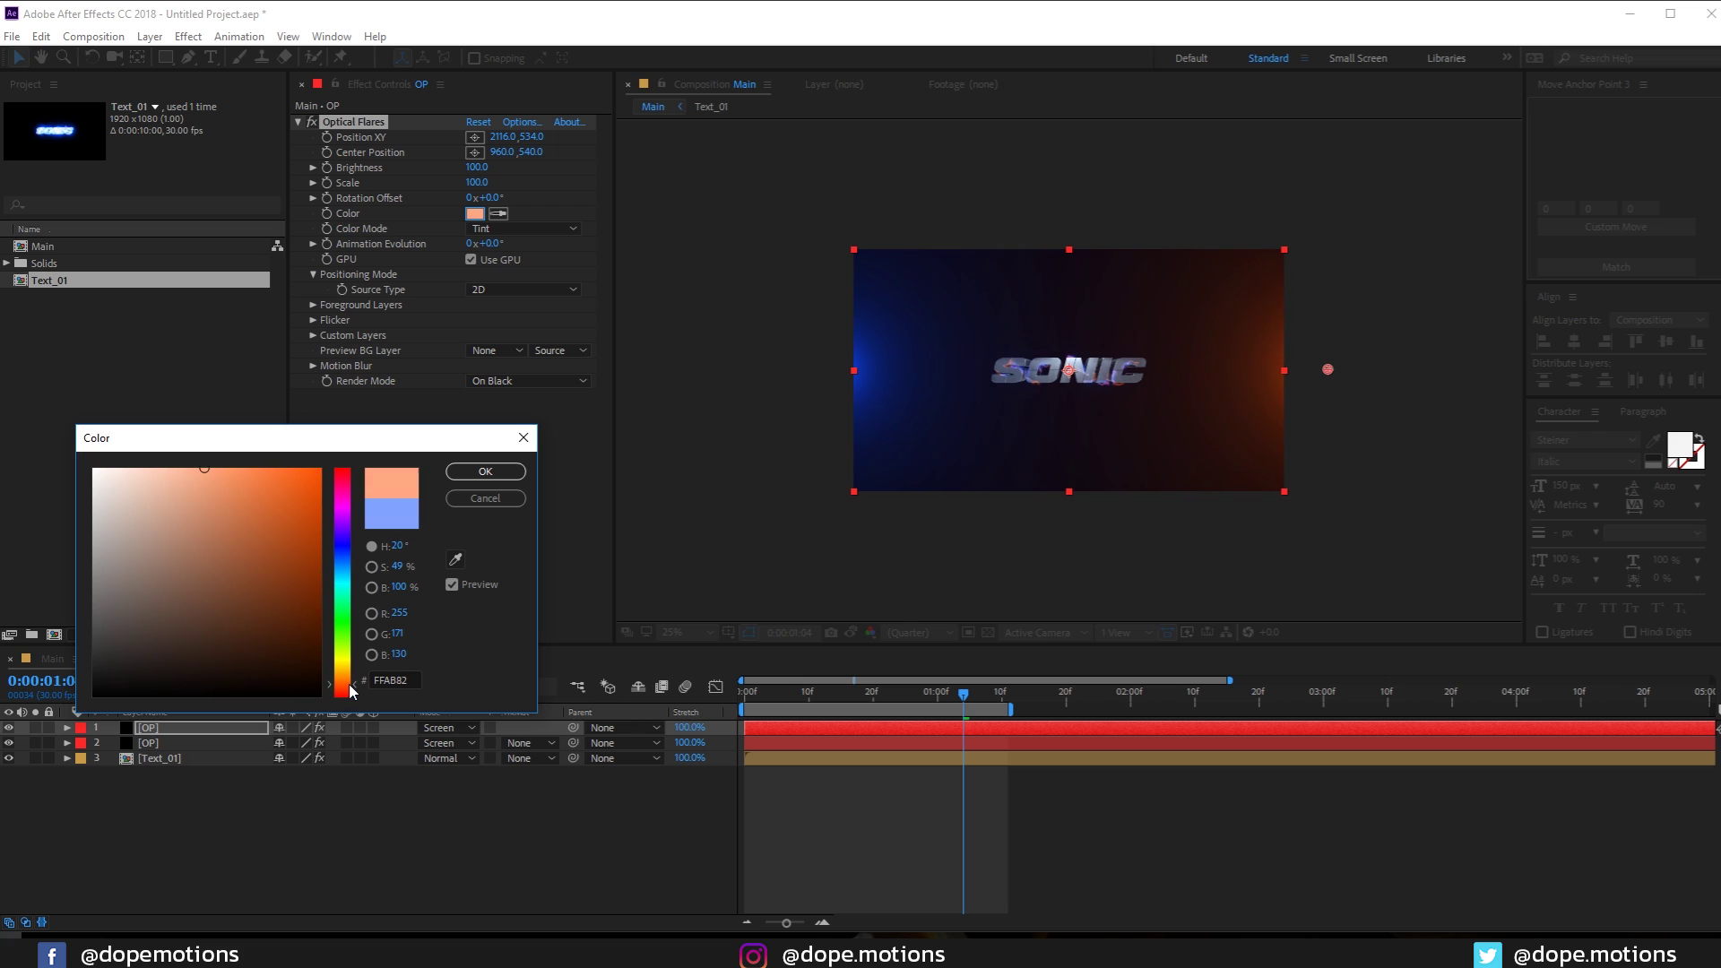
pyautogui.click(485, 472)
pyautogui.press('.')
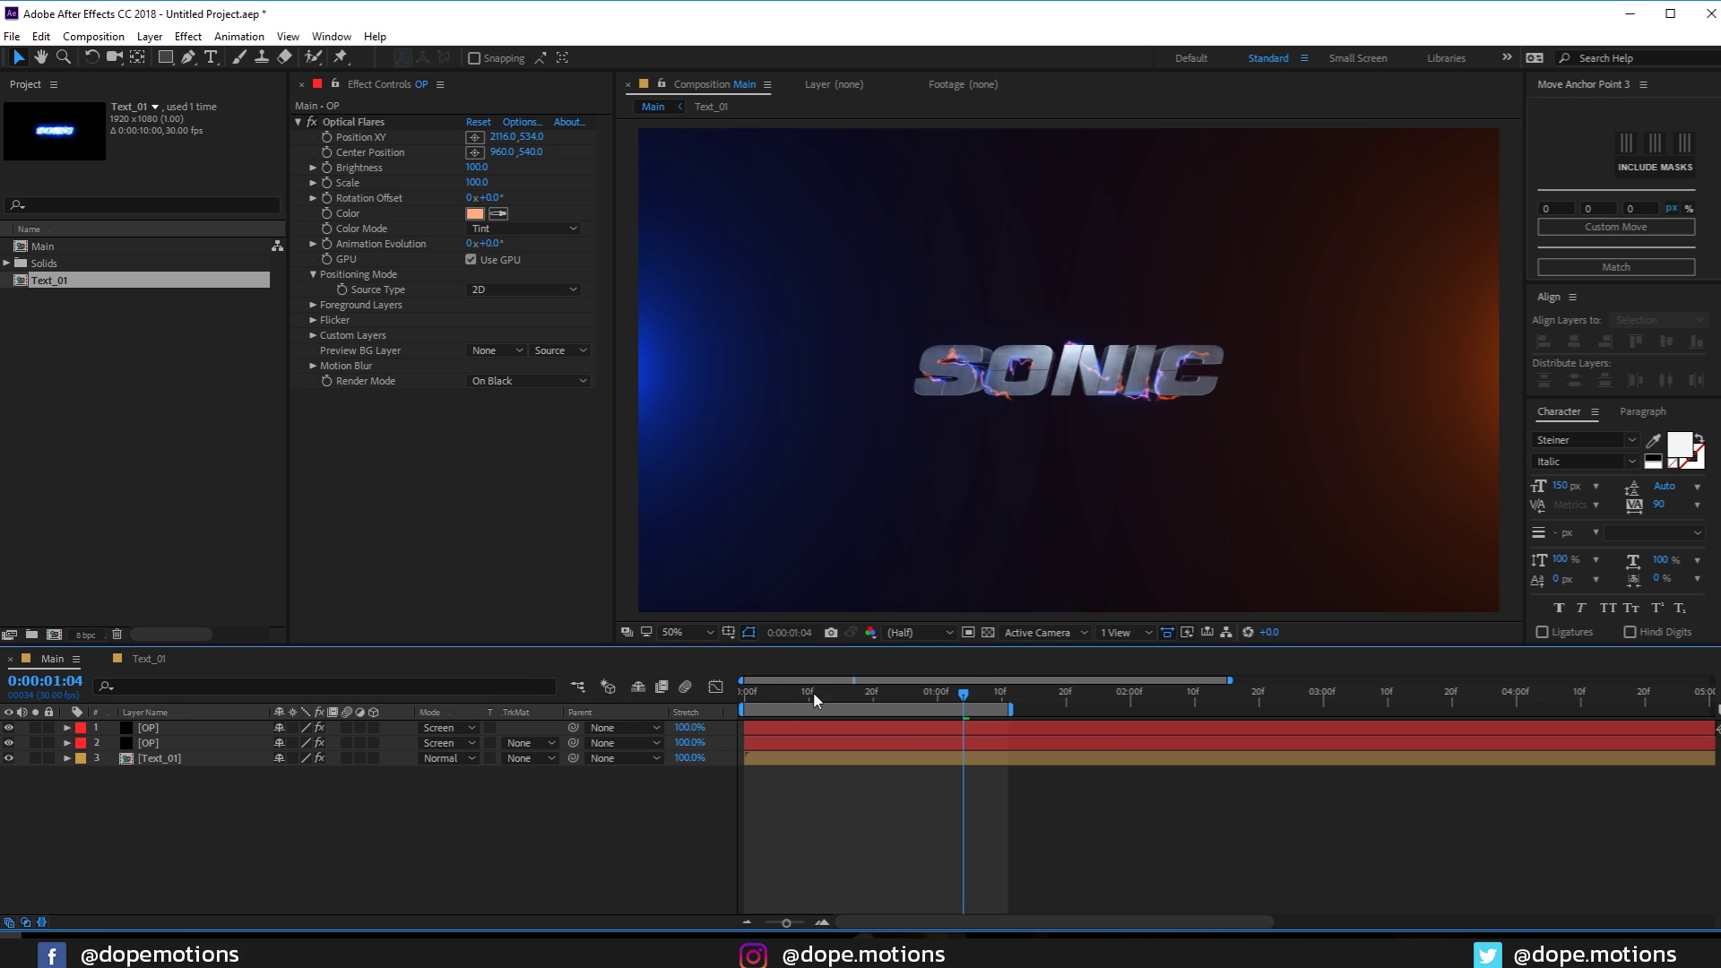
pyautogui.moveTo(736, 708); pyautogui.dragTo(1008, 692)
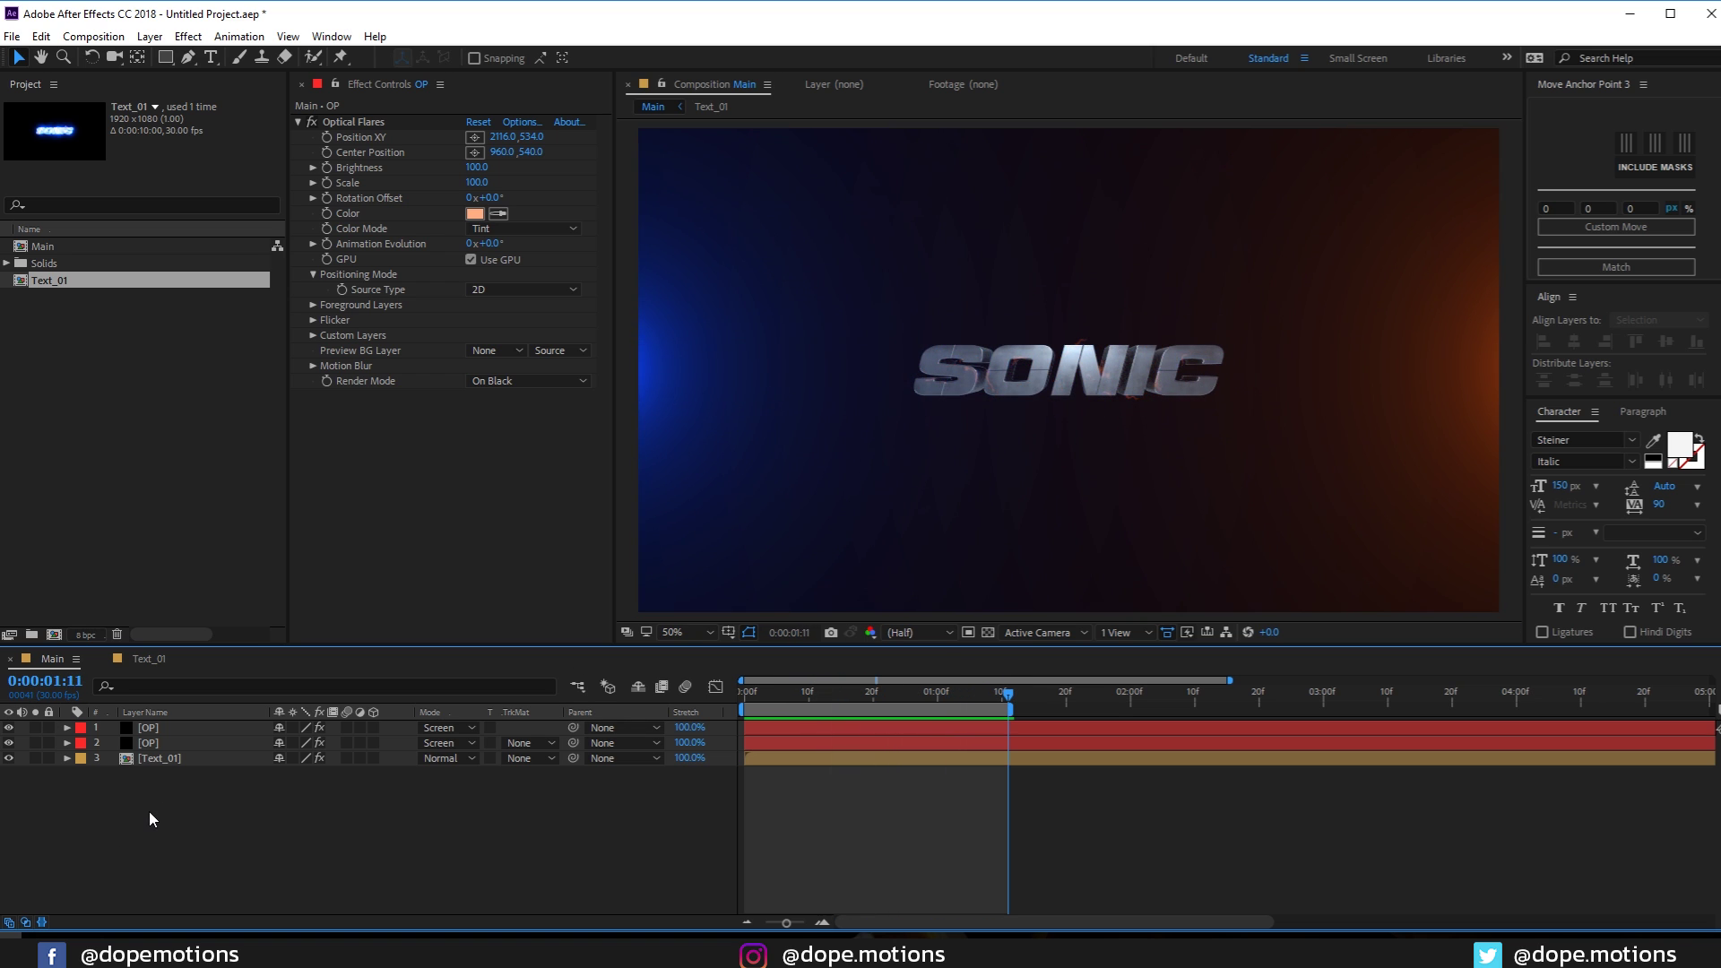
# Keyframe Text_01's Scale from 100% at frame 0 to 110% at 3 seconds
pyautogui.click(160, 760)
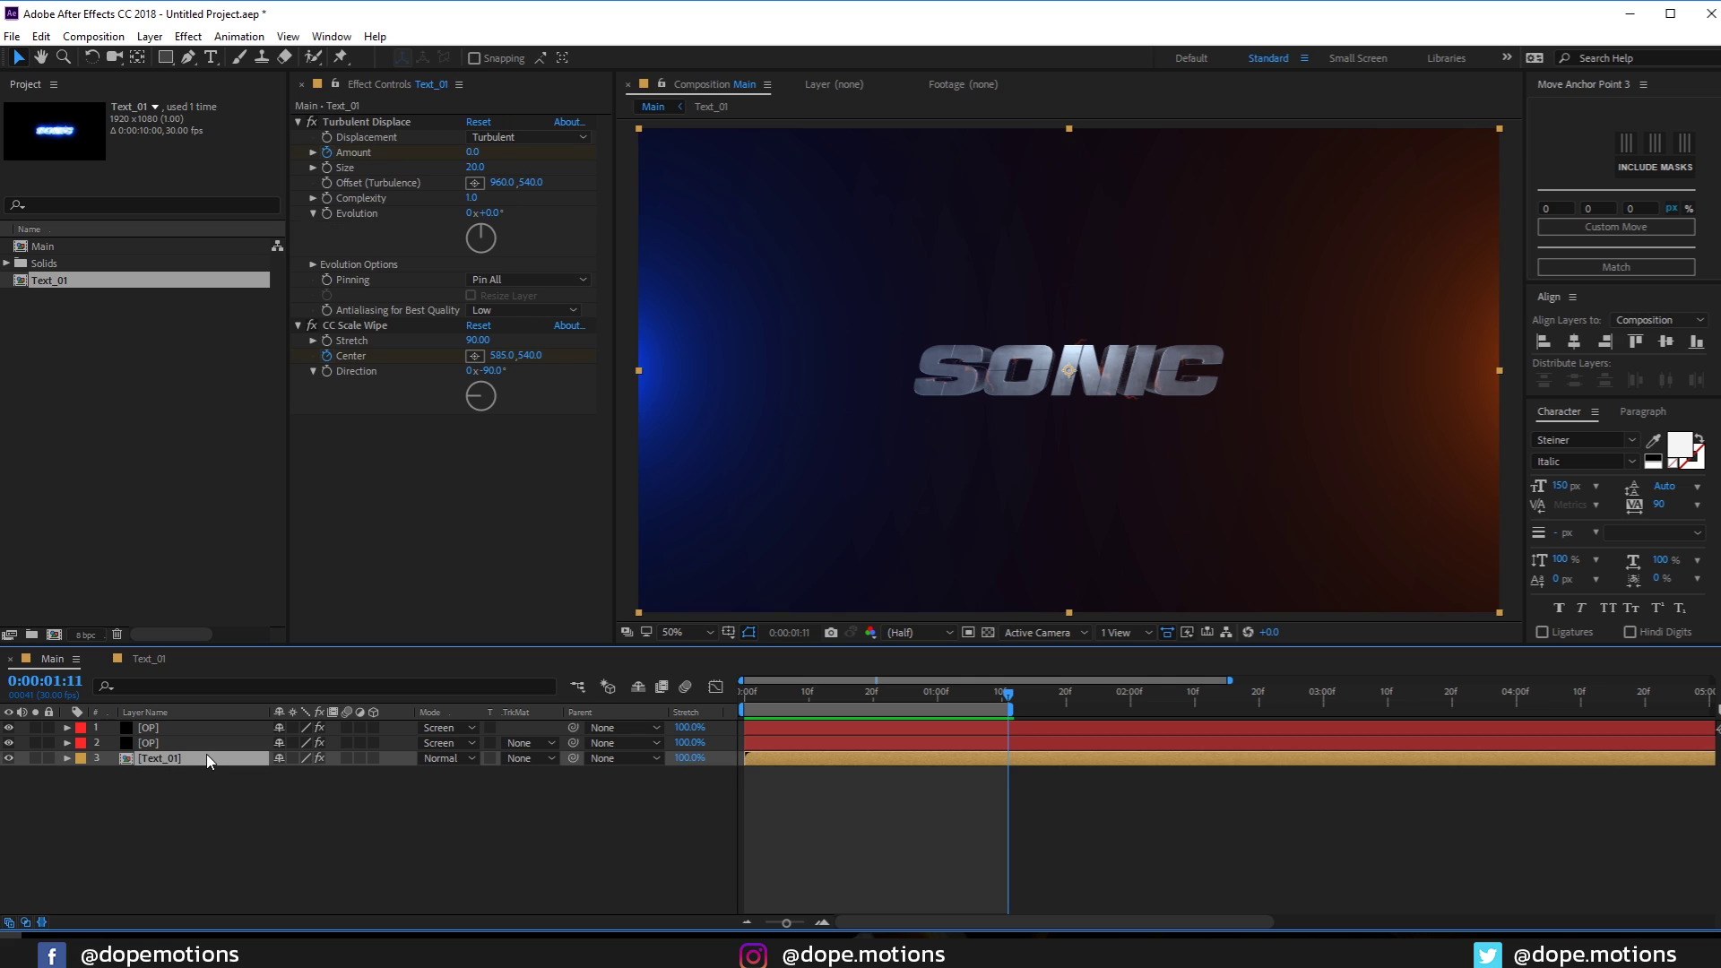
pyautogui.press('s')
pyautogui.moveTo(791, 704); pyautogui.dragTo(27, 740)
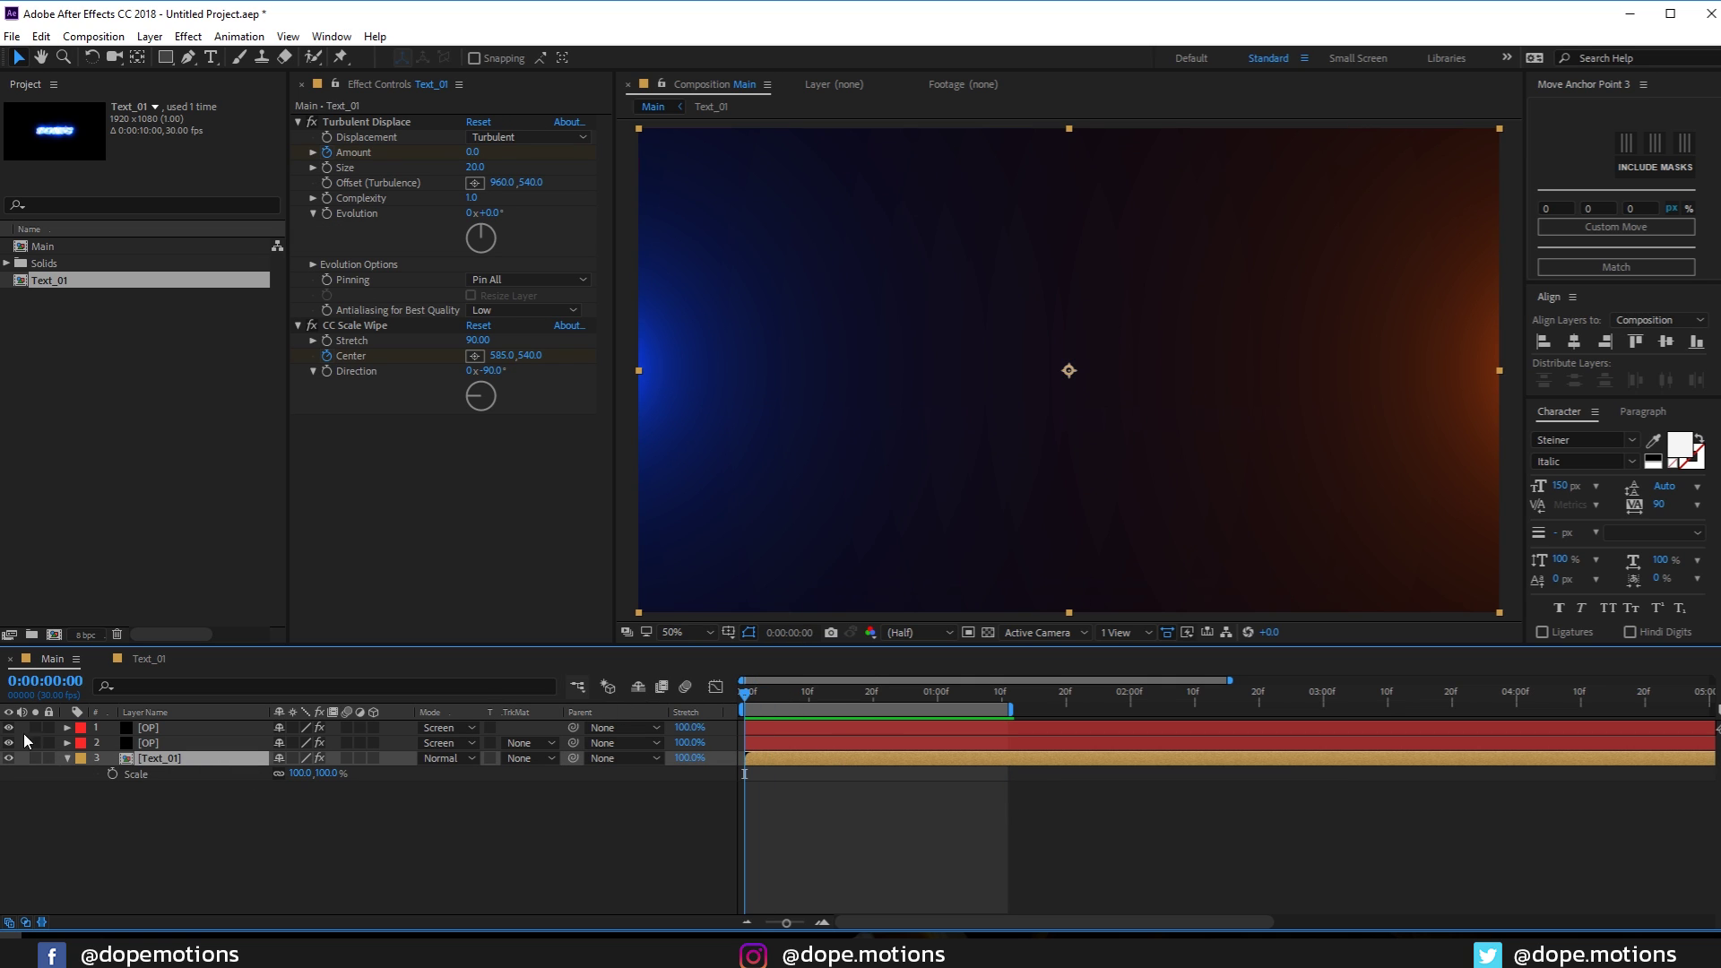
pyautogui.click(112, 775)
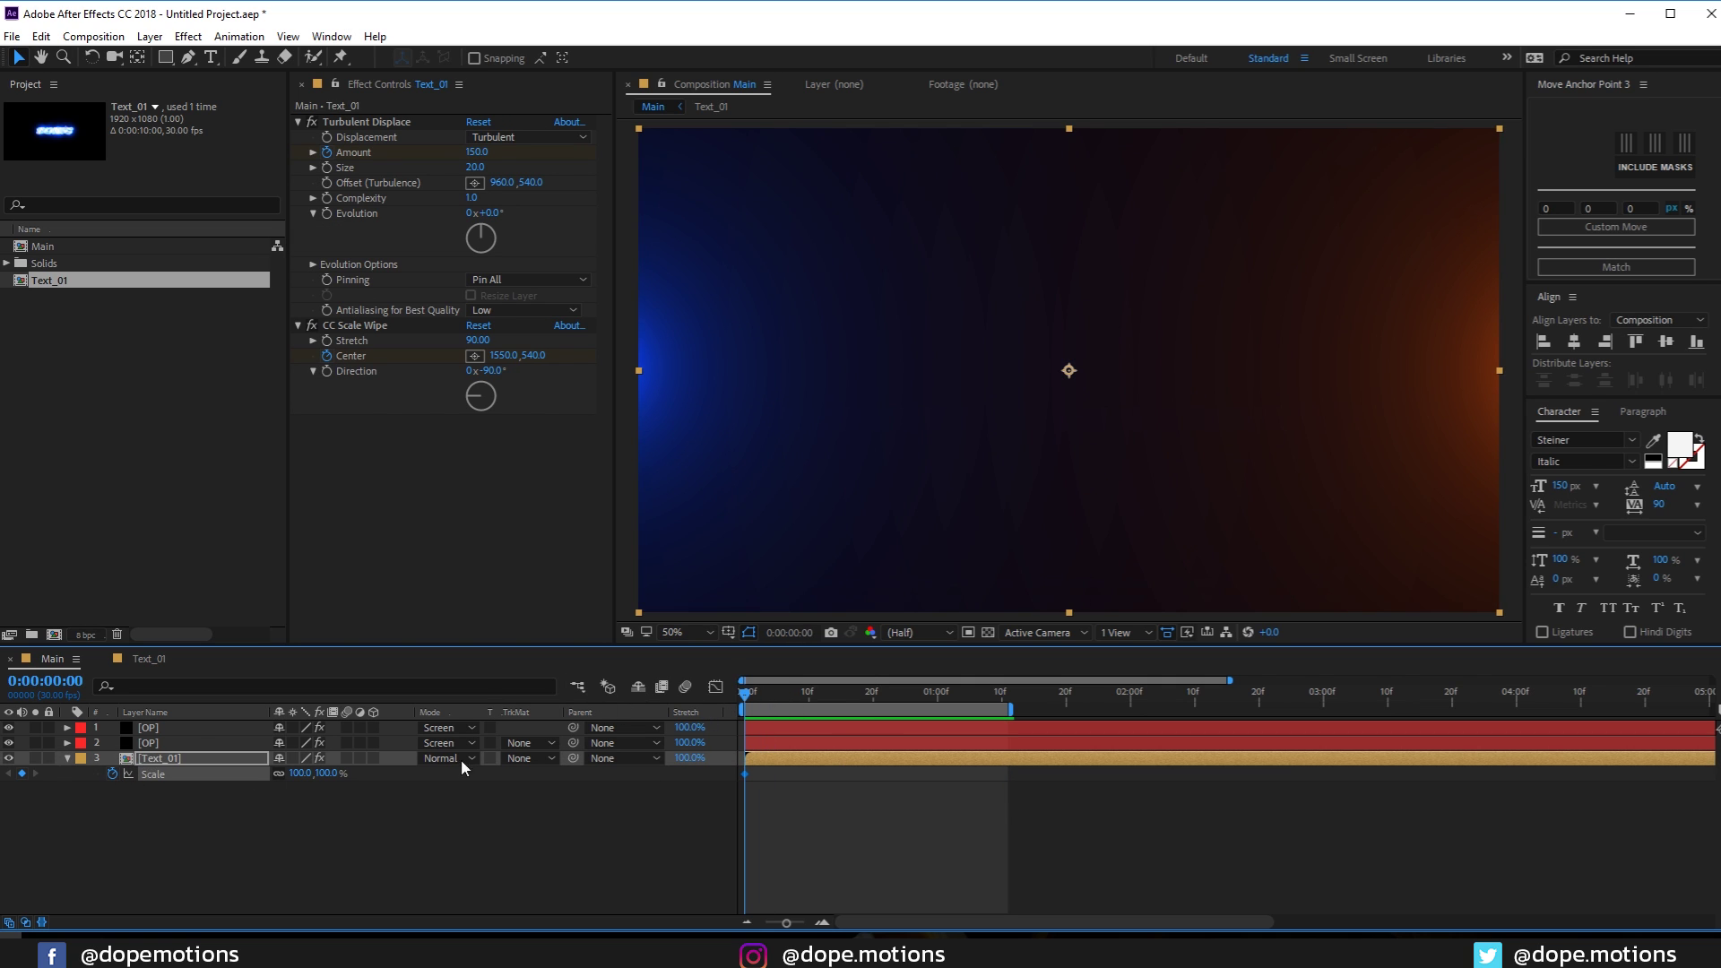
pyautogui.moveTo(789, 708); pyautogui.dragTo(1323, 713)
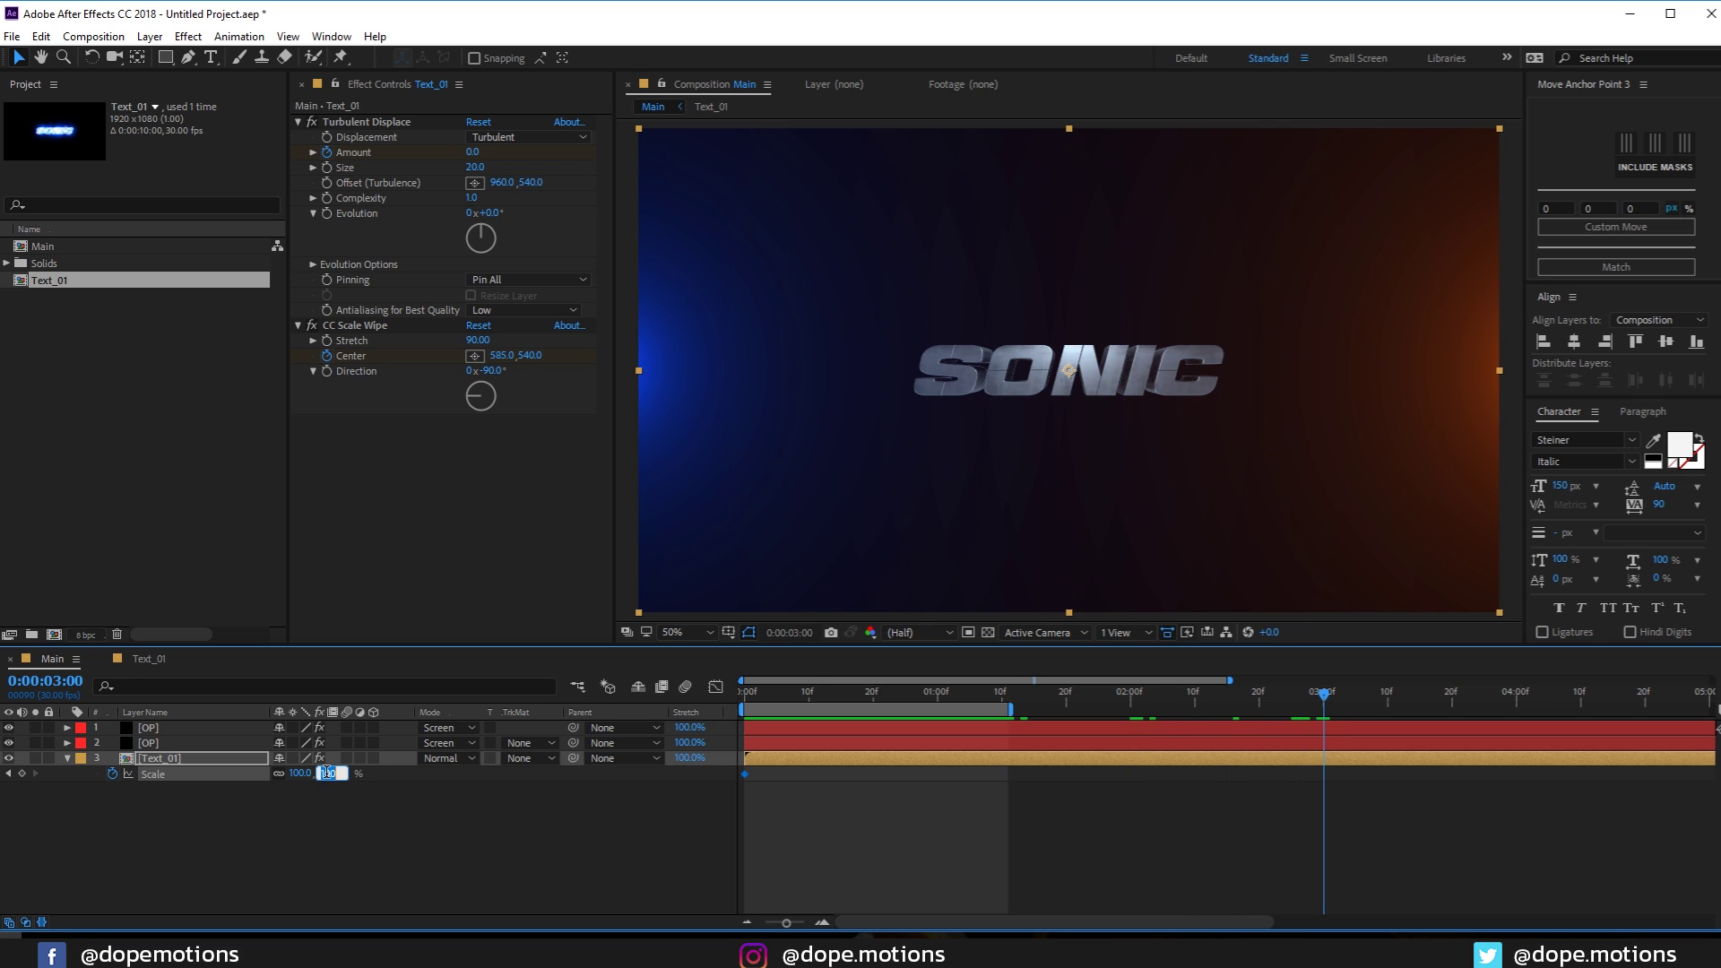
pyautogui.press('Return')
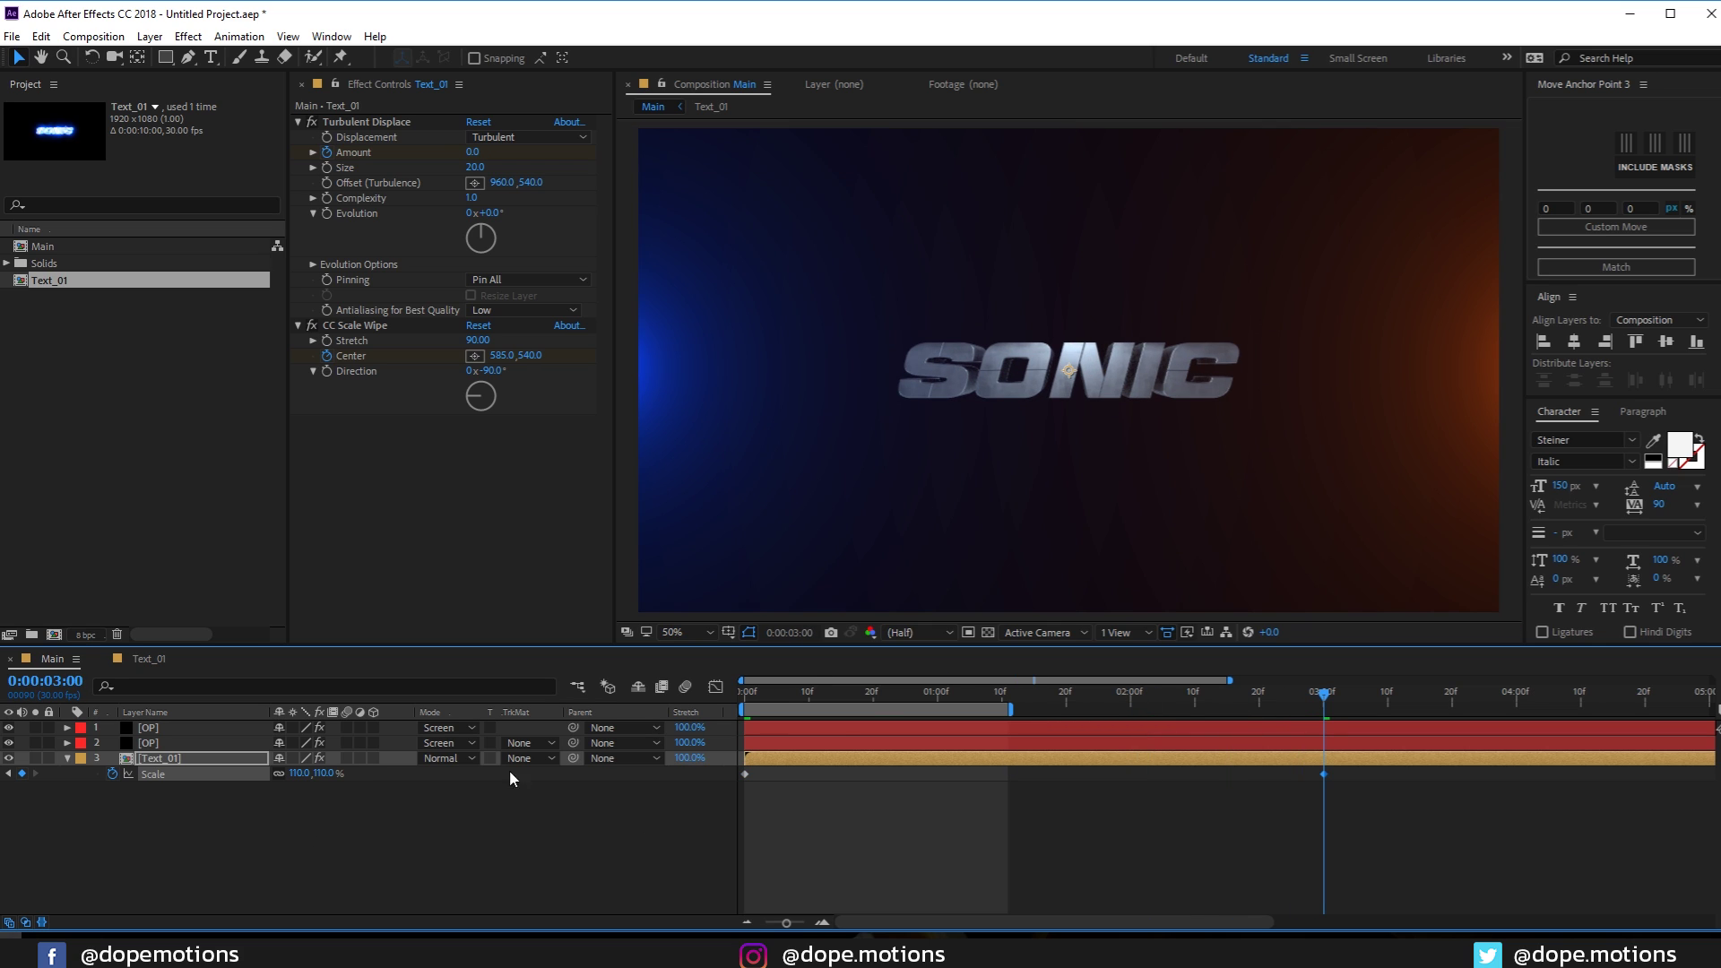
# Extend the work area to two seconds and preview the slow push-in
pyautogui.moveTo(1015, 710); pyautogui.dragTo(1127, 710)
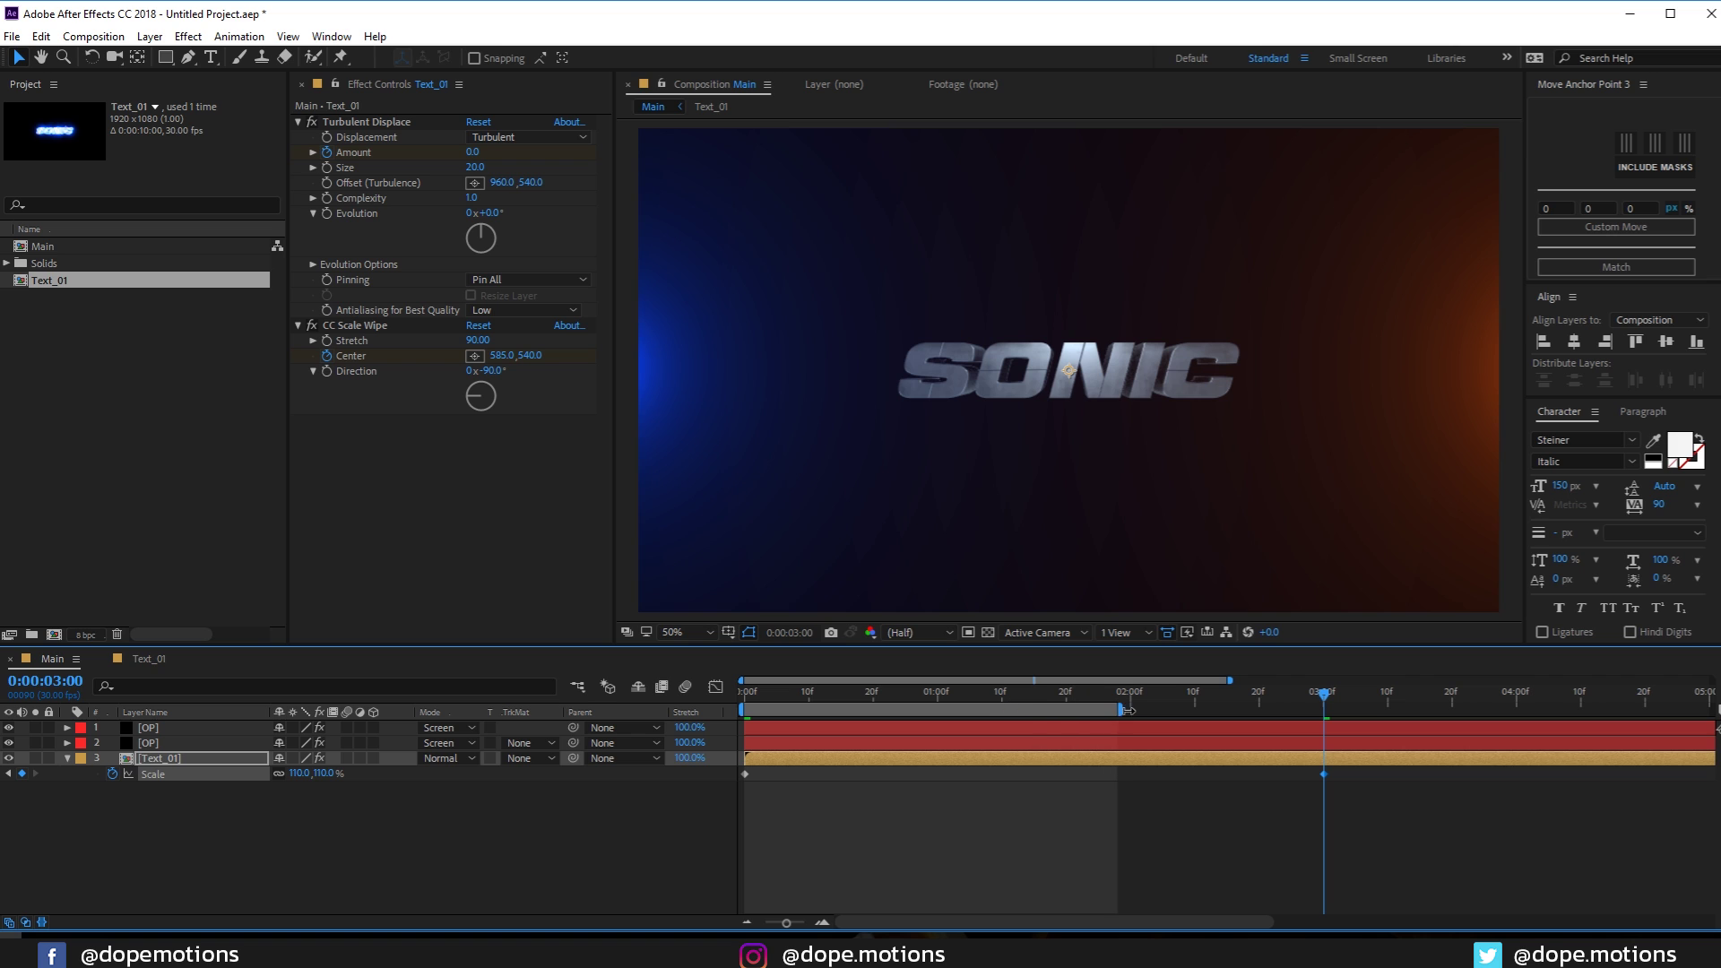
pyautogui.press('space')
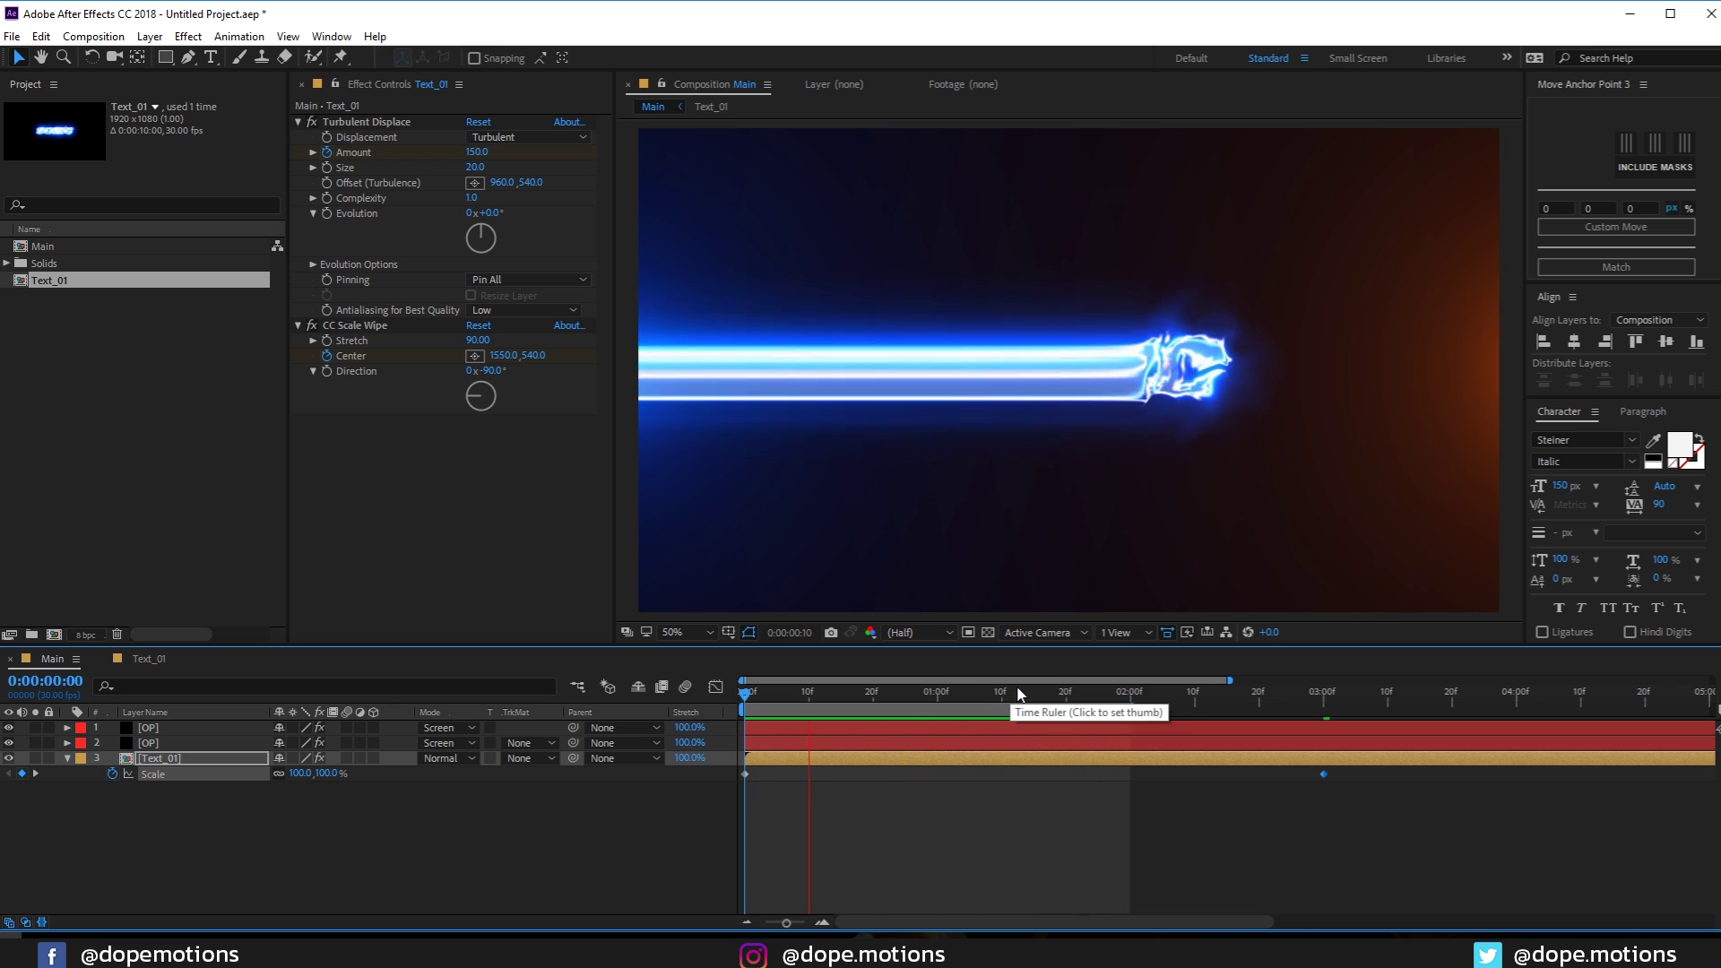
pyautogui.press('space')
pyautogui.moveTo(899, 695)
pyautogui.mouseDown()
pyautogui.moveTo(979, 696)
pyautogui.moveTo(876, 695)
pyautogui.moveTo(1040, 699)
pyautogui.moveTo(883, 696)
pyautogui.moveTo(1006, 695)
pyautogui.moveTo(906, 695)
pyautogui.moveTo(931, 695)
pyautogui.mouseUp()
# Switch the project to 16 bits per channel
pyautogui.scroll(2, 714, 356)
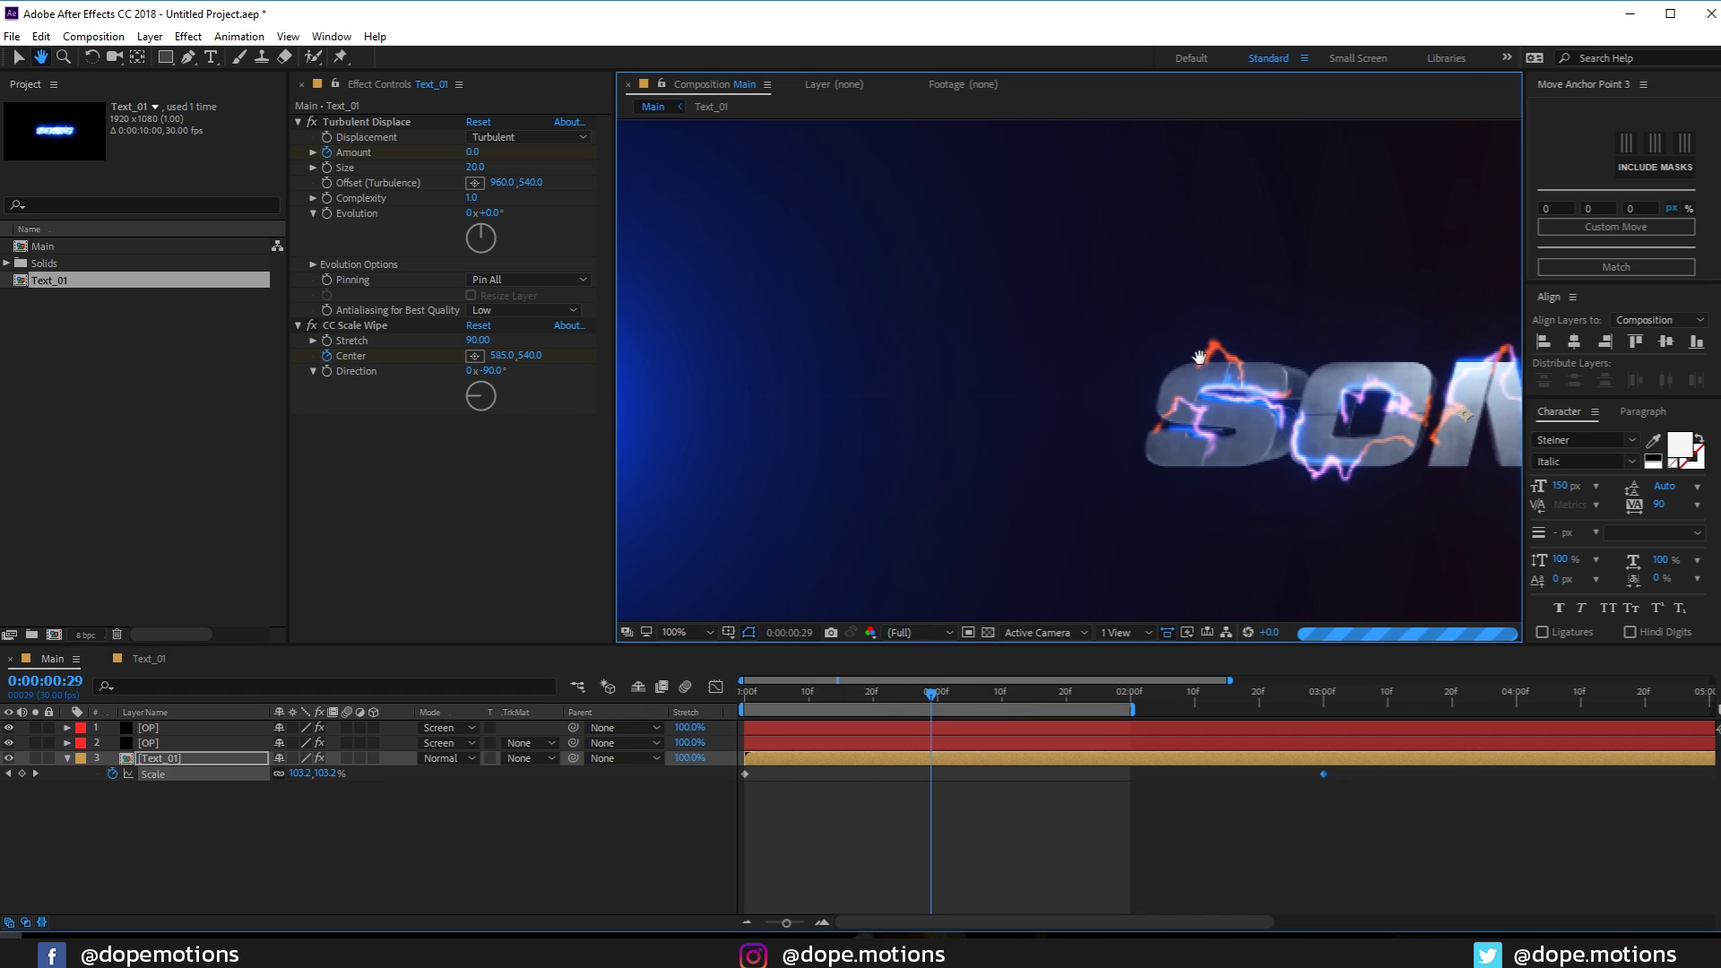
pyautogui.click(81, 635)
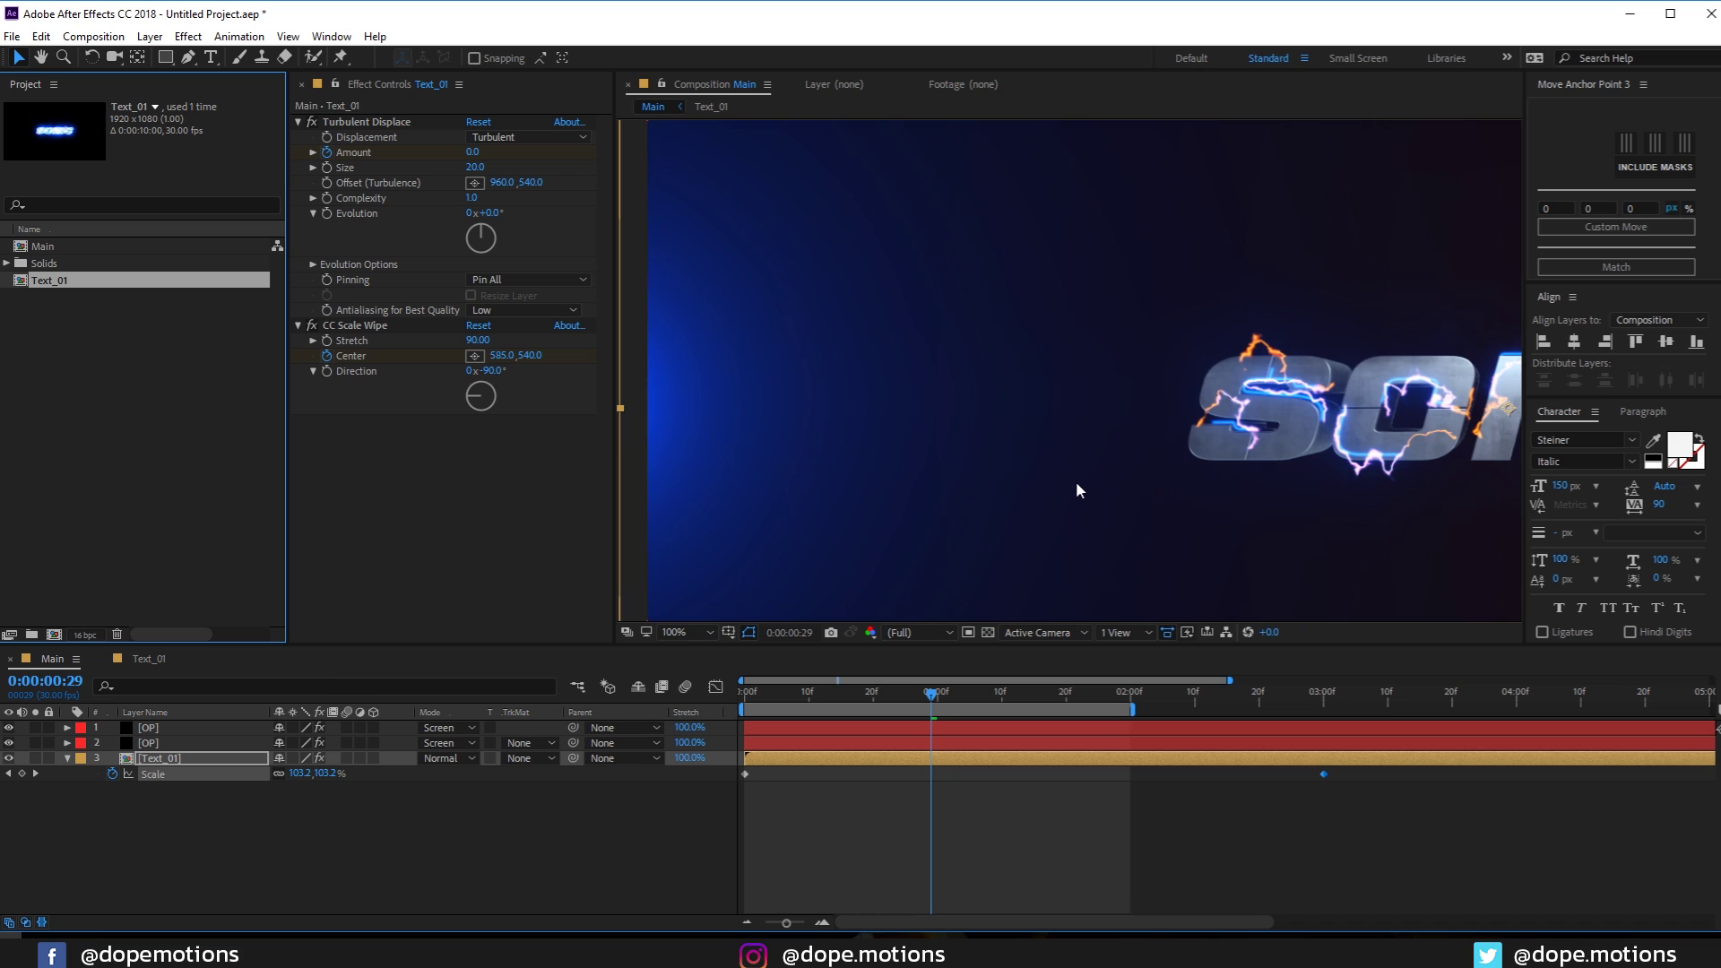
pyautogui.scroll(-1, 1076, 491)
pyautogui.moveTo(1056, 415); pyautogui.dragTo(1006, 433)
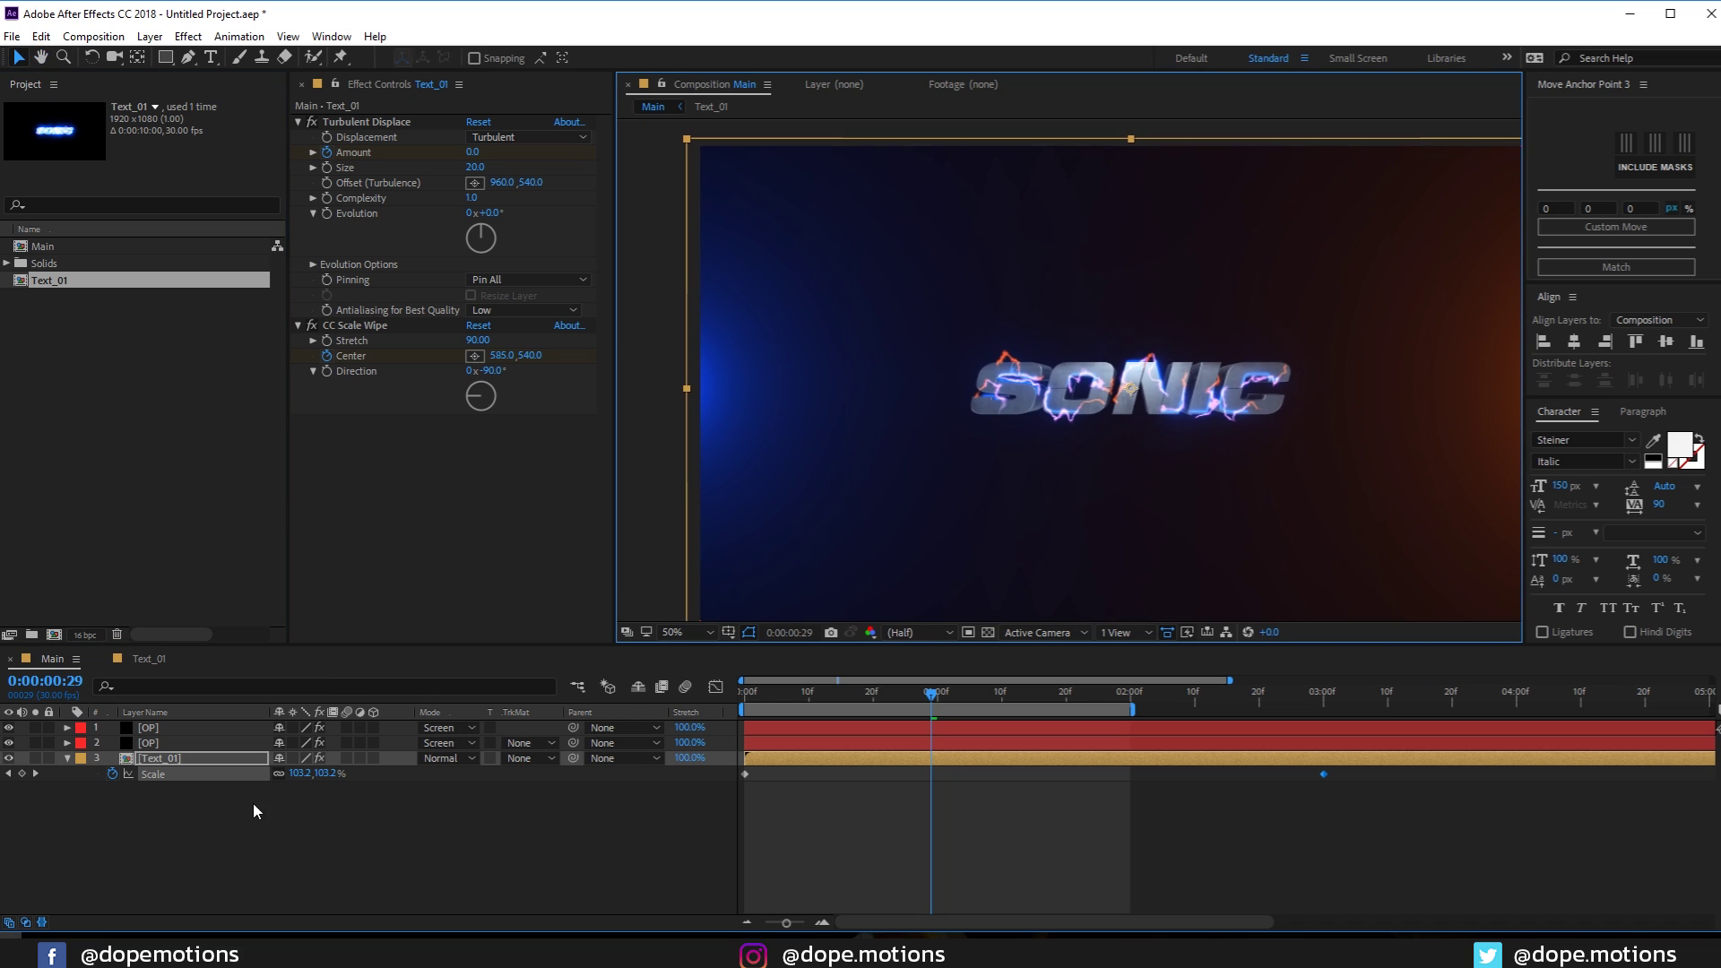
# Add an adjustment layer at the top of Main and name it N
pyautogui.click(68, 759)
pyautogui.rightClick(130, 809)
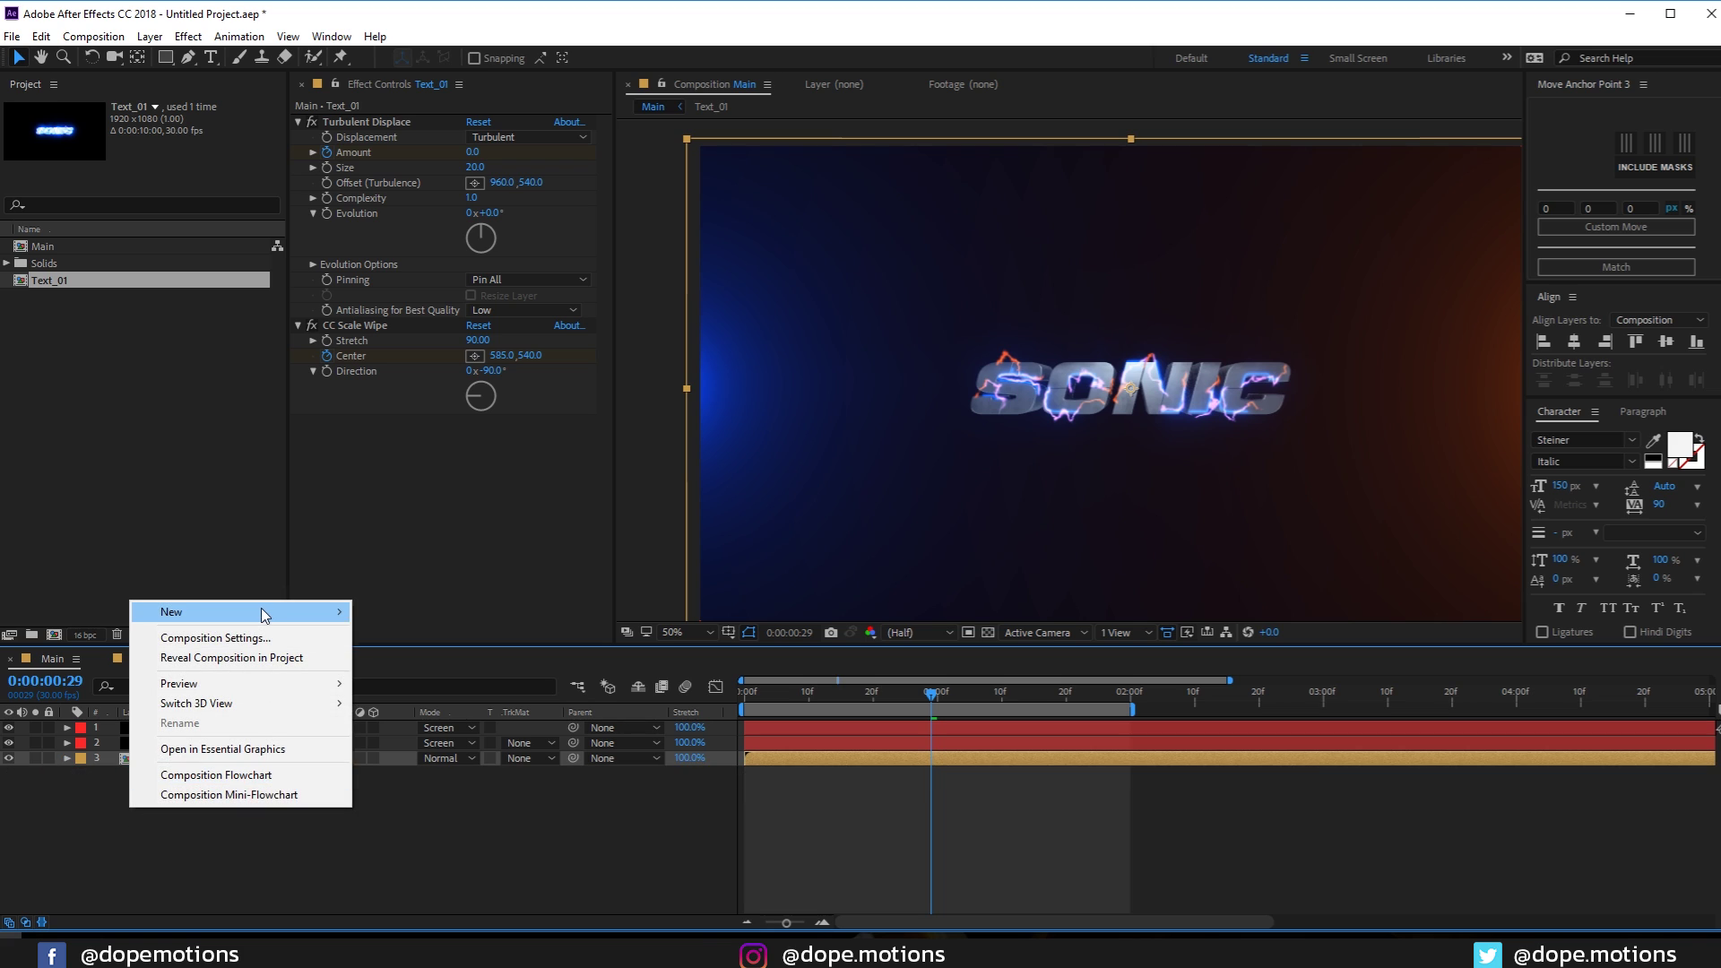
pyautogui.moveTo(261, 609)
pyautogui.click(436, 757)
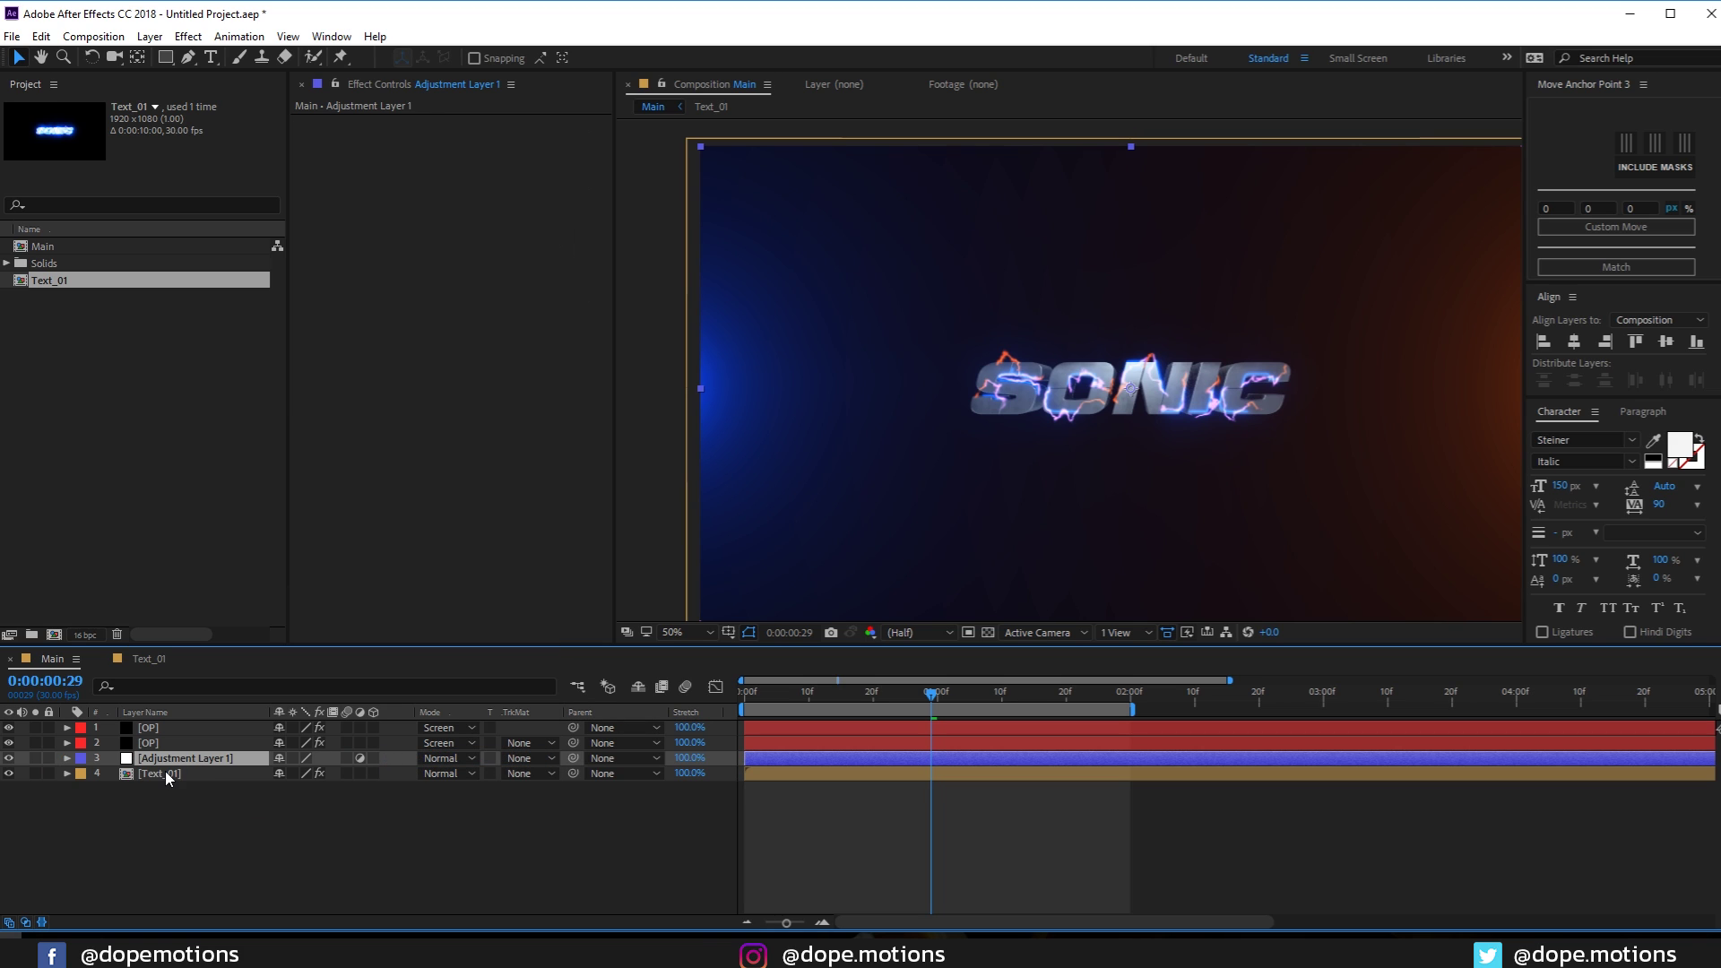
pyautogui.moveTo(161, 709); pyautogui.dragTo(144, 728)
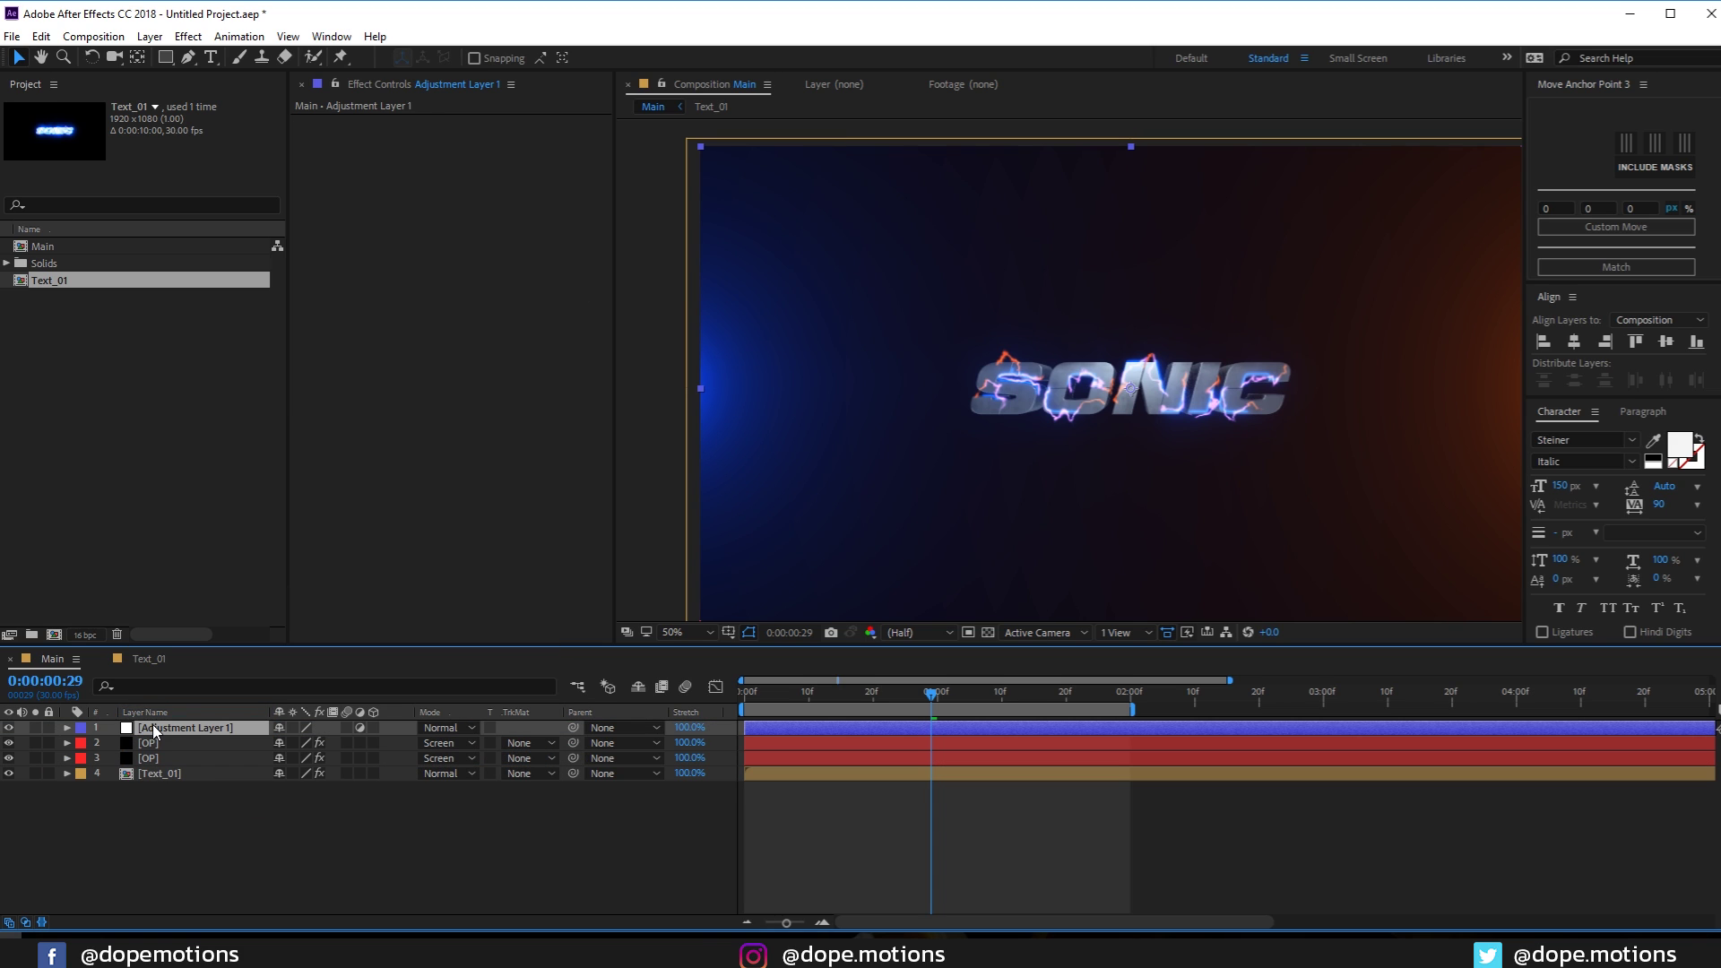
pyautogui.press('Return')
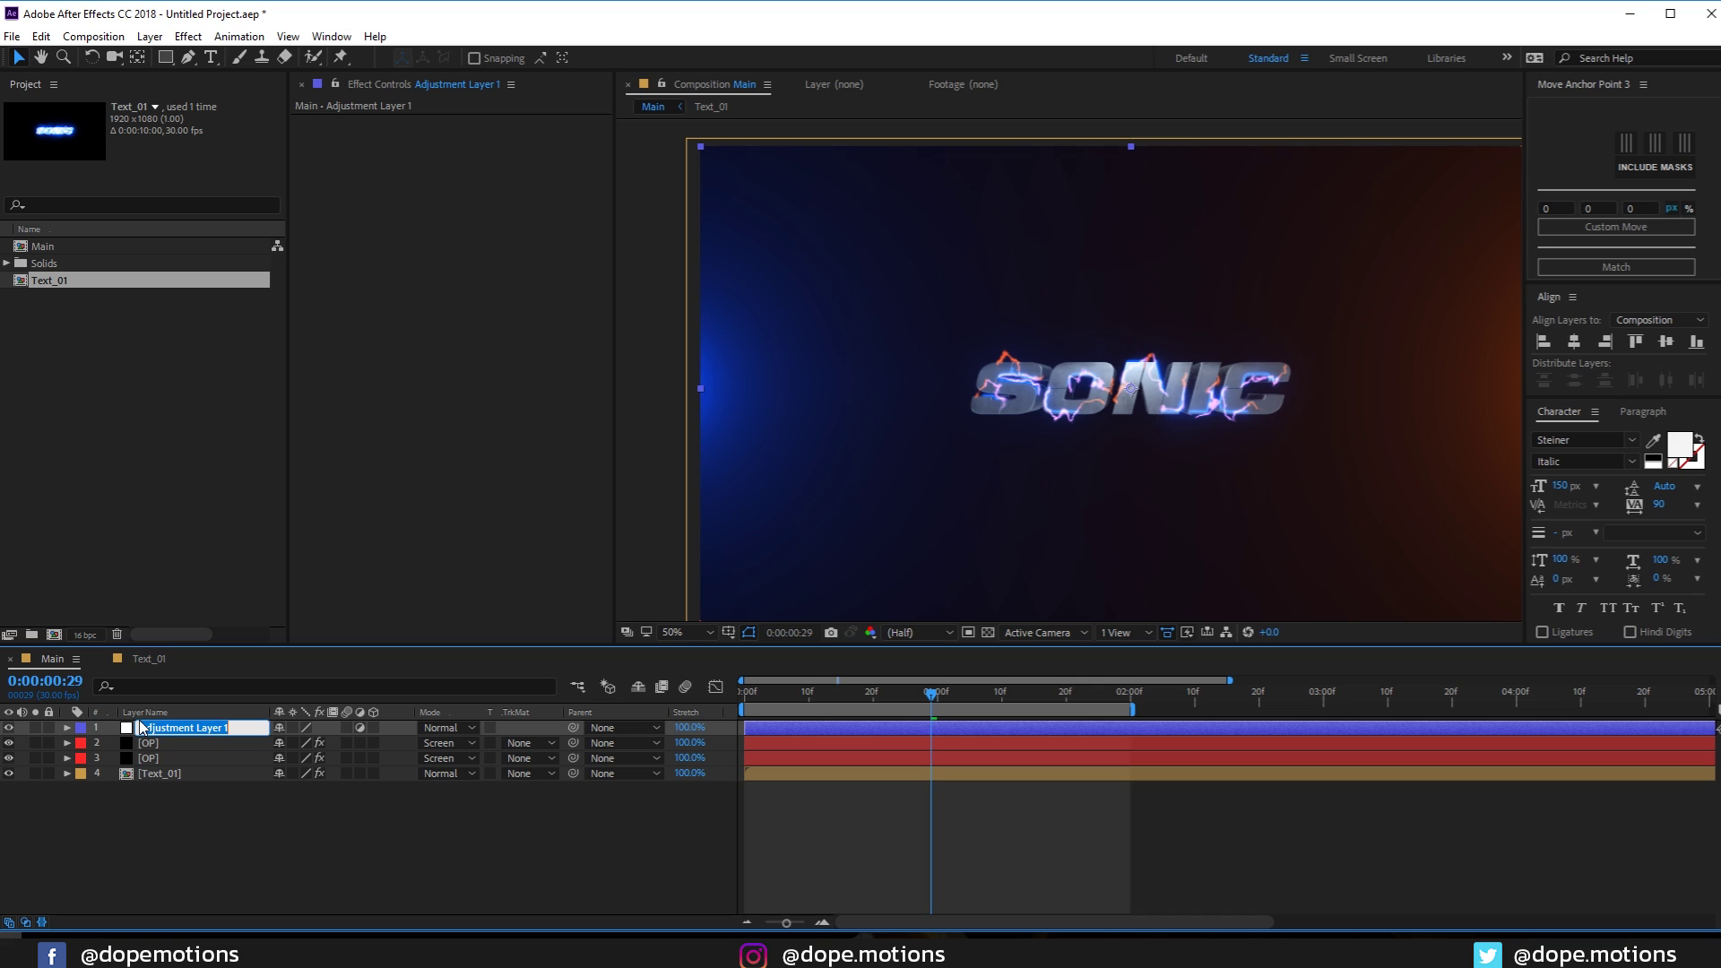
pyautogui.write('N')
pyautogui.press('Return')
# Apply Noise to layer N with Amount of Noise at 2%
pyautogui.hotkey('ctrl', 'space')
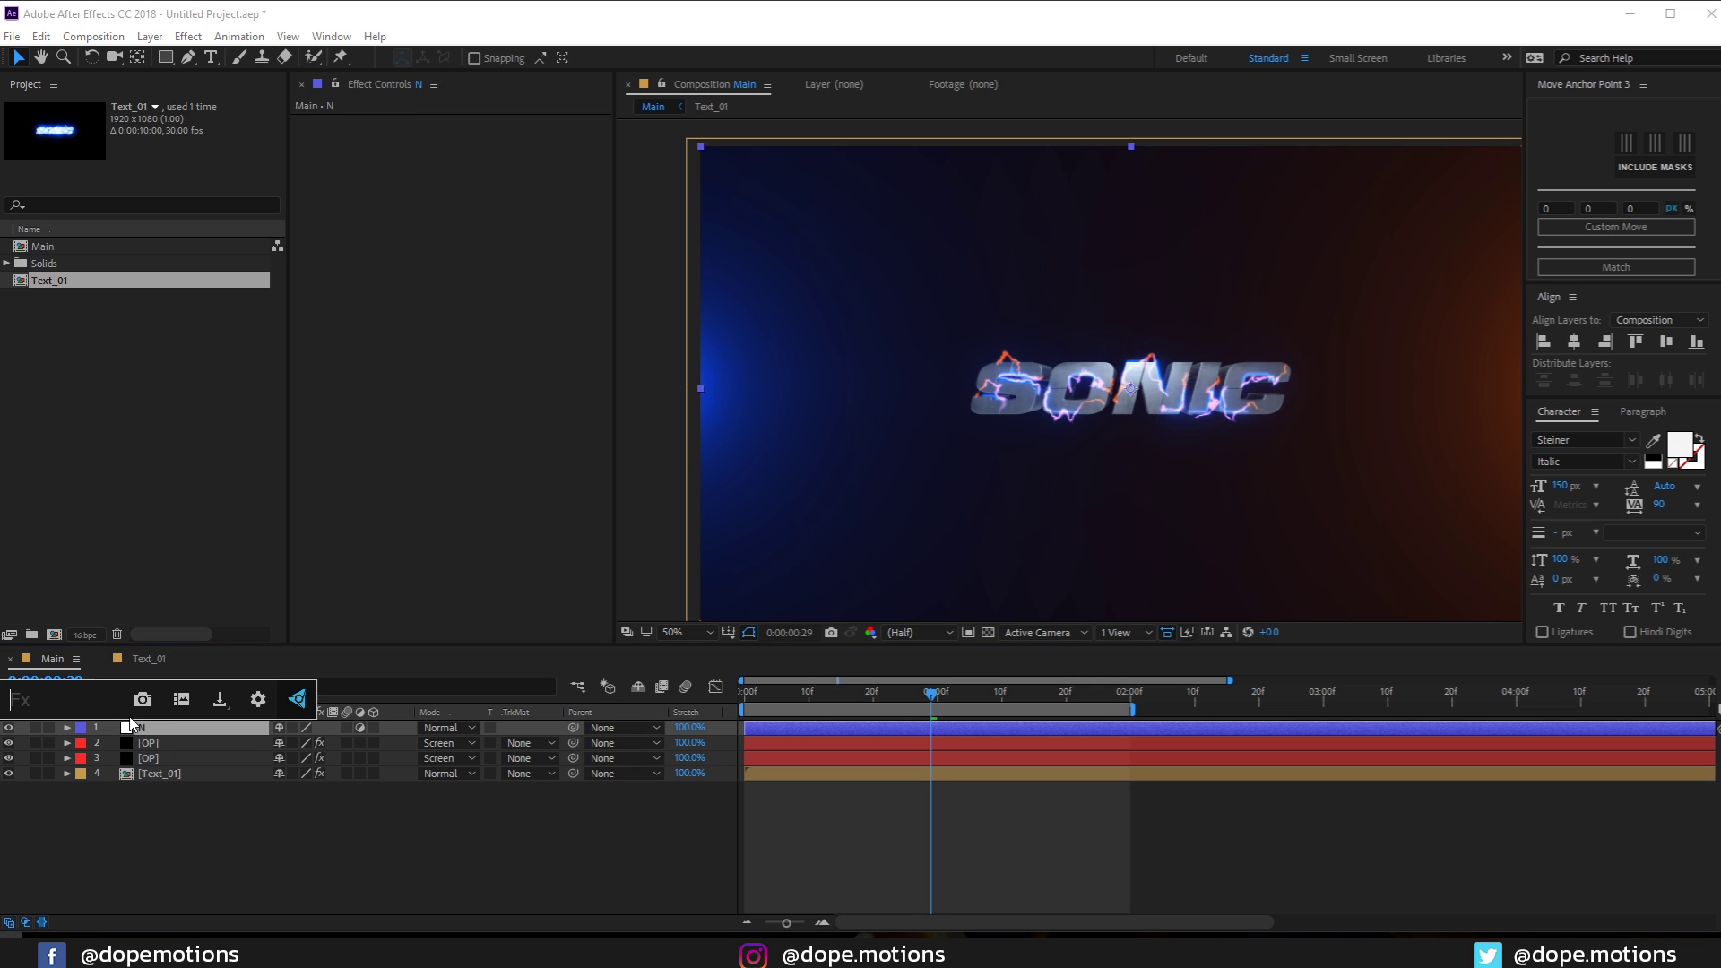
pyautogui.write('noise')
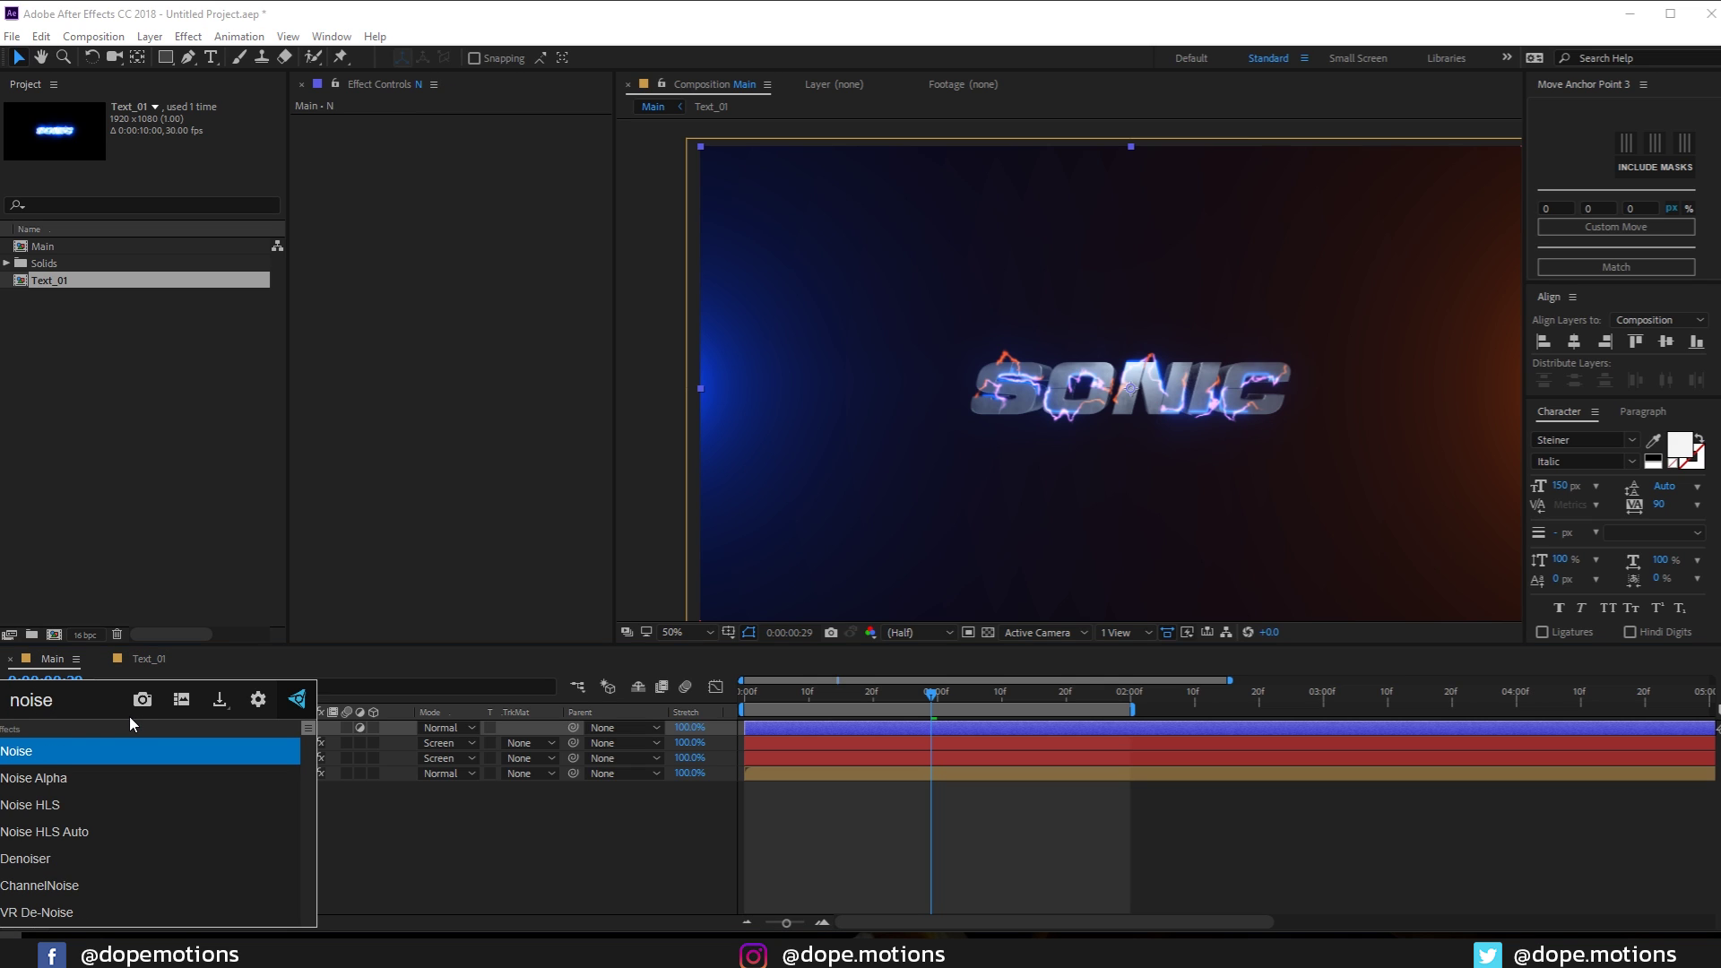
pyautogui.click(50, 753)
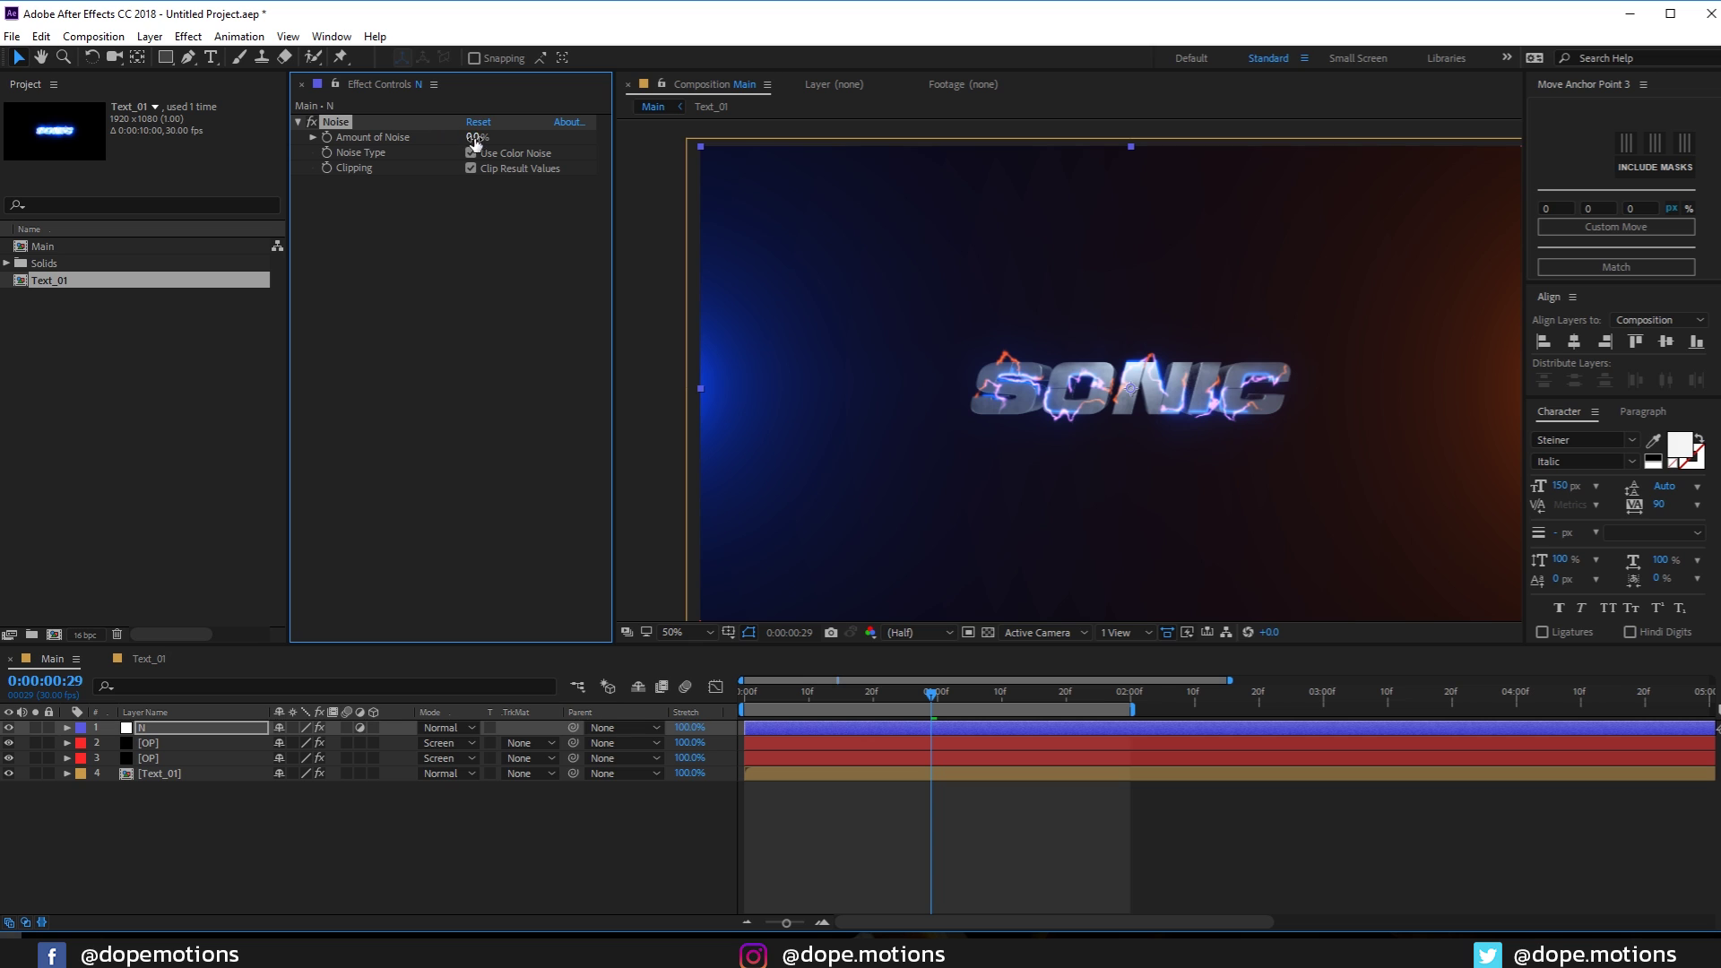
pyautogui.click(473, 138)
pyautogui.press('Return')
pyautogui.moveTo(1121, 475); pyautogui.dragTo(1067, 455)
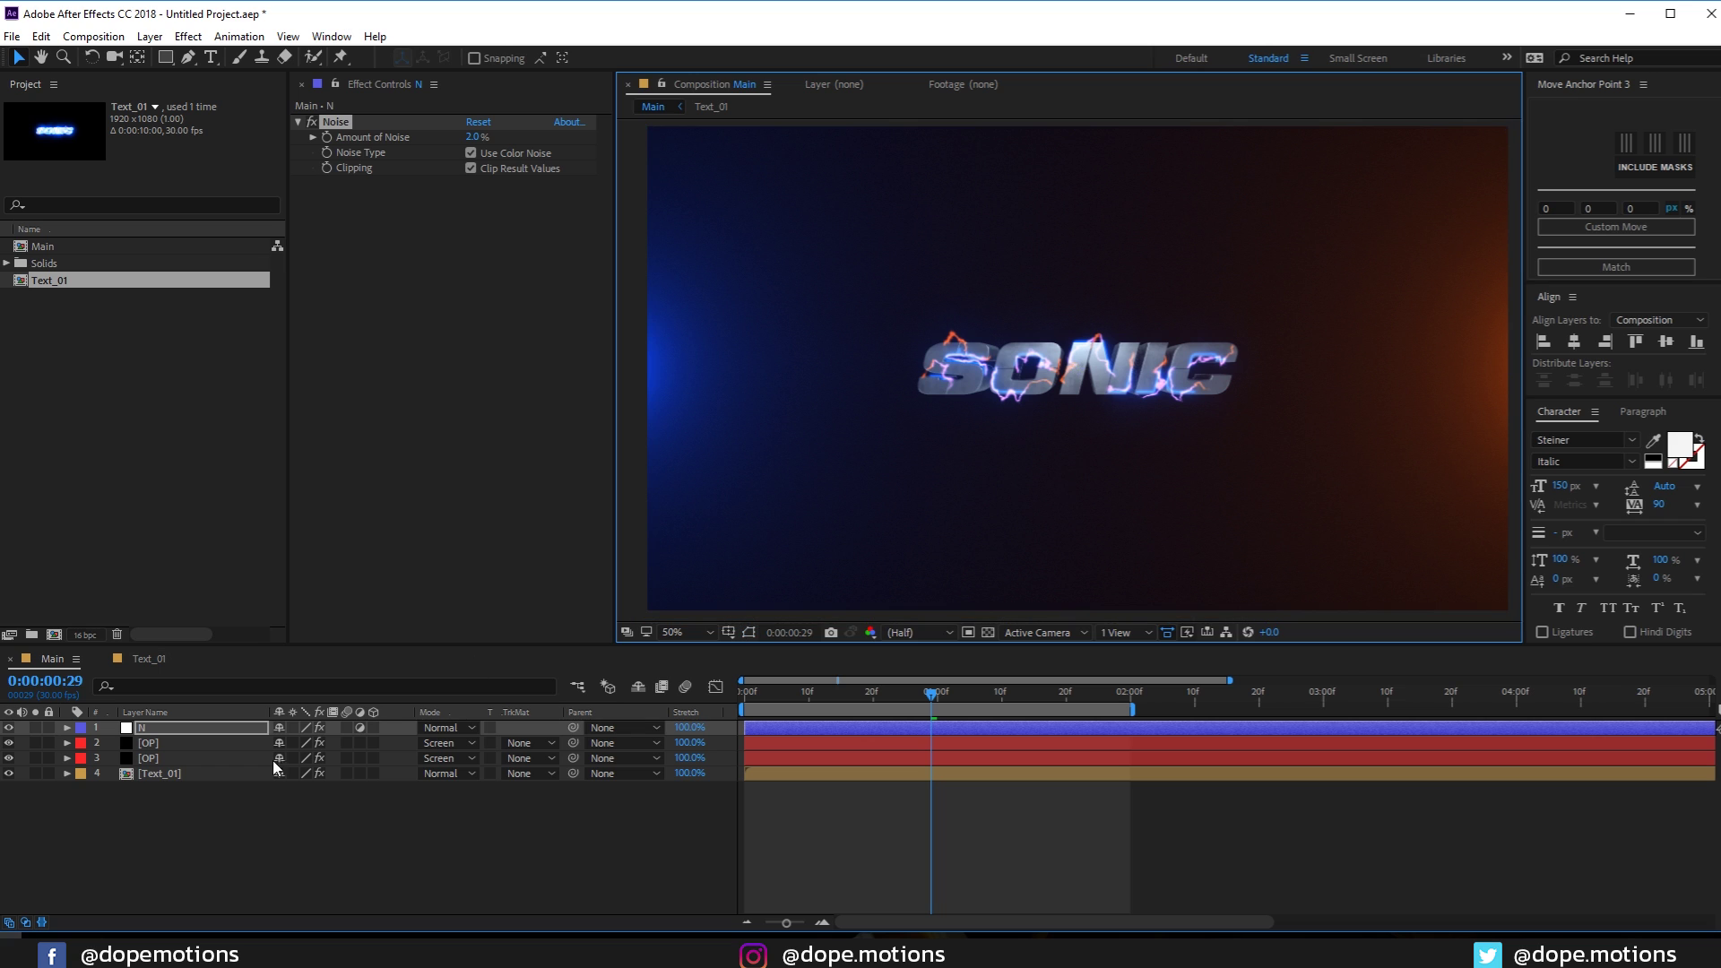
# Add another top adjustment layer and name it CC
pyautogui.rightClick(353, 804)
pyautogui.moveTo(322, 663)
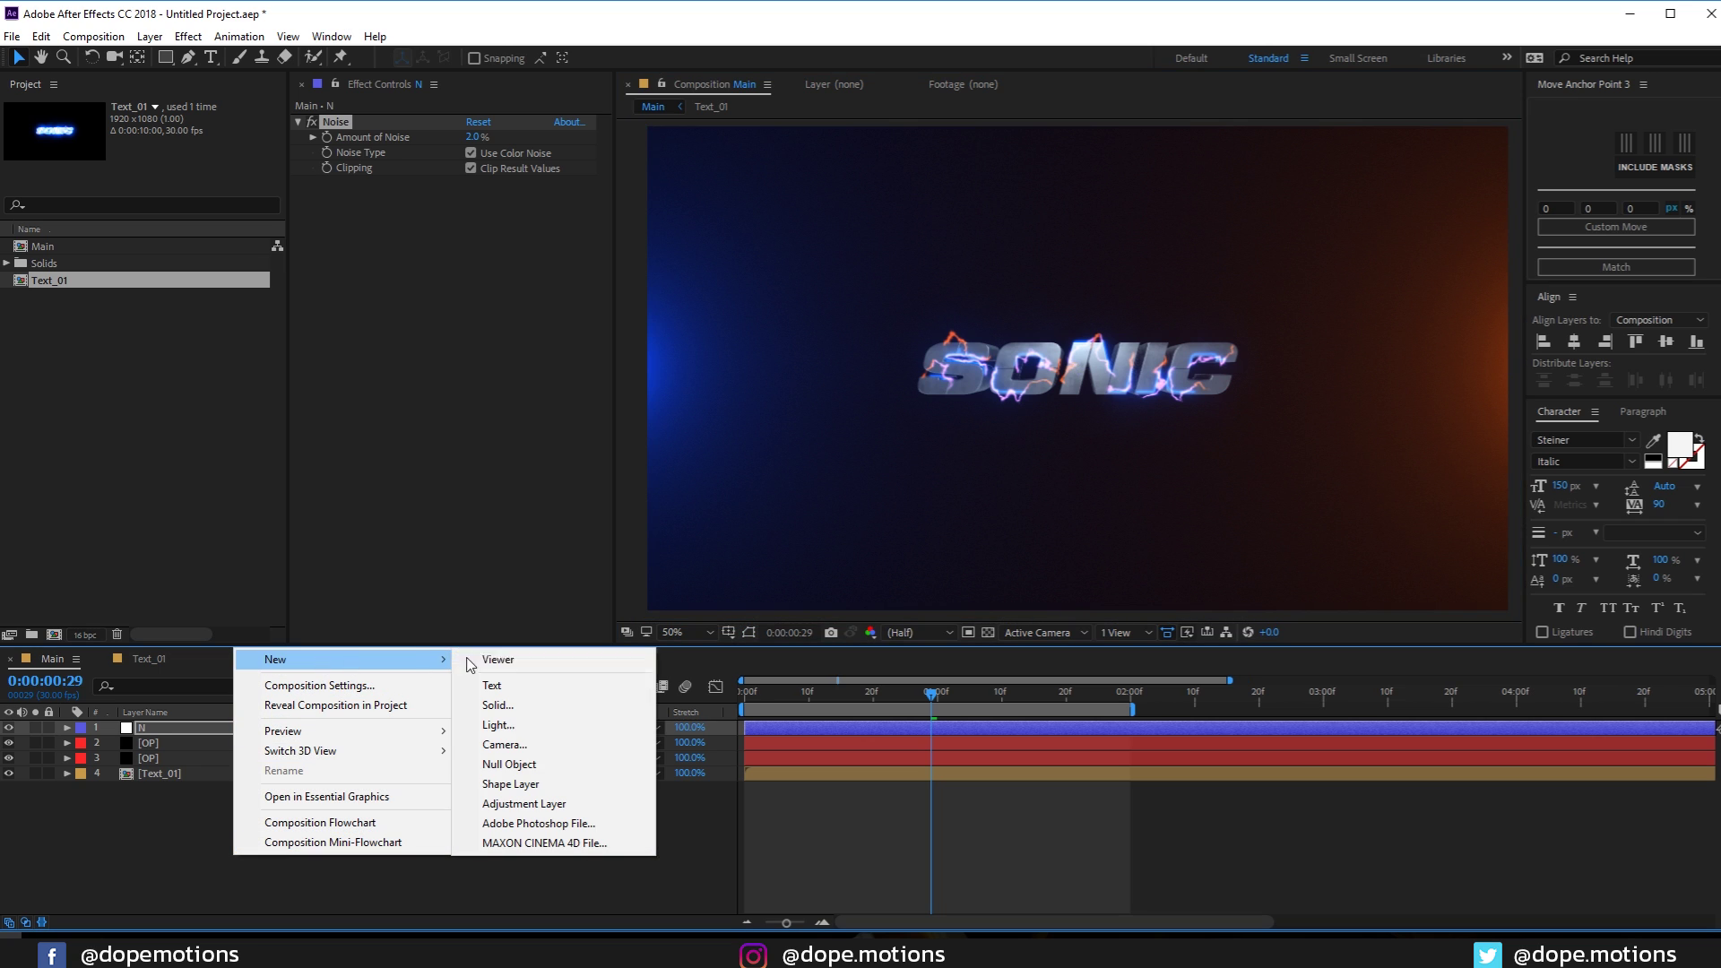
pyautogui.click(526, 804)
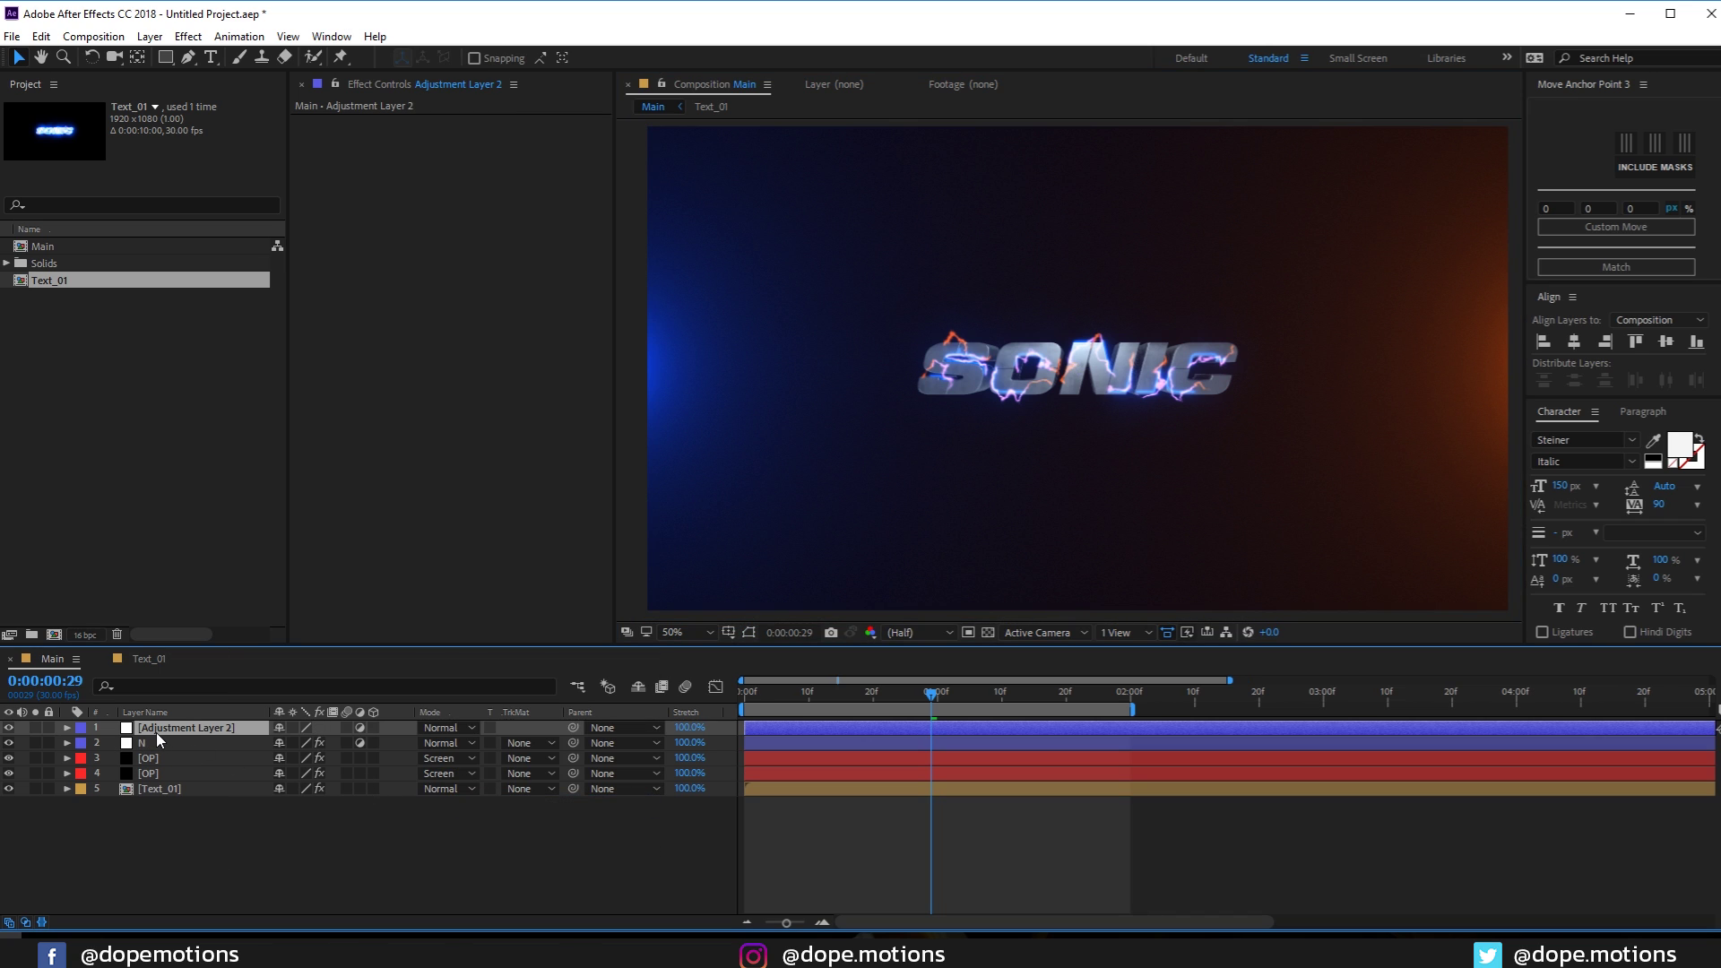
pyautogui.press('Return')
pyautogui.write('CC')
pyautogui.press('Return')
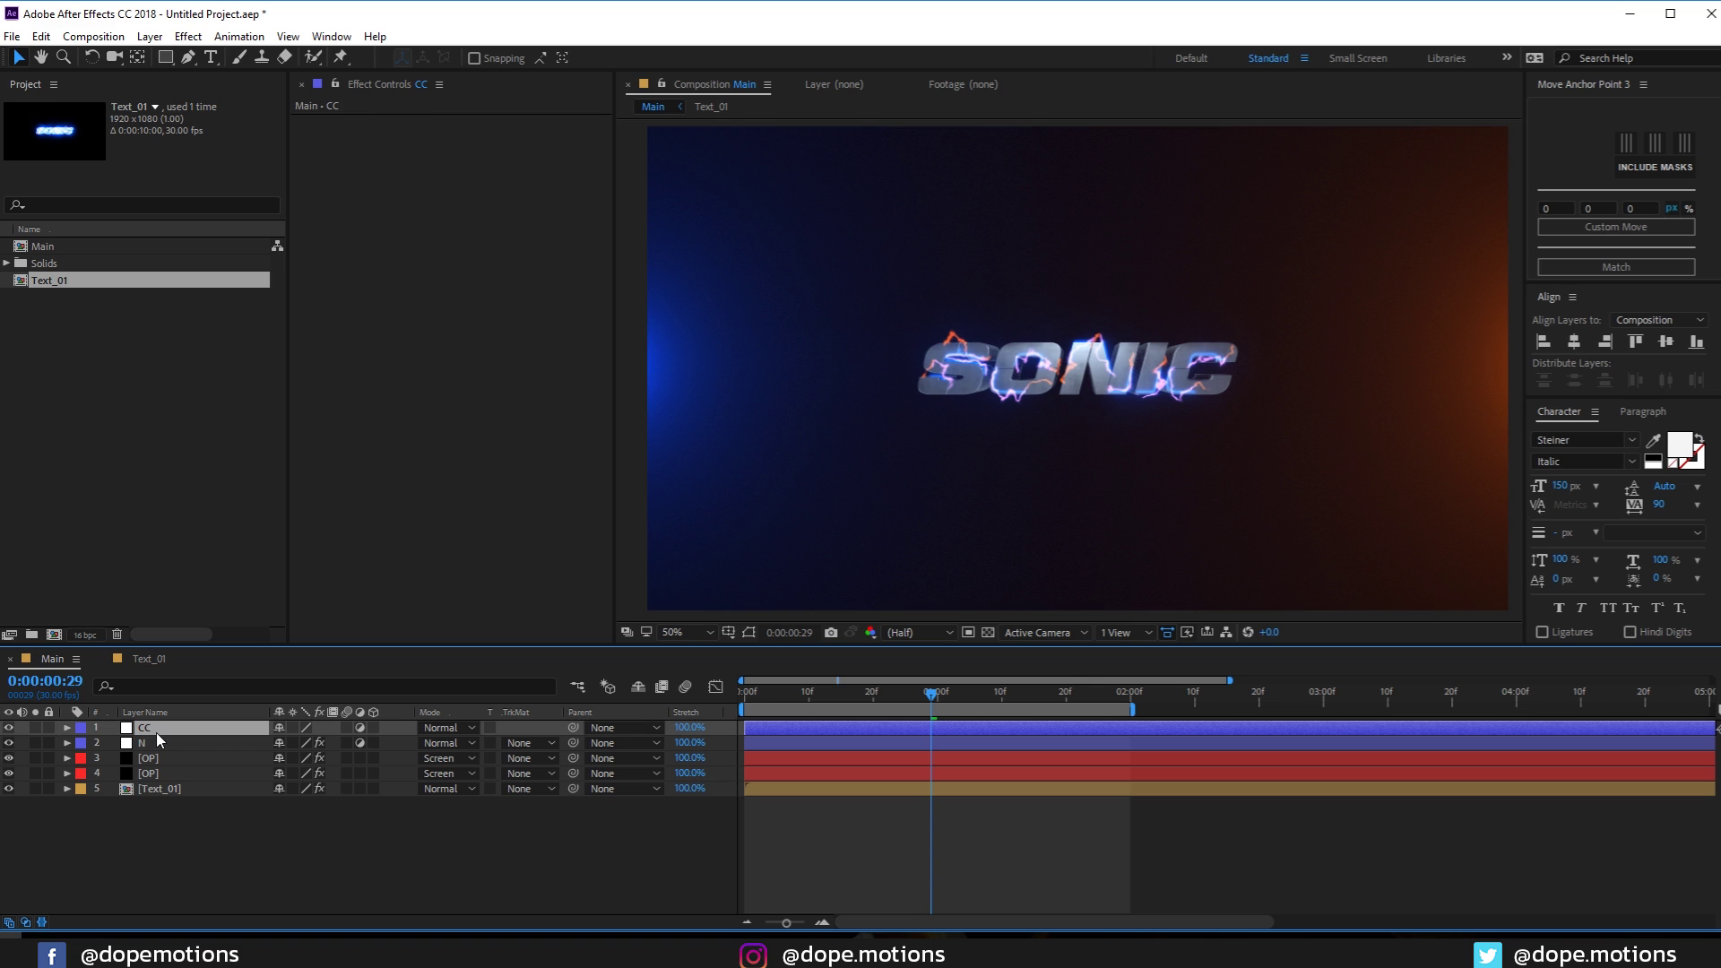
# Apply Curves to CC and bend it into a gentle S-curve for more contrast
pyautogui.hotkey('ctrl', 'space')
pyautogui.write('cur')
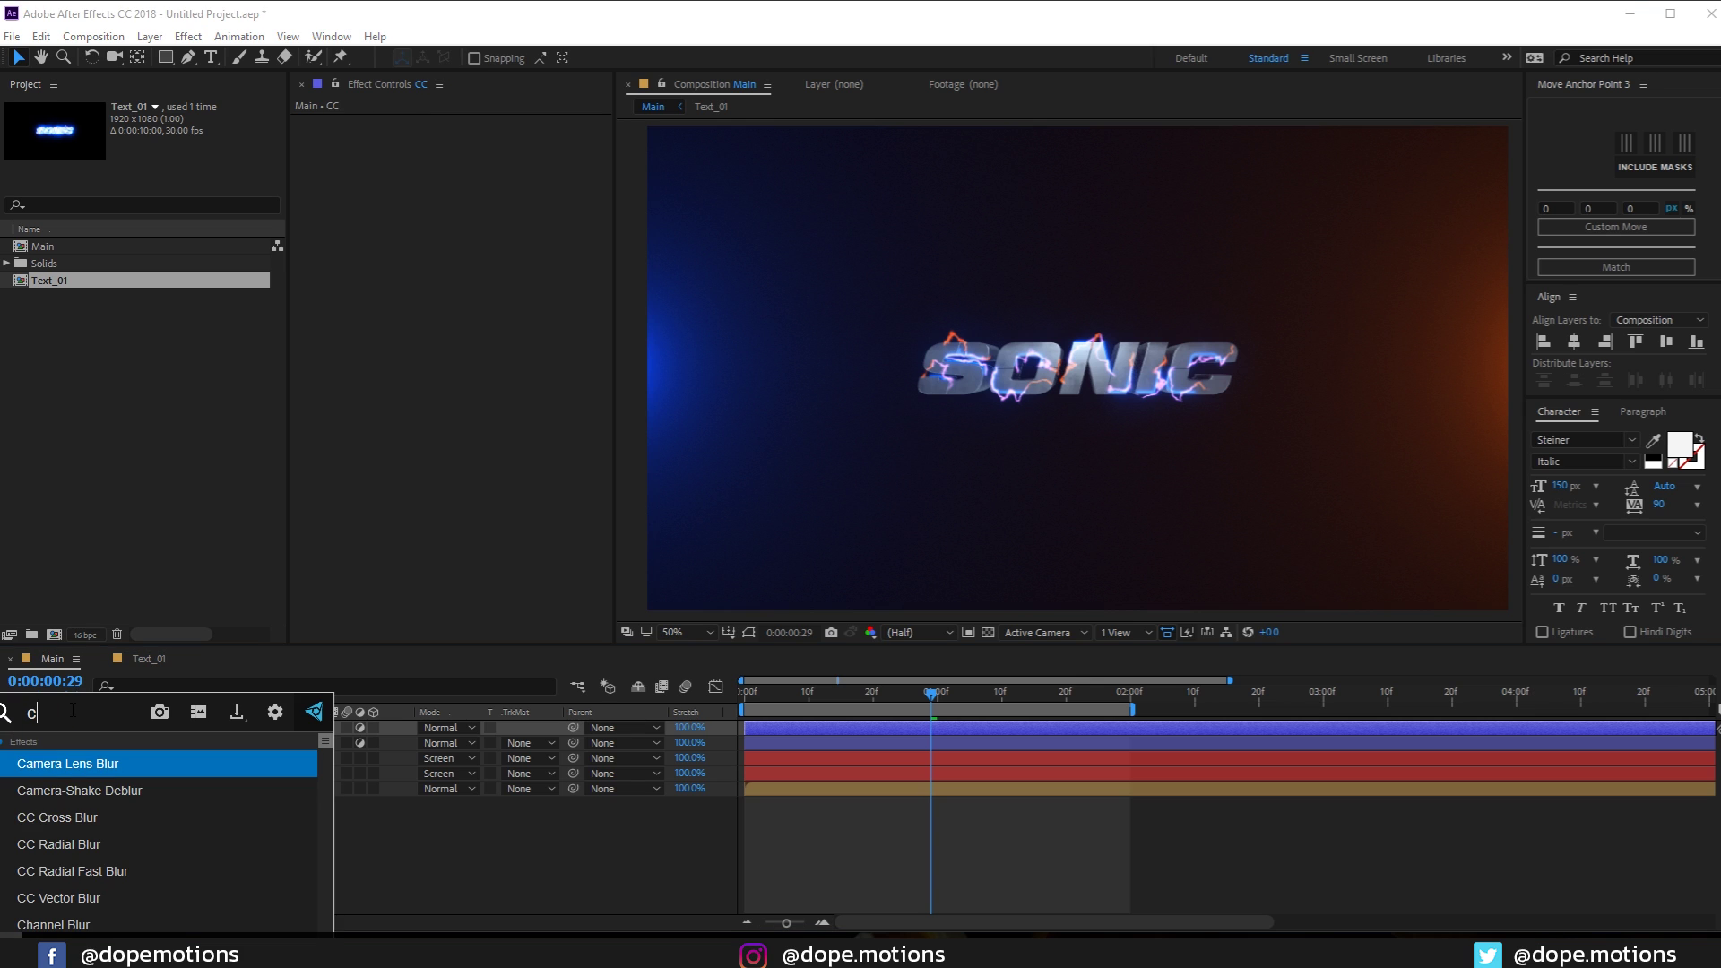
pyautogui.click(54, 762)
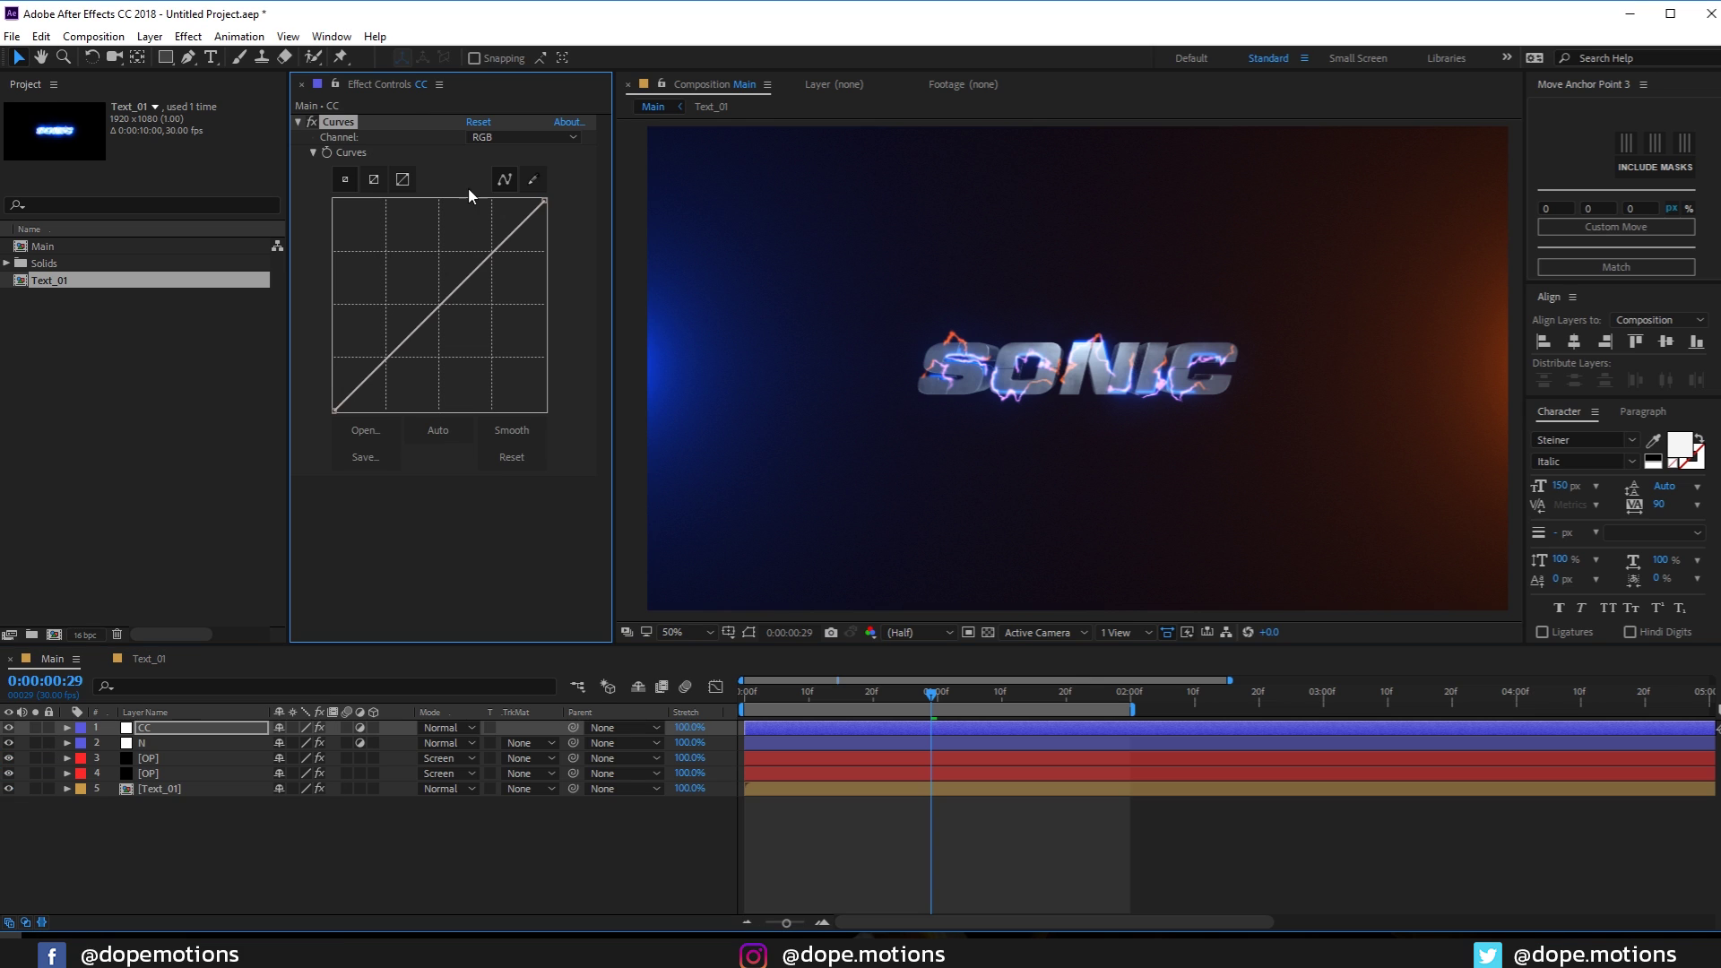
pyautogui.moveTo(391, 355); pyautogui.dragTo(389, 366)
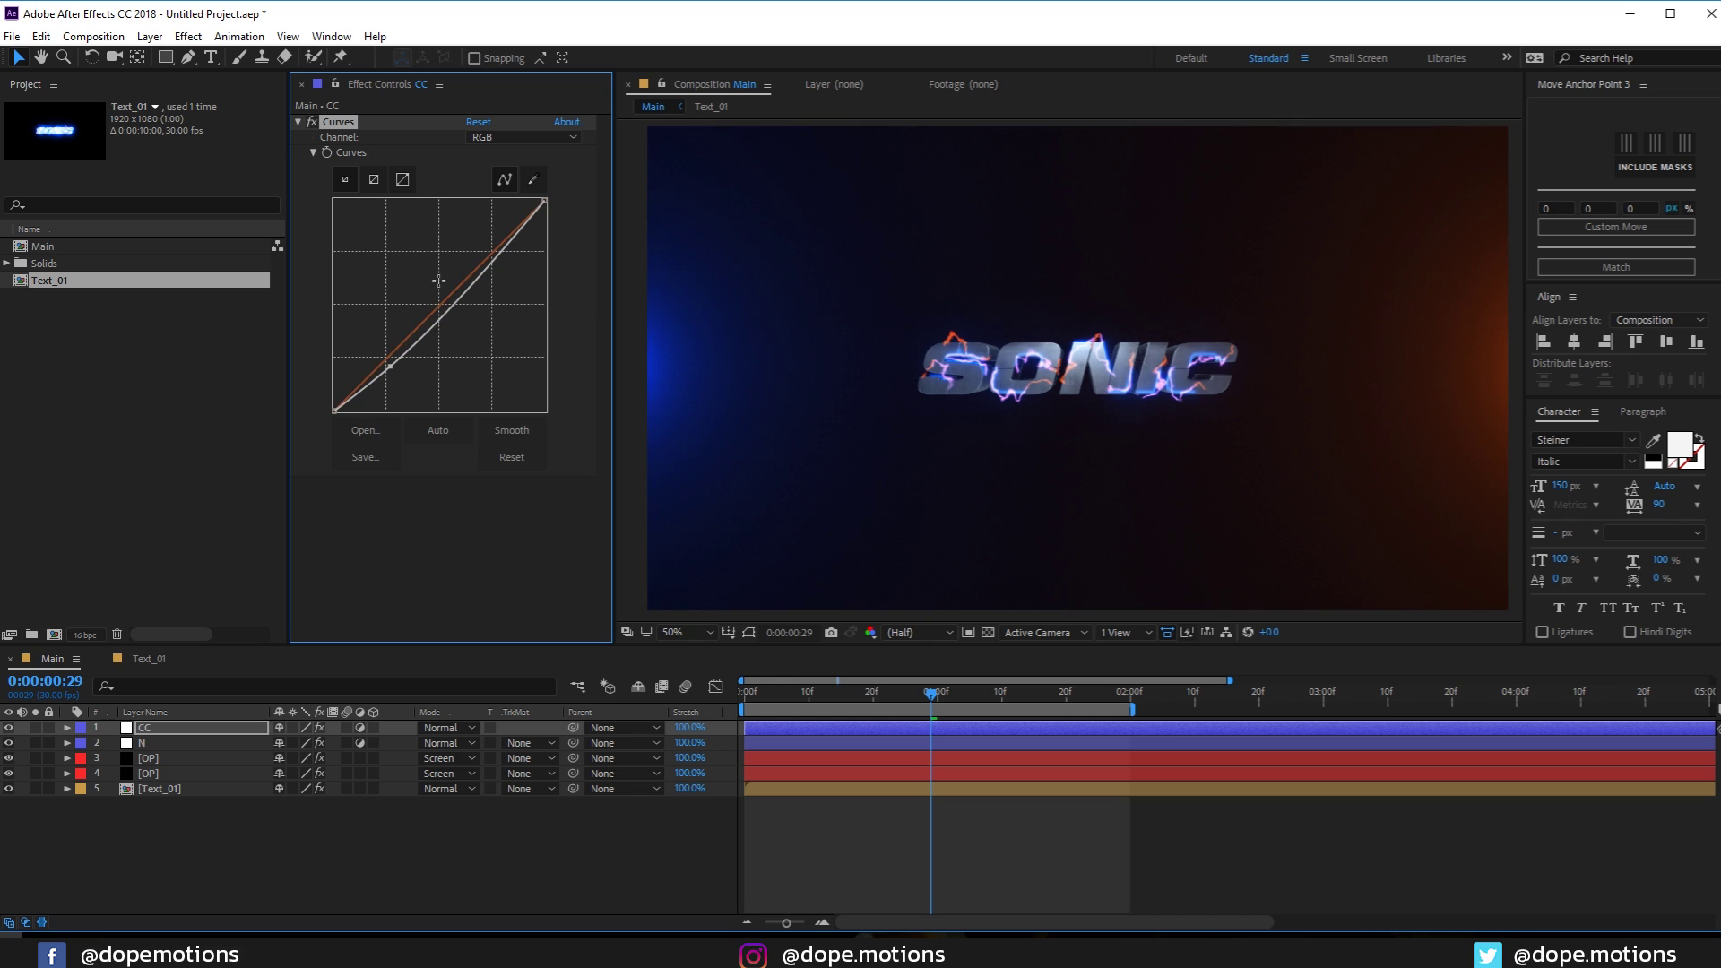
pyautogui.moveTo(487, 262)
pyautogui.mouseDown()
pyautogui.moveTo(486, 277)
pyautogui.moveTo(473, 262)
pyautogui.mouseUp()
pyautogui.click(753, 854)
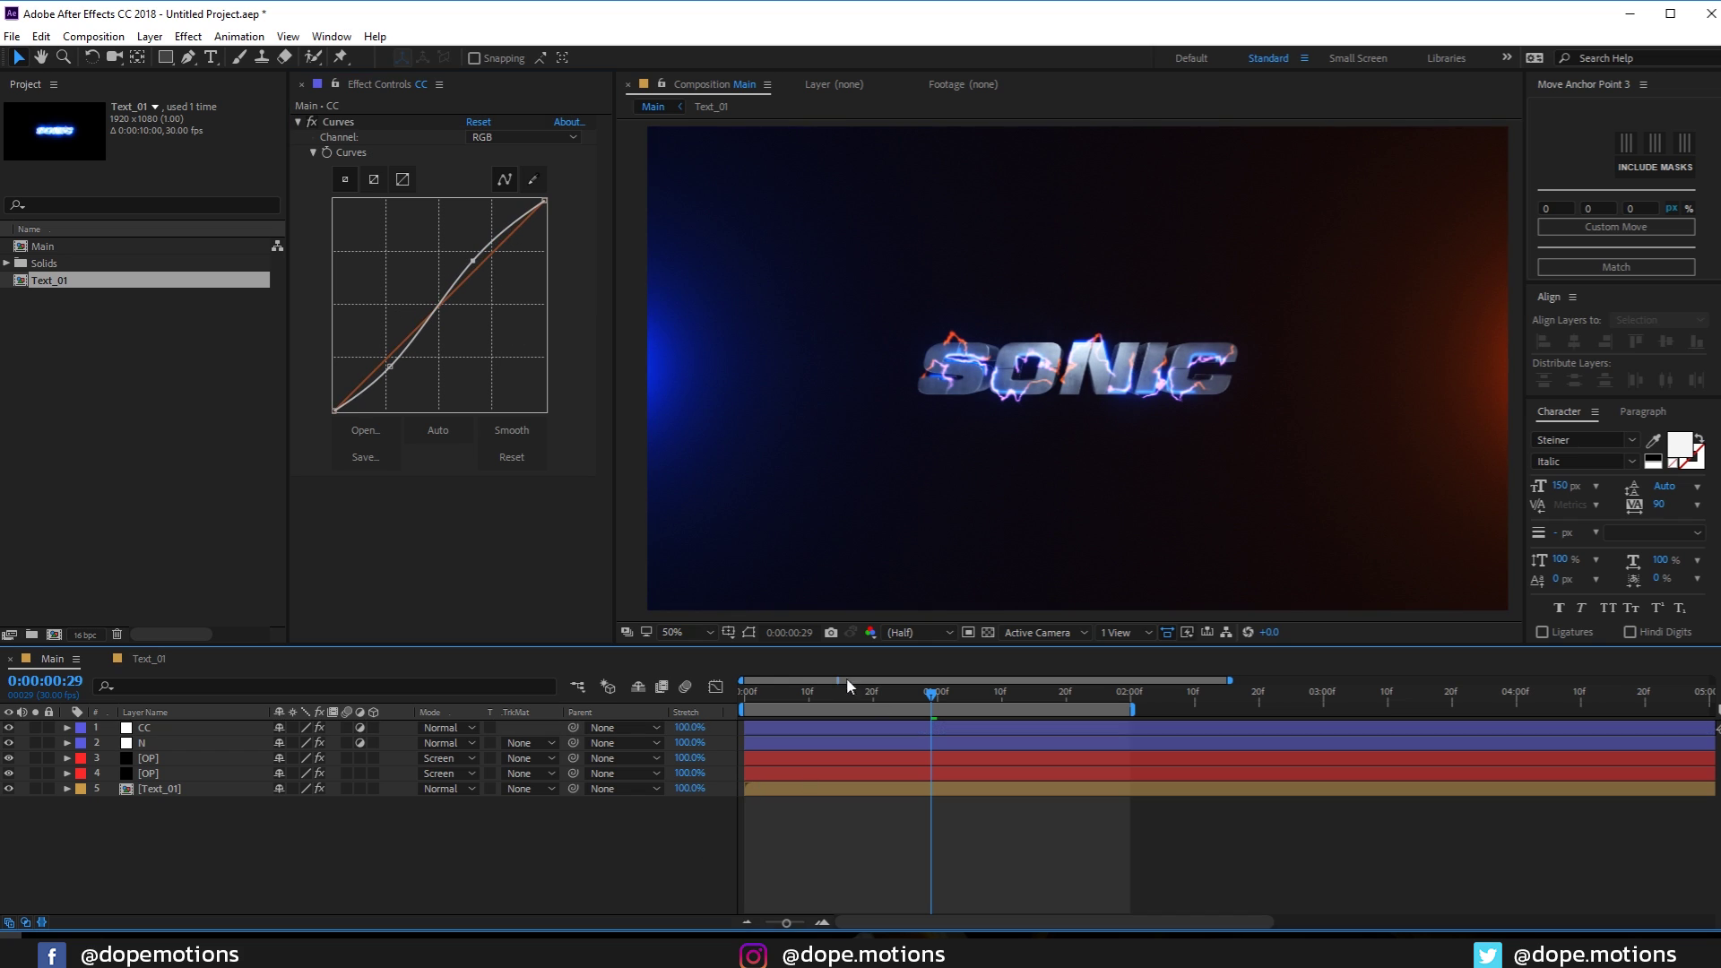
pyautogui.press('Home')
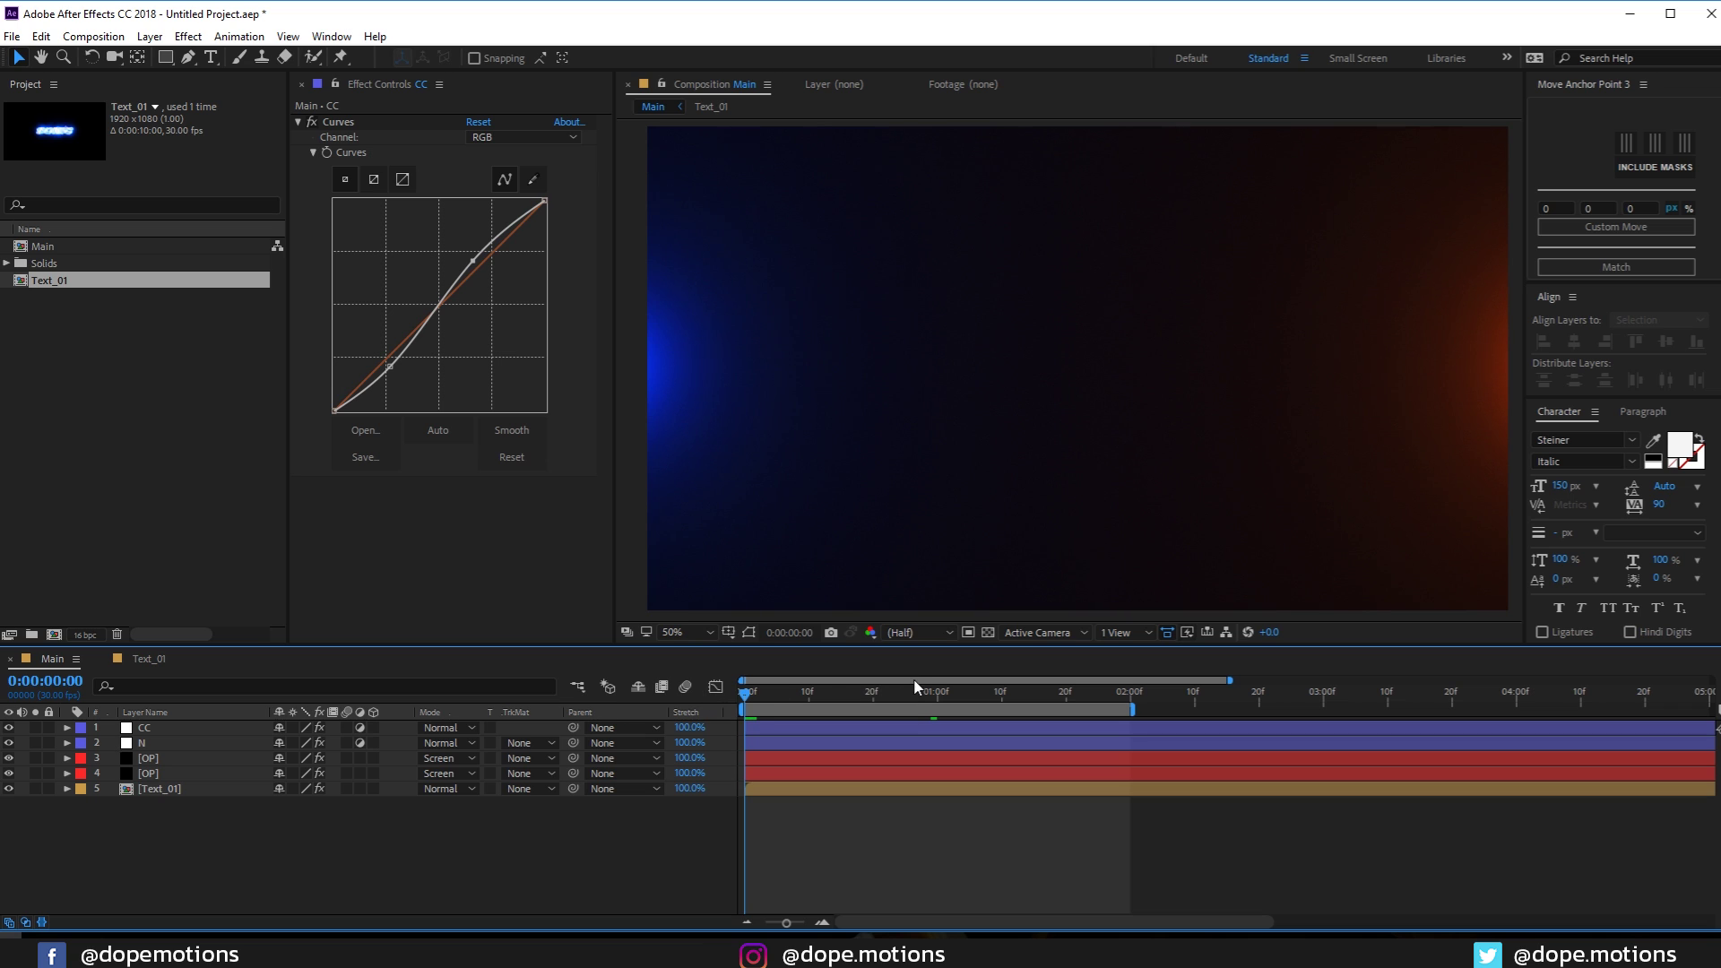
pyautogui.press('space')
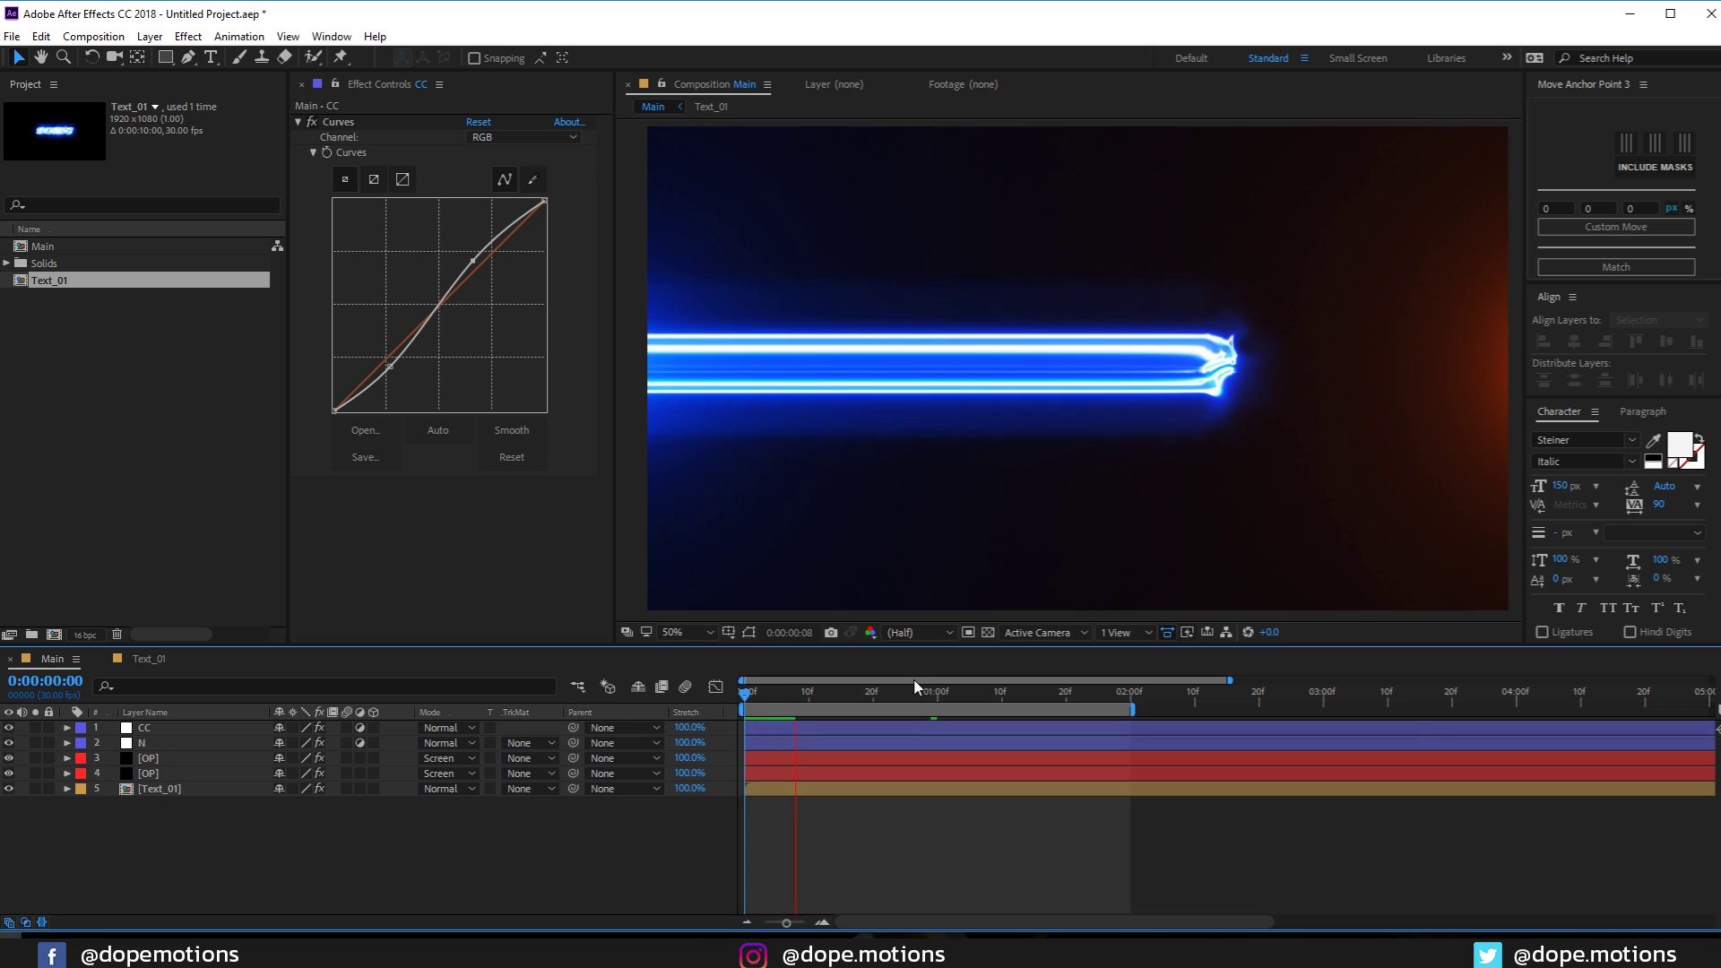